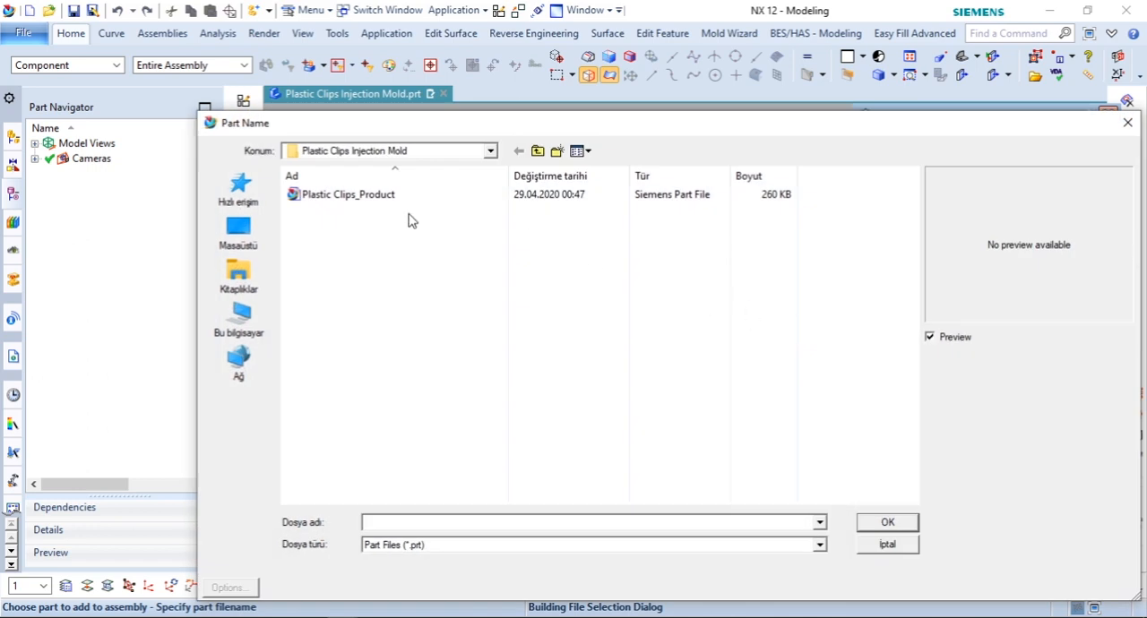
Step: Add the Plastic Clips_Product part to the assembly at the Absolute - Work Part location
left_click(896, 520)
scroll(1017, 496, "down", 3)
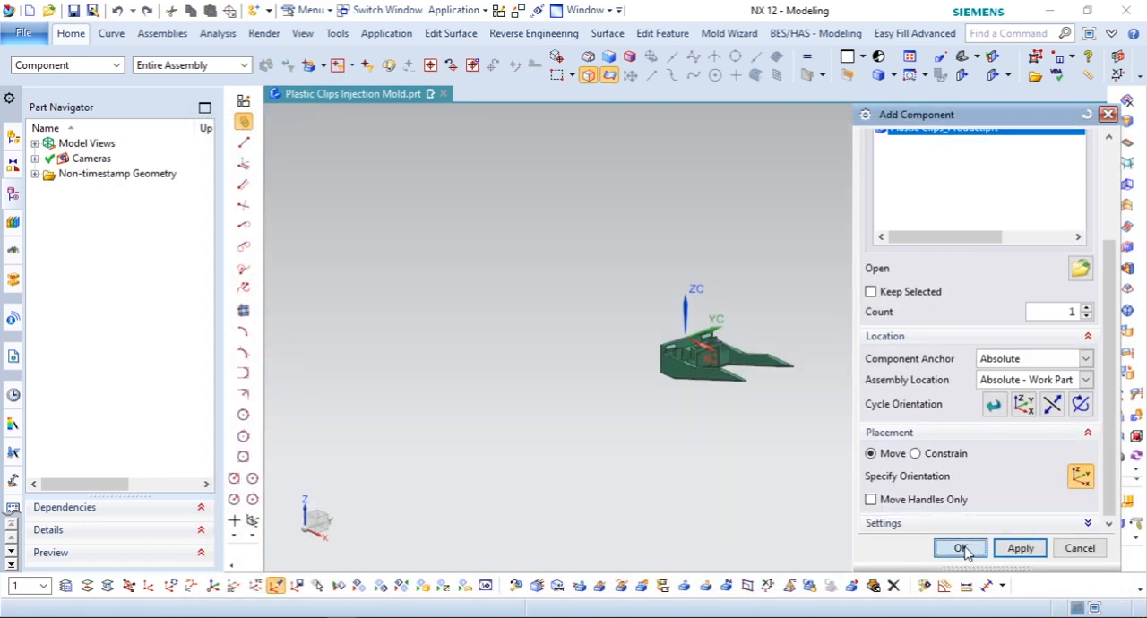
left_click(961, 549)
Step: Delete the Fix constraint from the product component
left_click(12, 136)
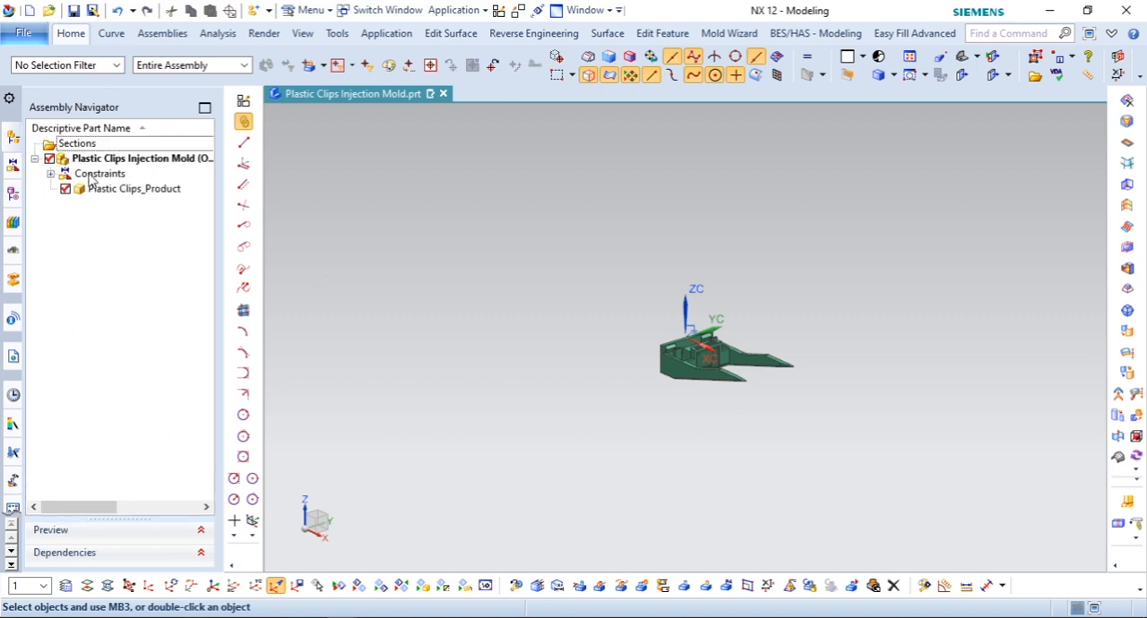
key("ctrl+f")
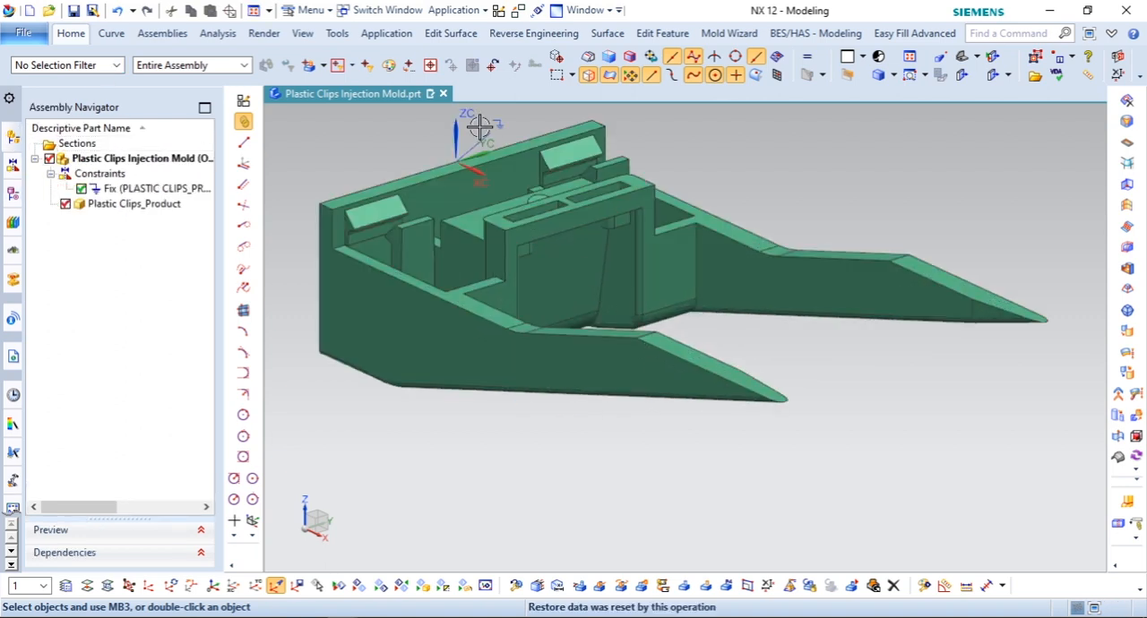
right_click(495, 123)
left_click(546, 108)
scroll(591, 284, "down", 4)
Step: Move the product component 15 mm along XC and -32 mm along YC
middle_click_drag(593, 284, 695, 410)
left_click(131, 175)
right_click(131, 176)
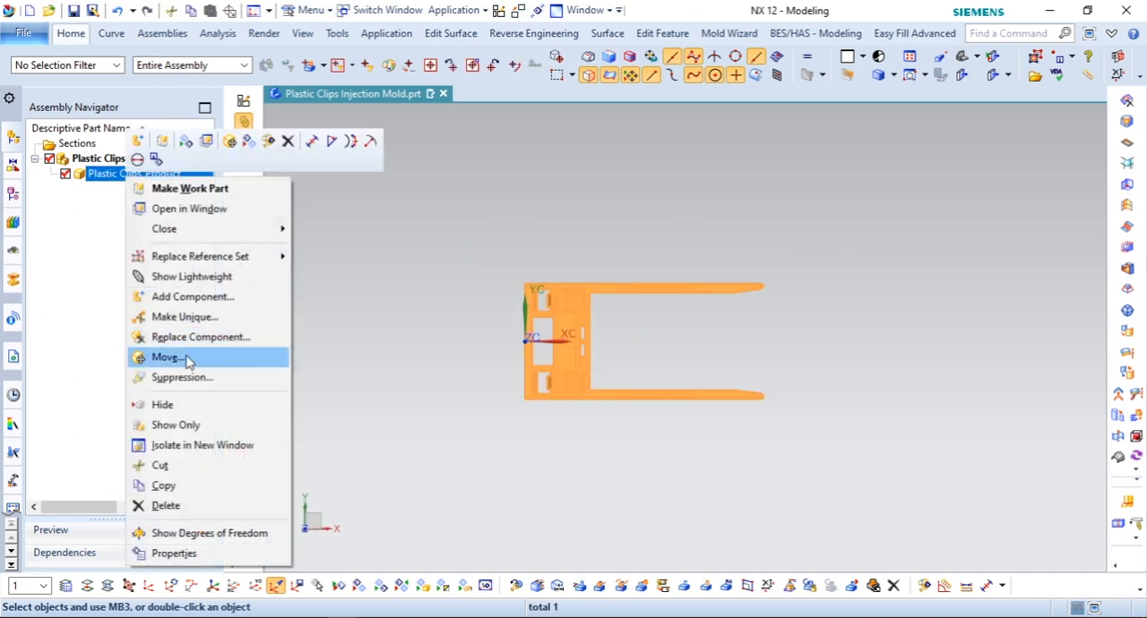
left_click(168, 357)
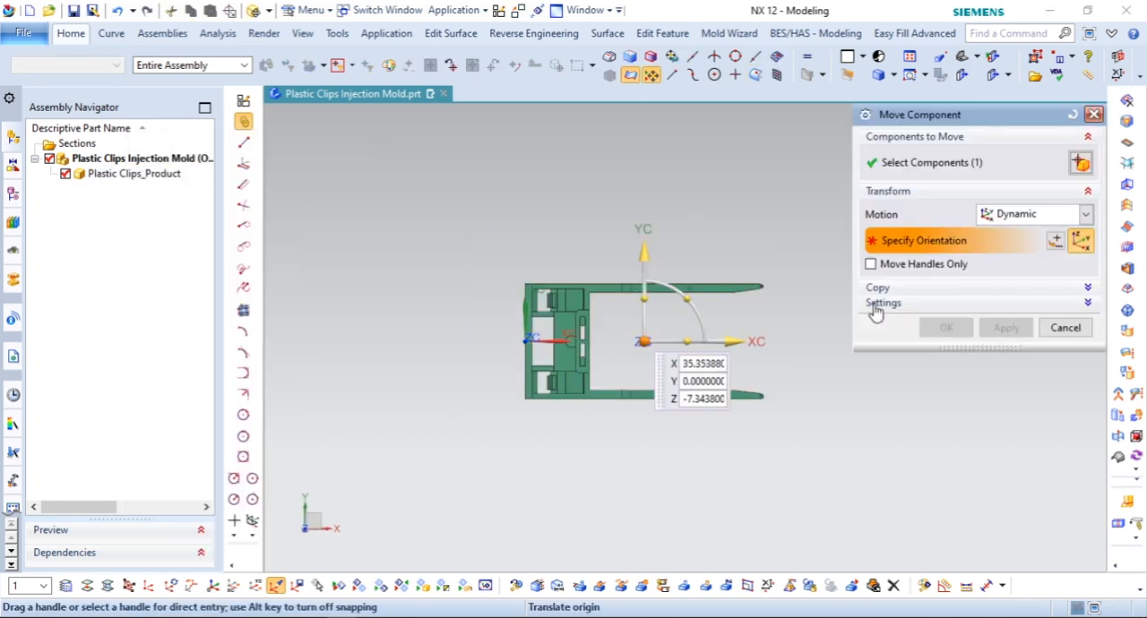
type("15")
key("Return")
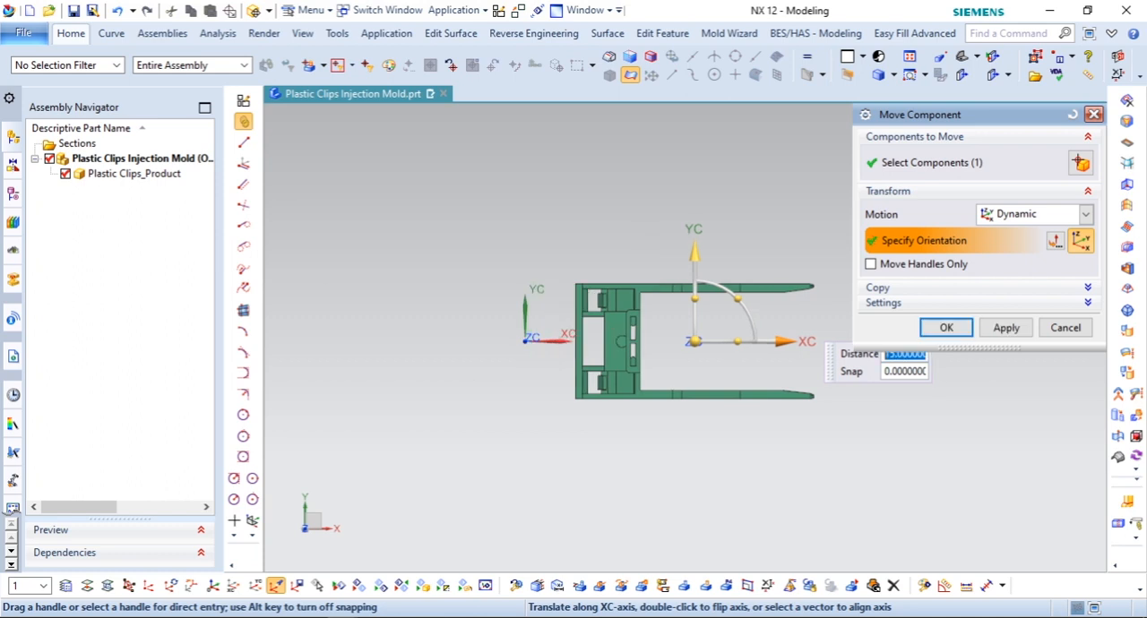
left_click(701, 252)
type("-")
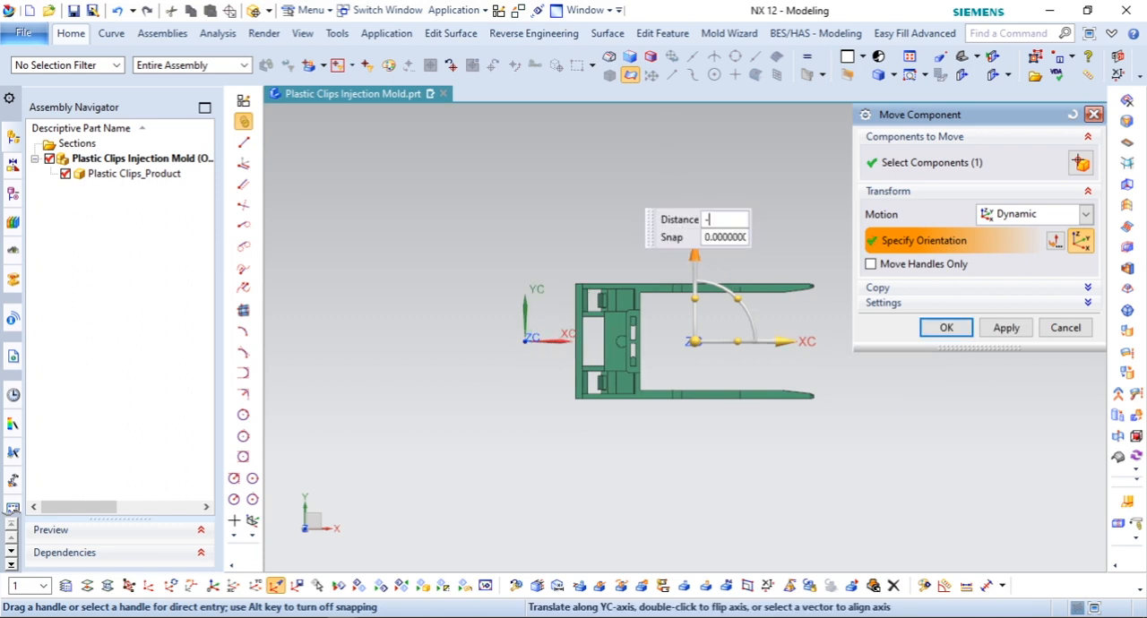
type("32")
key("Return")
left_click(948, 328)
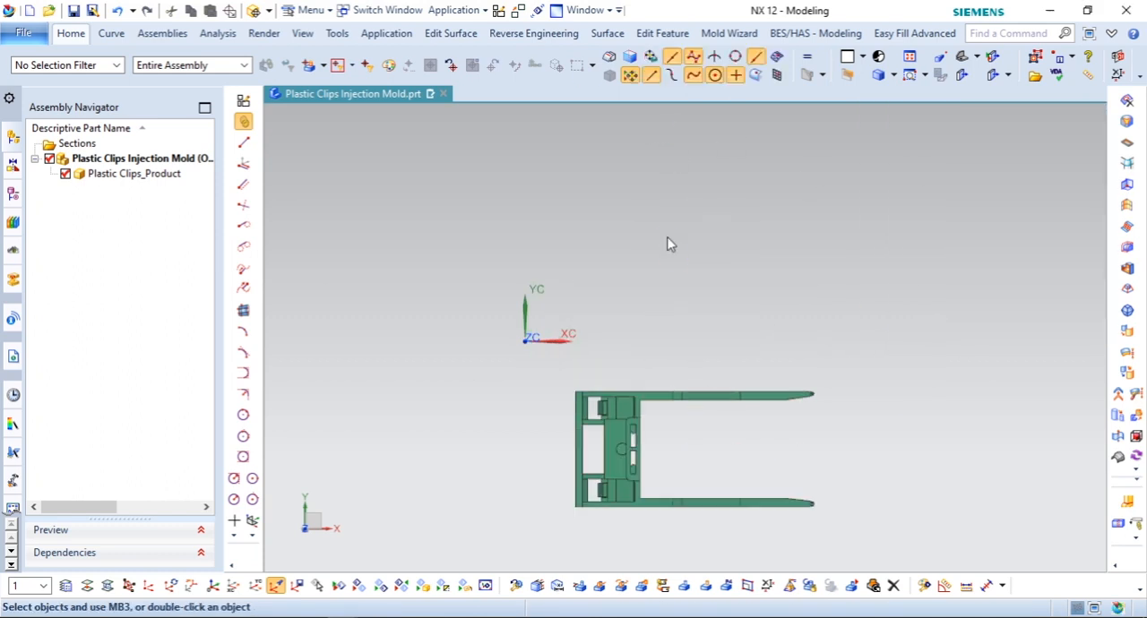
Step: Copy the product component, paste it into the top-level assembly and unpack the two instances
right_click(164, 177)
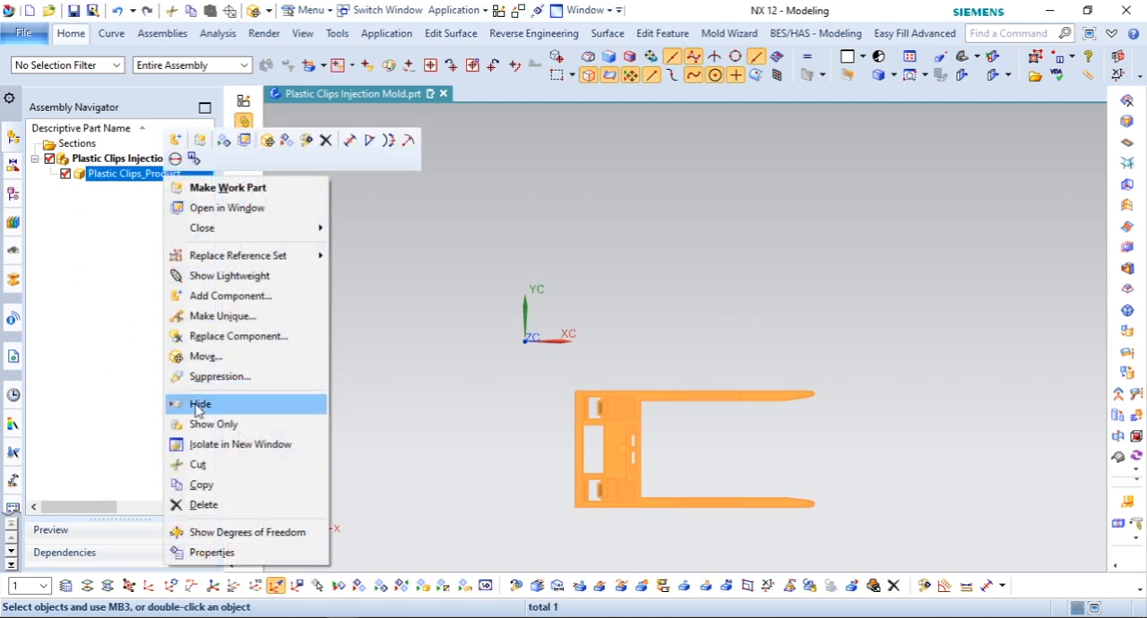
left_click(202, 482)
right_click(122, 159)
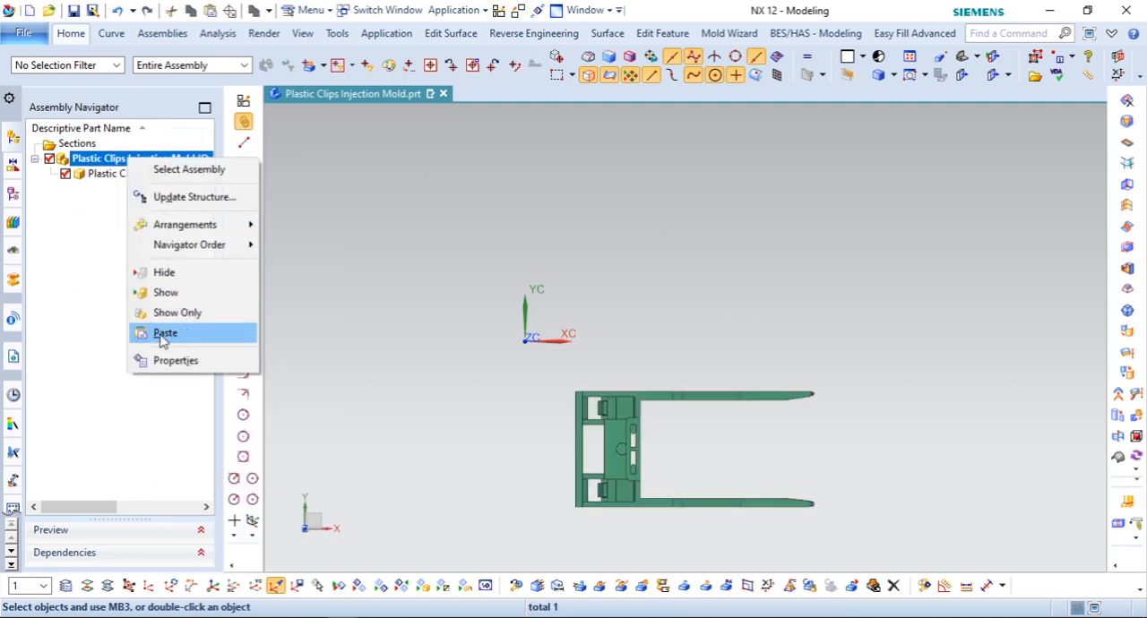
left_click(164, 331)
right_click(164, 183)
left_click(180, 187)
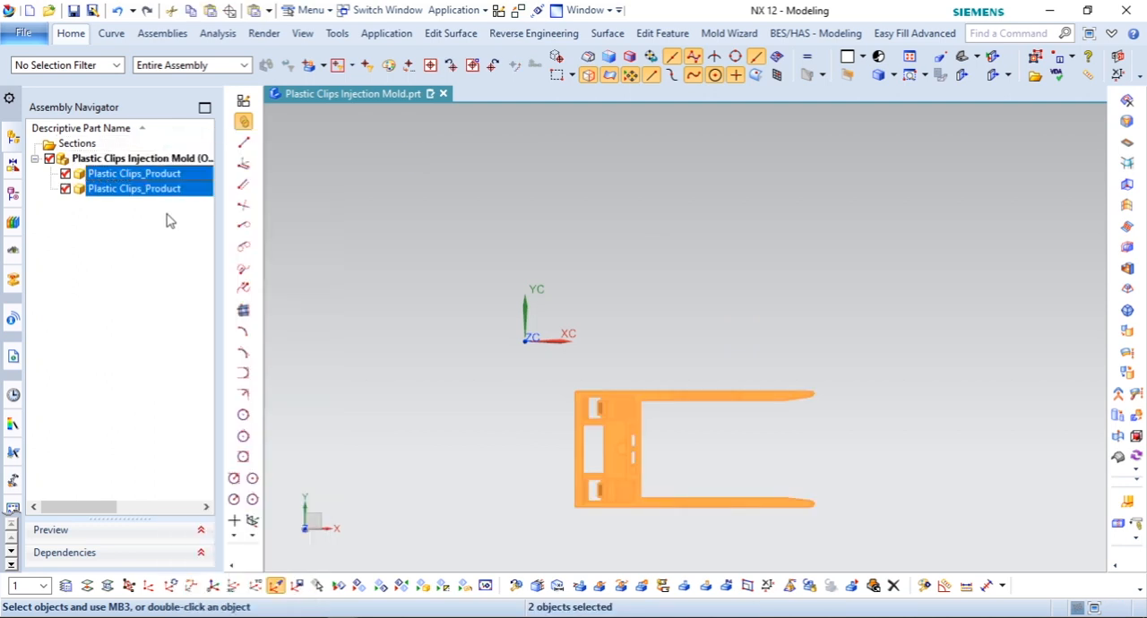
Step: Move the second product instance 64 mm along YC
left_click(154, 189)
right_click(153, 190)
left_click(193, 389)
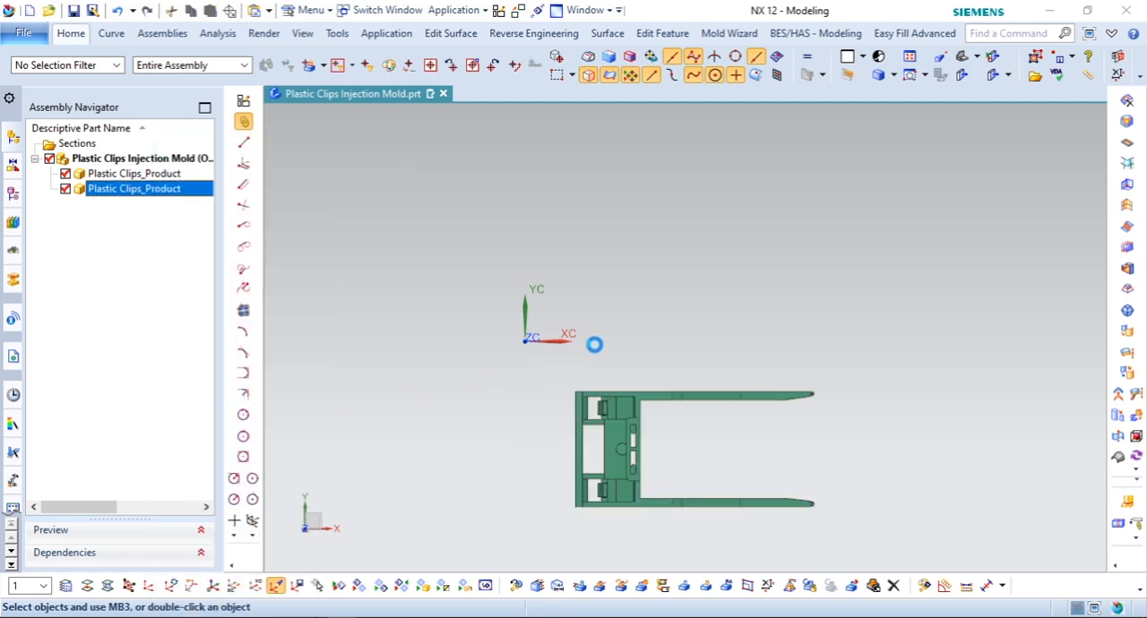
left_click(694, 363)
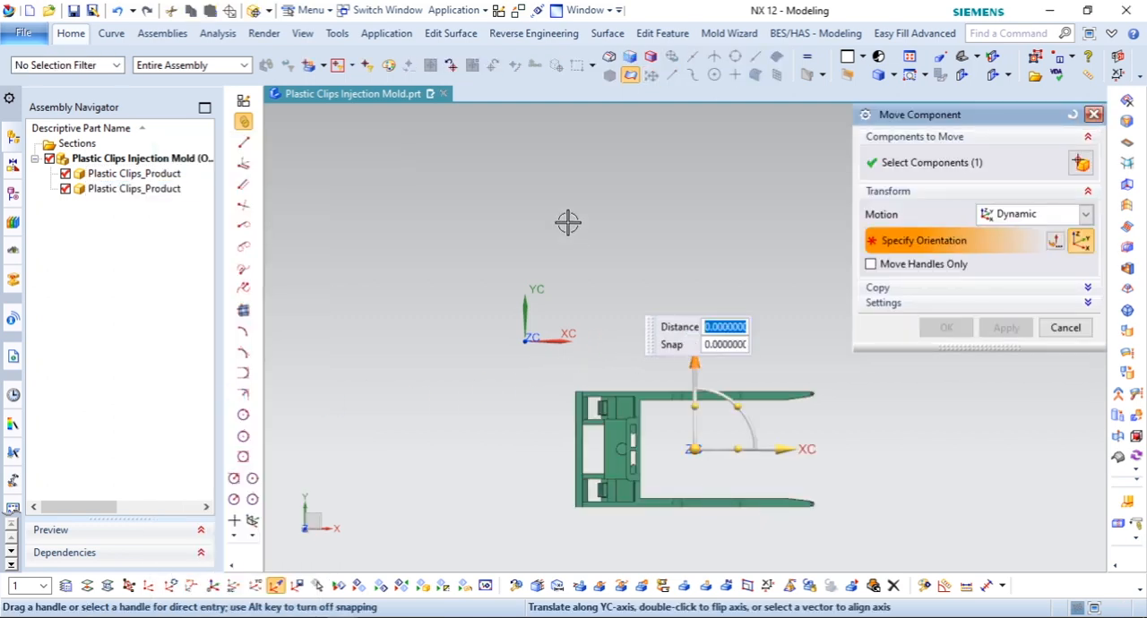
type("64")
key("Return")
left_click(948, 335)
Step: Copy both product instances and paste them into the top-level assembly
scroll(693, 347, "down", 1)
middle_click_drag(693, 347, 748, 353, "shift")
left_click(171, 176)
left_click(167, 188, "shift")
right_click(167, 188)
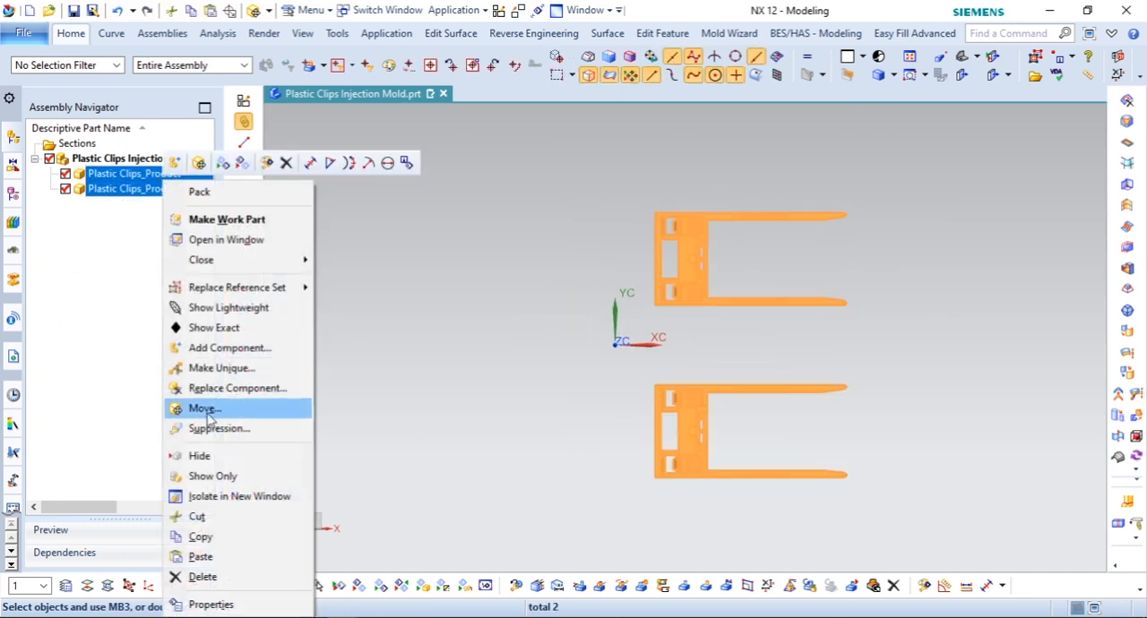
left_click(192, 533)
right_click(135, 159)
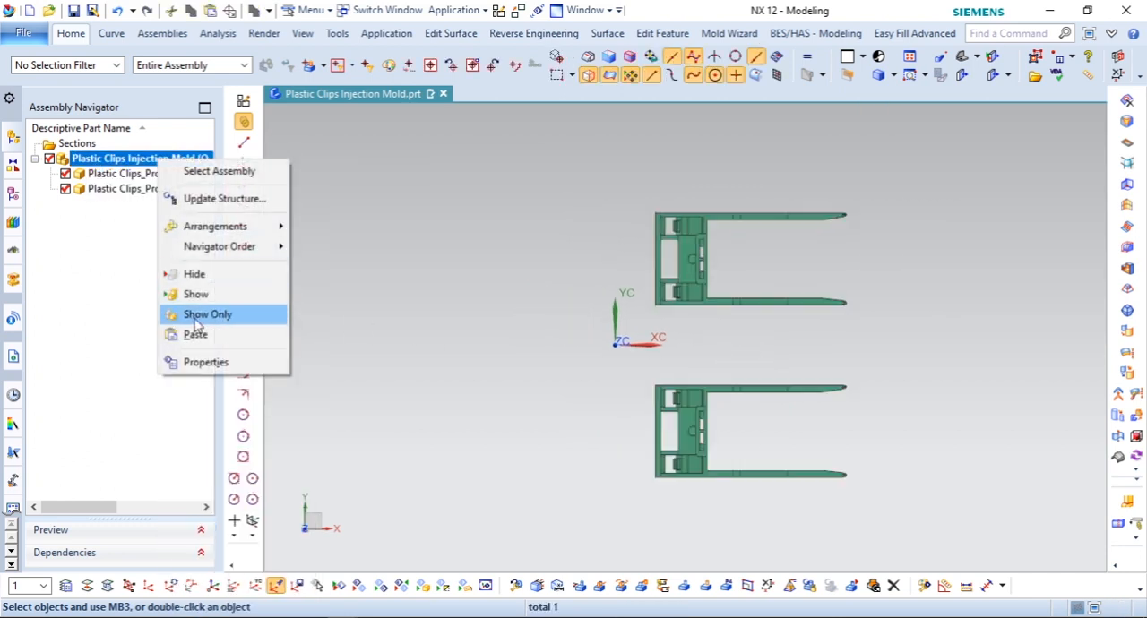
left_click(189, 330)
left_click(143, 299)
Step: Rotate the two pasted product instances 180° about the ZC axis through the absolute origin
left_click(140, 221)
left_click(139, 205, "shift")
right_click(139, 204)
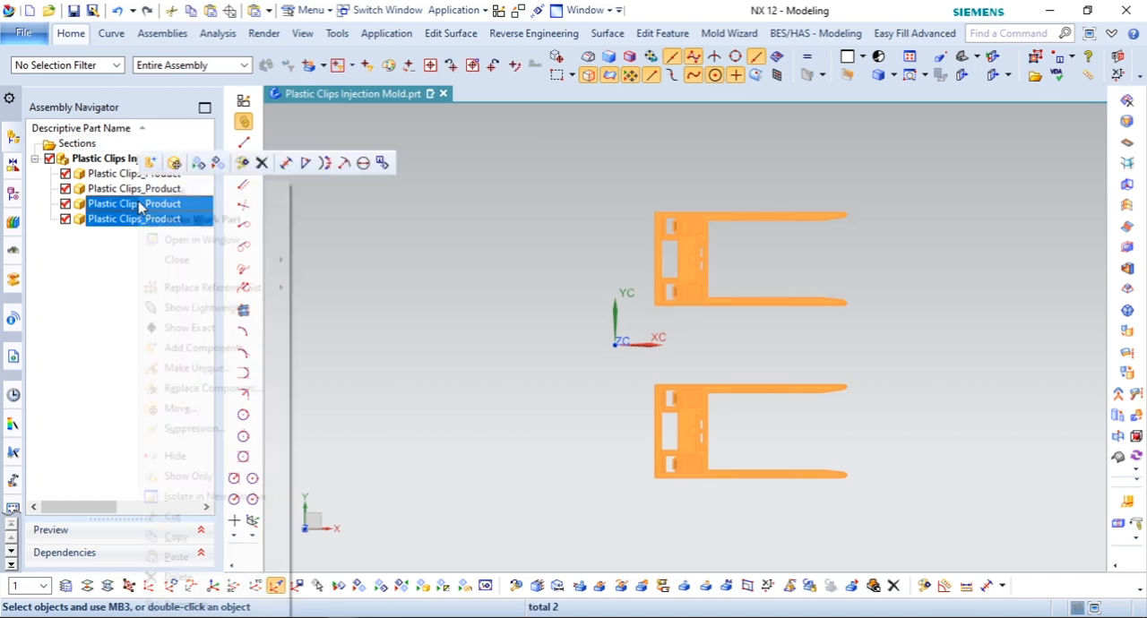
left_click(182, 409)
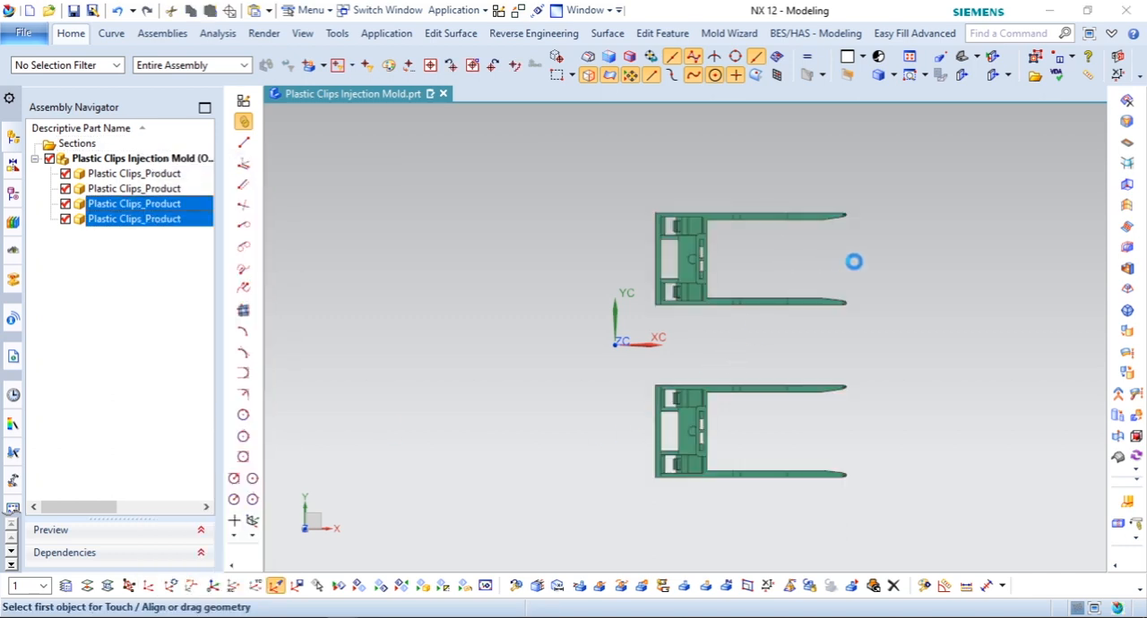
left_click(1007, 215)
left_click(1011, 243)
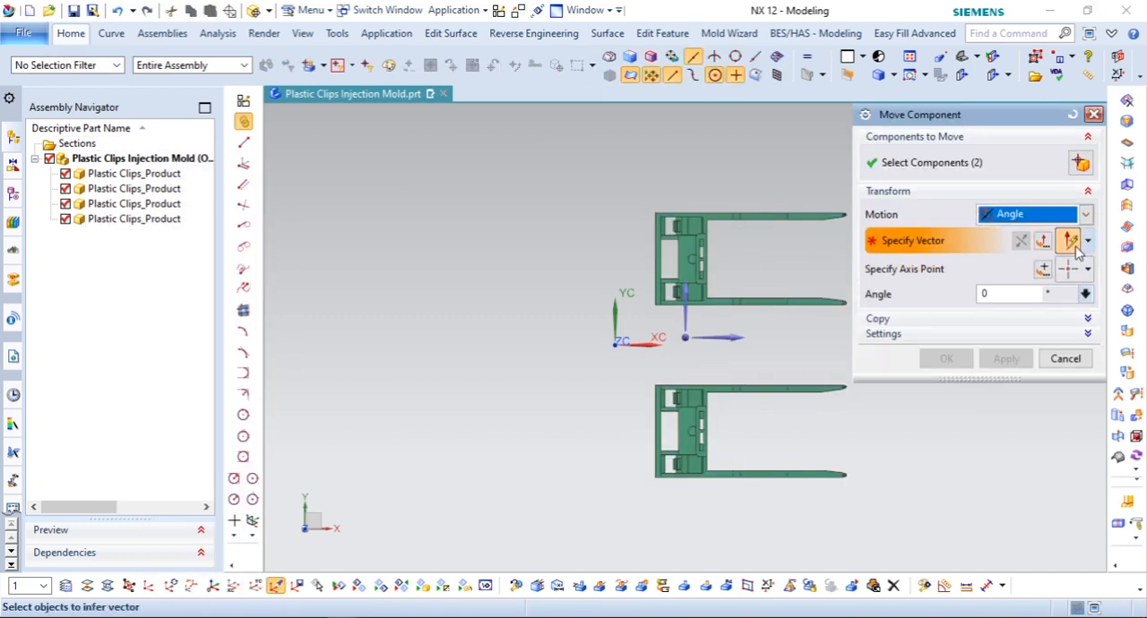
left_click(1089, 240)
left_click(1070, 448)
left_click(1043, 269)
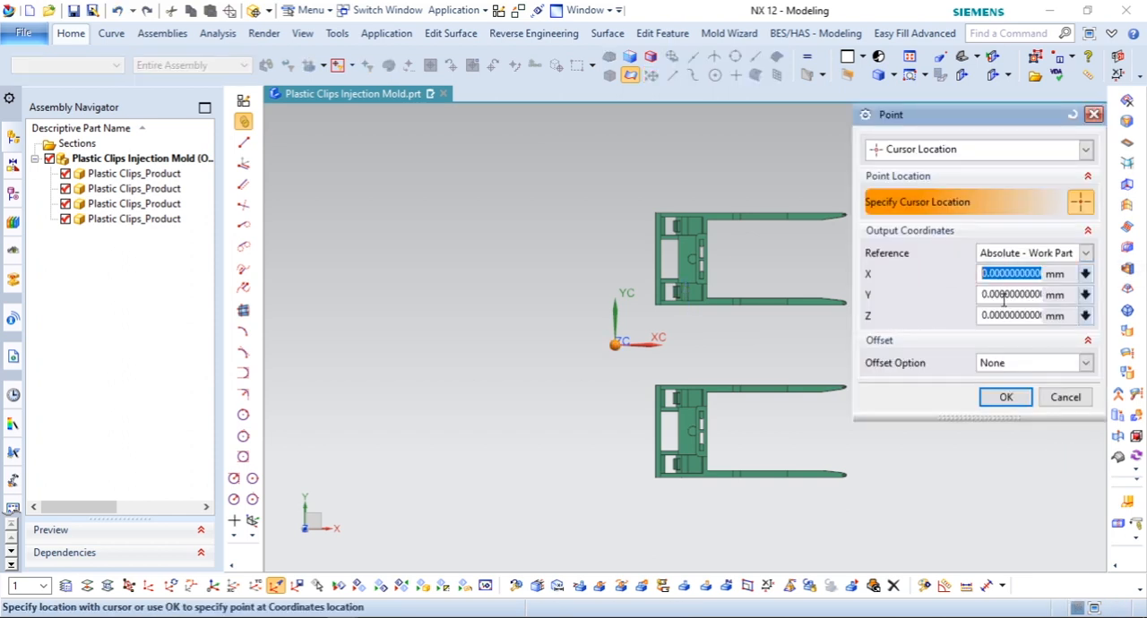
left_click(1005, 397)
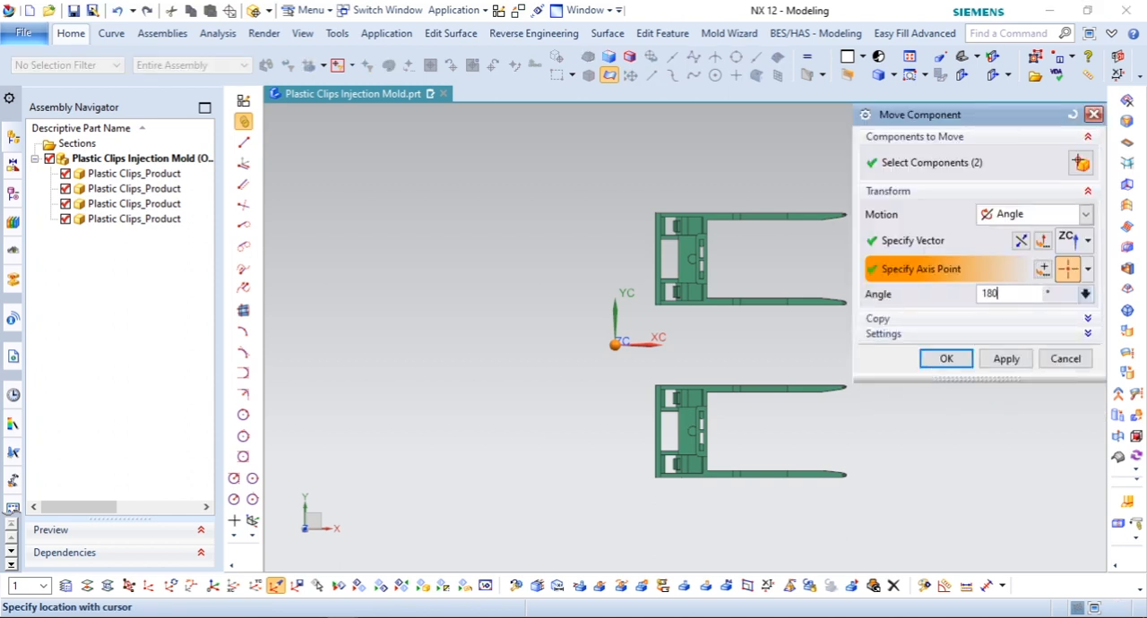
key("Return")
left_click(936, 358)
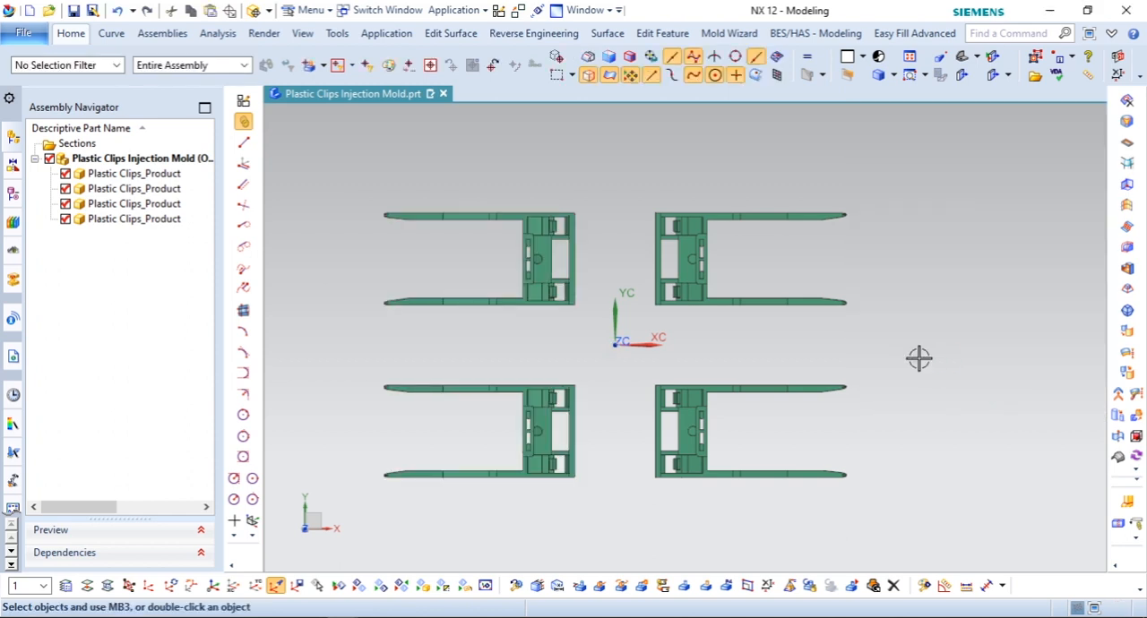
Step: Pack the four product instances into a single entry in the assembly tree
key("ctrl+f")
scroll(636, 342, "down", 1)
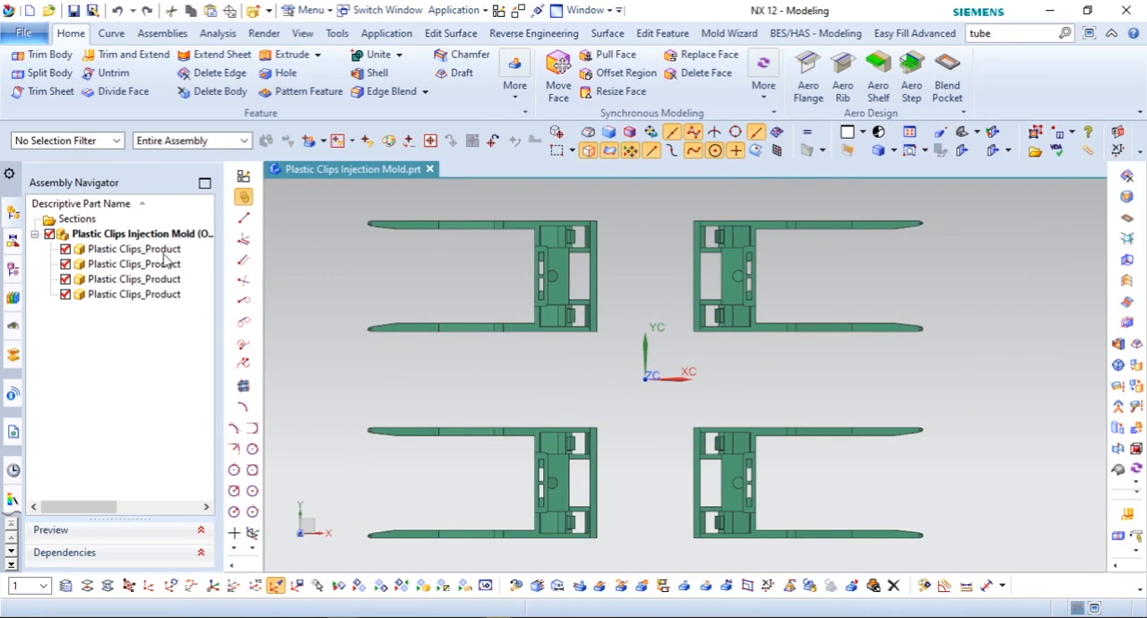
left_click(163, 253)
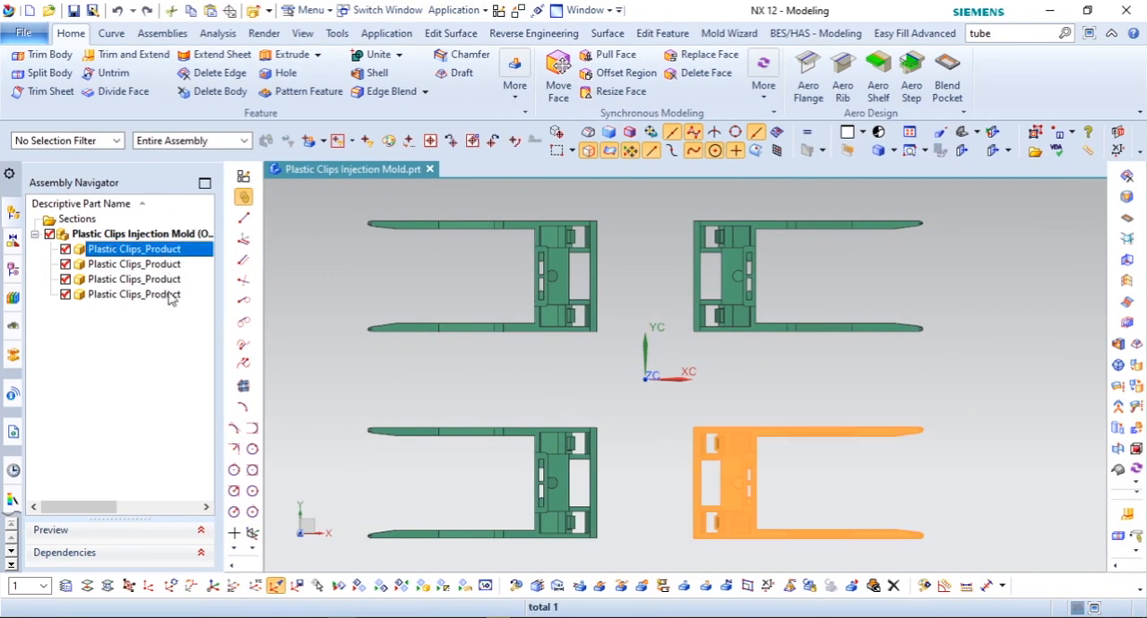
left_click(165, 295, "shift")
right_click(165, 295)
left_click(204, 172)
left_click(170, 320)
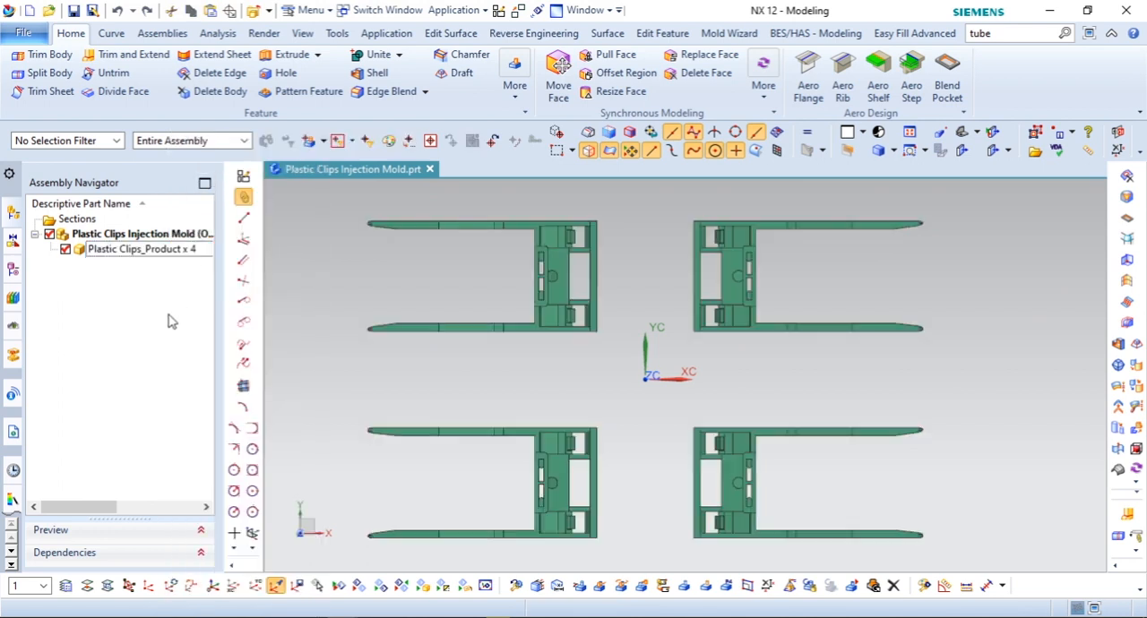
Step: Create a new component named Cold Runner from the millimetre Model template in the Plastic Clips Injection Mold folder
left_click(162, 33)
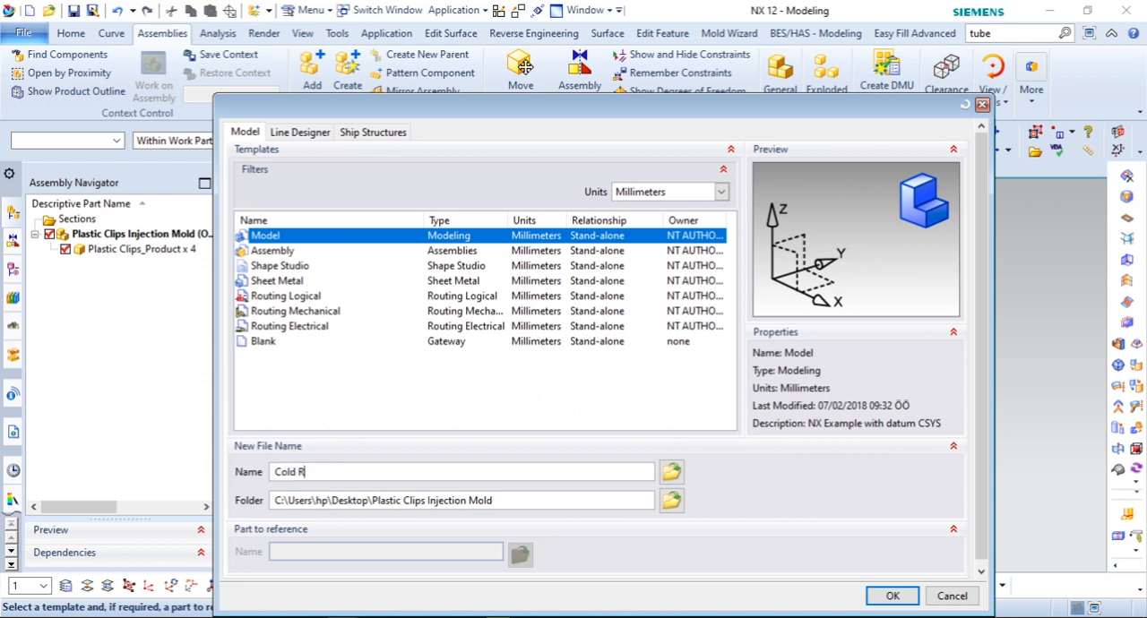
left_click(912, 593)
left_click(1003, 343)
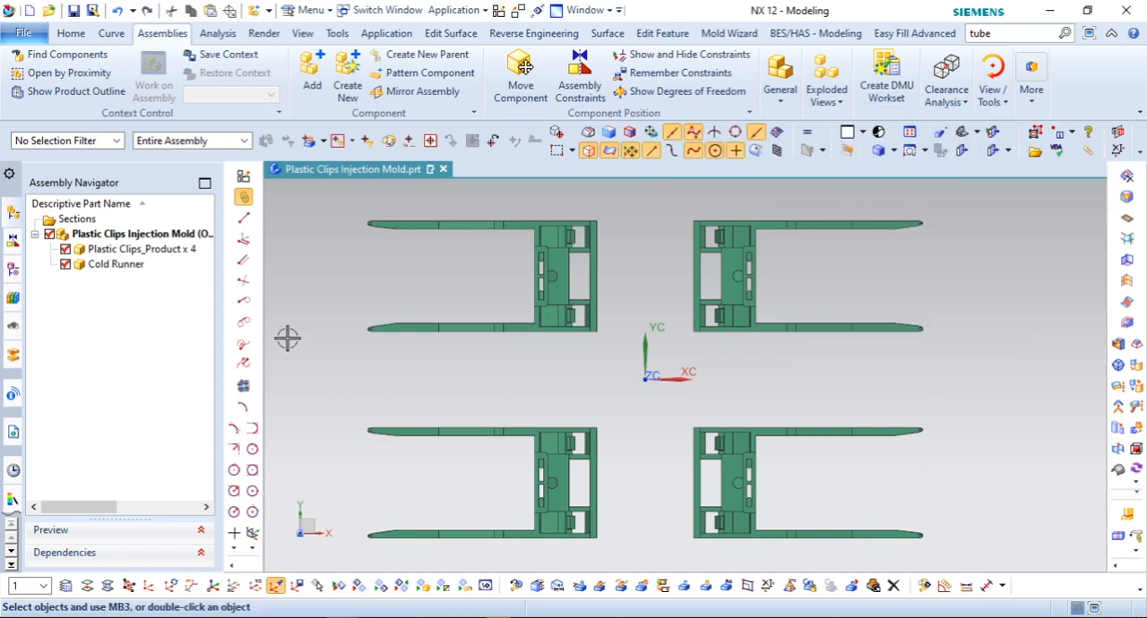
Step: Make Cold Runner the work part and link all four product bodies into it with the WAVE Geometry Linker
right_click(117, 265)
left_click(237, 228)
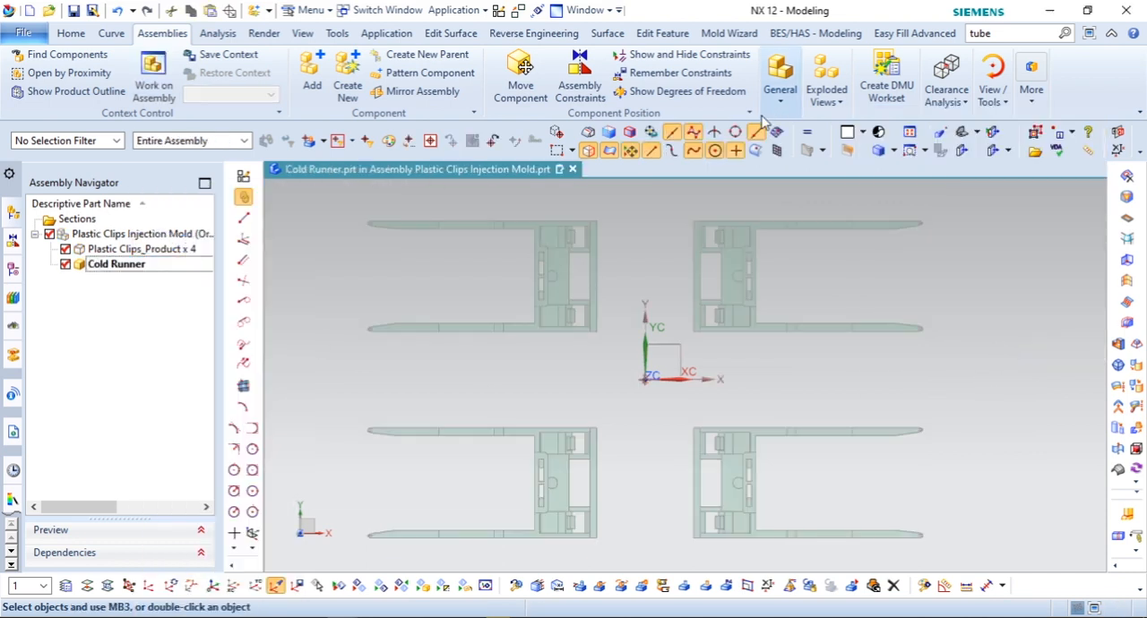
left_click(780, 100)
left_click(878, 149)
left_click(582, 269)
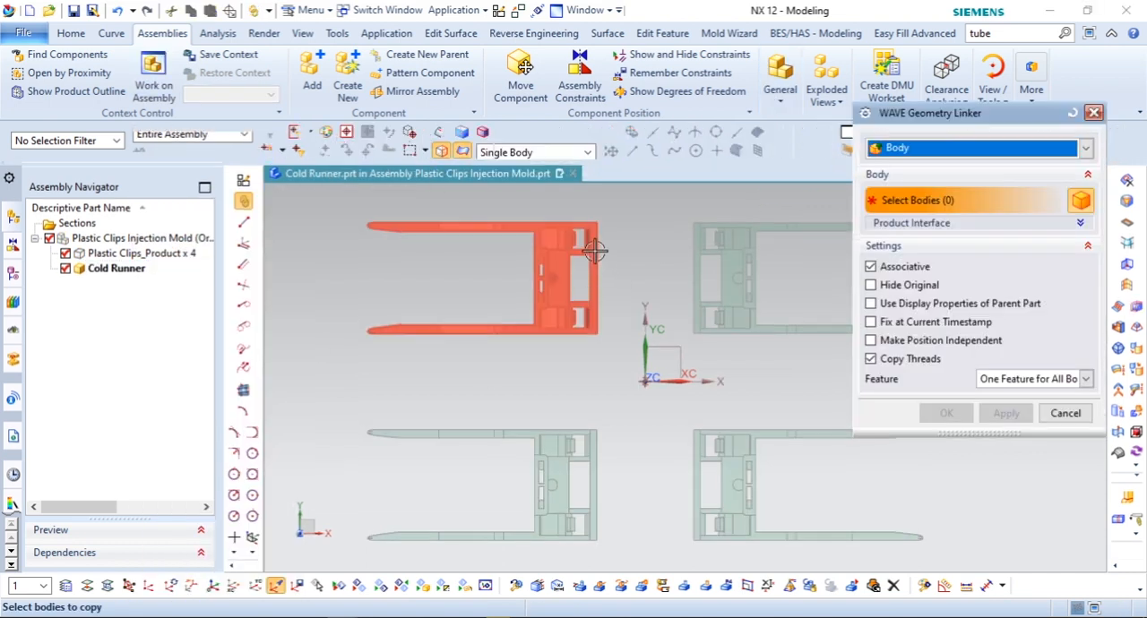
left_click(743, 430)
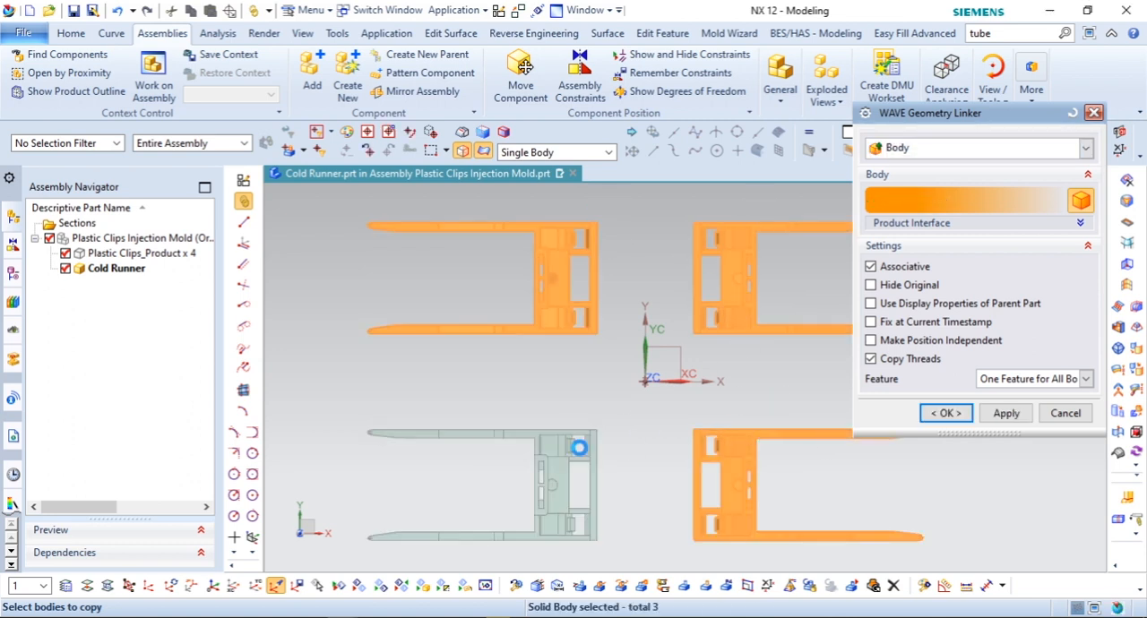
left_click(577, 443)
left_click(946, 413)
Step: Open Cold Runner in its own window and hide its datum coordinate system
right_click(134, 268)
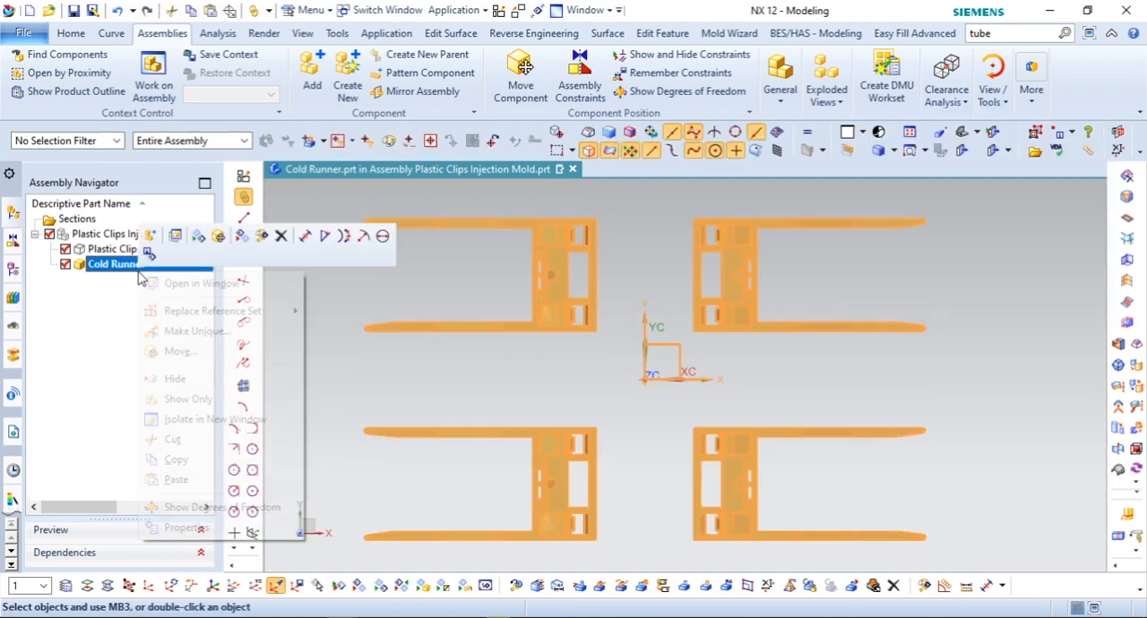
left_click(184, 284)
right_click(697, 318)
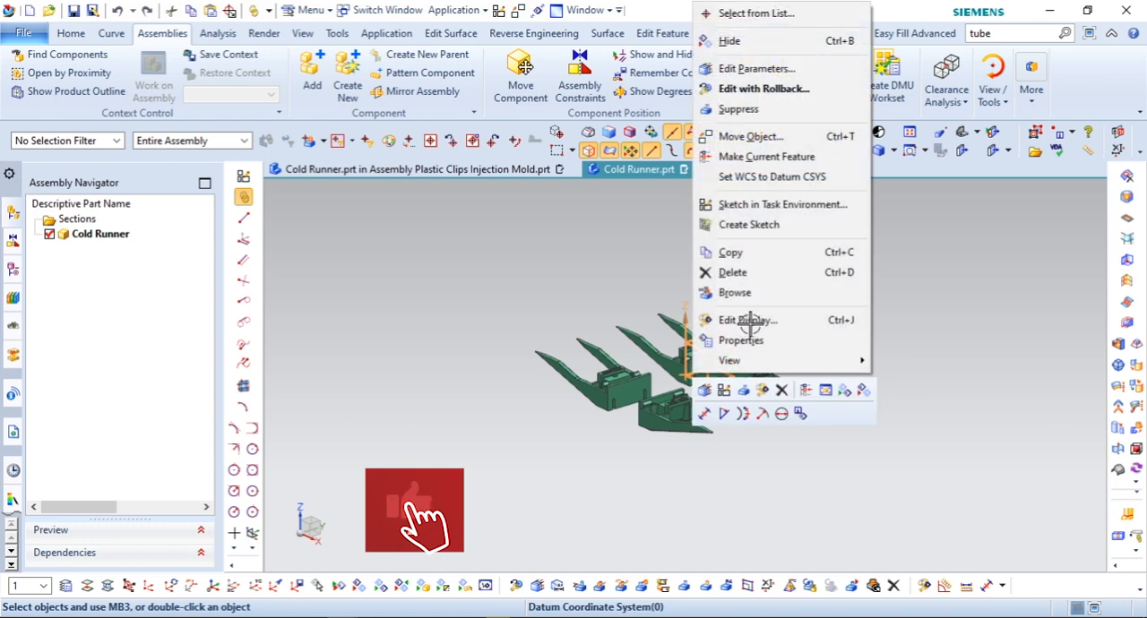
key("ctrl+b")
key("ctrl+f")
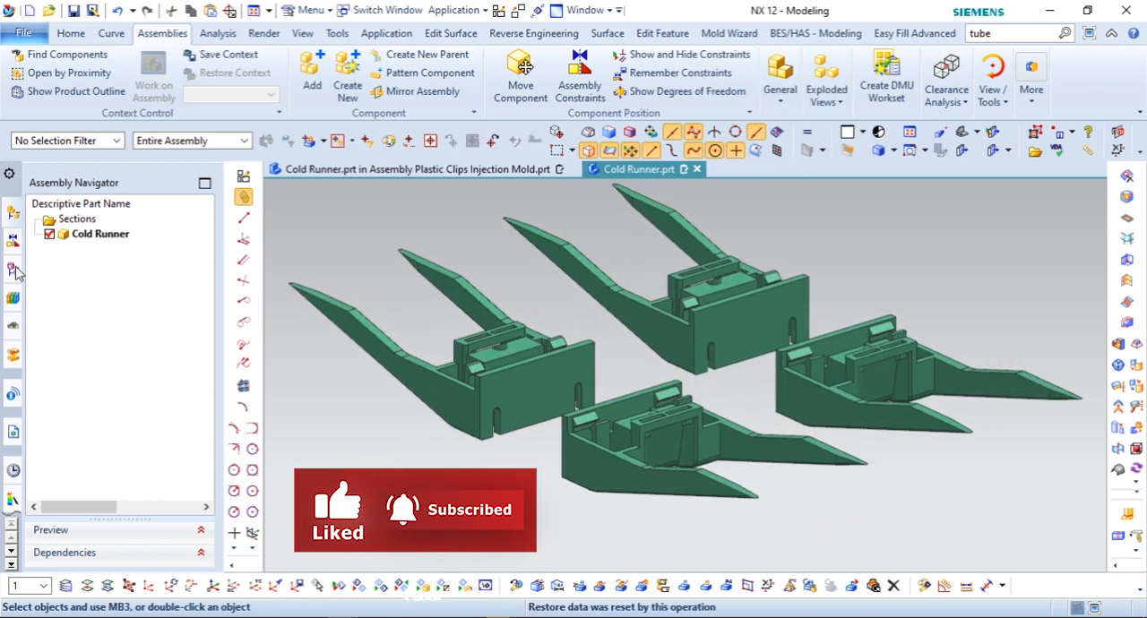
Step: Start a line at the midpoint of a clip arm's inner edge and run it along YC toward the facing clip
left_click(13, 269)
scroll(751, 324, "down", 1)
middle_click_drag(751, 324, 801, 318)
scroll(724, 337, "up", 3)
scroll(724, 338, "up", 2)
middle_click_drag(715, 341, 841, 375)
left_click(111, 33)
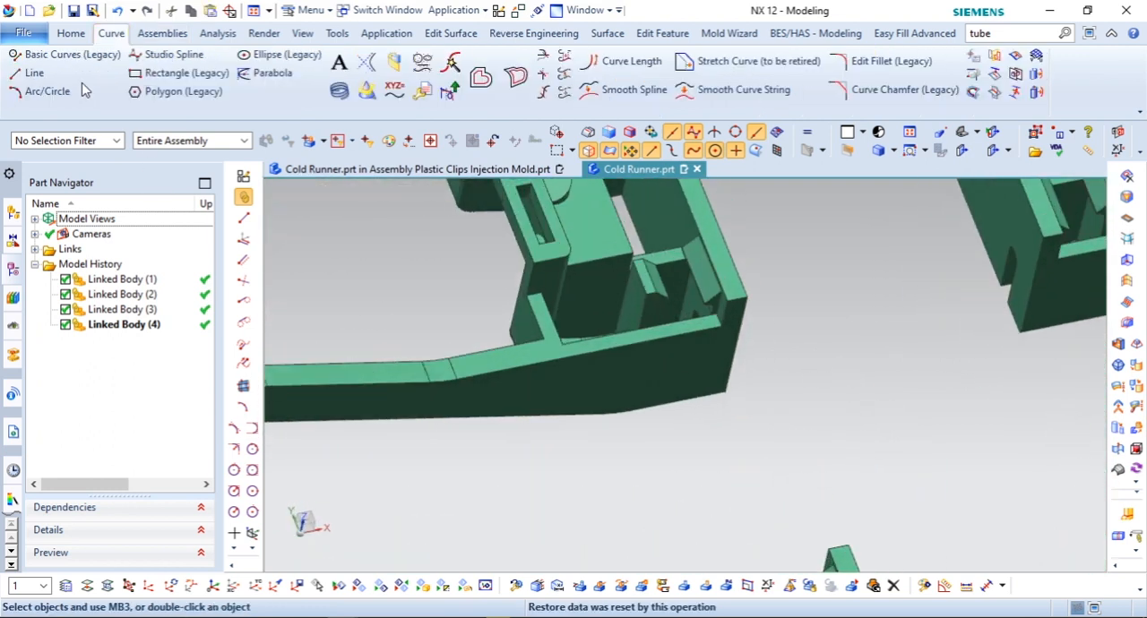
left_click(41, 71)
scroll(696, 417, "up", 4)
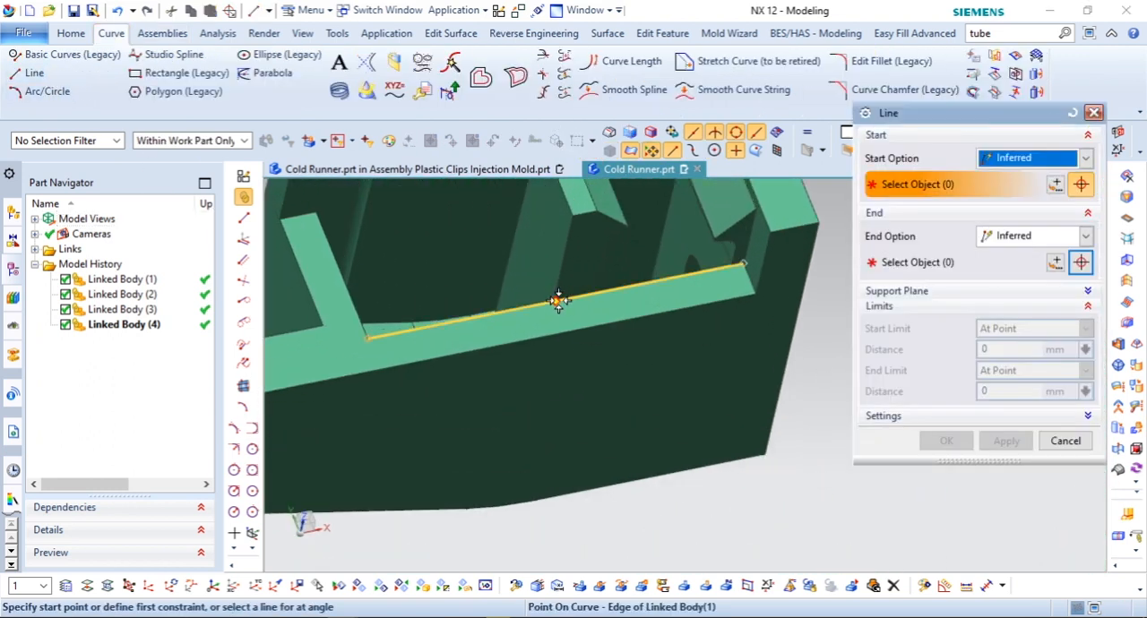
left_click(566, 300)
scroll(566, 300, "down", 5)
scroll(617, 397, "up", 2)
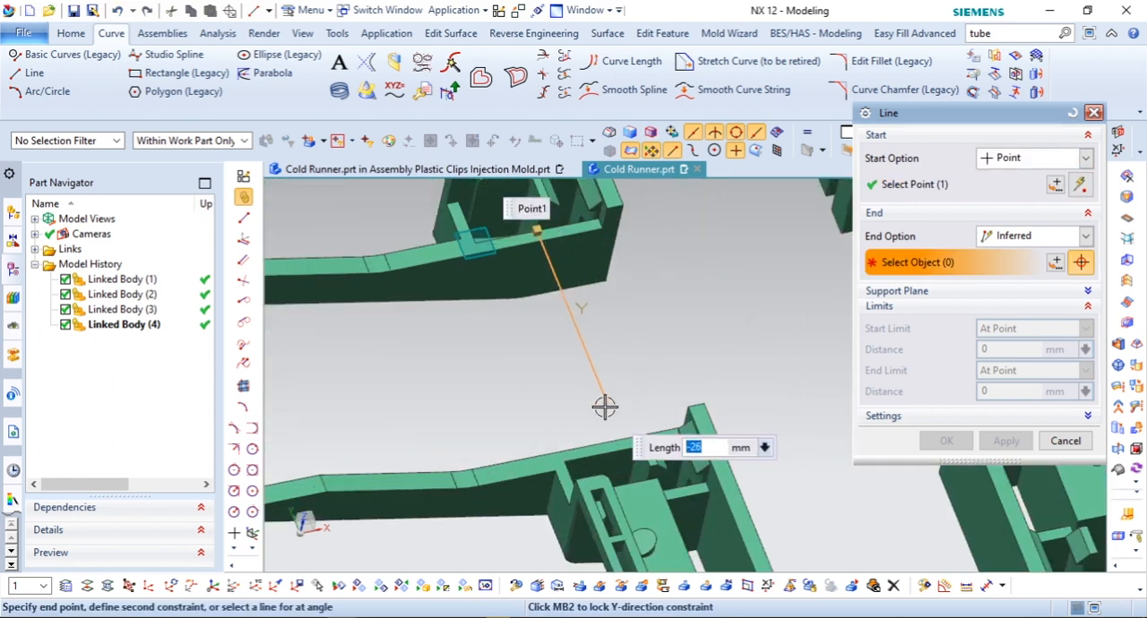
left_click(605, 404)
Step: Limit both line ends with Until Selected, using the facing sides of the two clip arms, and create the line
left_click(1085, 341)
left_click(1013, 371)
scroll(643, 443, "up", 2)
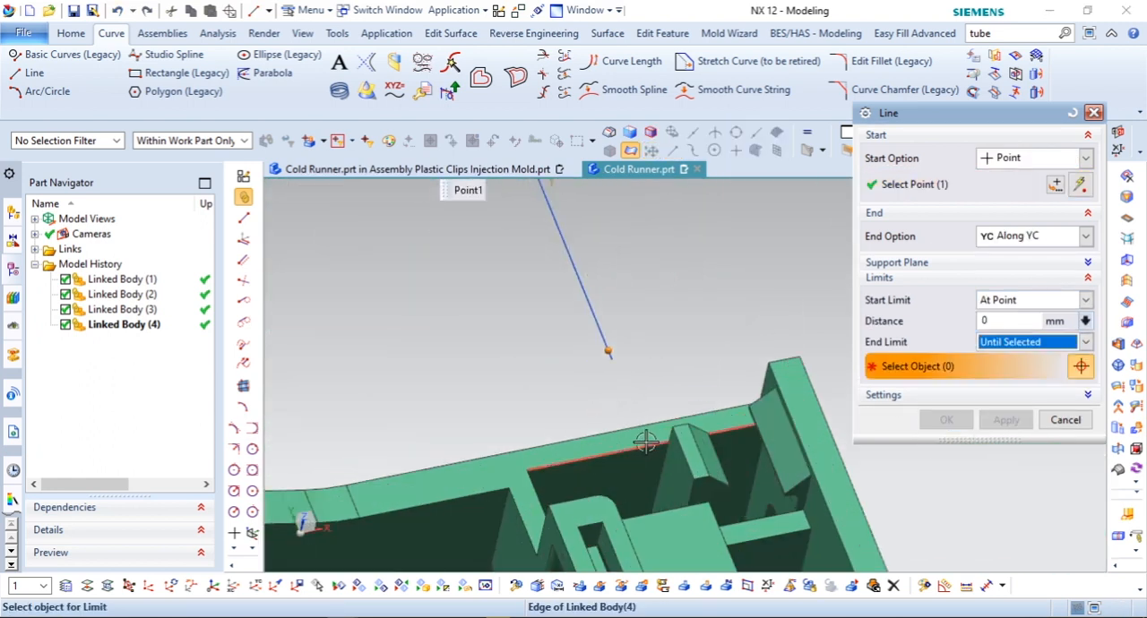
left_click(649, 421)
scroll(619, 448, "down", 3)
scroll(556, 287, "up", 5)
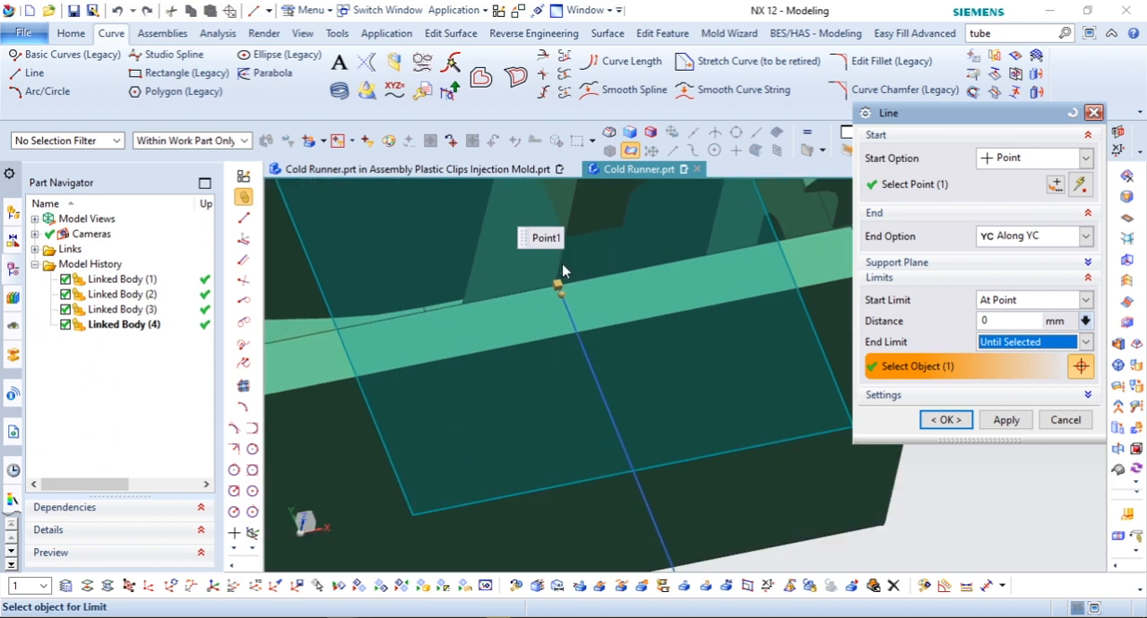
left_click(1027, 304)
left_click(1010, 347)
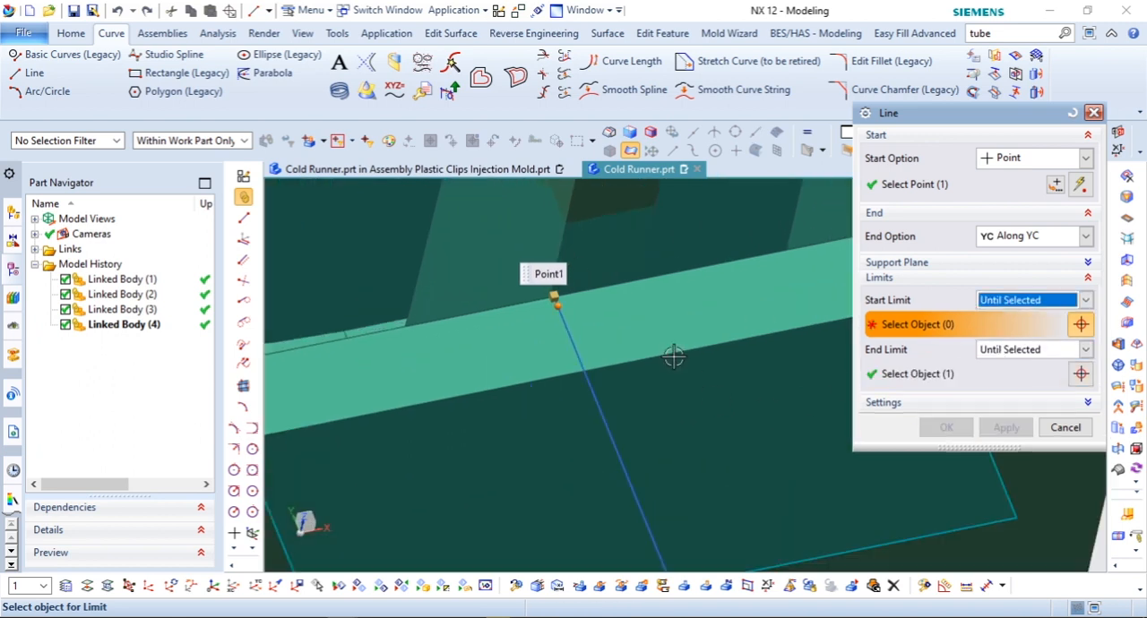
left_click(672, 356)
scroll(597, 321, "down", 3)
left_click(947, 428)
Step: Mirror the line to the other clip pair about the central XC plane at distance 0 using Mirror Curve
scroll(583, 282, "up", 2)
scroll(642, 331, "down", 3)
key("F8")
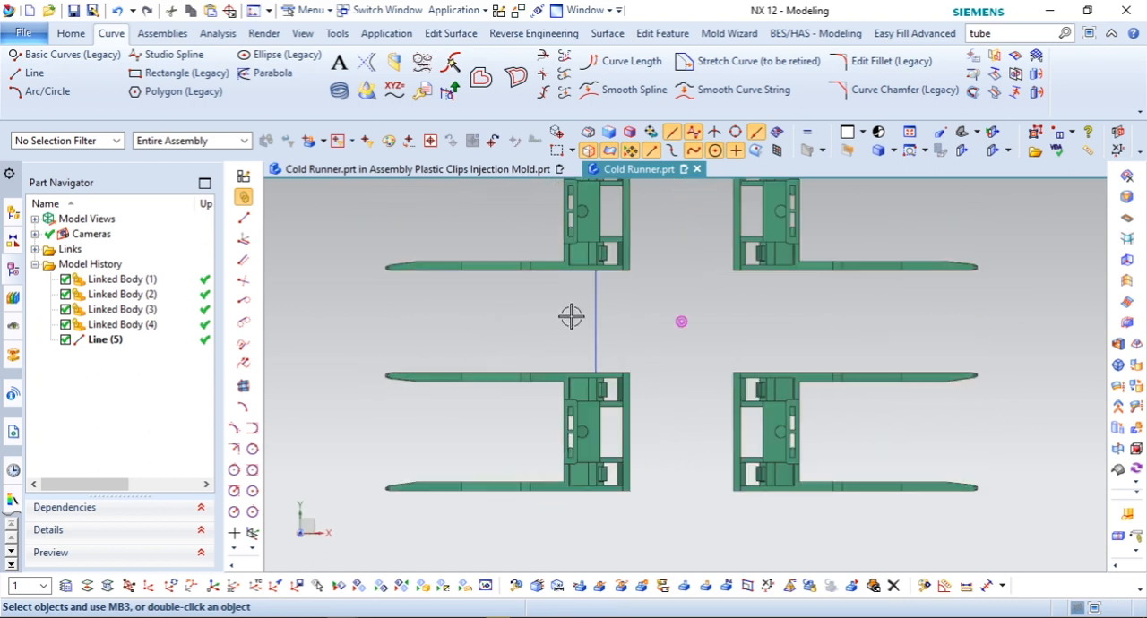
left_click(984, 71)
left_click(597, 299)
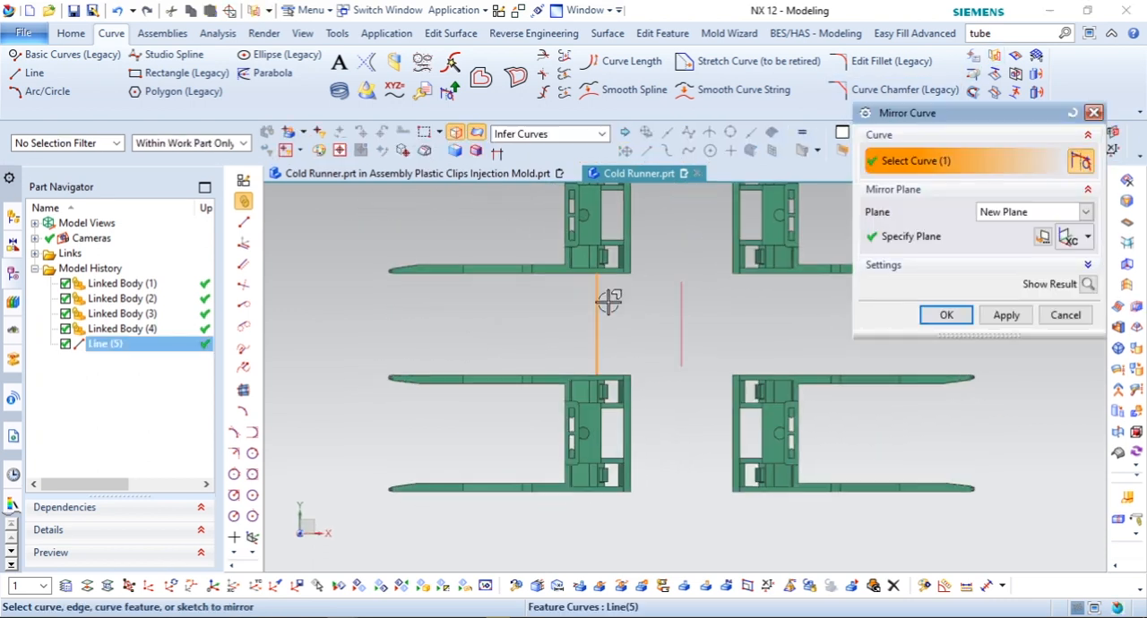
left_click(928, 238)
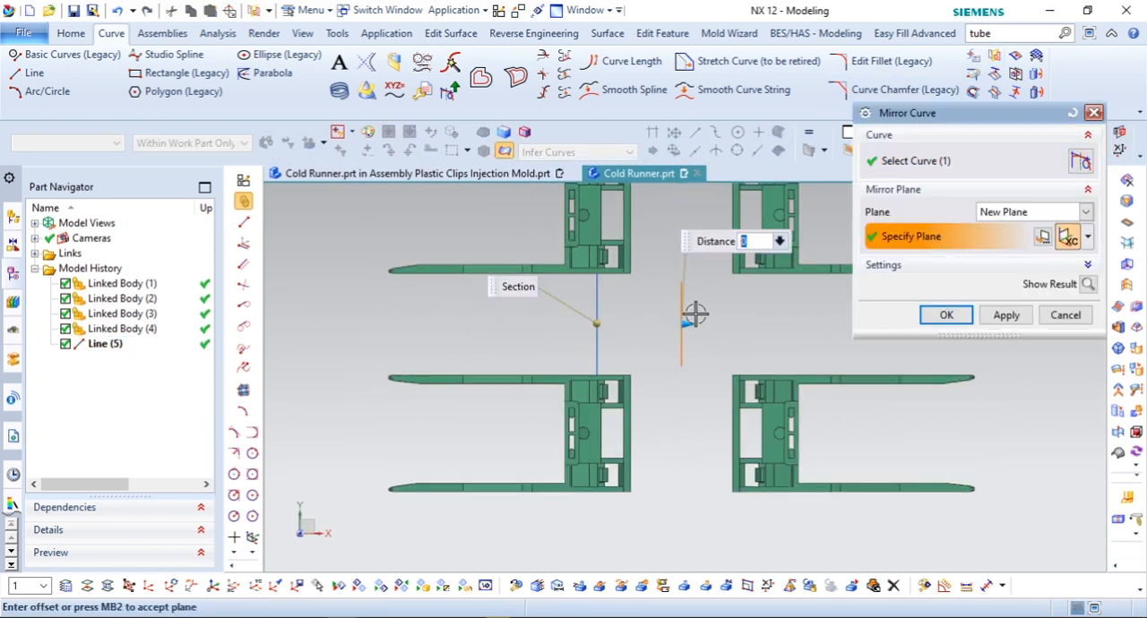
left_click(947, 316)
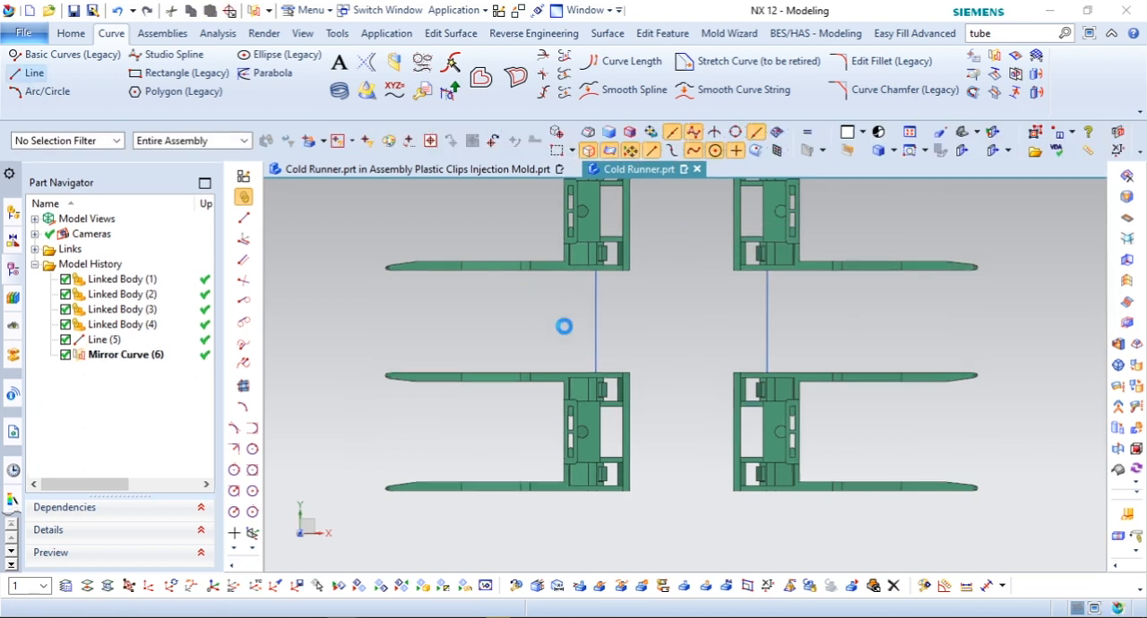
Step: Draw a line connecting the midpoints of the original line and its mirrored copy
left_click(593, 321)
left_click(767, 321)
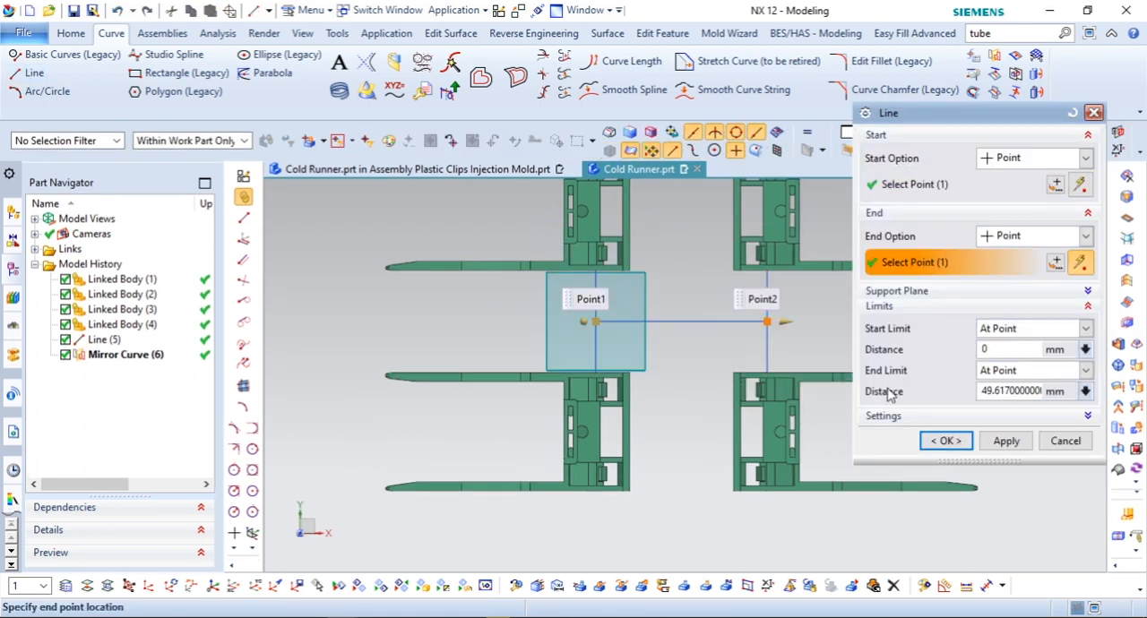
left_click(943, 440)
Step: Create solid tubes with outer diameters of 4 mm along the original clip-to-clip line and 6 mm along the connecting line
left_click(78, 36)
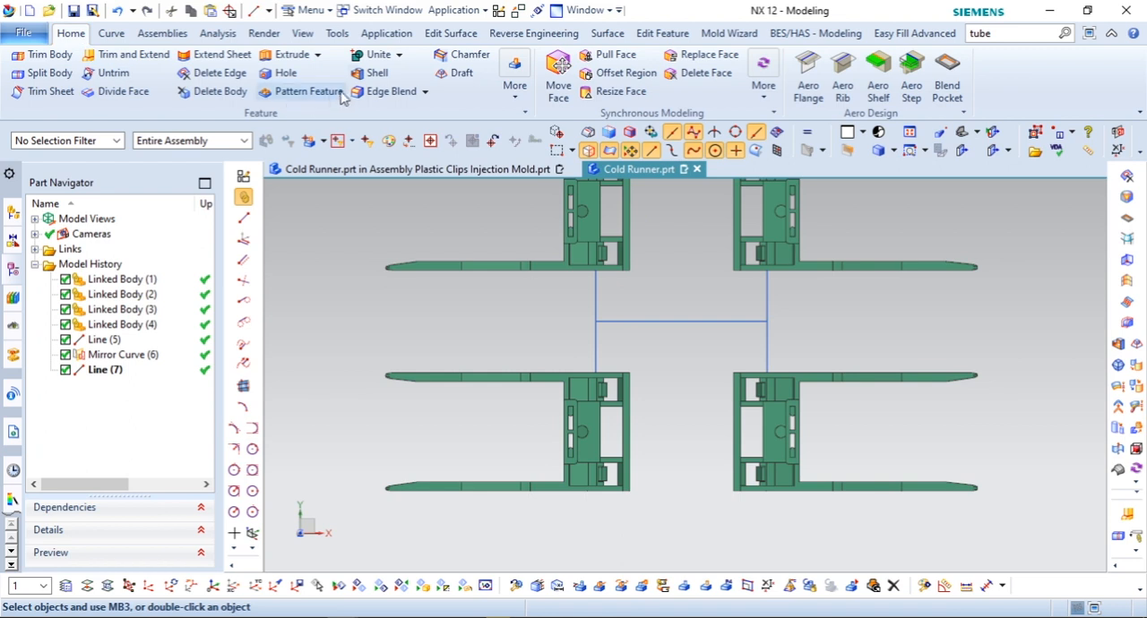
left_click(316, 55)
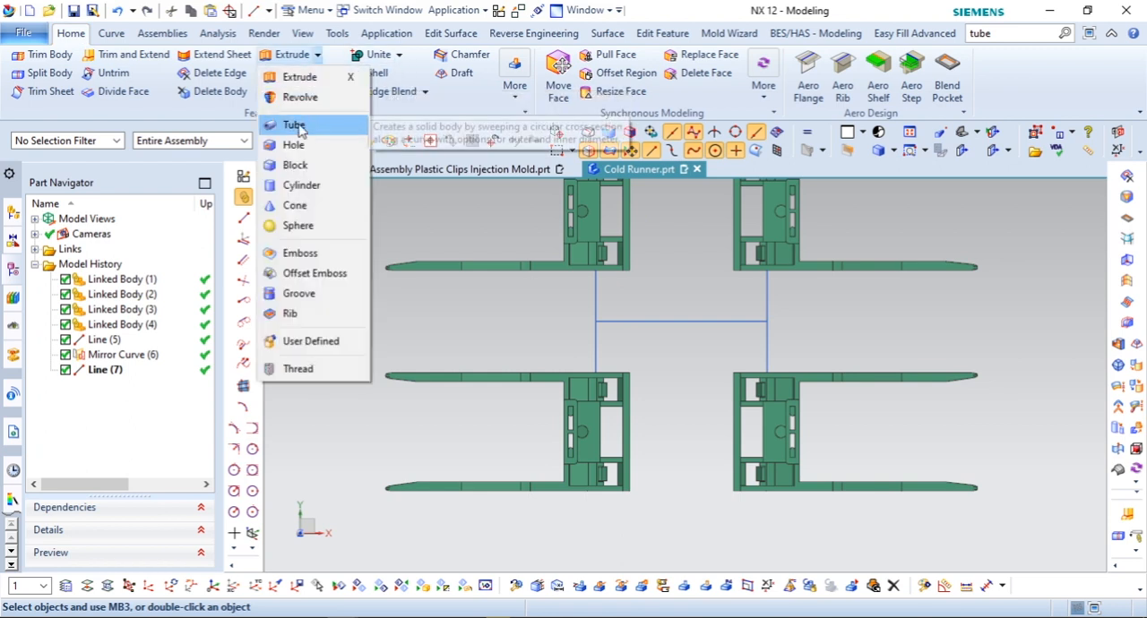
left_click(294, 125)
left_click(599, 302)
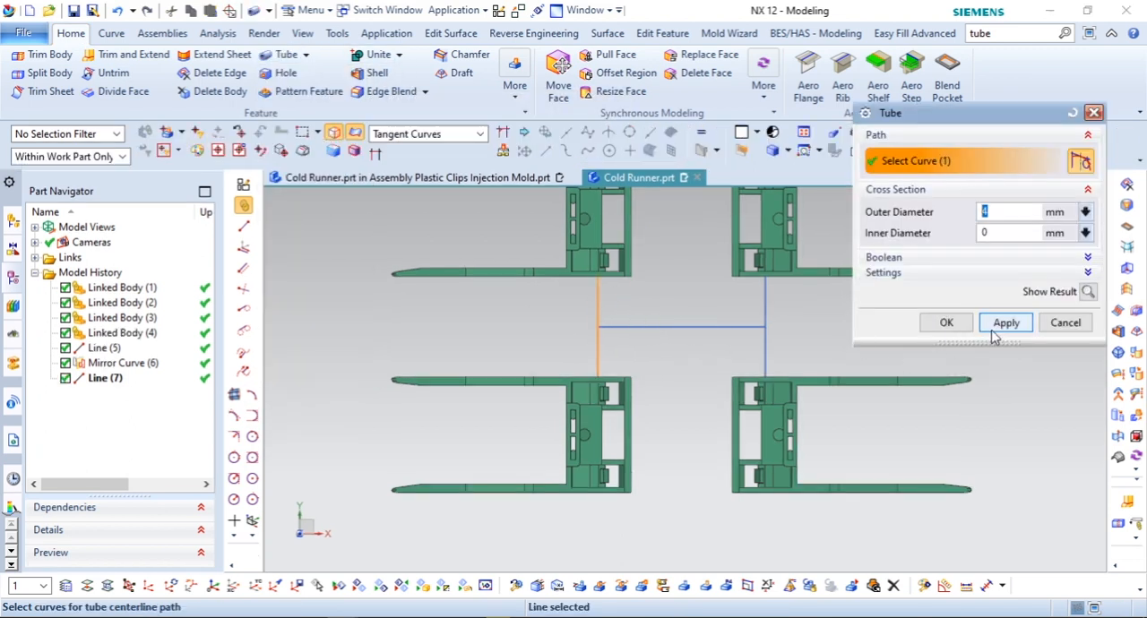
left_click(1005, 323)
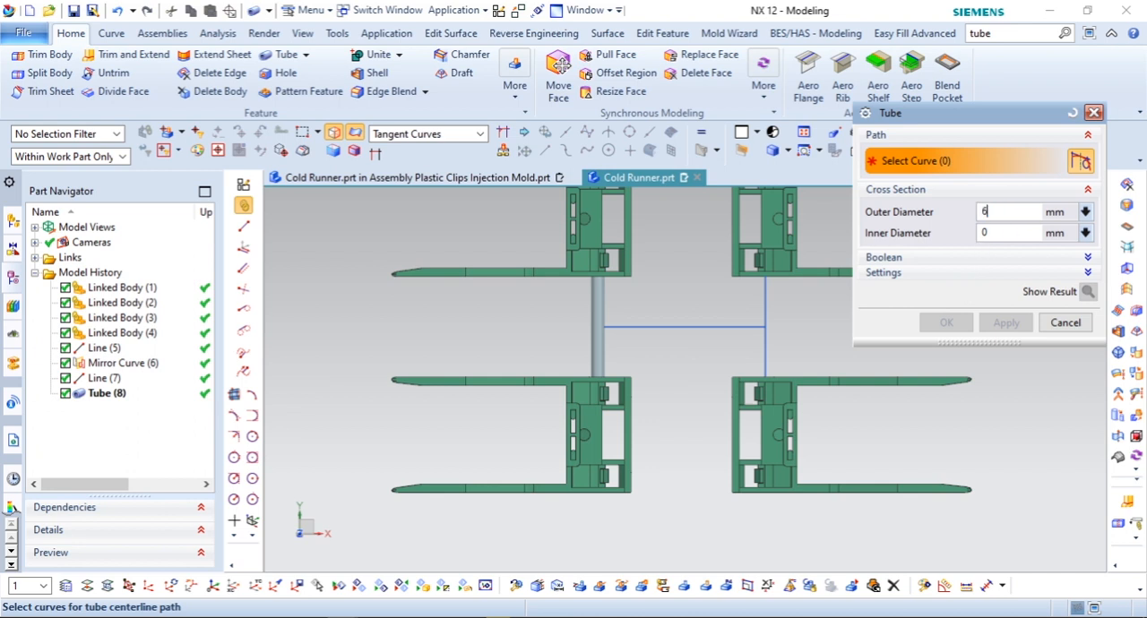
left_click(634, 325)
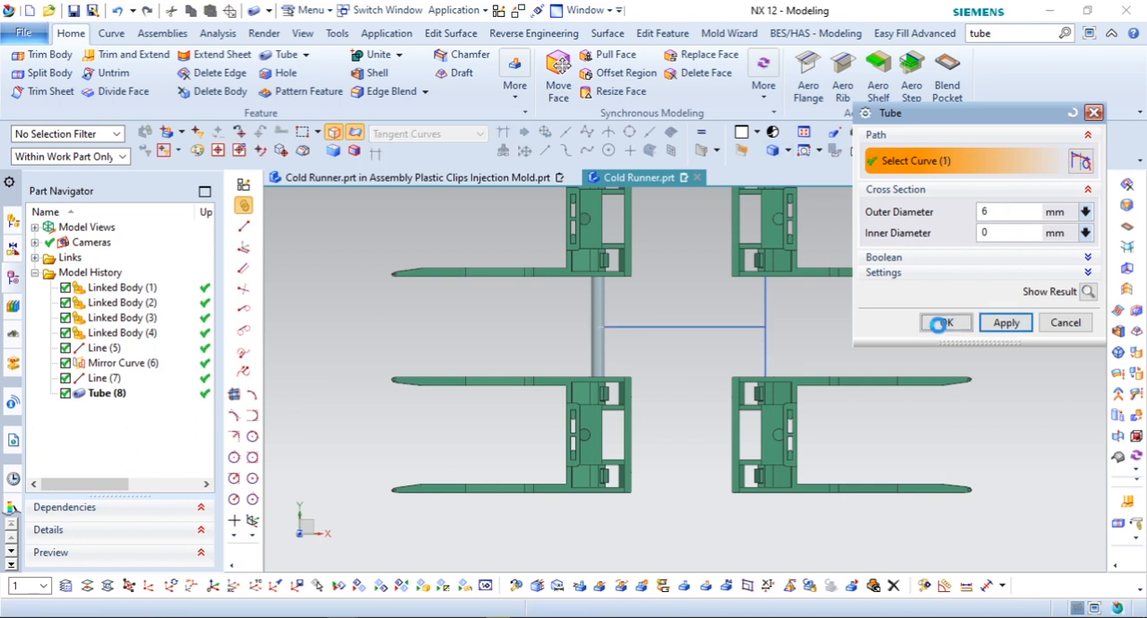
left_click(944, 322)
Step: Offset both end faces of the 6 mm tube outward by 6 mm
left_click(1127, 323)
scroll(618, 309, "up", 2)
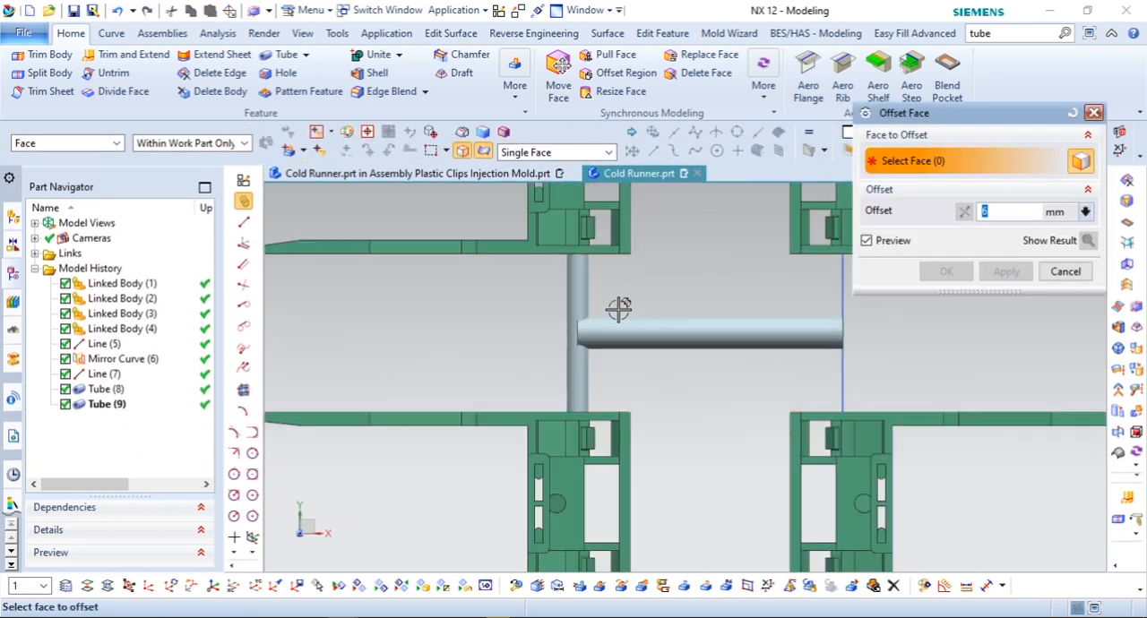
left_click(606, 345)
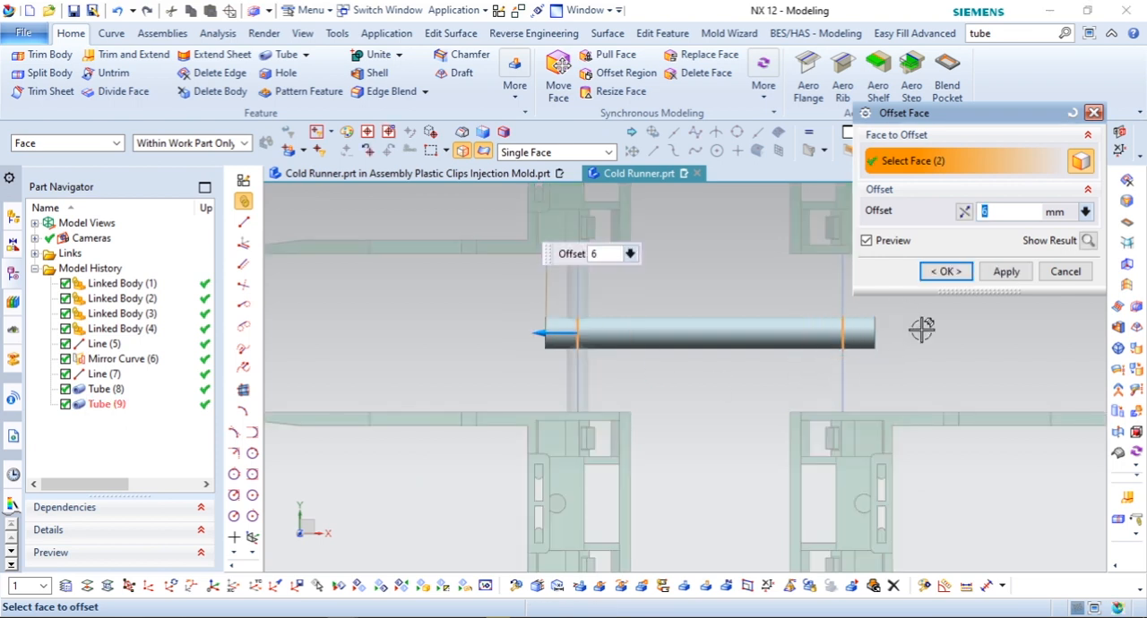
left_click(990, 274)
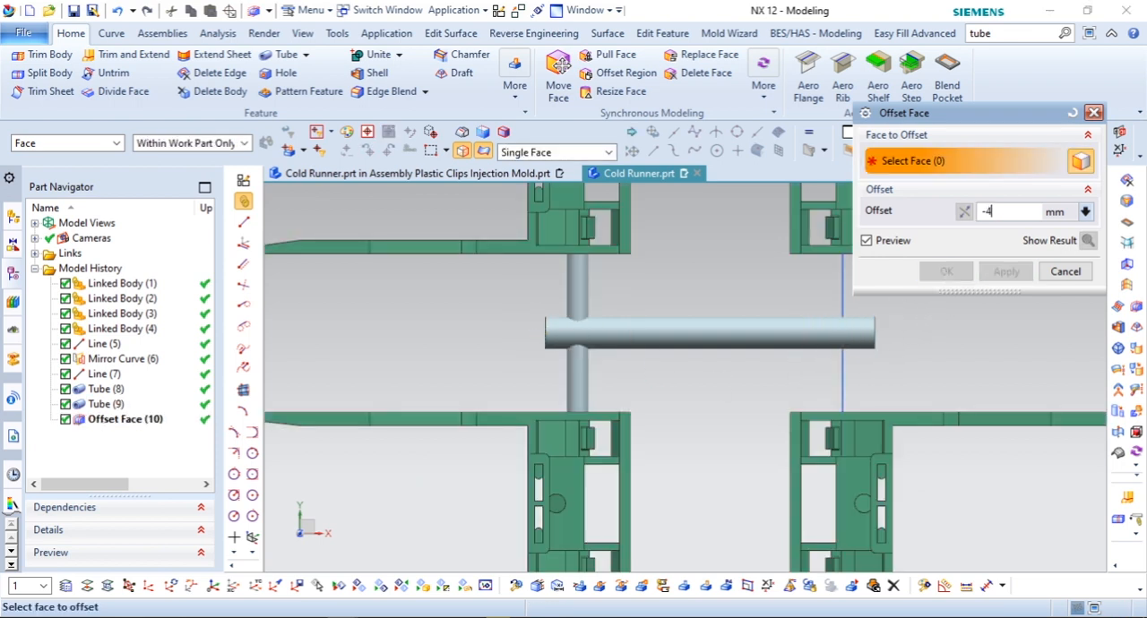
Step: Shorten the 4 mm tube by offsetting both of its end faces by -4 mm
scroll(577, 244, "up", 2)
middle_click_drag(580, 281, 582, 316)
scroll(576, 249, "up", 4)
left_click(590, 283)
scroll(590, 284, "down", 5)
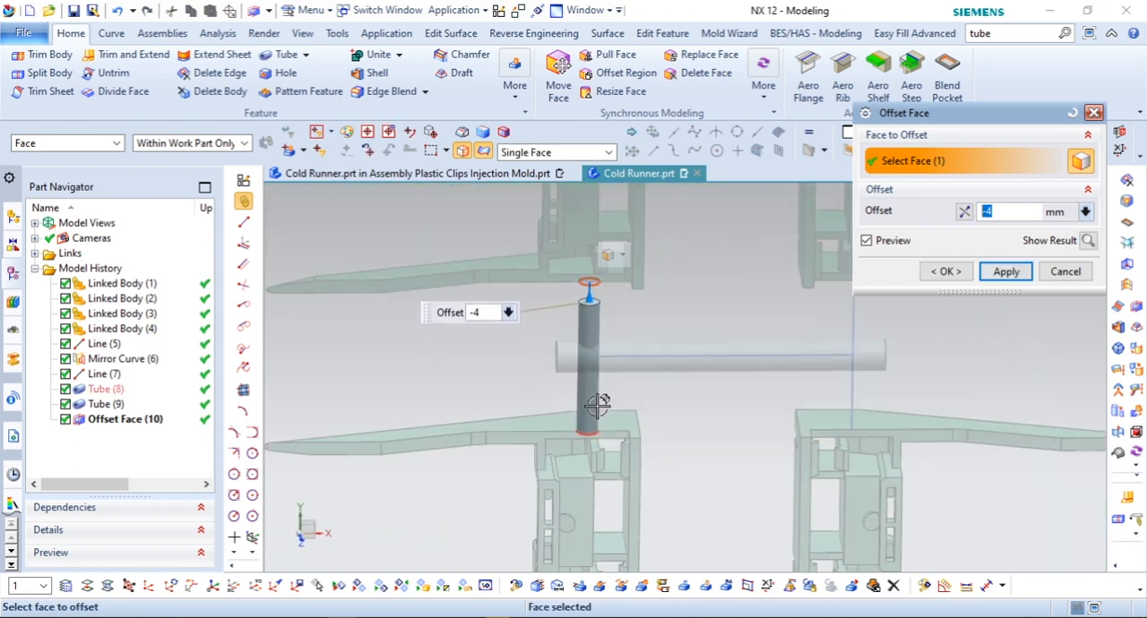
middle_click_drag(592, 410, 586, 366)
scroll(594, 439, "up", 7)
left_click(580, 402)
left_click(945, 272)
Step: Move the WCS to the clip-side start point of the original line and rotate it 90 degrees about XC
scroll(627, 341, "down", 8)
mouse_move(627, 332)
middle_mouse_down()
mouse_move(666, 357)
mouse_move(628, 331)
middle_mouse_up()
scroll(622, 323, "up", 10)
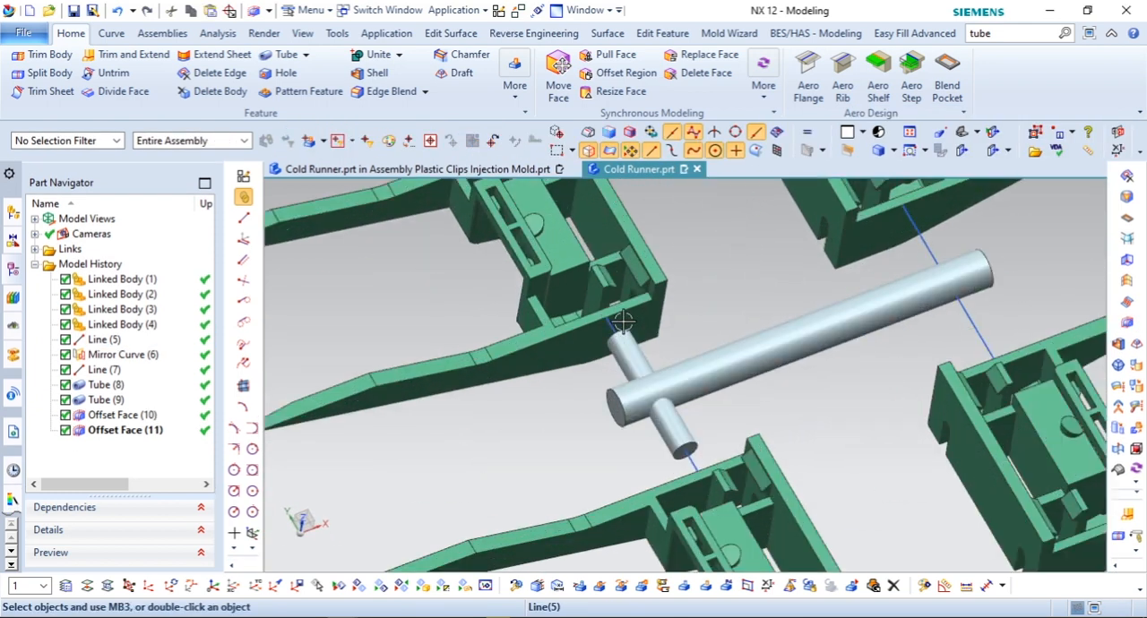
left_click(129, 585)
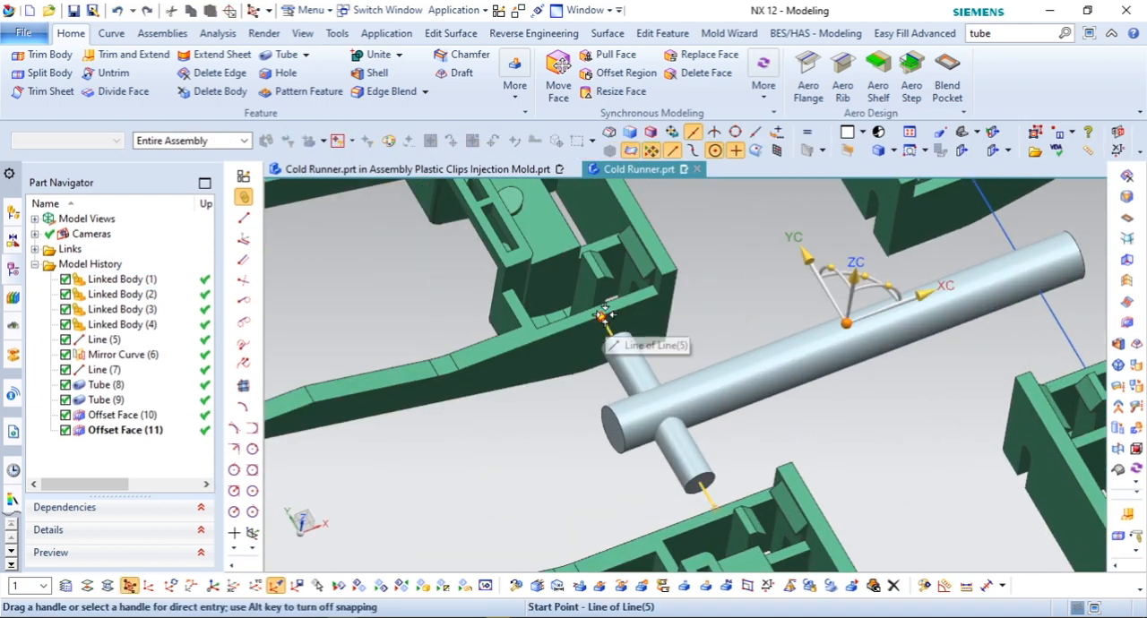
left_click(603, 315)
left_click_drag(588, 261, 640, 301)
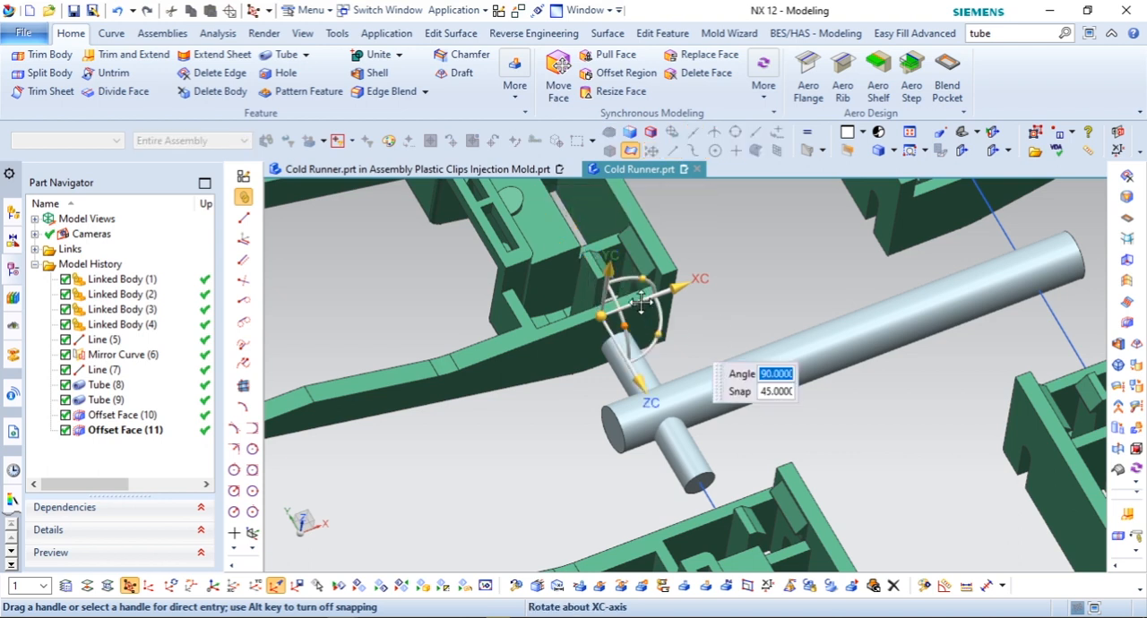
middle_click(749, 305)
Step: Create a new sketch on the plane at the line's start point beside the clip and leave the sketch environment
left_click(243, 177)
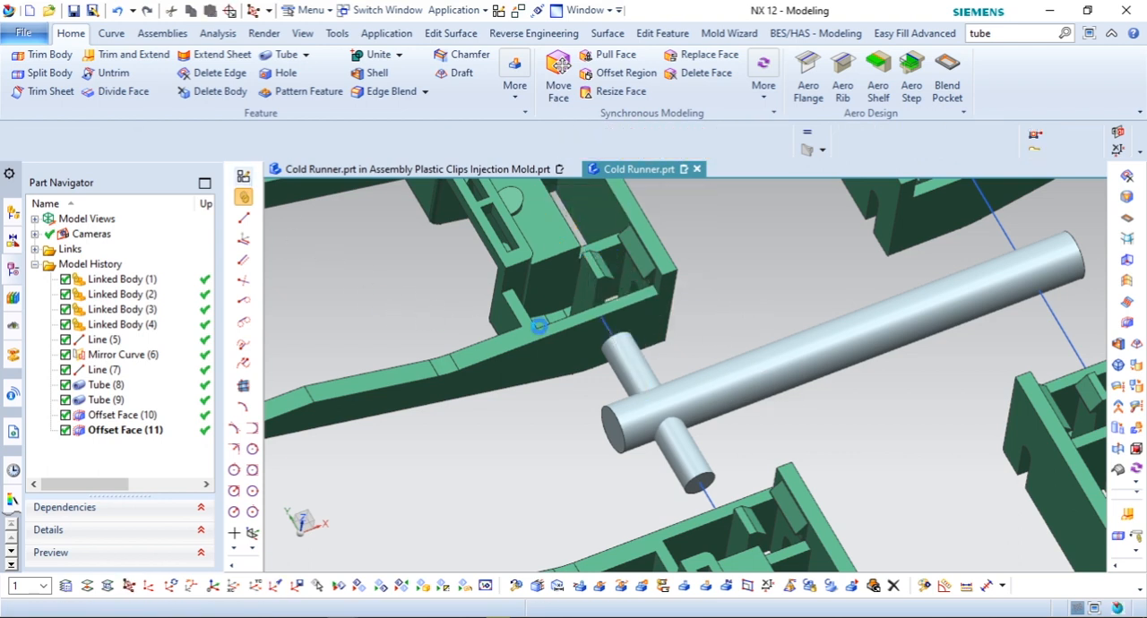
scroll(610, 291, "down", 2)
left_click(606, 302)
middle_click_drag(619, 351, 654, 337)
left_click(1005, 302)
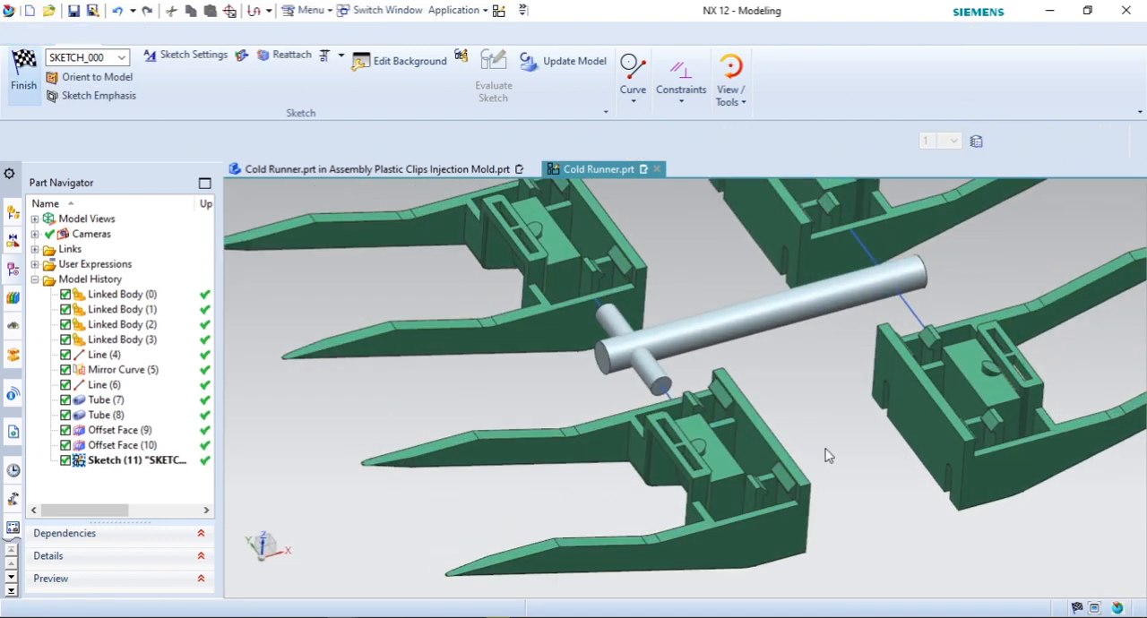
scroll(618, 437, "down", 2)
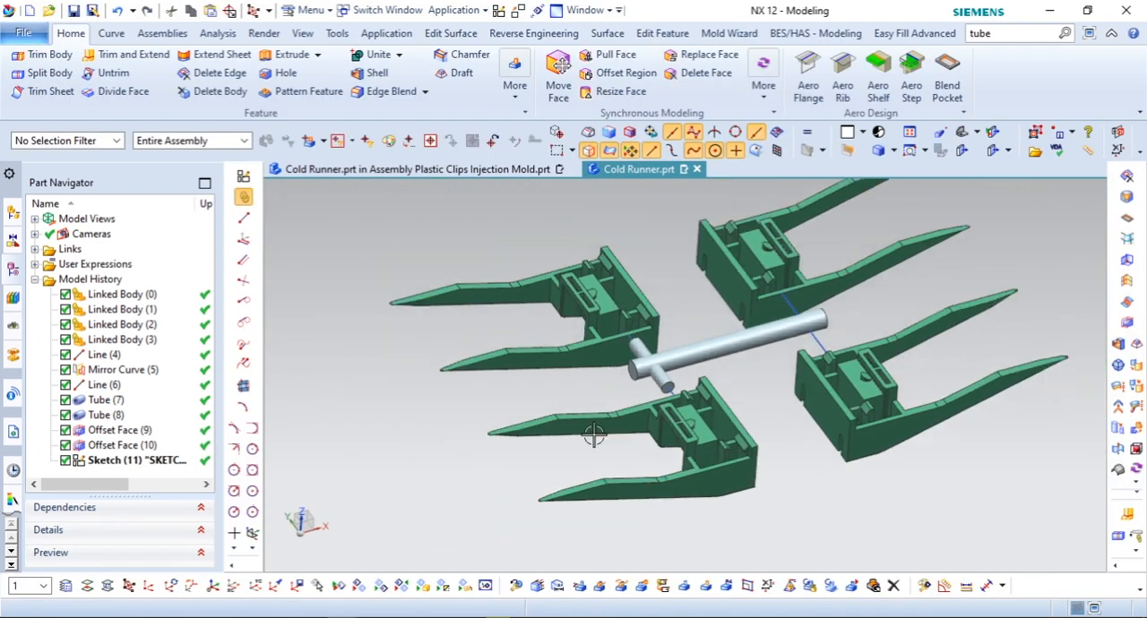
Step: Hide all solid bodies by type so that only the runner lines and sketch stay displayed
left_click(362, 584)
left_click(1080, 367)
left_click(914, 215)
scroll(671, 325, "down", 2)
left_click_drag(386, 187, 867, 486)
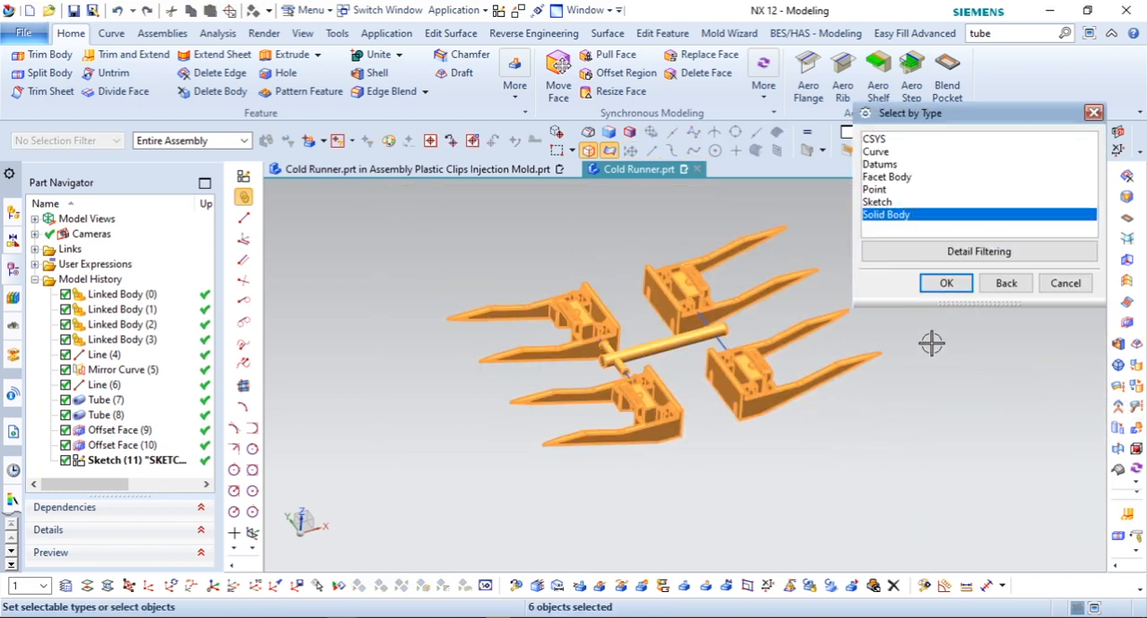
left_click(946, 283)
left_click(1004, 507)
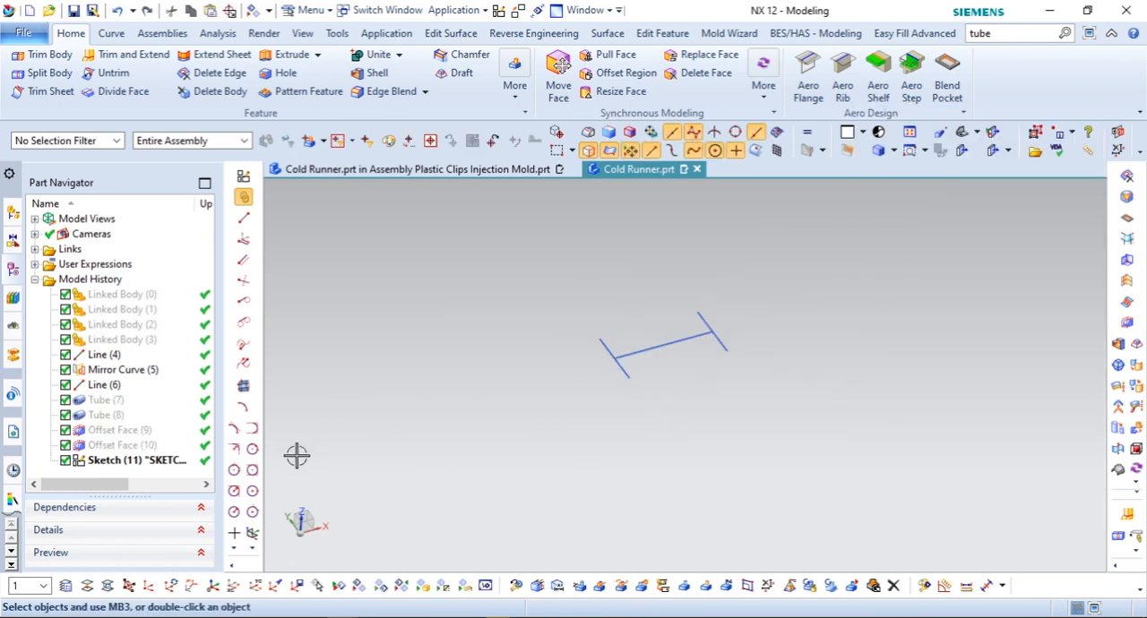
Step: Reopen the sketch and draw a horizontal line about 2.4 mm long, centred about 1.6 mm below the origin
double_click(158, 458)
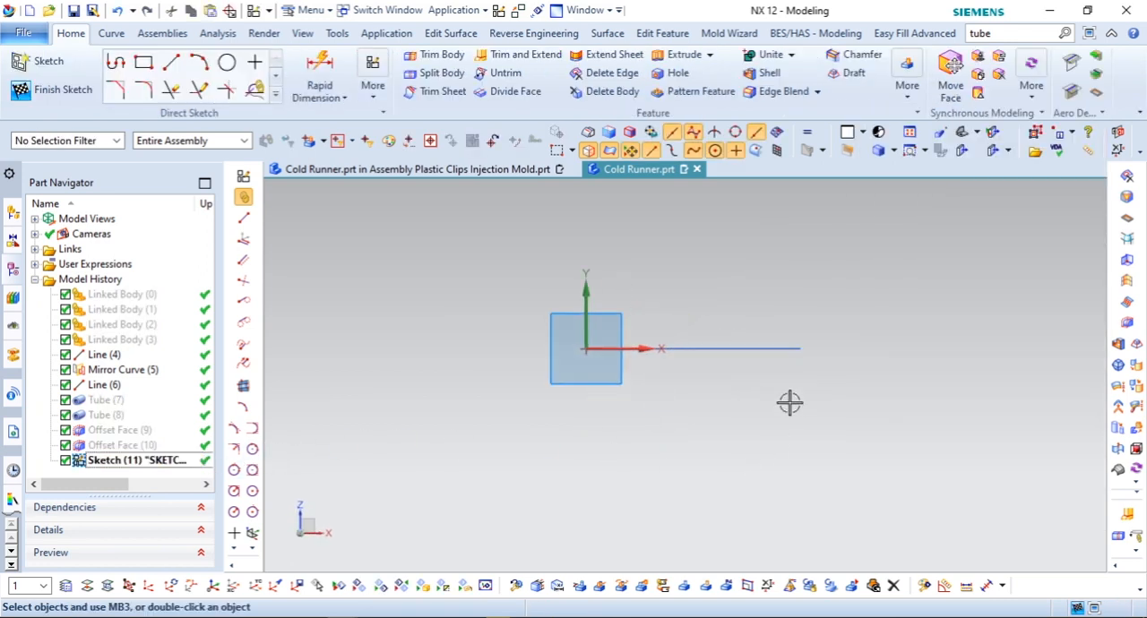
key("l")
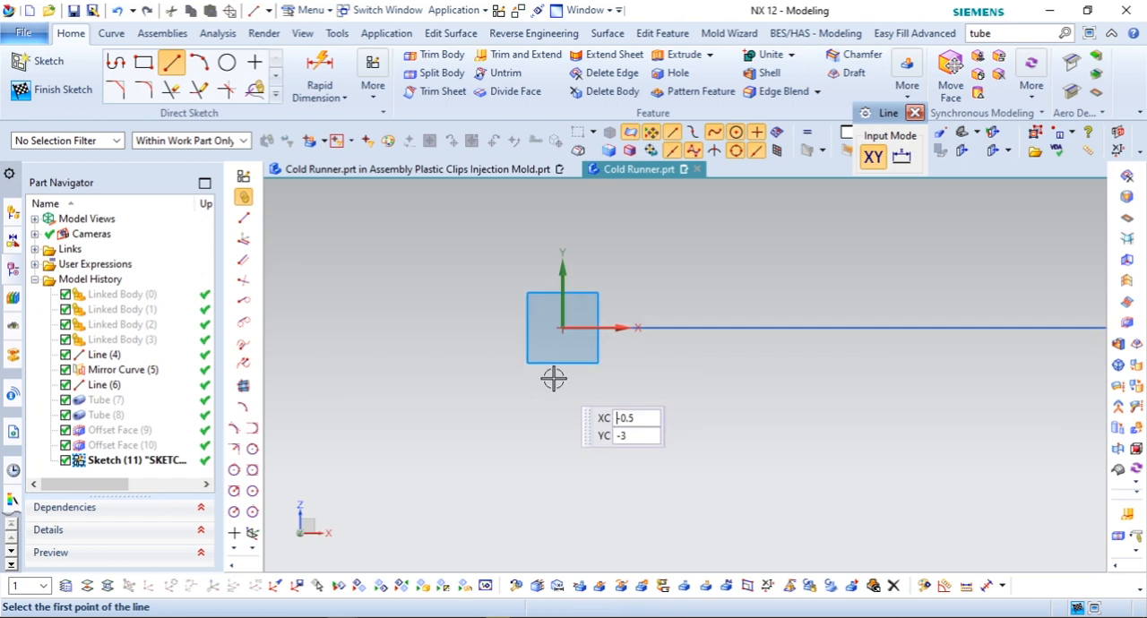
left_click(513, 368)
left_click(610, 366)
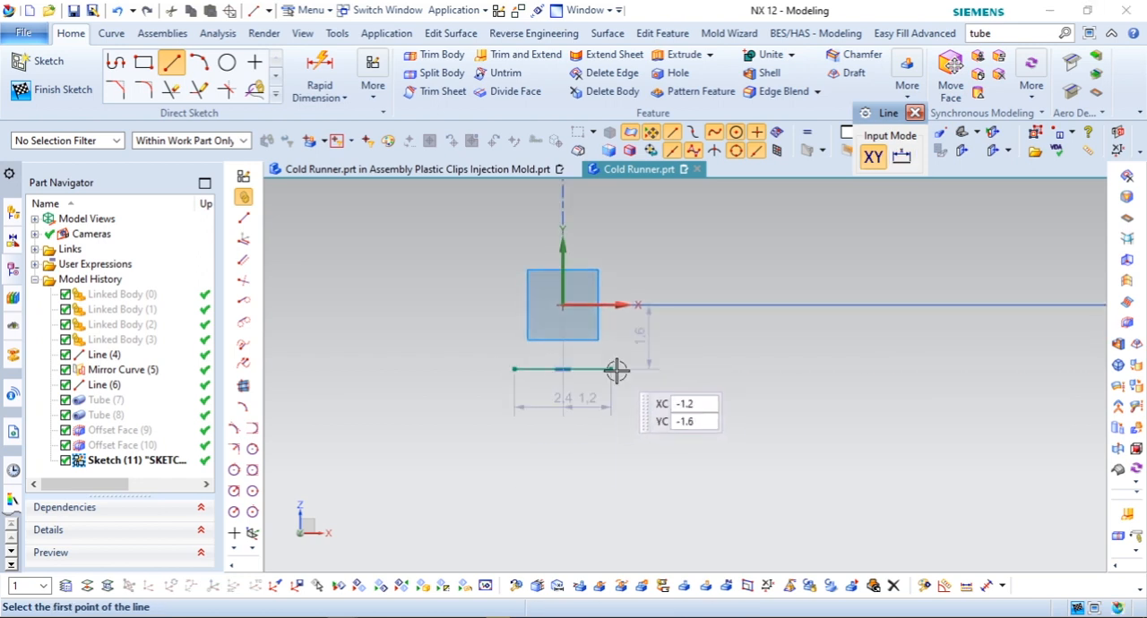
key("Escape")
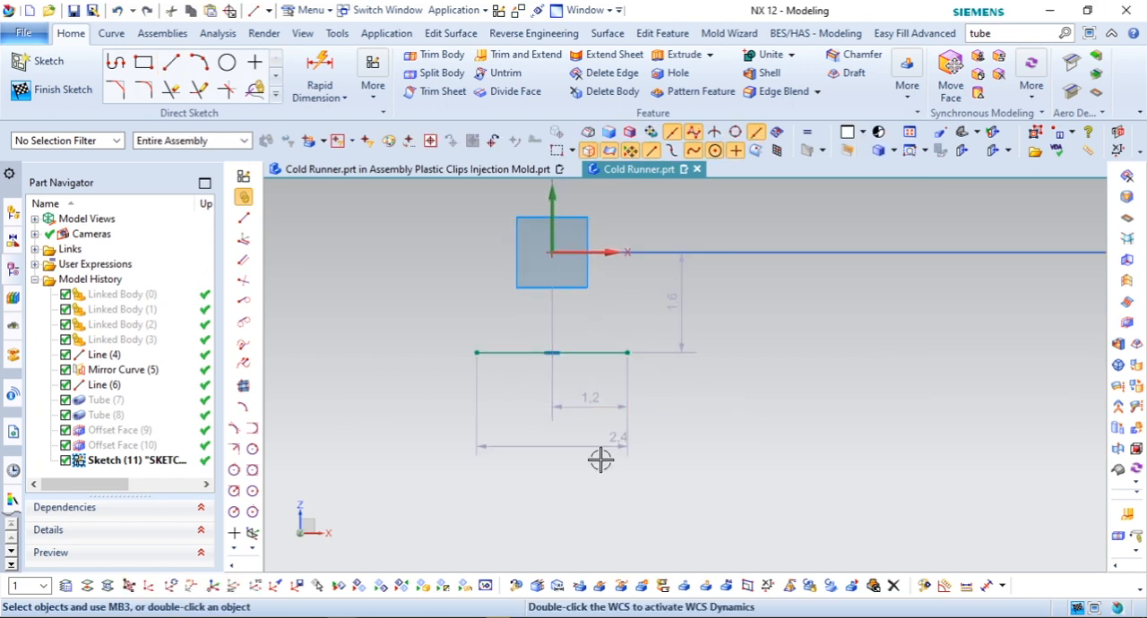
Step: Set the horizontal sketch line's length to 1 mm and place its dimension just above the line
double_click(577, 473)
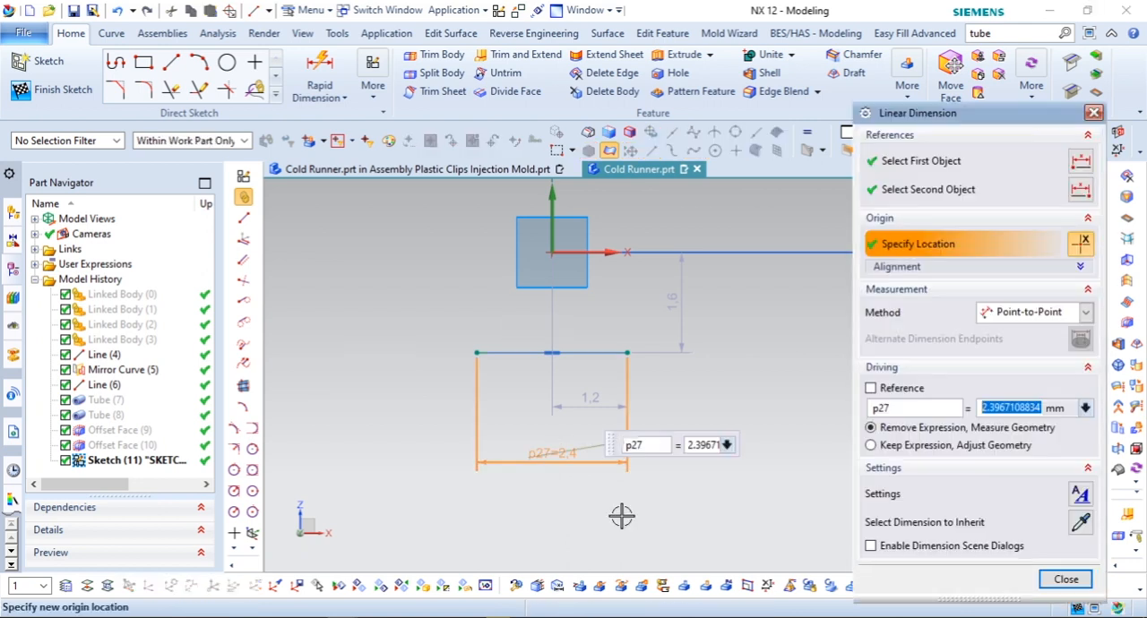
key("Escape")
scroll(510, 213, "up", 3)
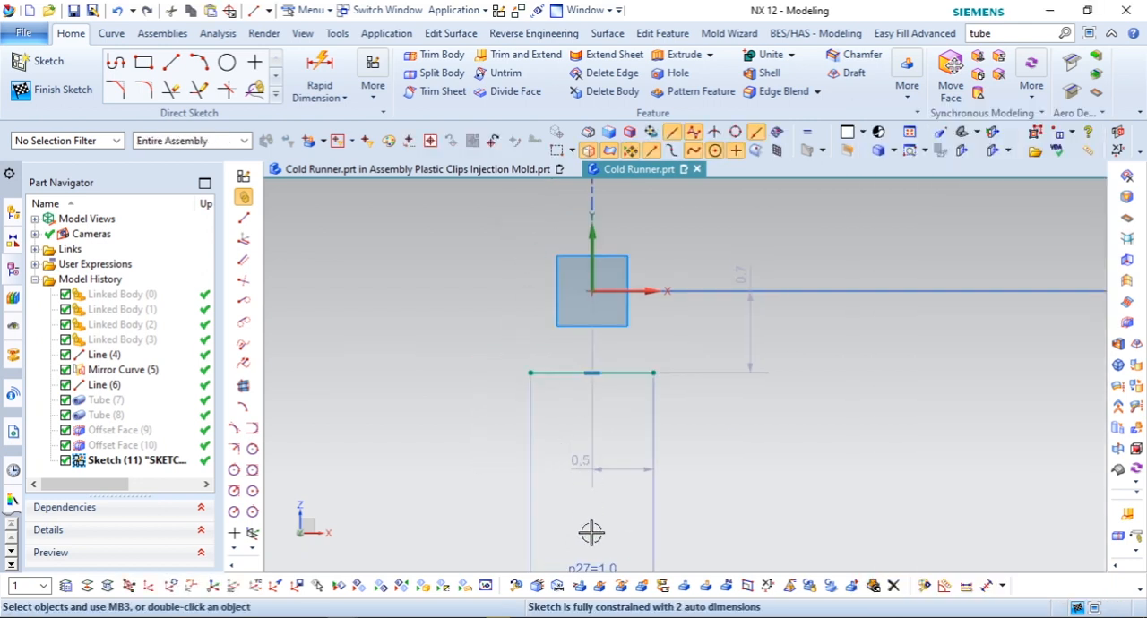
scroll(589, 353, "up", 3)
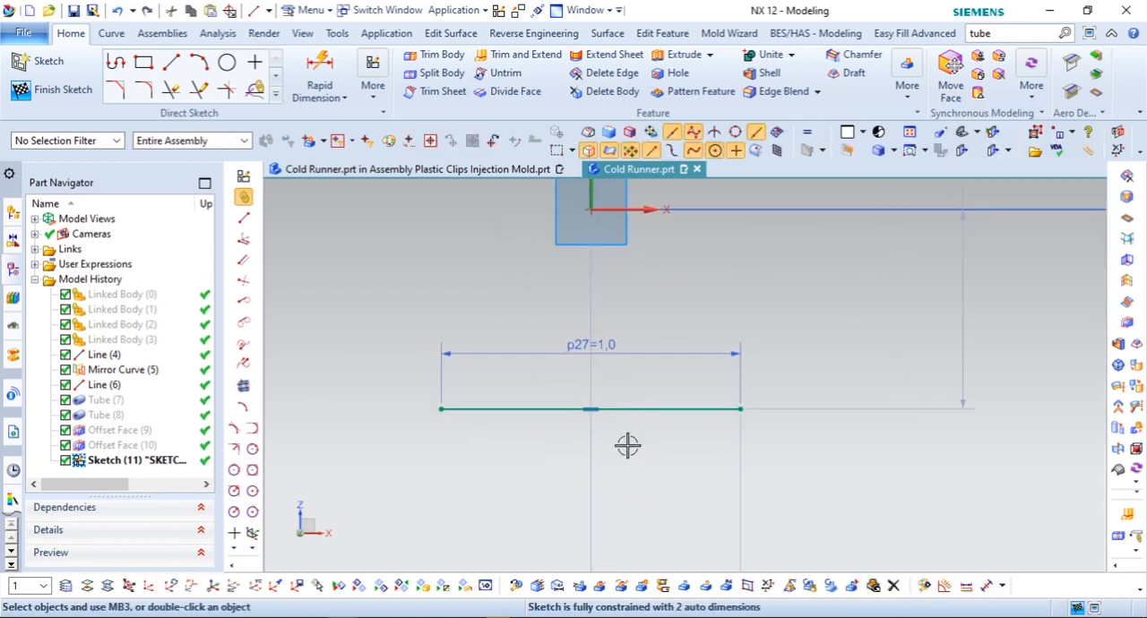
Step: Constrain the midpoint of the 1 mm horizontal line to coincide with the runner line's end point at the sketch origin
left_click(591, 410)
scroll(602, 269, "up", 1)
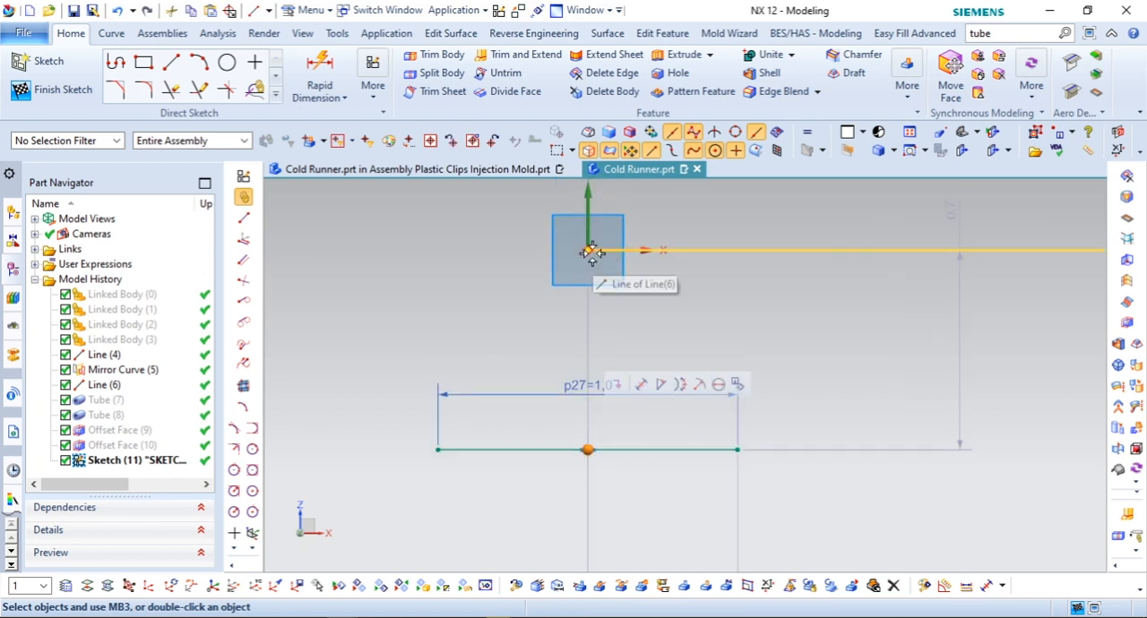
left_click(591, 252)
scroll(794, 308, "down", 1)
scroll(794, 307, "down", 1)
left_click(698, 332)
left_click(736, 313)
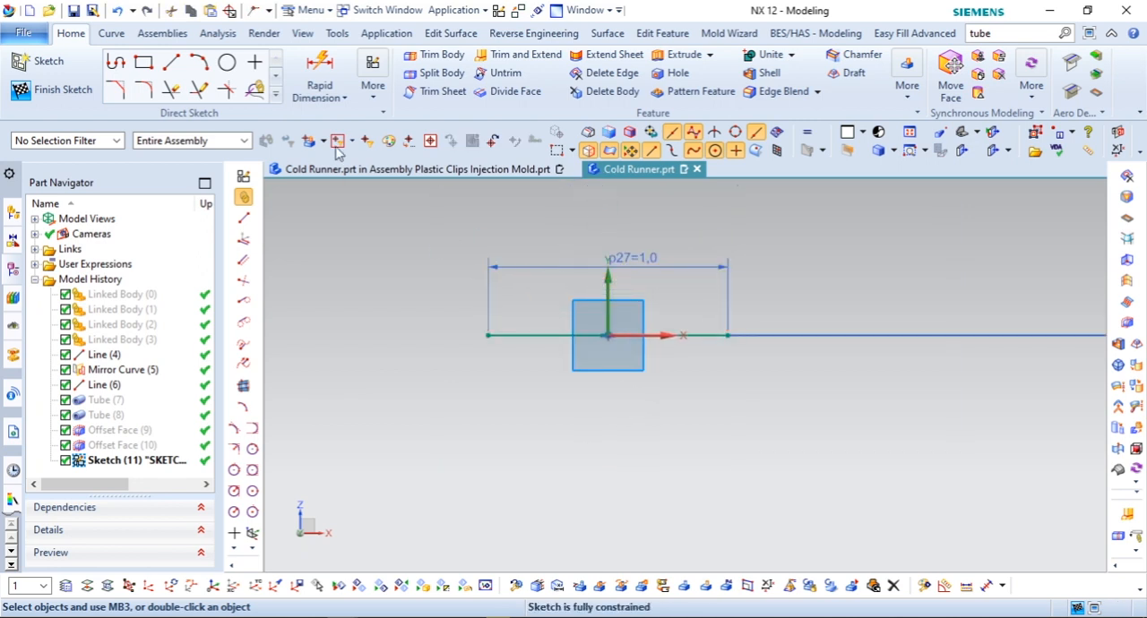
Step: Draw a line about 0.7 mm long slanting down and inward from the left end of the horizontal line
left_click(171, 61)
left_click(488, 335)
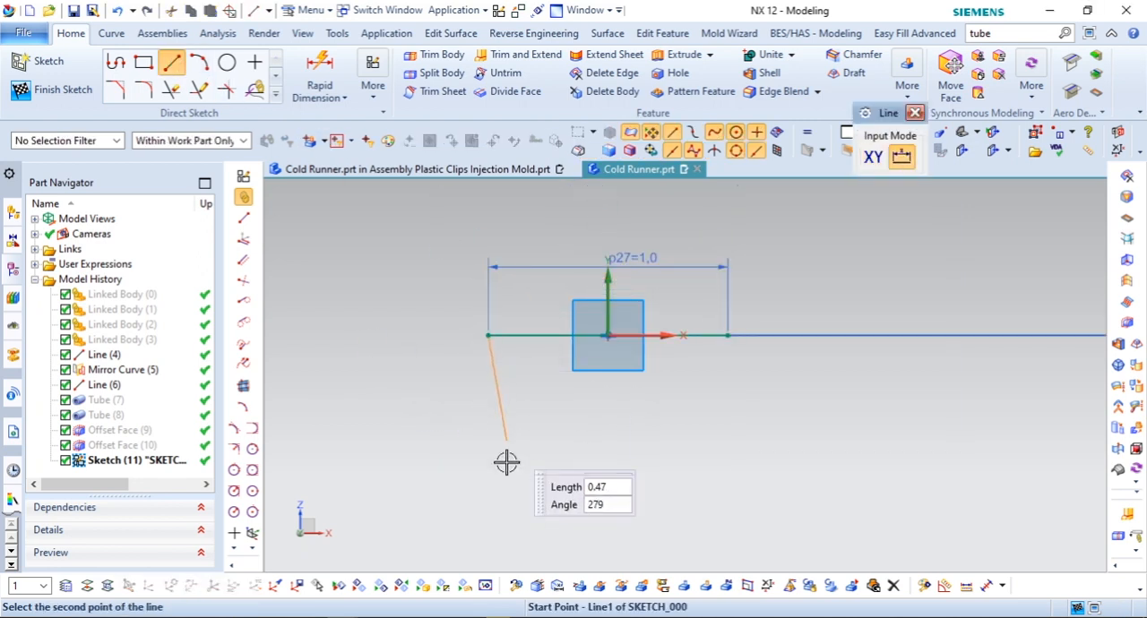
left_click(519, 495)
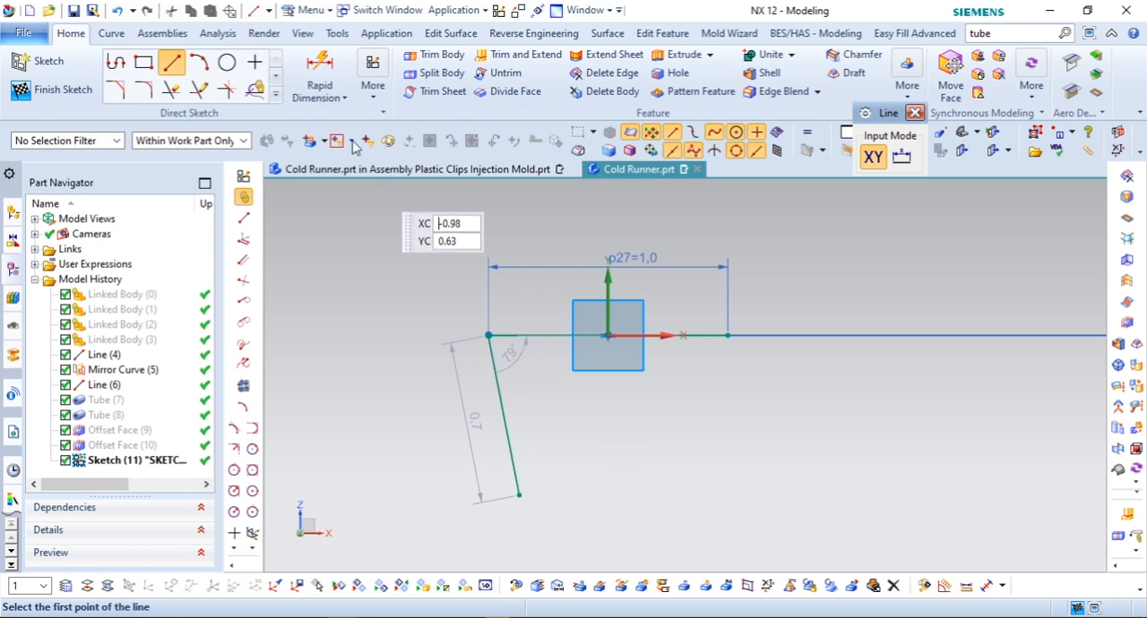
Step: Add an angular dimension between the slanted line and the horizontal line and set it to 75°
left_click(344, 98)
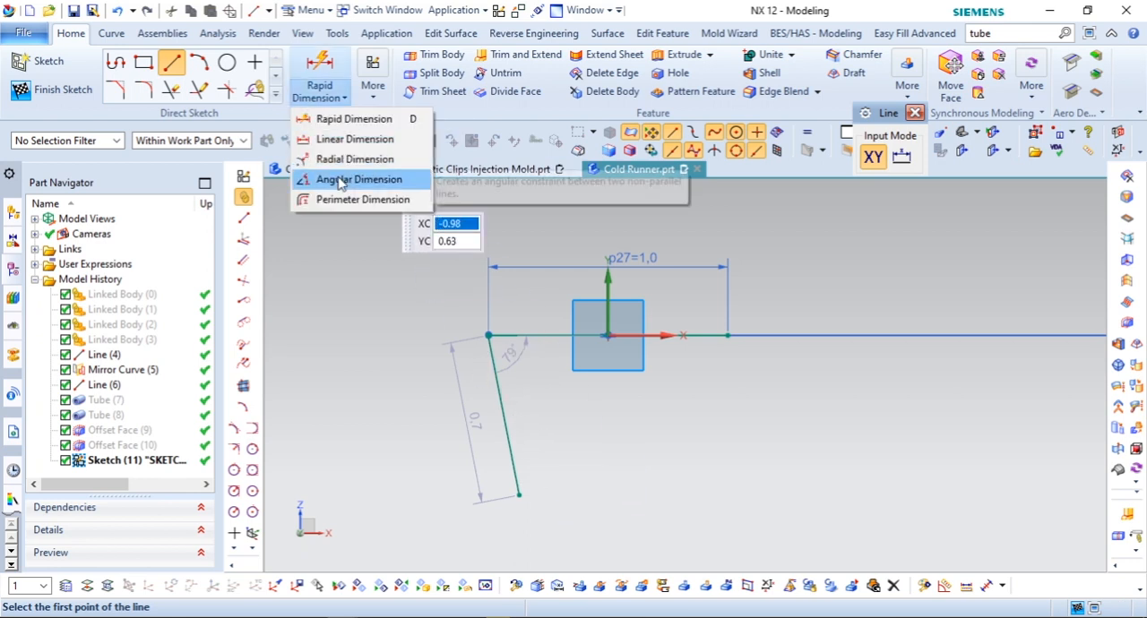
left_click(338, 178)
left_click(513, 474)
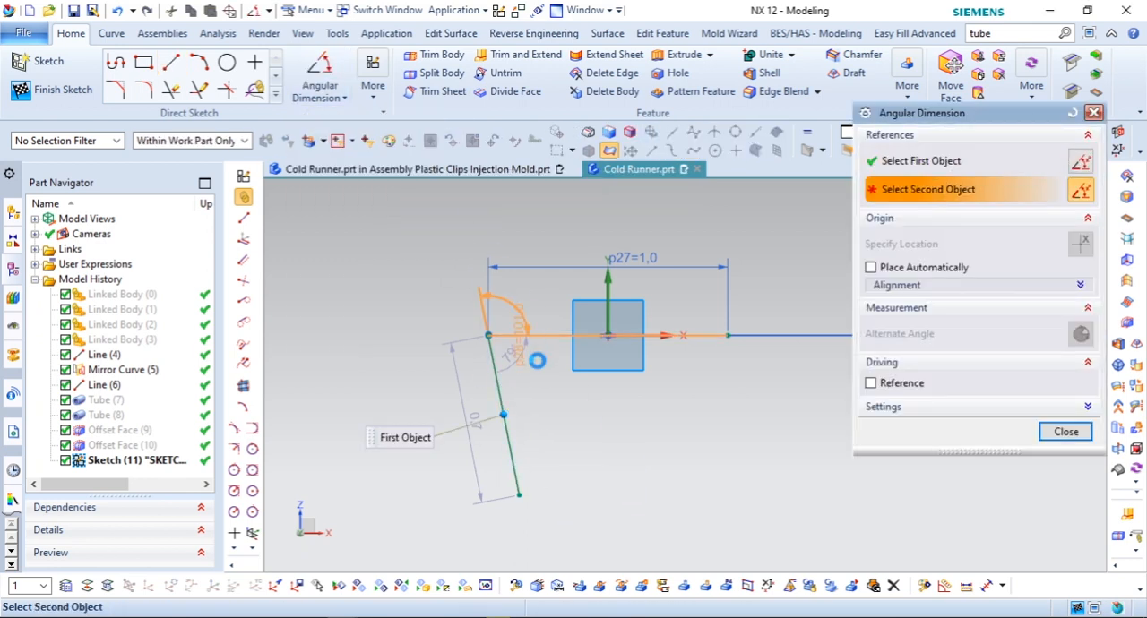
left_click(535, 351)
left_click(550, 402)
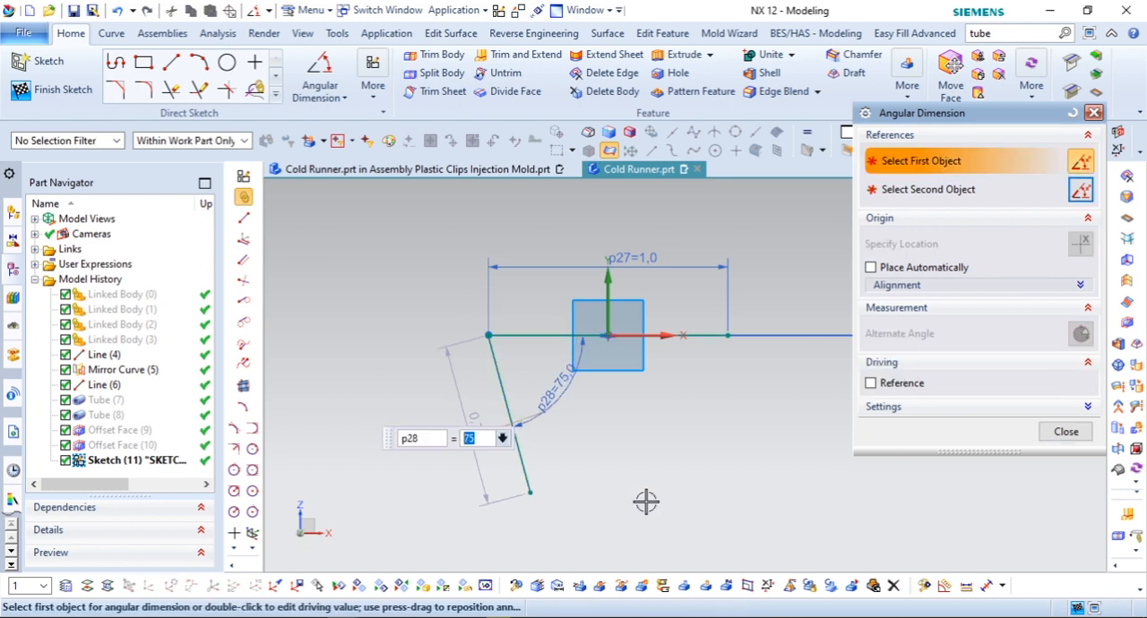
left_click(1067, 431)
Step: Mirror the slanted line about the sketch's vertical axis
left_click(275, 93)
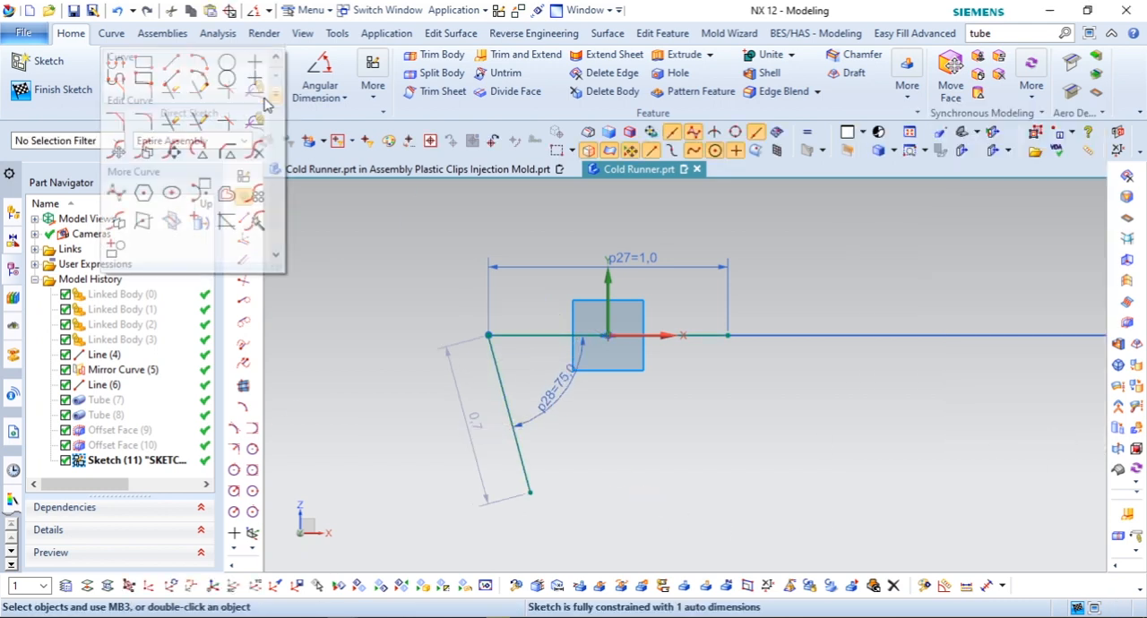
left_click(143, 220)
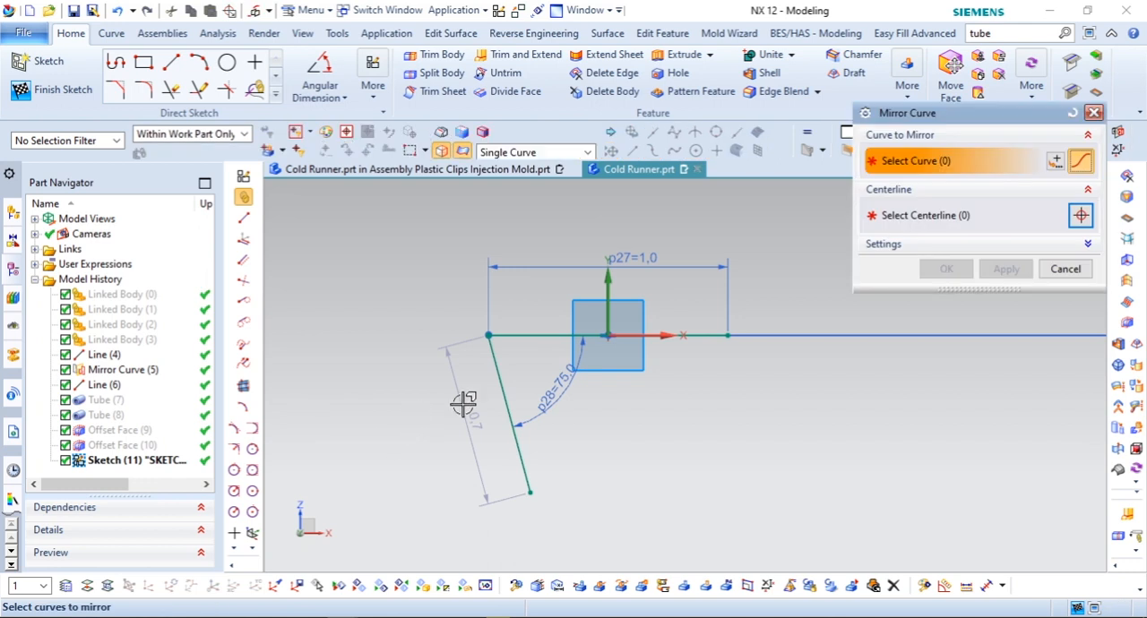
left_click(504, 394)
left_click(925, 215)
left_click(608, 269)
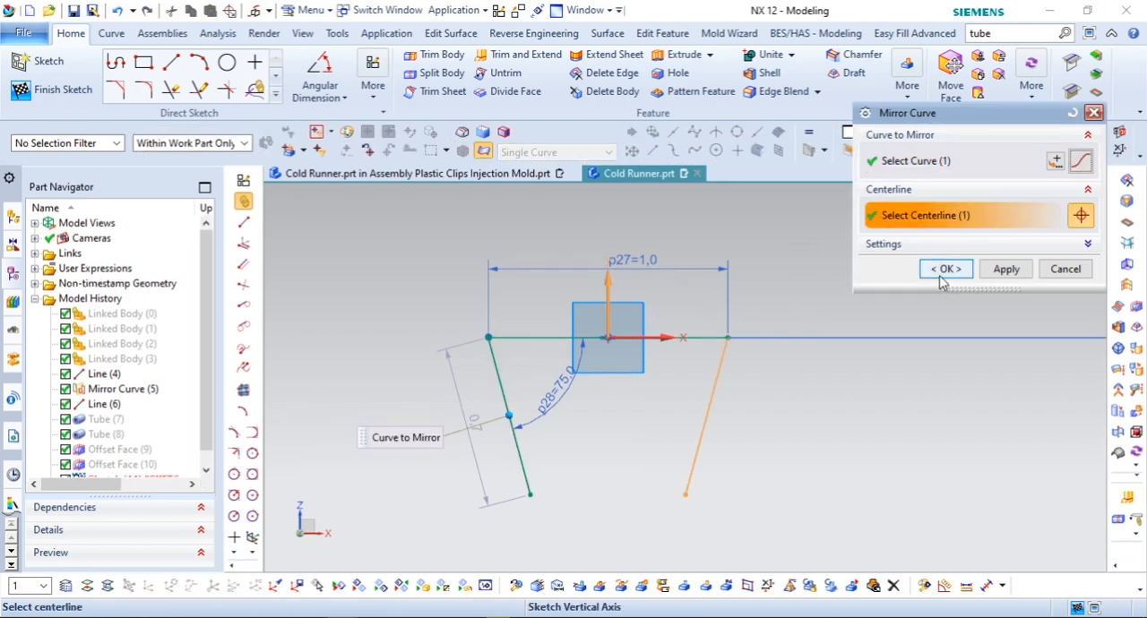
left_click(947, 269)
Step: Draw a horizontal line about 1.7 mm long across both slanted lines near their lower ends
left_click(171, 62)
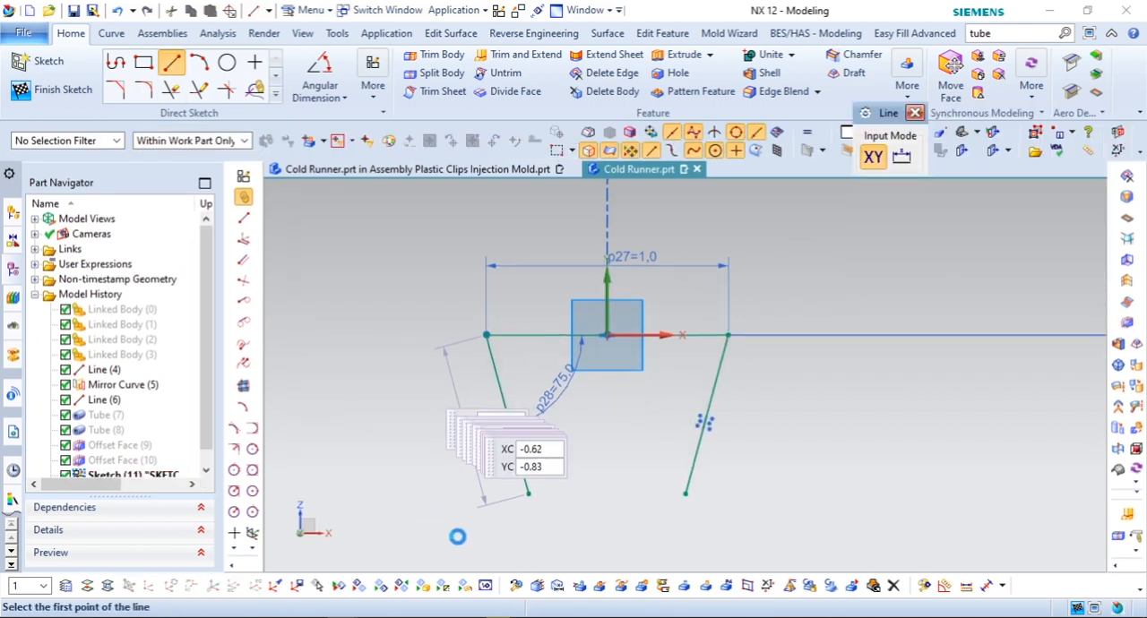
left_click(417, 468)
left_click(832, 468)
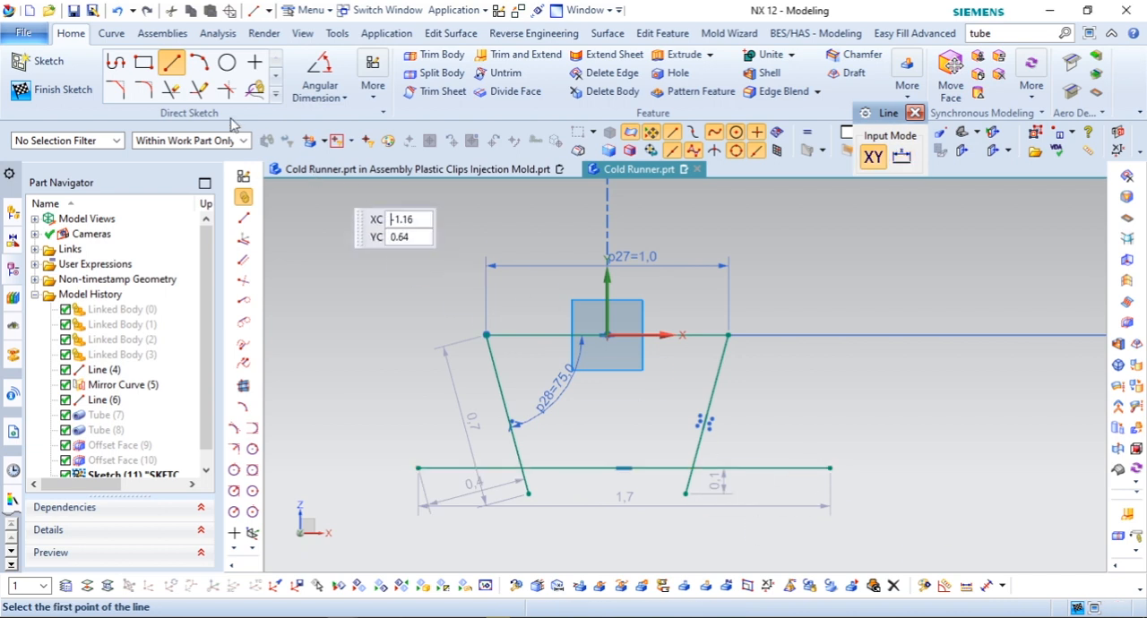
Step: Trim the overhanging ends of the lower horizontal line and both slanted lines to close the trapezoid
left_click(171, 91)
left_click(441, 463)
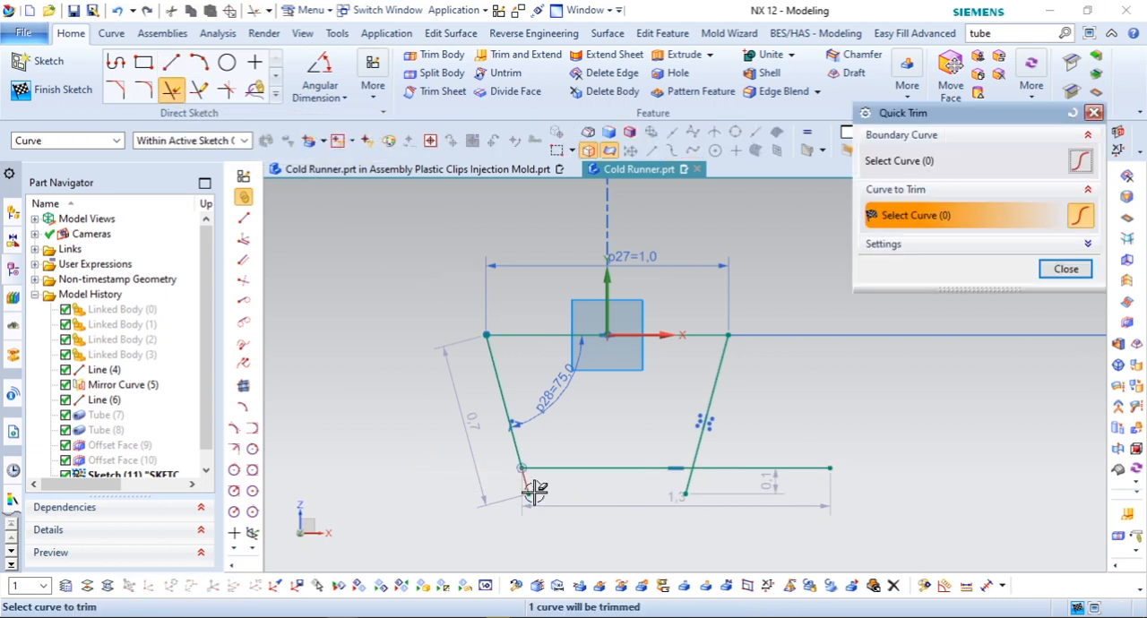
left_click(787, 465)
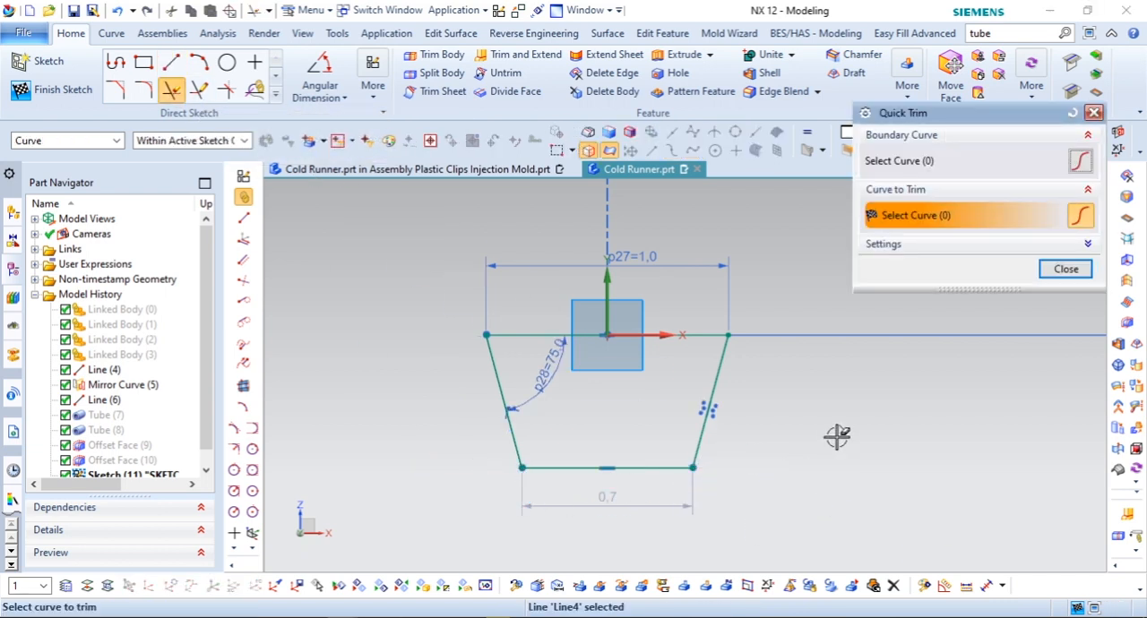
left_click(1066, 270)
Step: Dimension the trapezoid's height between its two horizontal lines, set it to 0.75 mm and finish the sketch
left_click(343, 96)
left_click(368, 117)
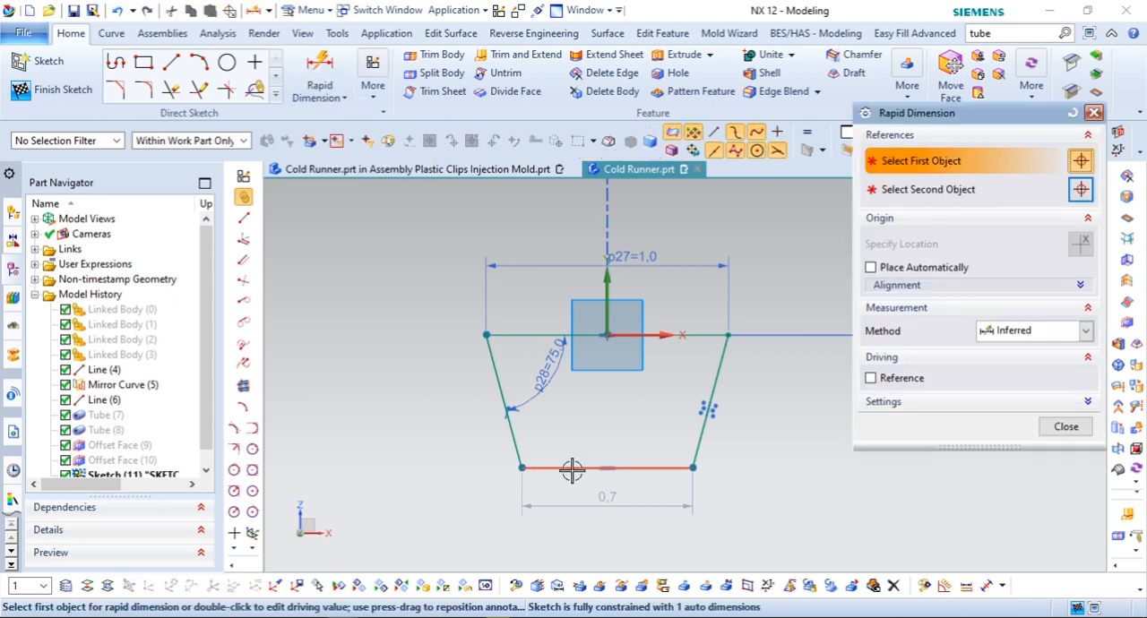
left_click(572, 471)
left_click(523, 334)
left_click(404, 400)
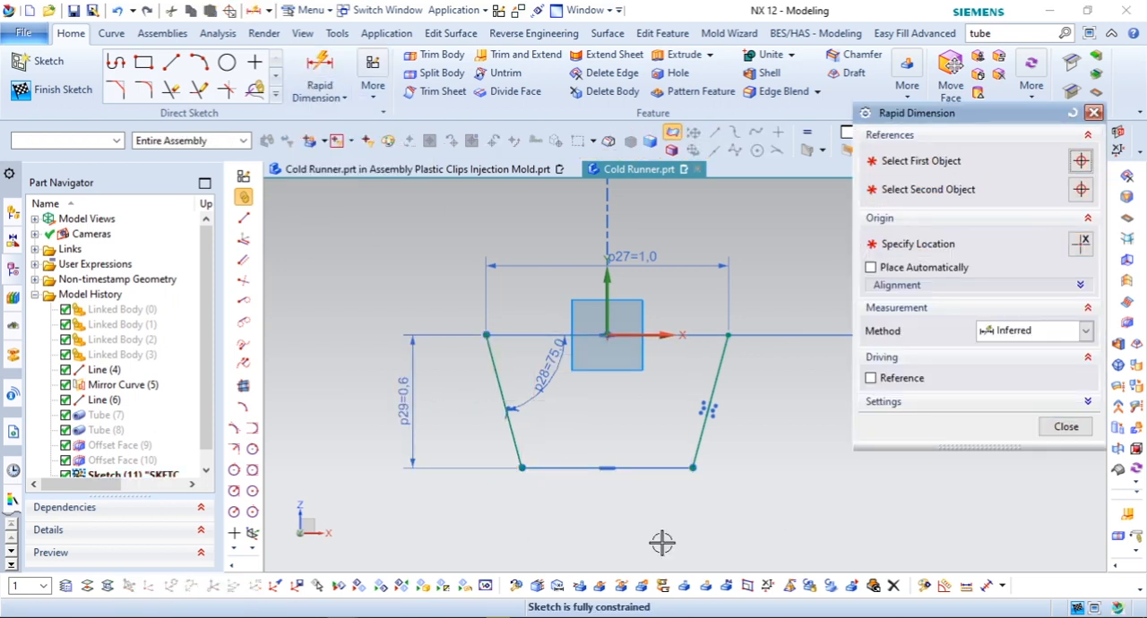
type(".")
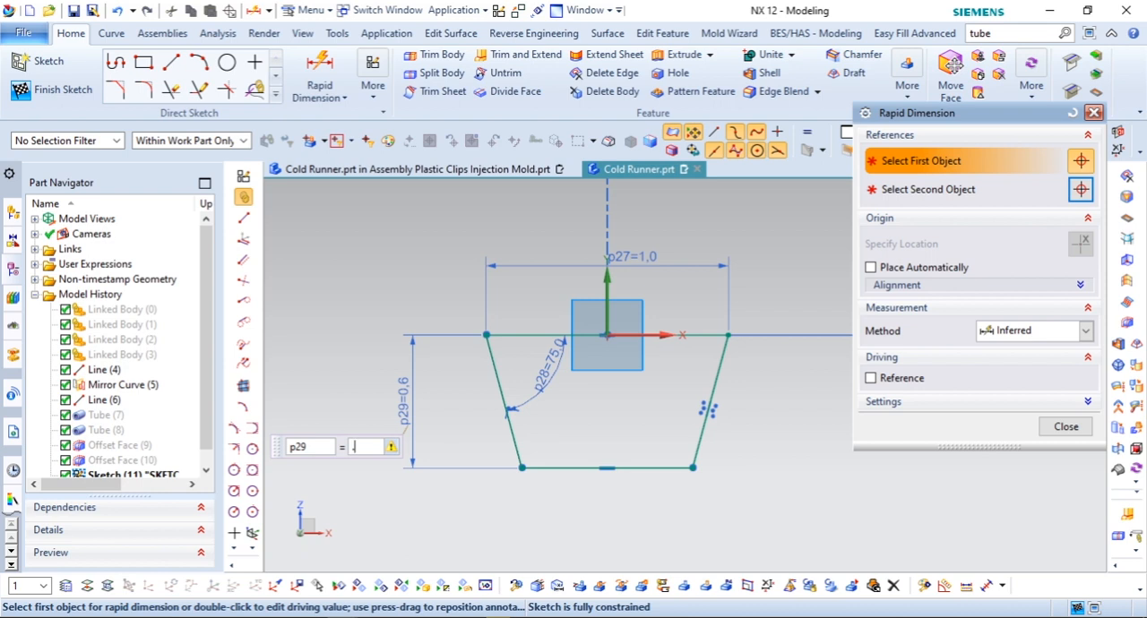
type("75")
key("Return")
left_click(1066, 426)
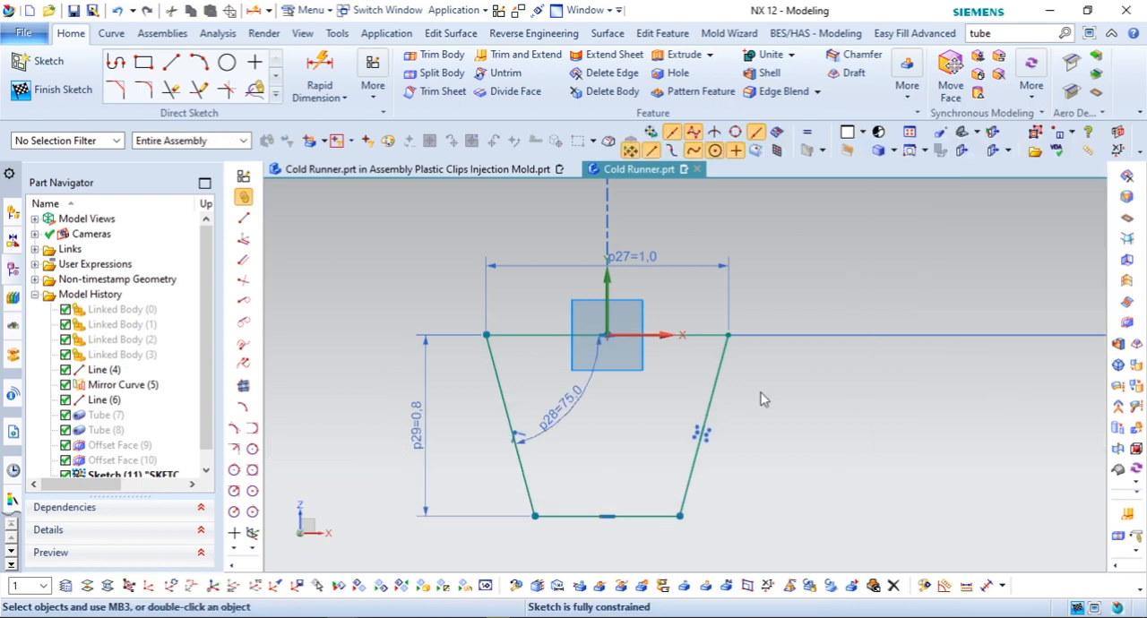
left_click(56, 90)
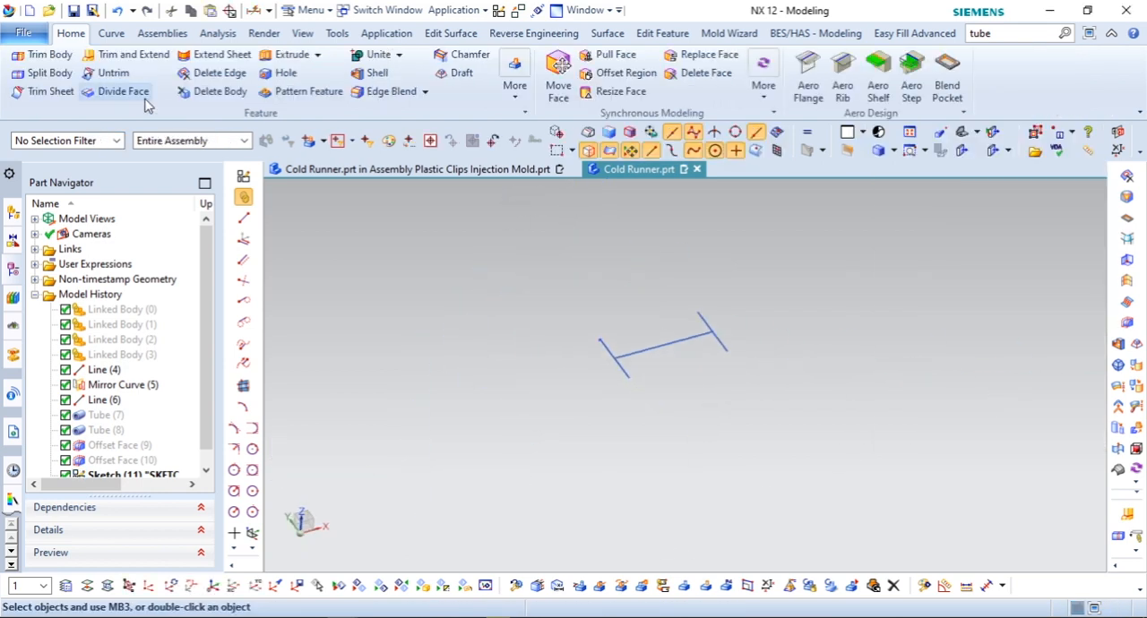
Step: Show the runner tube next to the trapezoid sketch
scroll(601, 341, "down", 5)
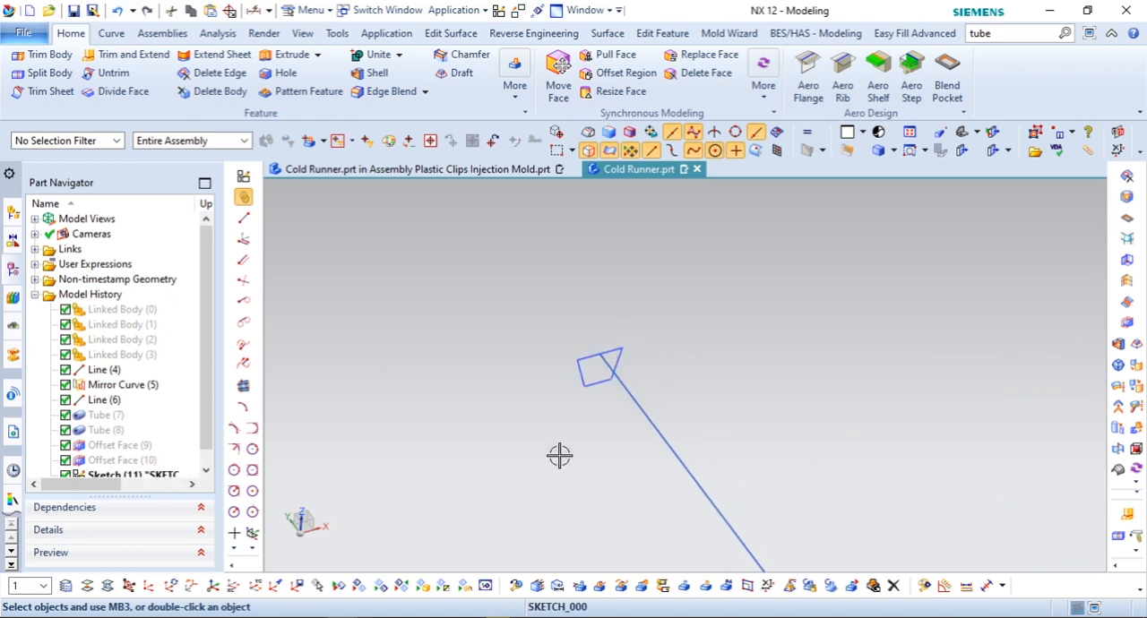
left_click(389, 578)
left_click(648, 460)
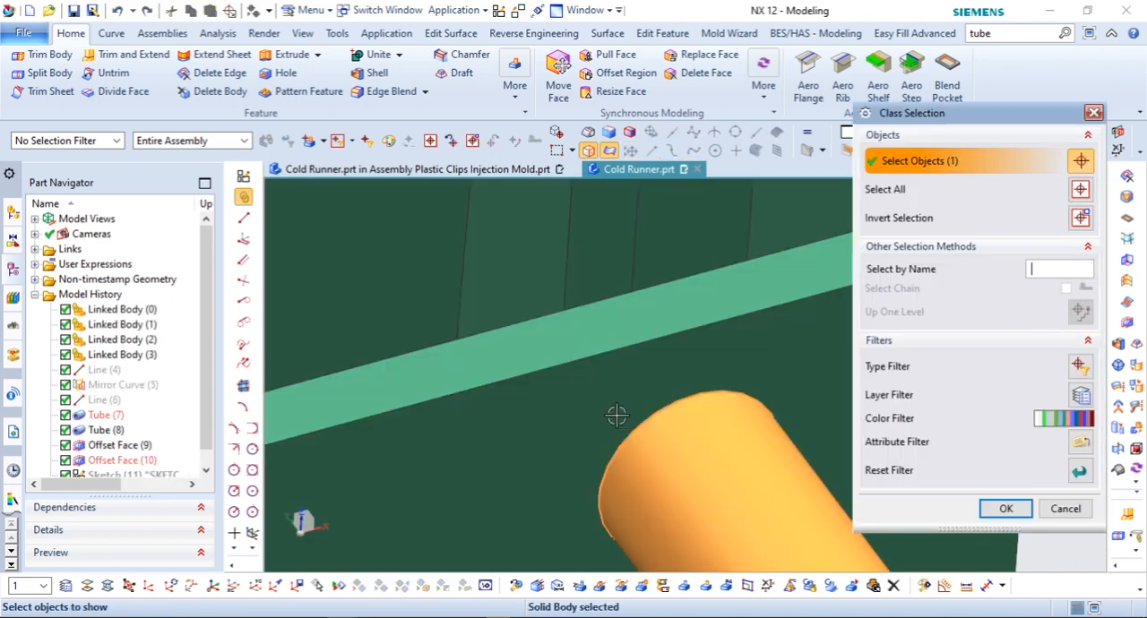
left_click(1005, 508)
middle_click_drag(633, 435, 655, 513)
Step: Display the WCS, place its origin at the centre of the tube's end face and rotate it 180° about XC
left_click(275, 586)
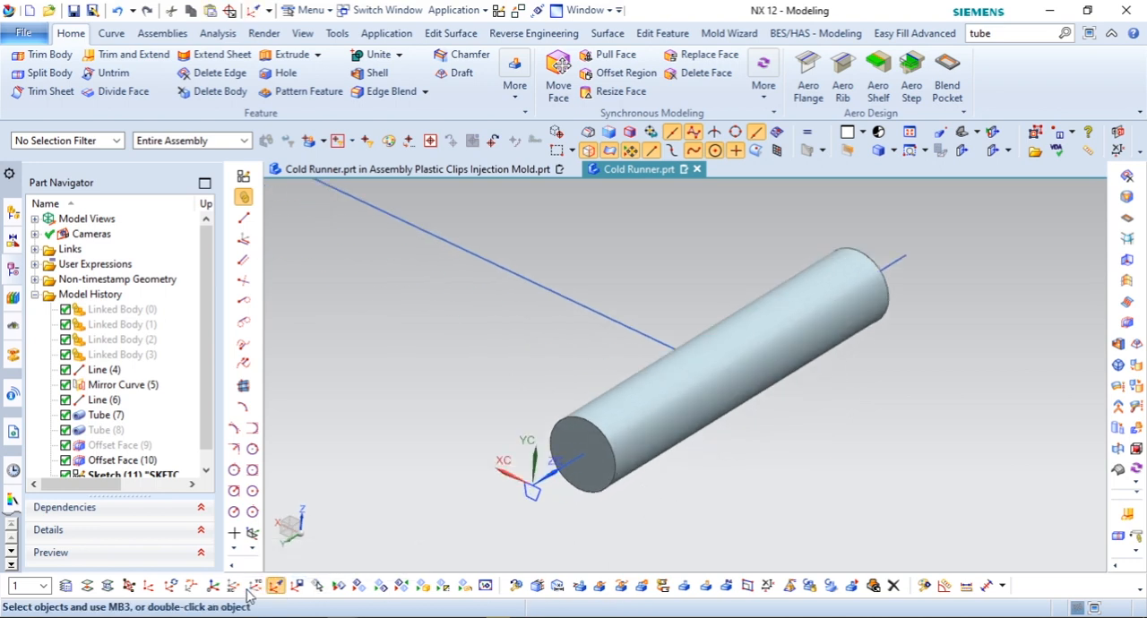
left_click(131, 585)
left_click(595, 425)
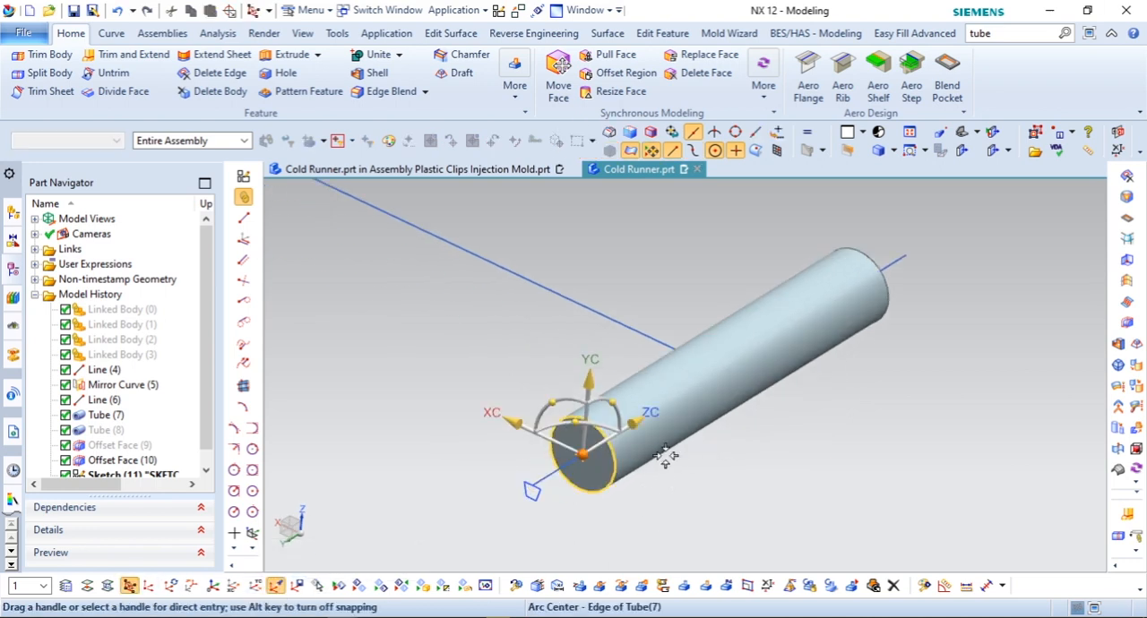
left_click_drag(614, 403, 486, 503)
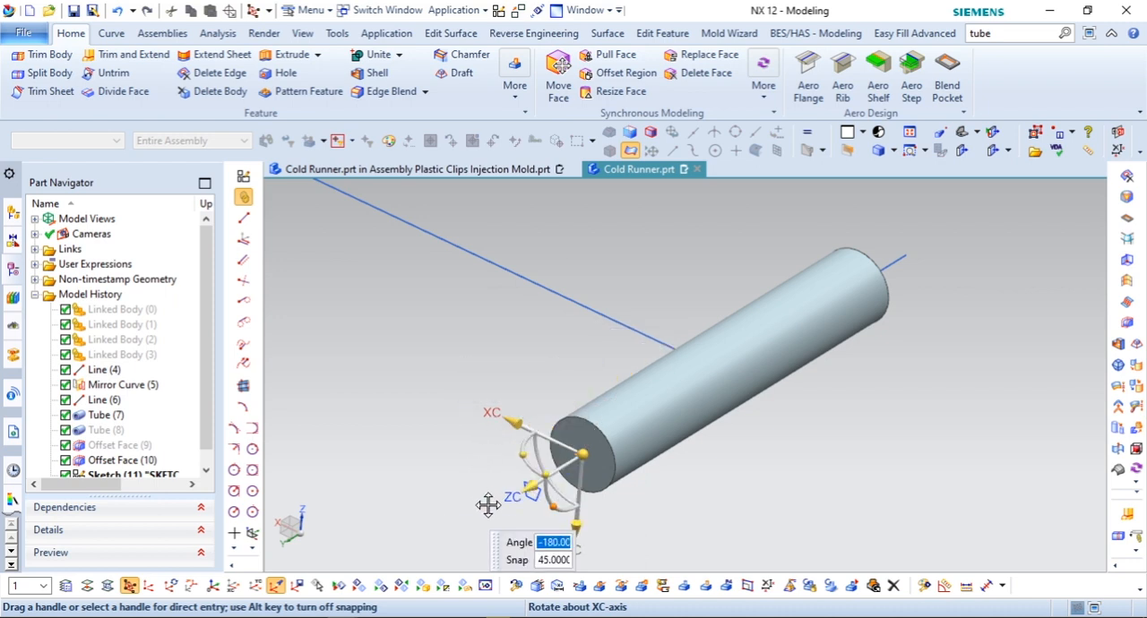
middle_click(685, 501)
Step: Create a new sketch on the tube's end face at the WCS and leave the sketch environment
scroll(635, 368, "down", 1)
scroll(631, 482, "up", 3)
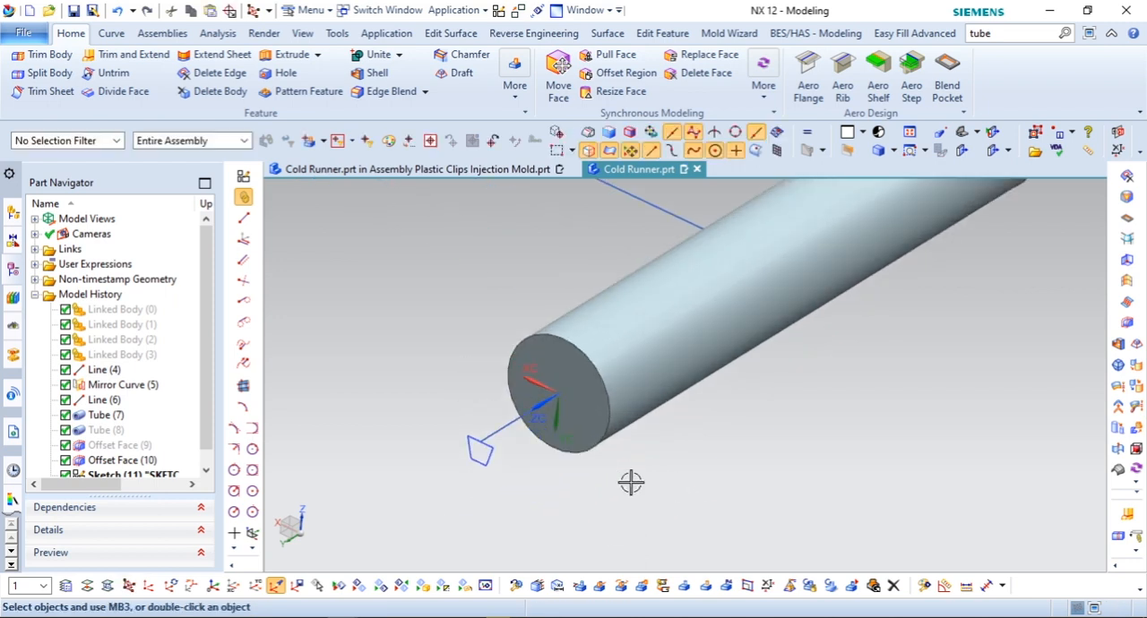
left_click(243, 177)
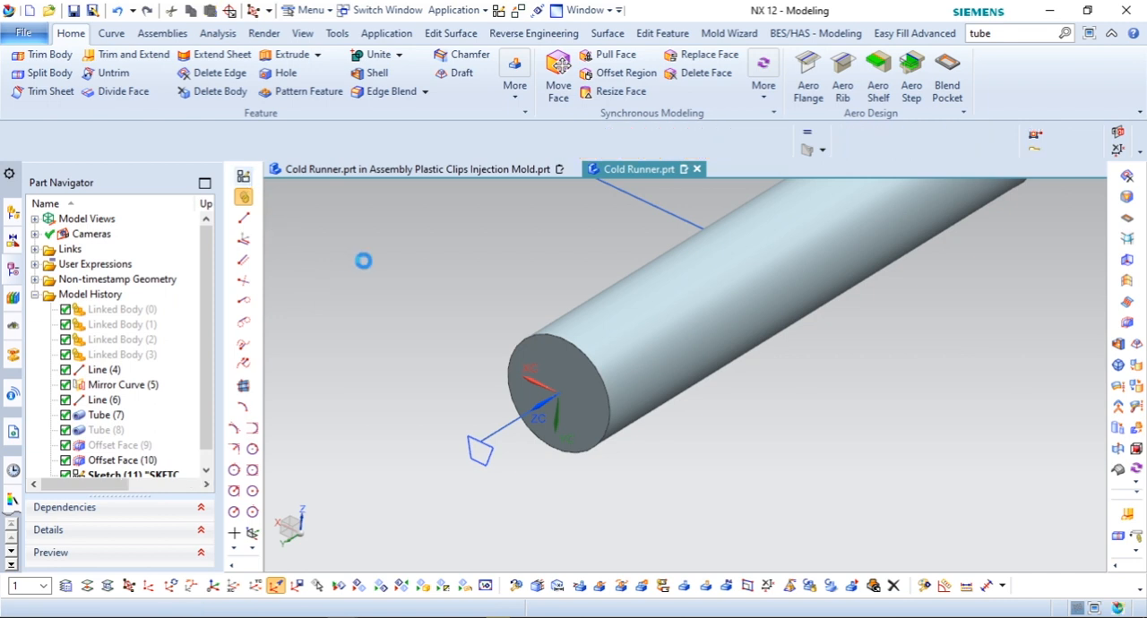
left_click(1004, 302)
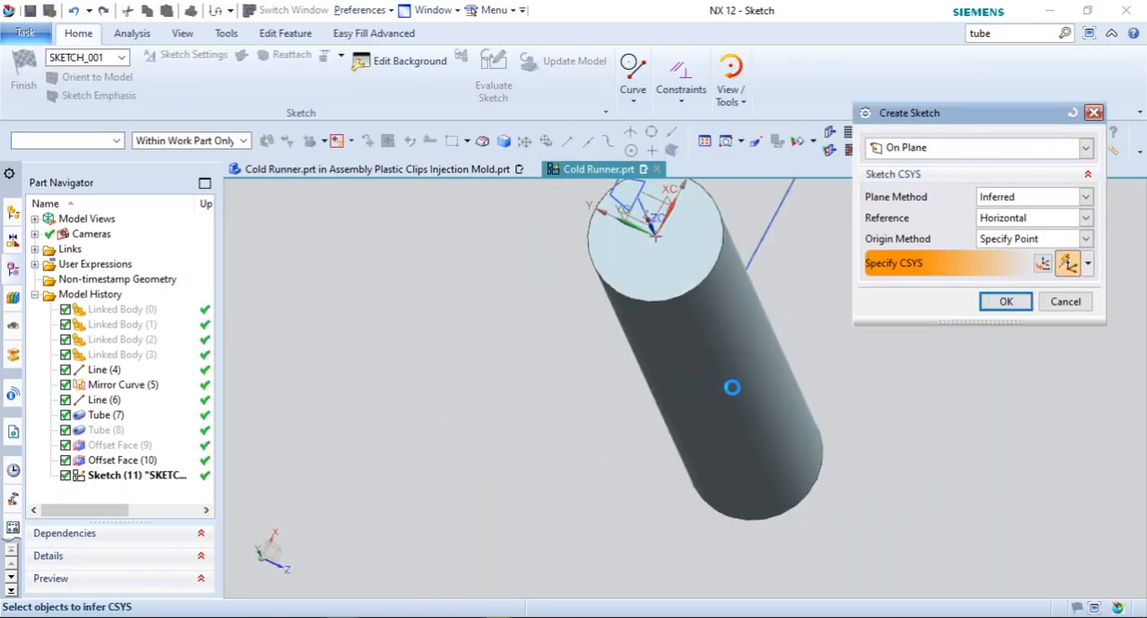
left_click(24, 74)
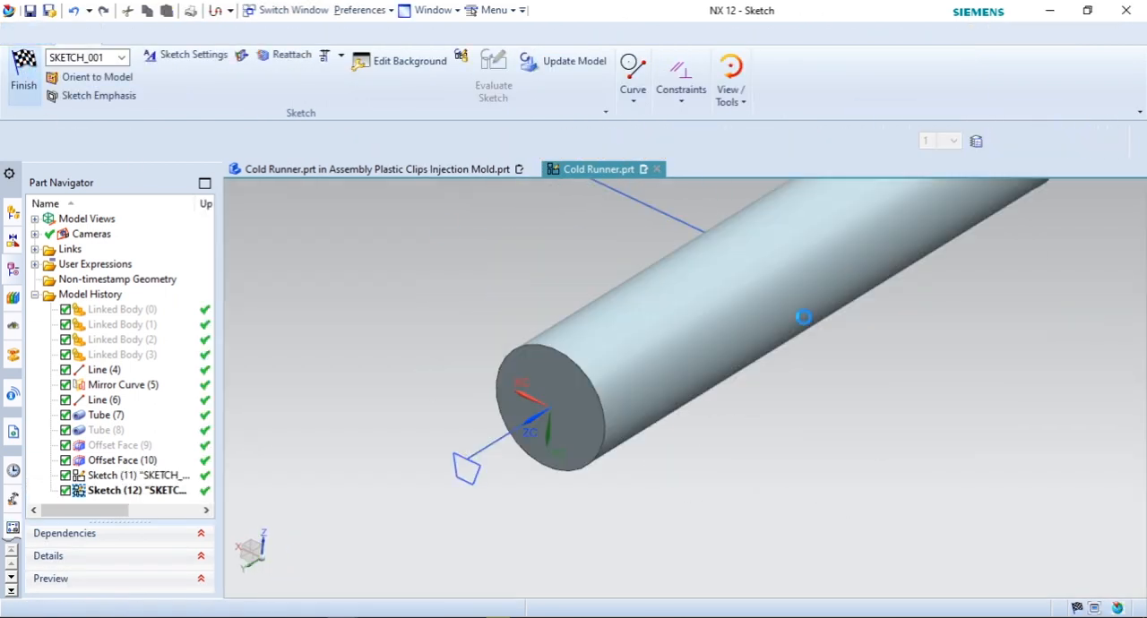
Step: Hide the tube body and the runner lines
left_click(358, 585)
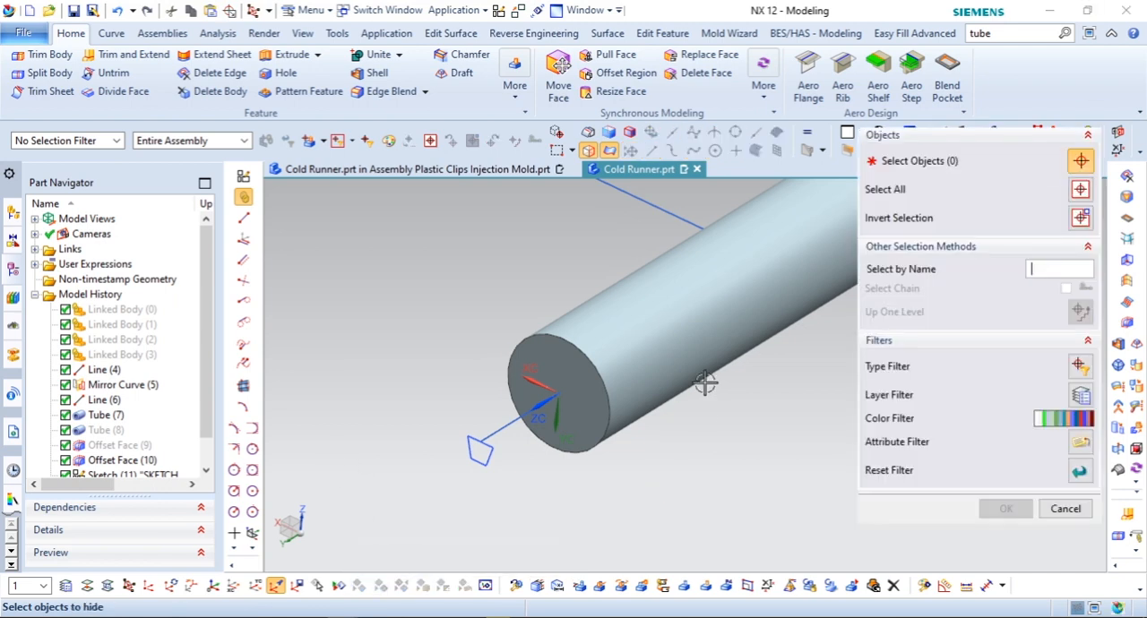
left_click(717, 404)
scroll(610, 474, "down", 6)
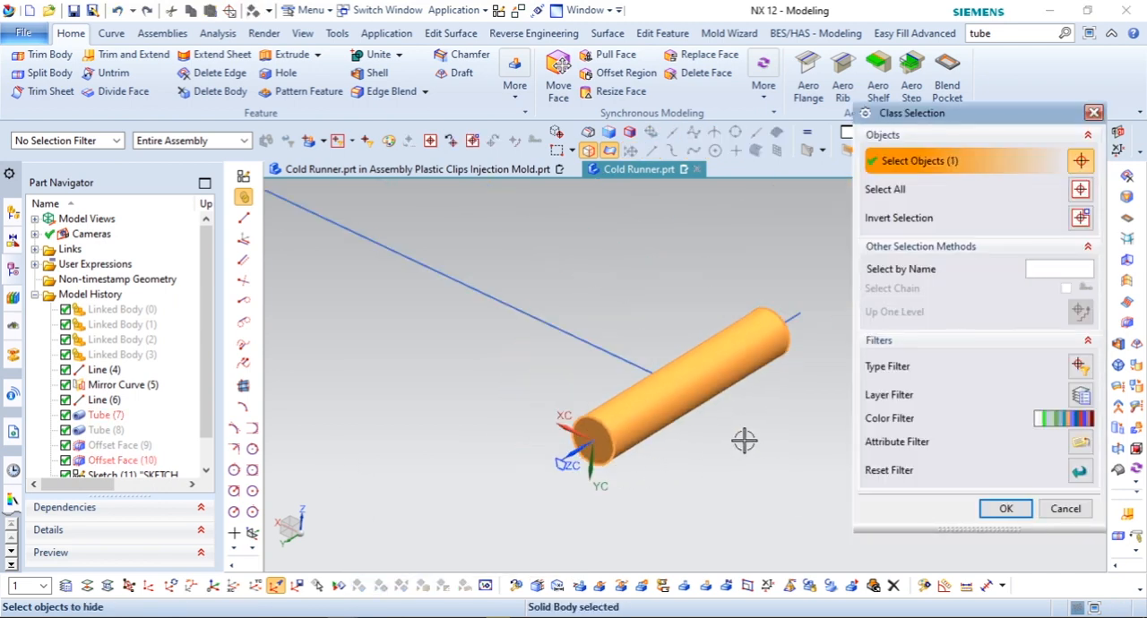
left_click(1005, 508)
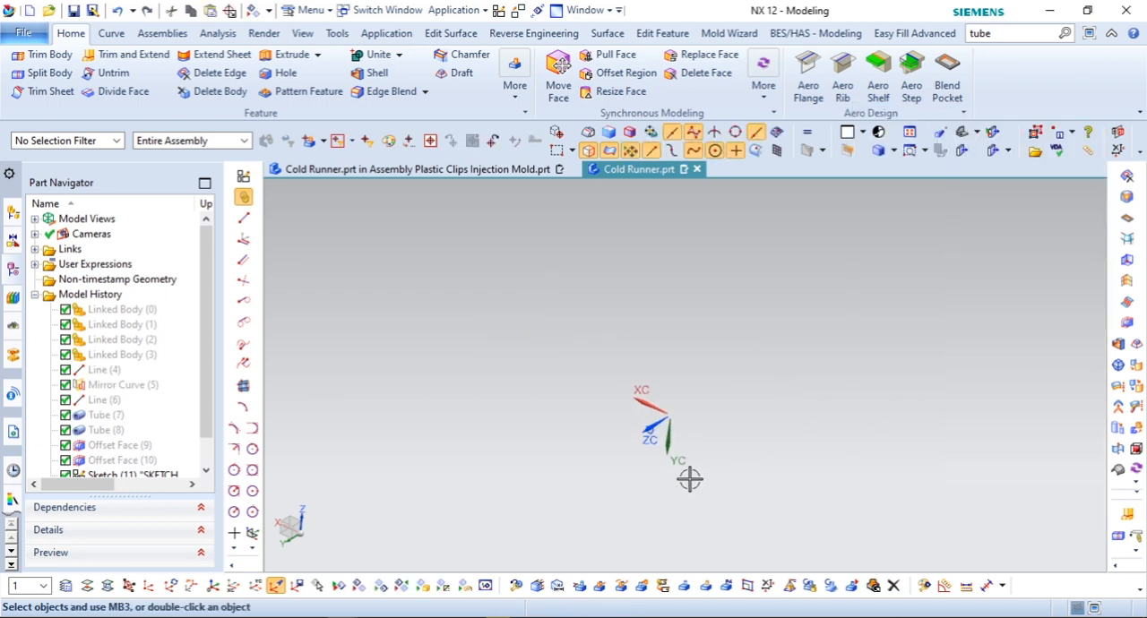
Step: Reopen the sketch on the tube's end face and show the tube body again
scroll(78, 466, "down", 1)
double_click(83, 460)
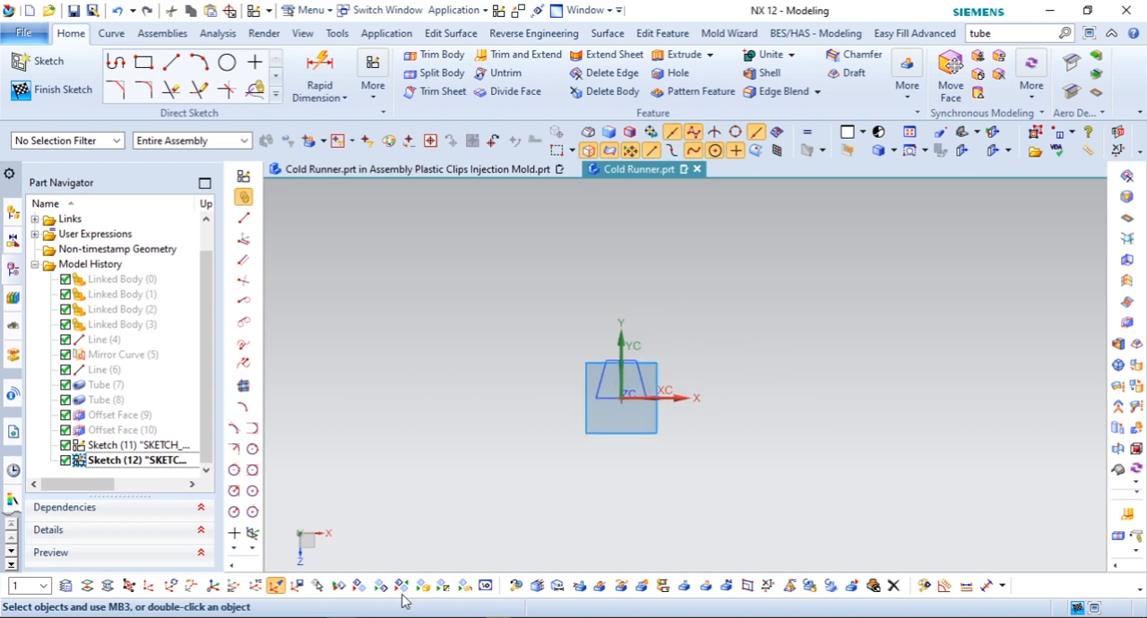
left_click(381, 586)
middle_click_drag(638, 420, 642, 395)
left_click(620, 543)
middle_click(622, 539)
key("F8")
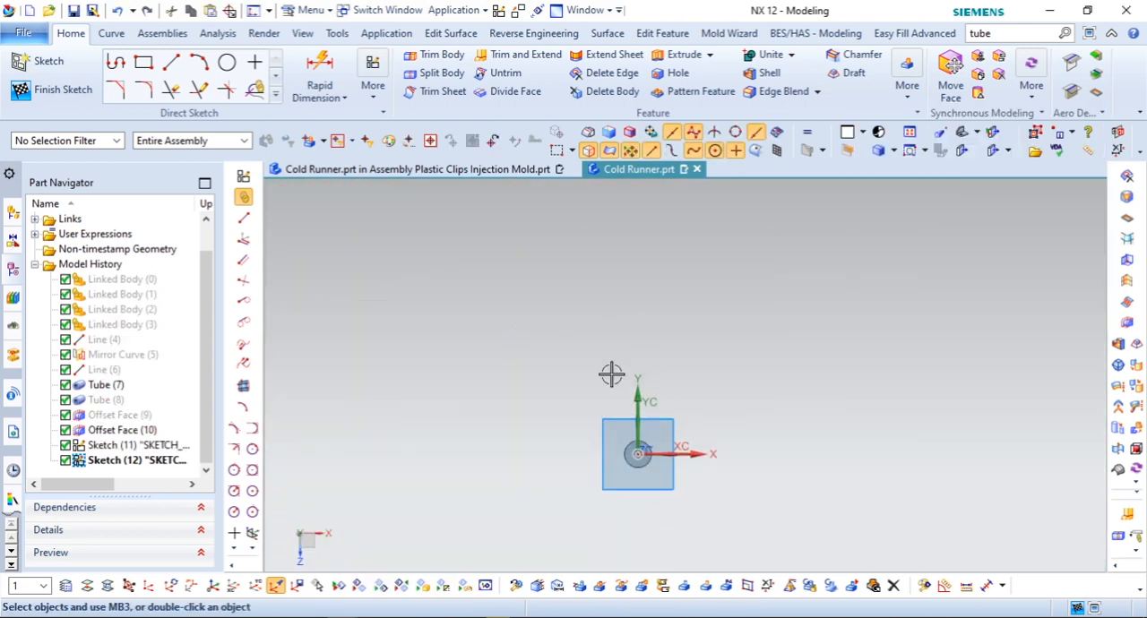
Step: Project the tube's circular end edge into the sketch as a curve
scroll(653, 475, "up", 5)
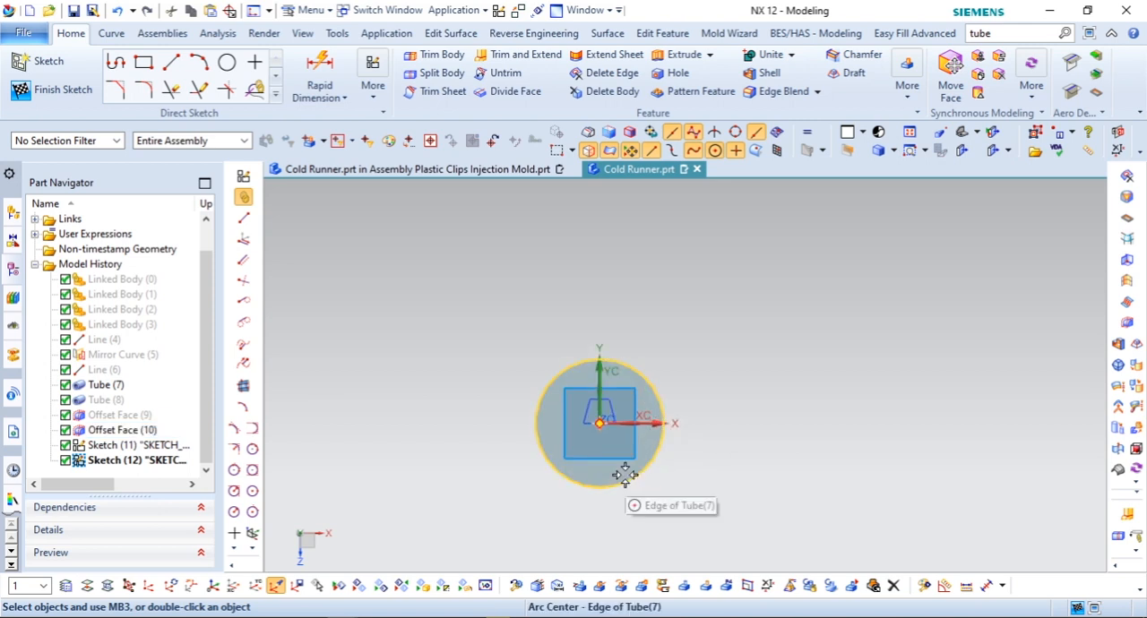
left_click(276, 94)
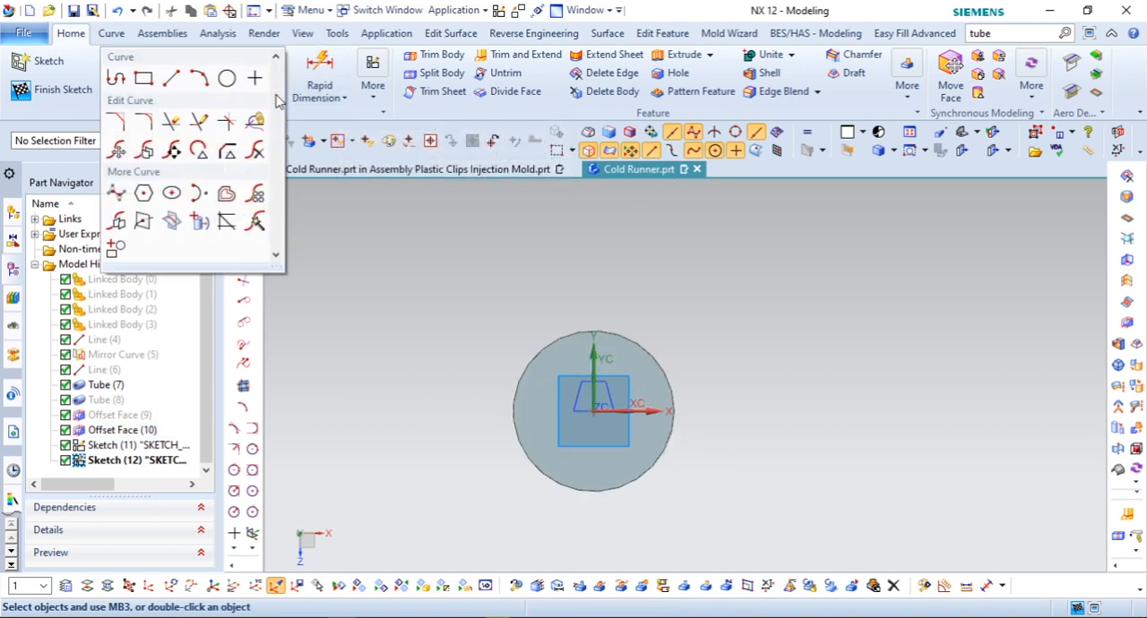
left_click(371, 98)
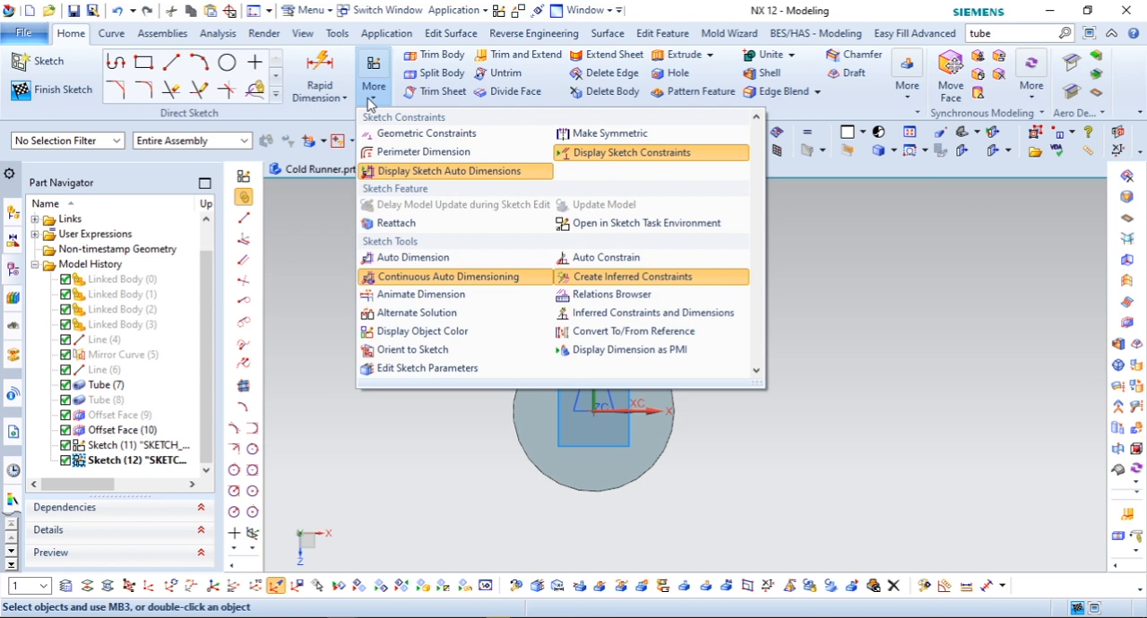
left_click(348, 99)
left_click(286, 102)
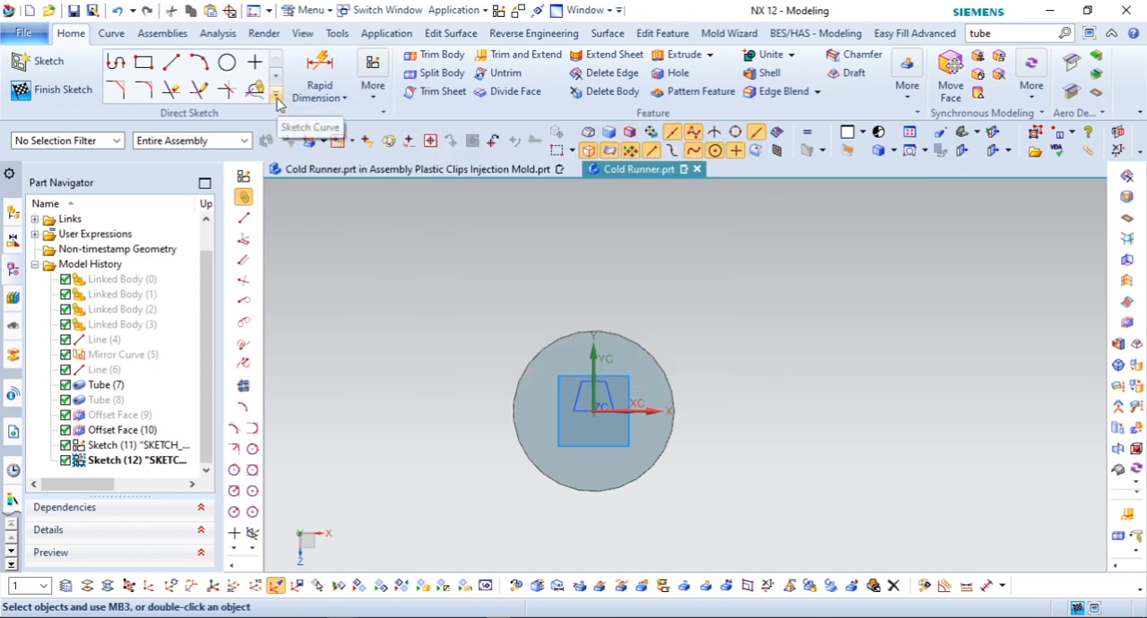
left_click(276, 95)
left_click(255, 121)
left_click(635, 339)
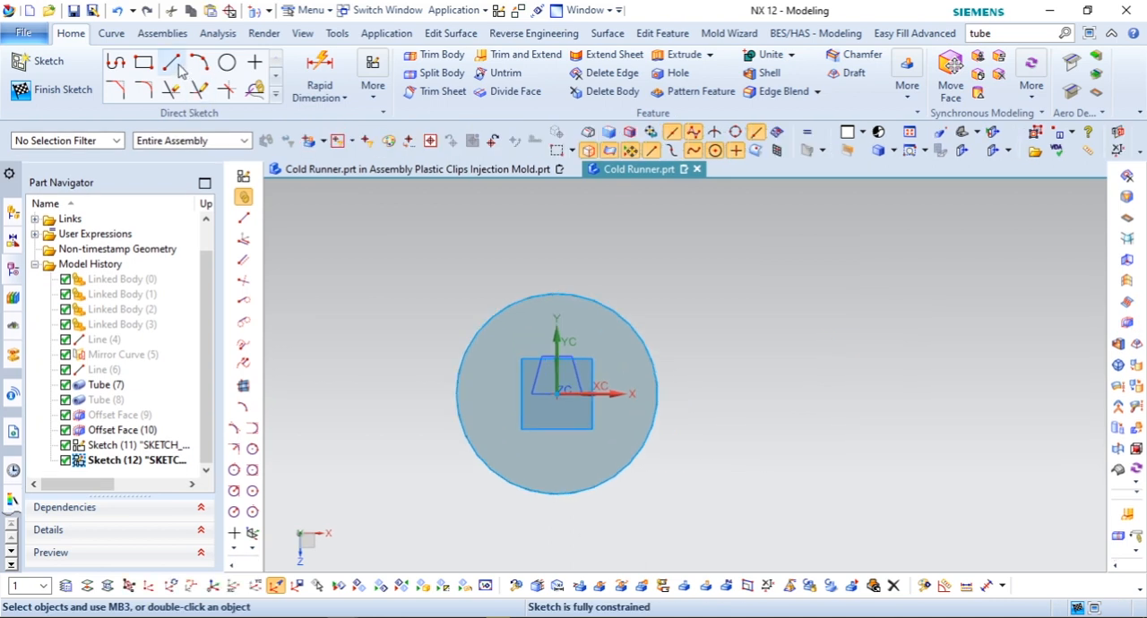
Step: Draw a vertical line through the circle's centre, about 6.1 mm long, and trim both ends back to the circle
left_click(172, 62)
left_click(557, 223)
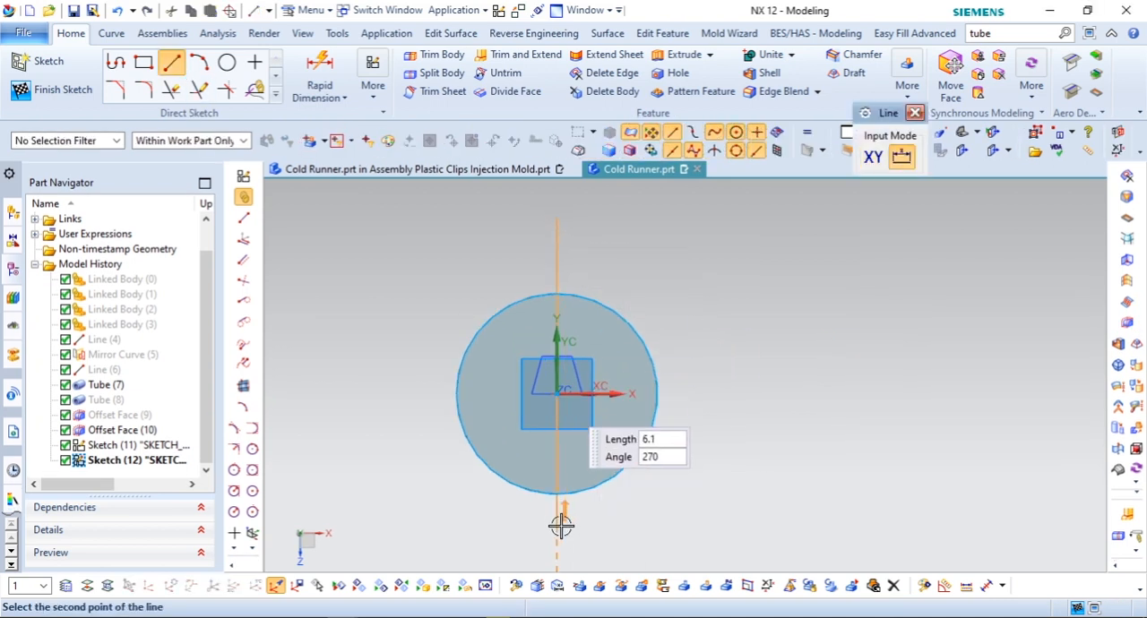
left_click(178, 92)
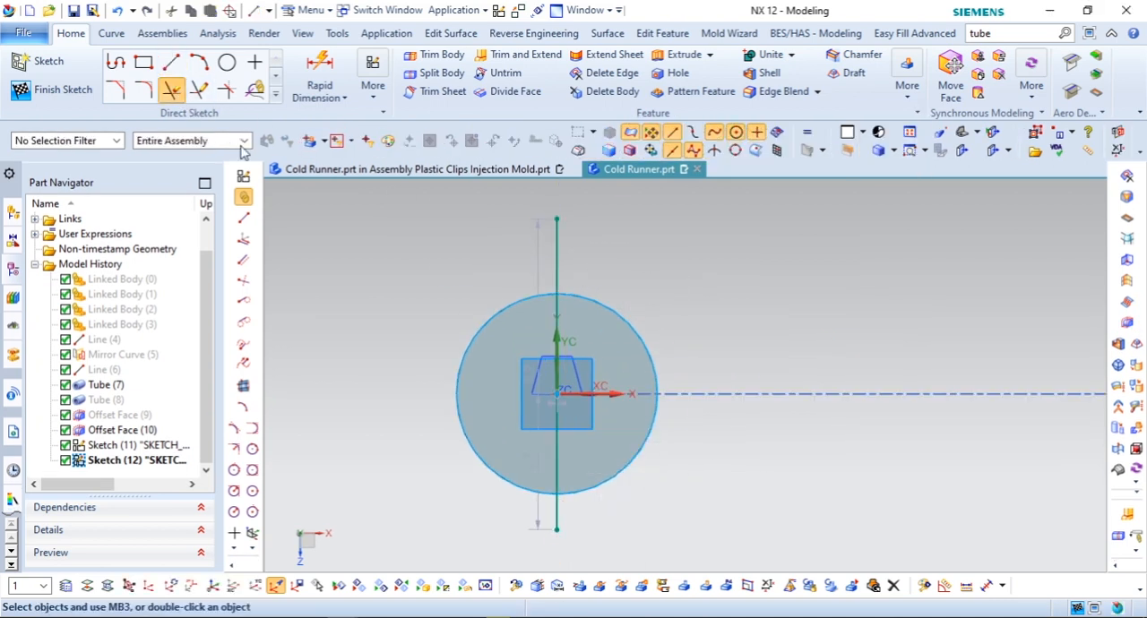
left_click(556, 250)
left_click(556, 513)
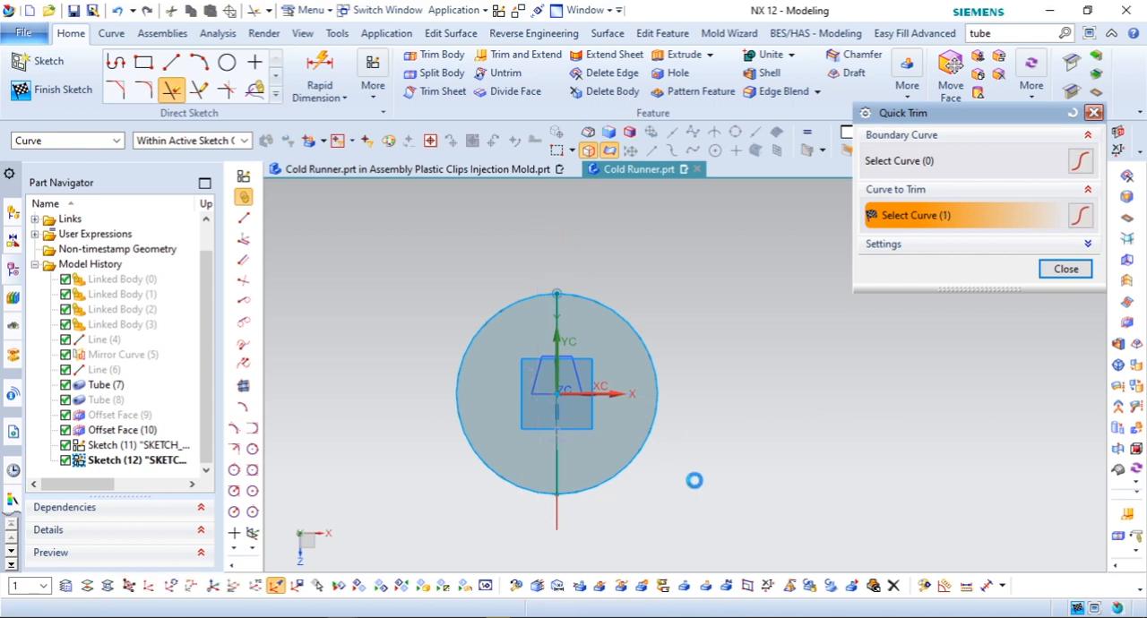
left_click(1066, 269)
scroll(651, 504, "up", 2)
scroll(653, 504, "down", 1)
scroll(386, 313, "up", 1)
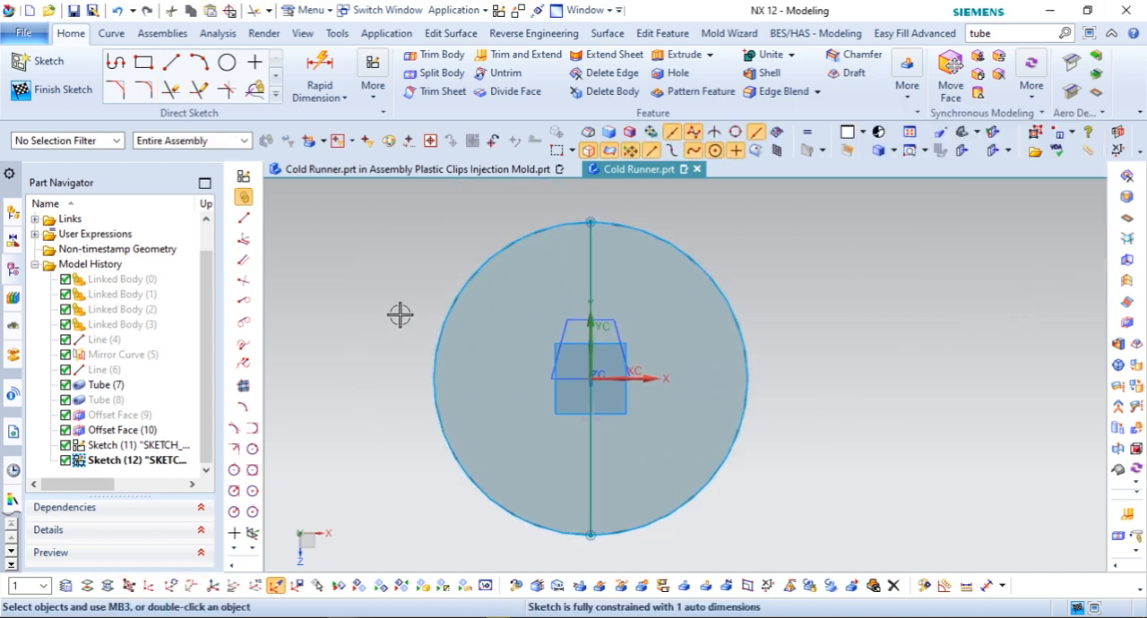
Step: Rotate the vertical line itself by 45° about the circle's centre, without keeping a copy
left_click(588, 263)
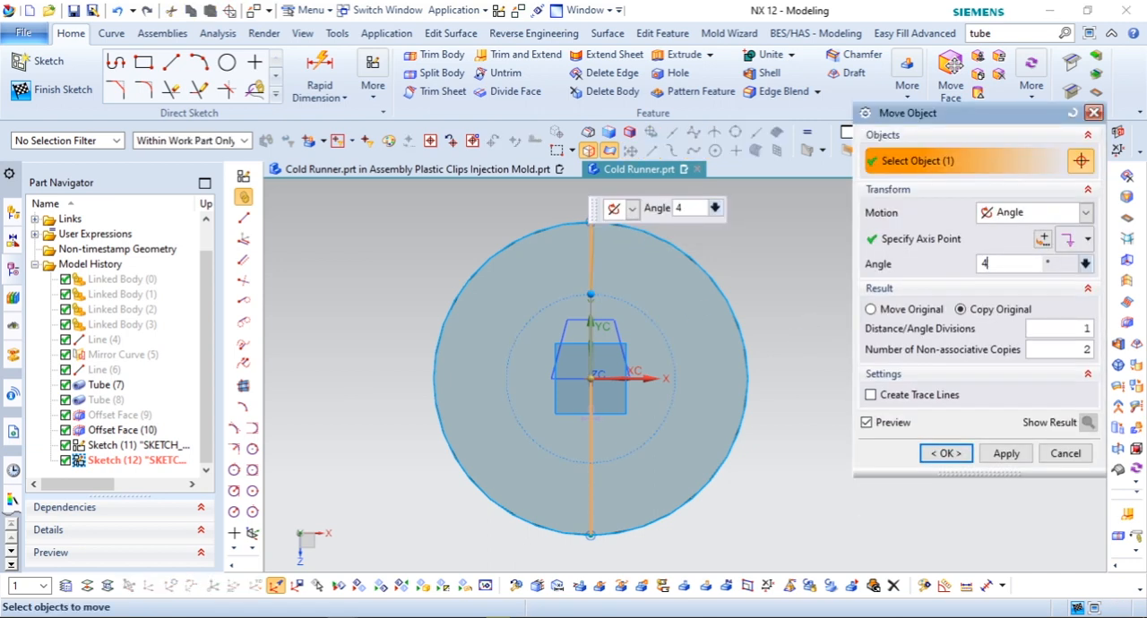
type("5")
key("Return")
left_click(918, 309)
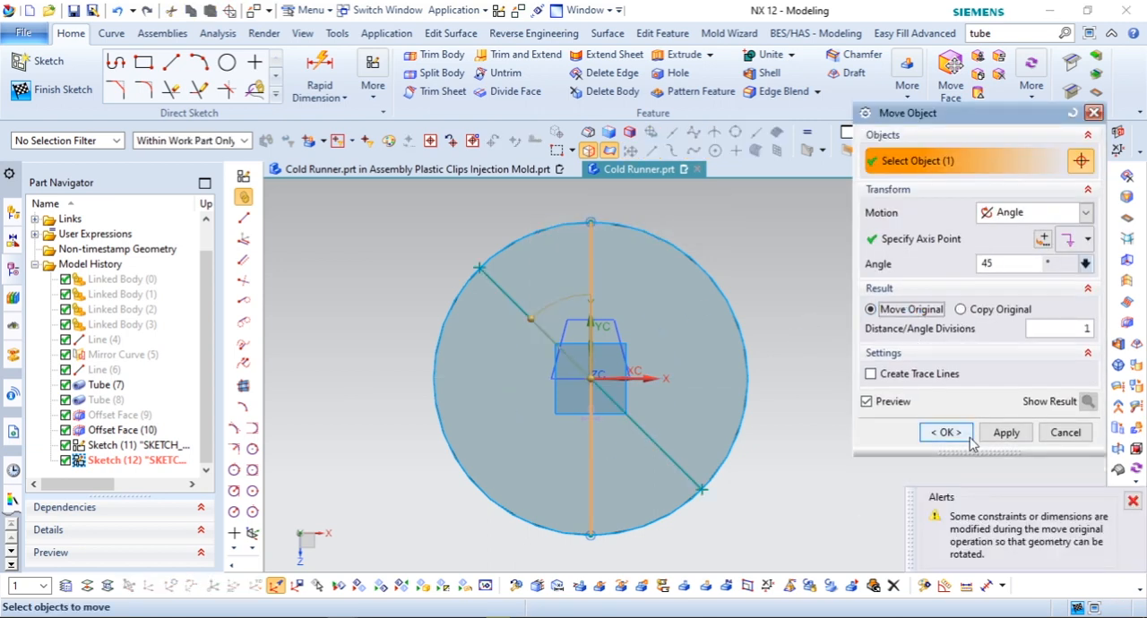
left_click(946, 453)
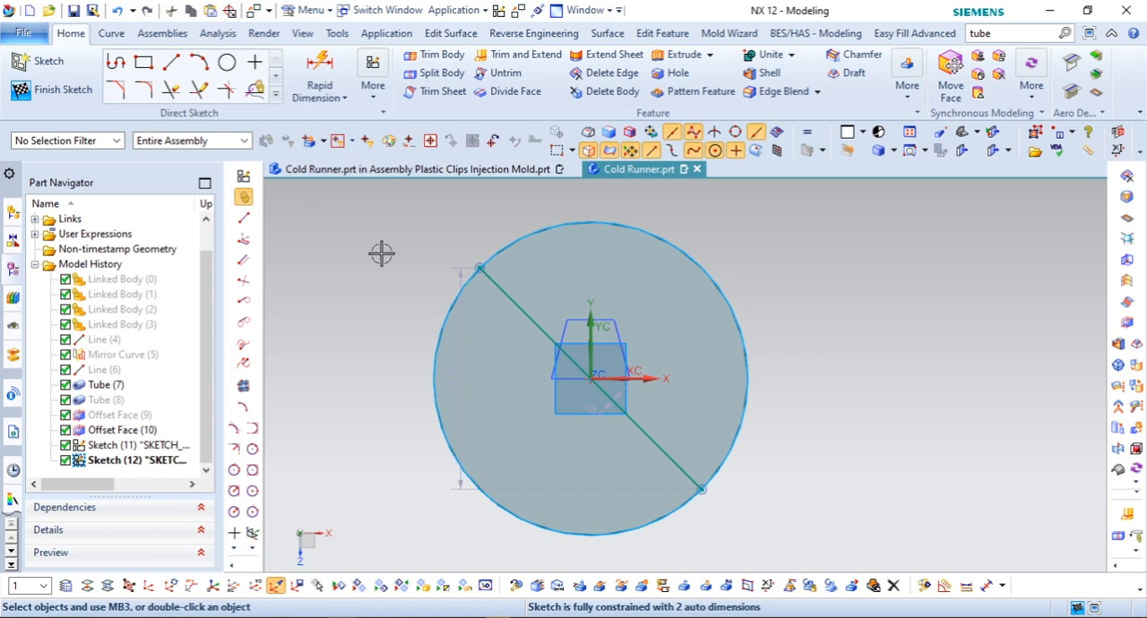
Step: Copy the diagonal line rotated by 90° about the circle's centre and finish the sketch
right_click(500, 287)
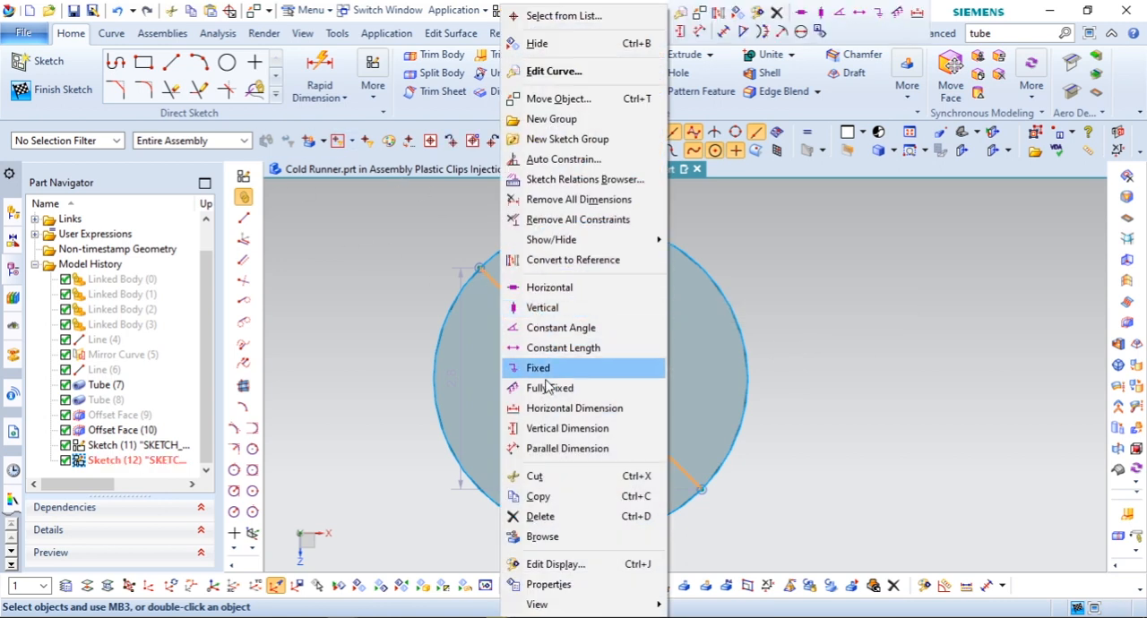
left_click(557, 99)
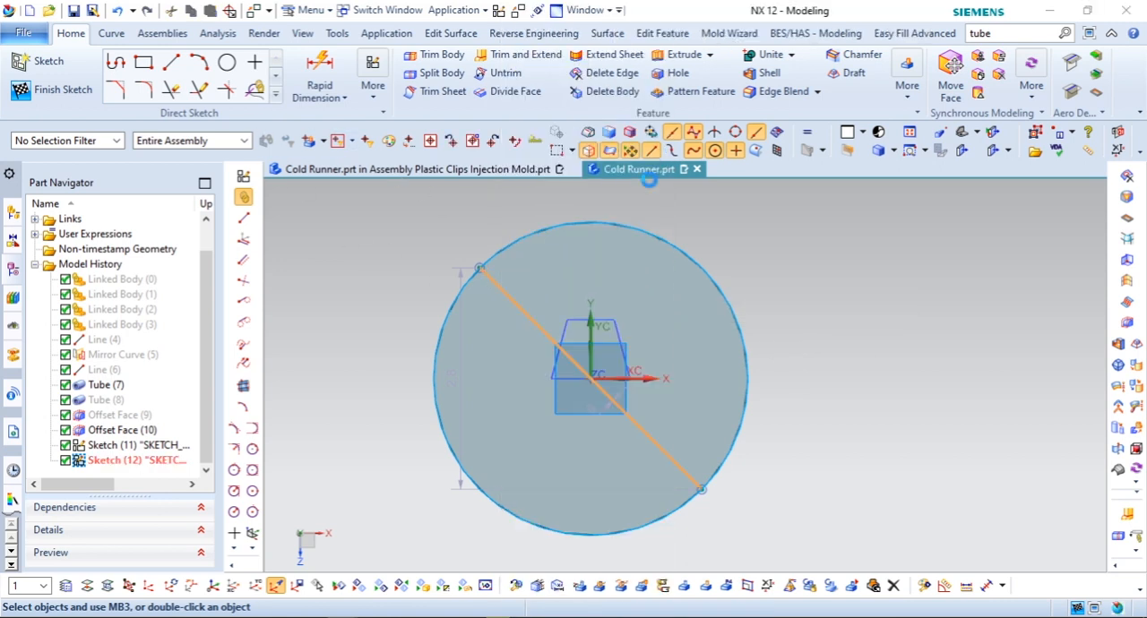
left_click(985, 309)
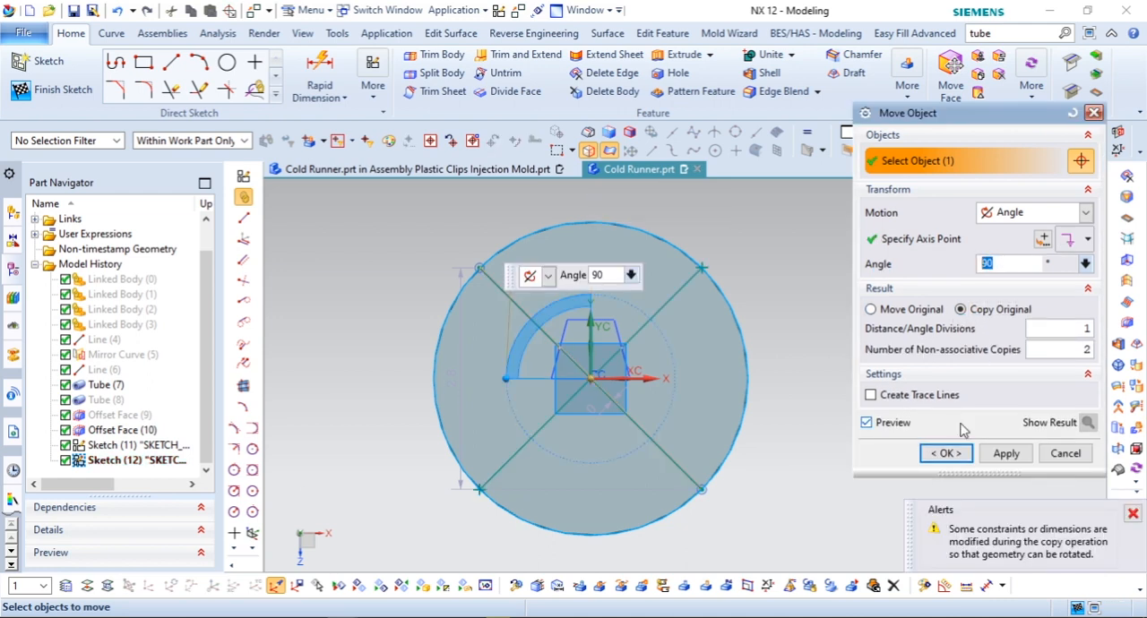
left_click(945, 453)
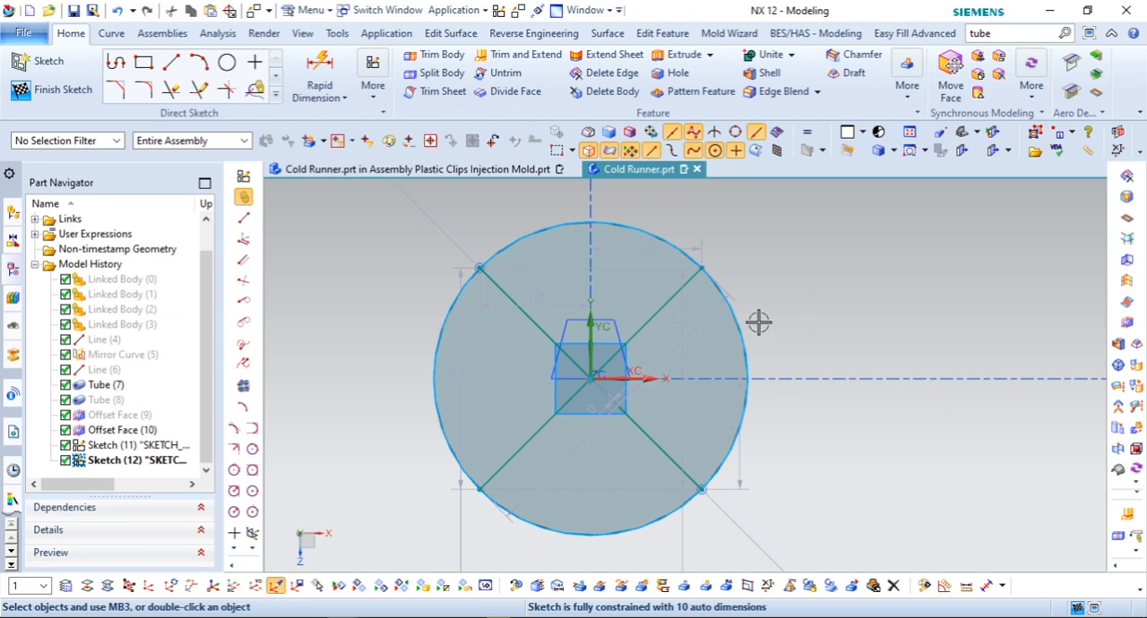
scroll(719, 321, "down", 2)
middle_click_drag(720, 321, 696, 324)
scroll(804, 318, "down", 2)
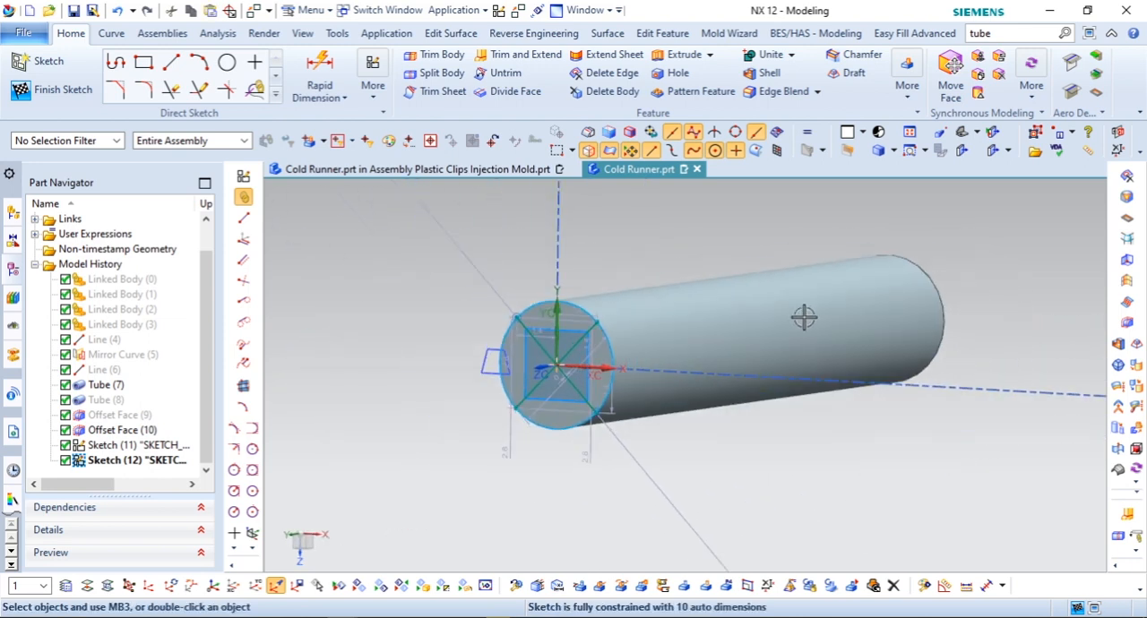
left_click(57, 97)
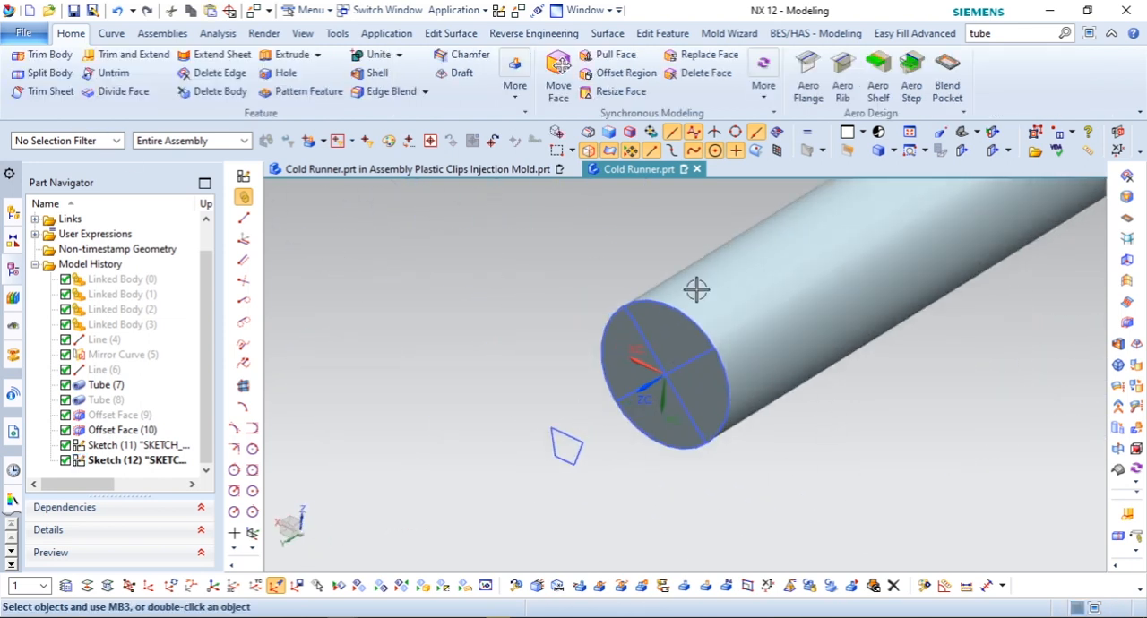
Step: Hide the tube body so that only the two sketches remain displayed
right_click(748, 281)
left_click(627, 259)
right_click(744, 280)
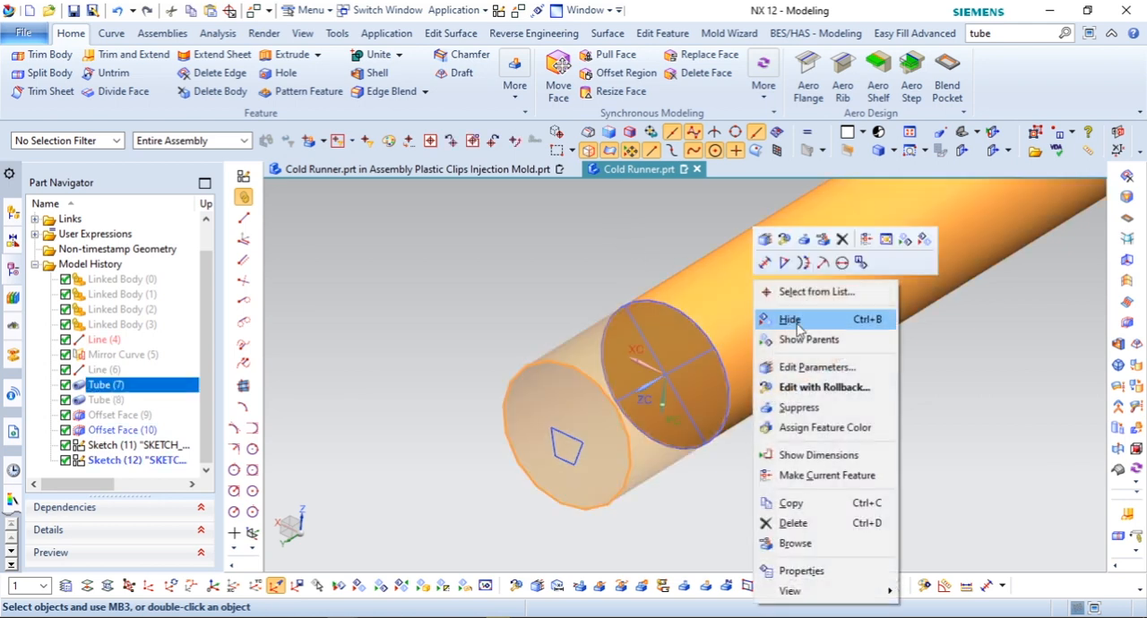
left_click(773, 278)
Step: Connect both corners of the trapezoid's wide edge to the matching diagonal endpoints on the circle with straight lines
left_click(111, 33)
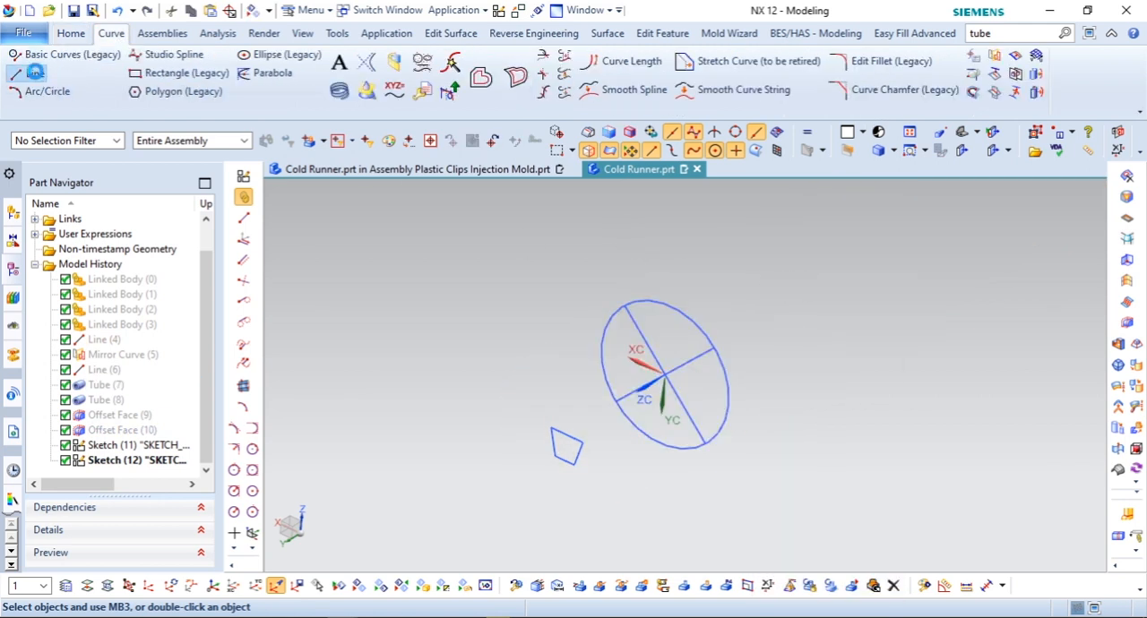
left_click(34, 74)
left_click(583, 441)
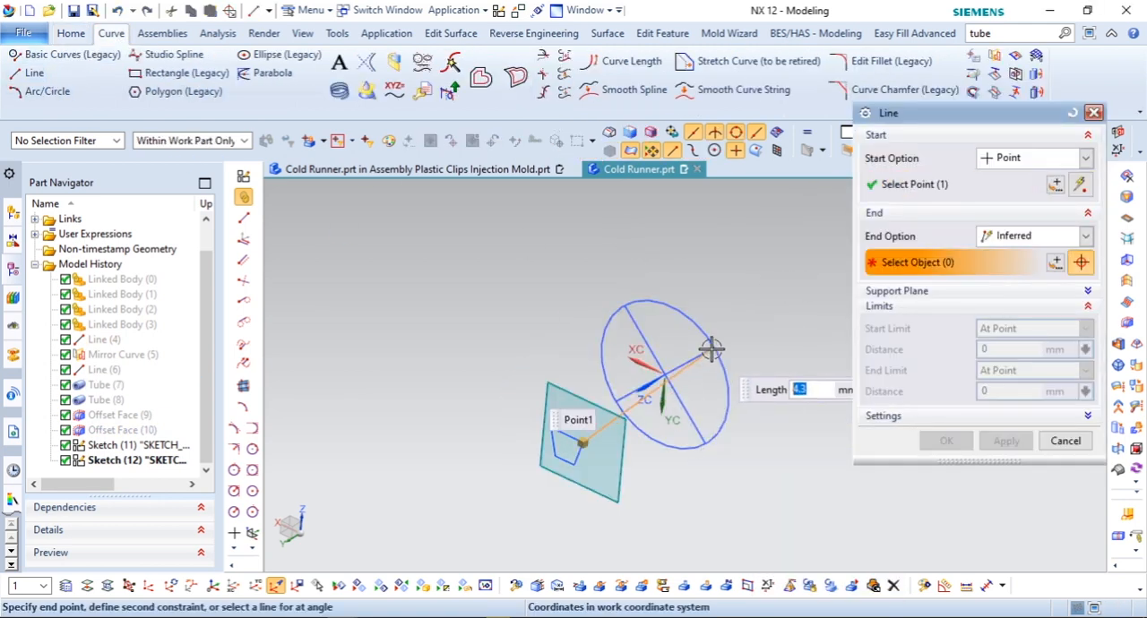
left_click(714, 347)
left_click(1001, 445)
scroll(658, 389, "up", 1)
left_click(525, 437)
left_click(615, 285)
middle_click(576, 486)
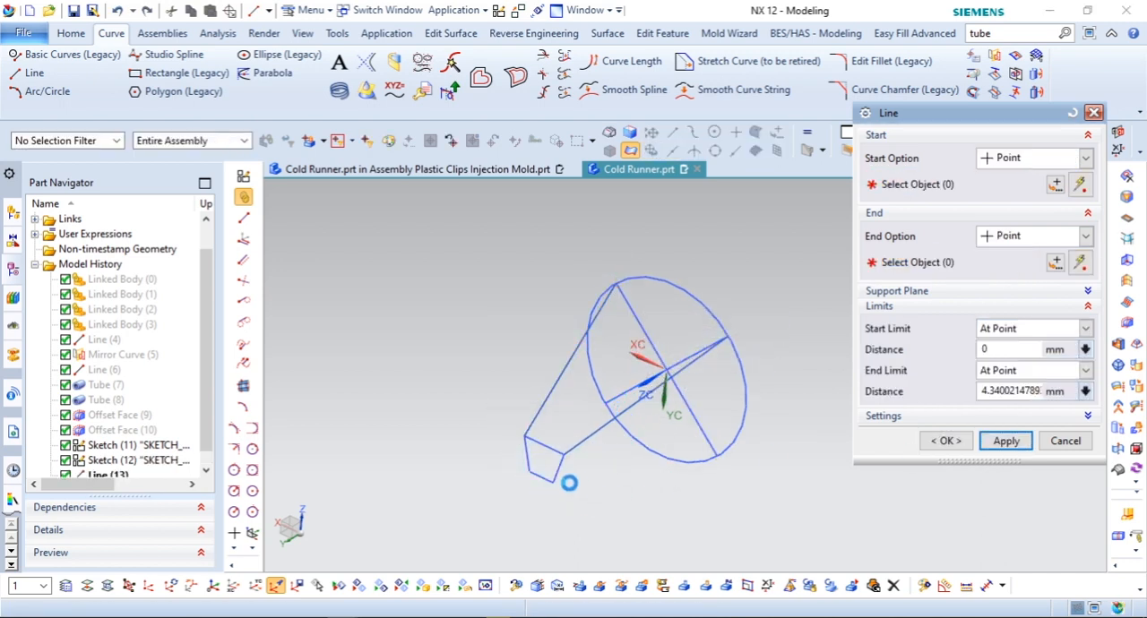
Step: Connect both corners of the trapezoid's narrow edge to the remaining diagonal endpoints on the circle with straight lines
left_click(553, 482)
left_click(715, 457)
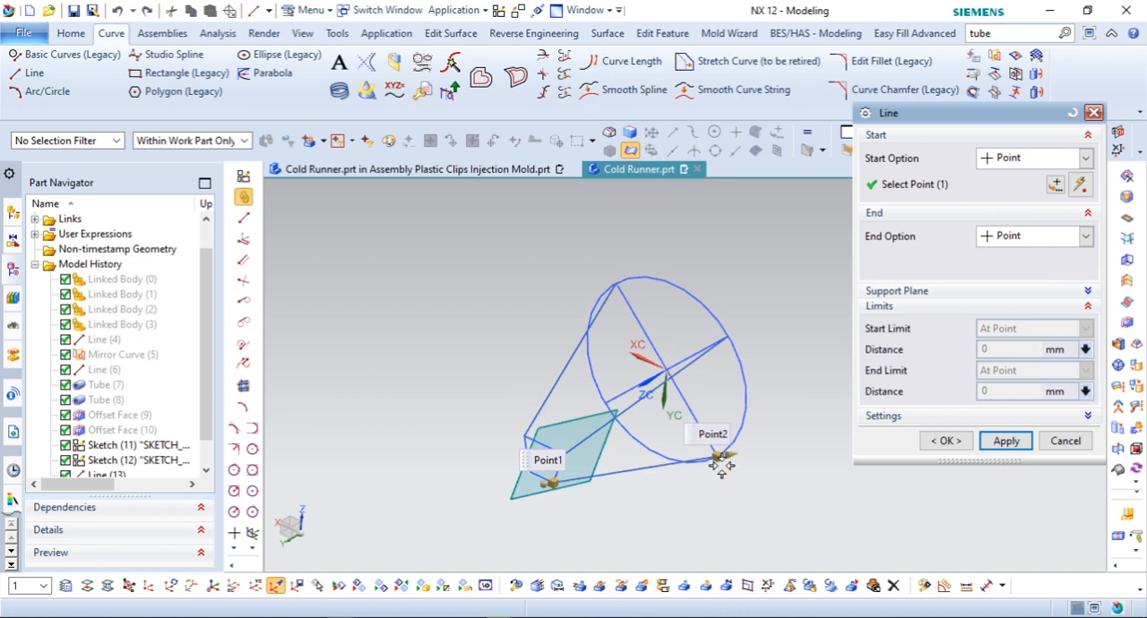
middle_click(599, 519)
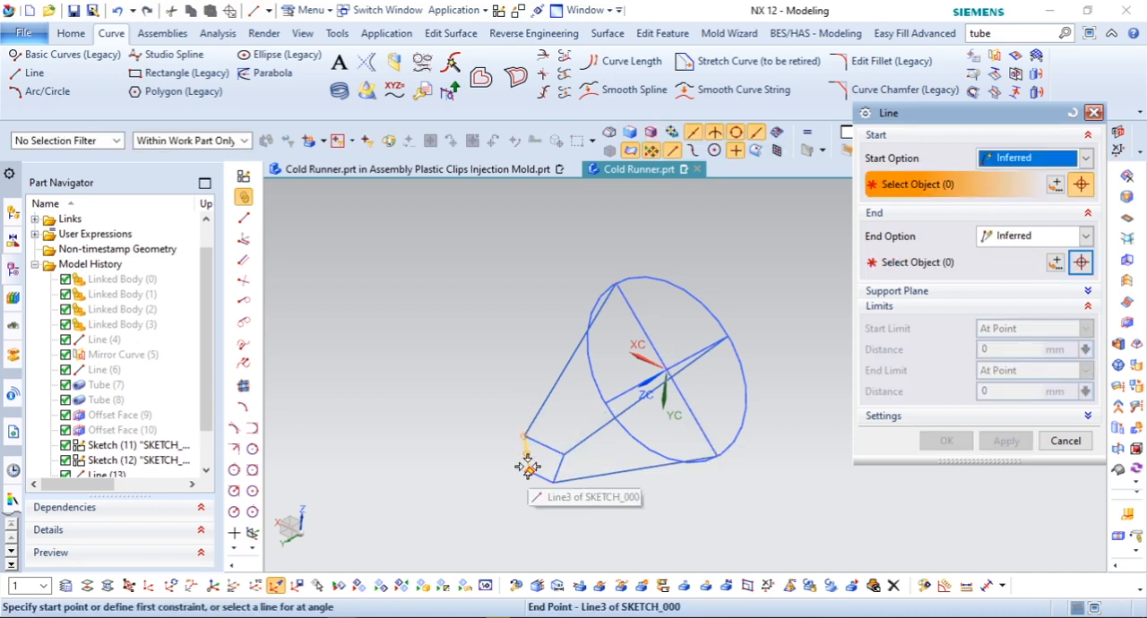
left_click(527, 472)
scroll(600, 448, "up", 1)
left_click(551, 461)
middle_click(573, 471)
left_click(1066, 441)
Step: Create a bounded plane from the sketched circle
left_click(606, 34)
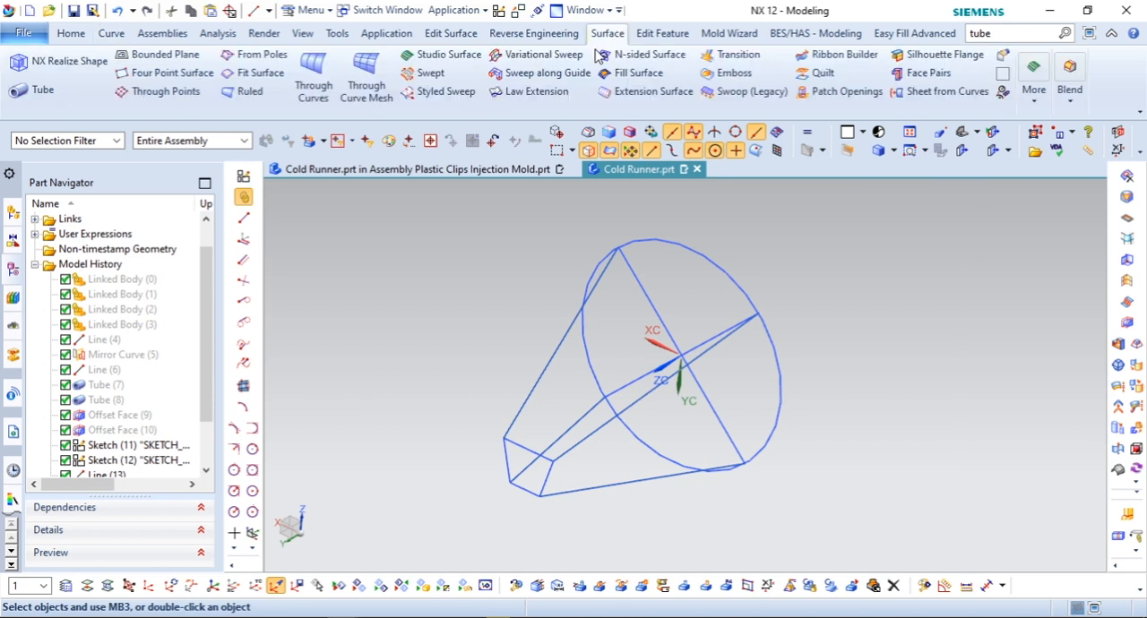
left_click(164, 54)
left_click(704, 250)
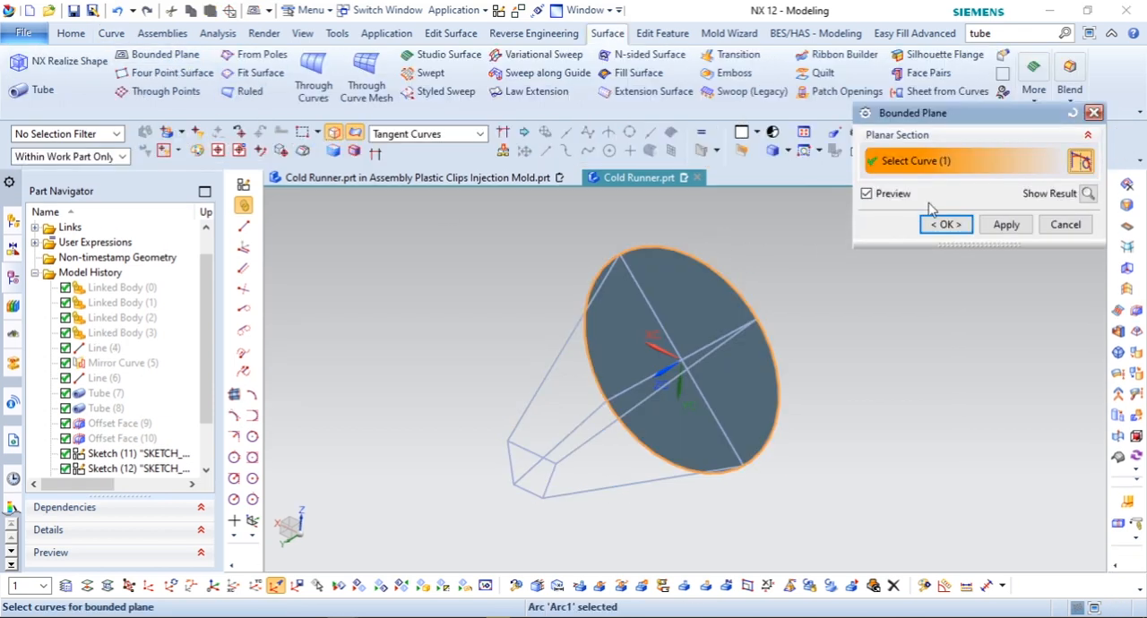
left_click(955, 221)
scroll(566, 305, "down", 1)
right_click(632, 285)
left_click(674, 290)
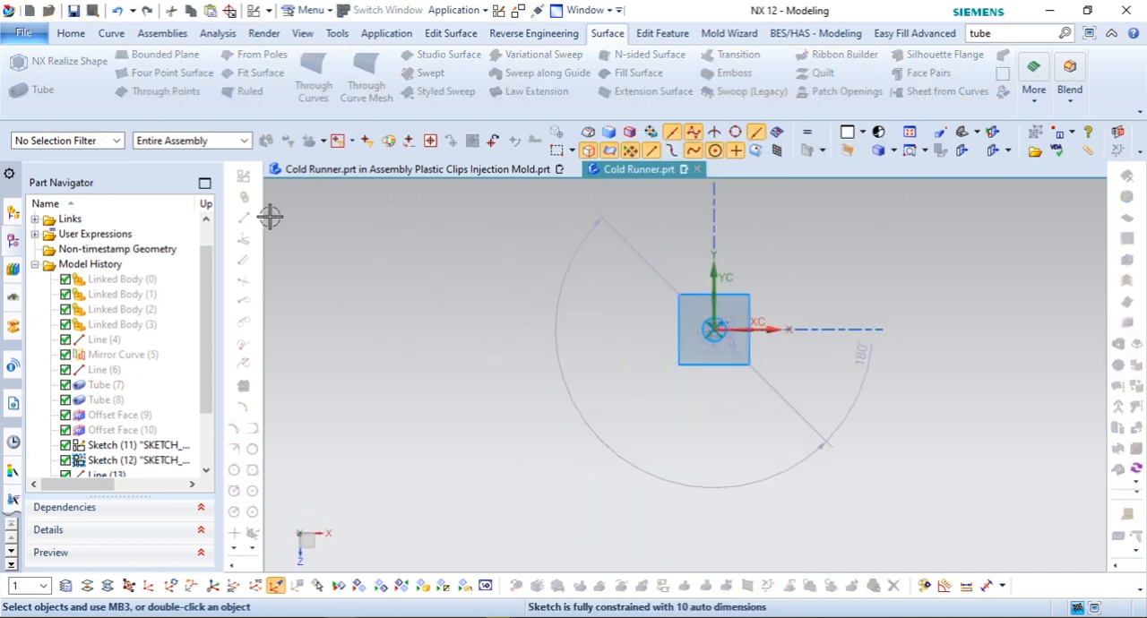
scroll(771, 246, "up", 2)
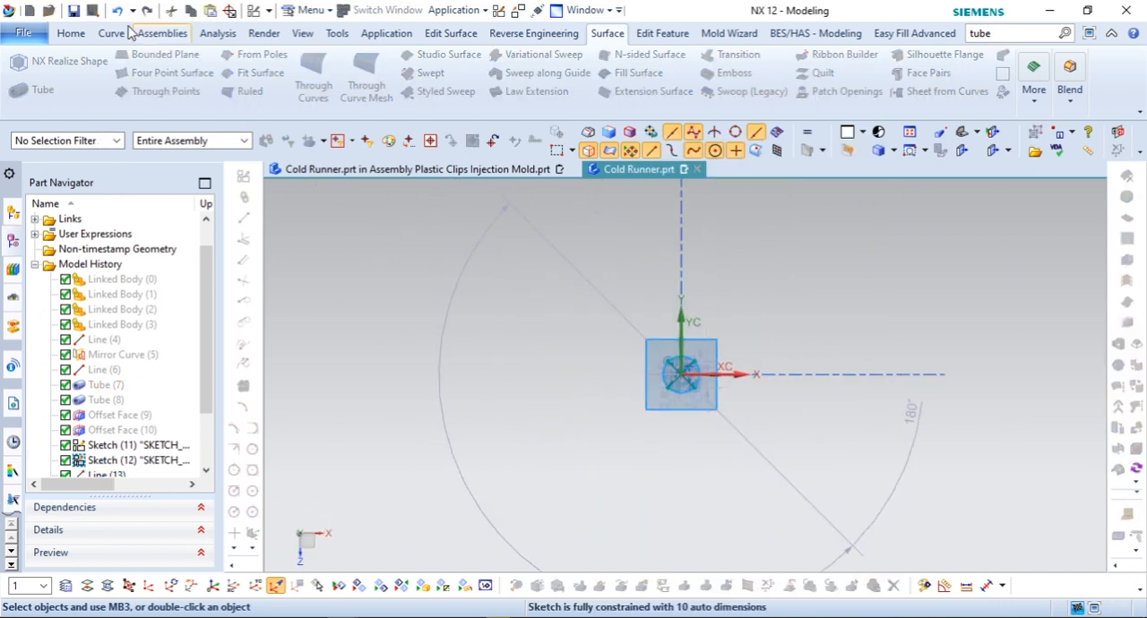
scroll(752, 389, "up", 6)
mouse_move(645, 371)
middle_mouse_down()
mouse_move(622, 383)
mouse_move(638, 392)
middle_mouse_up()
key("Escape")
scroll(771, 245, "up", 2)
scroll(787, 276, "down", 1)
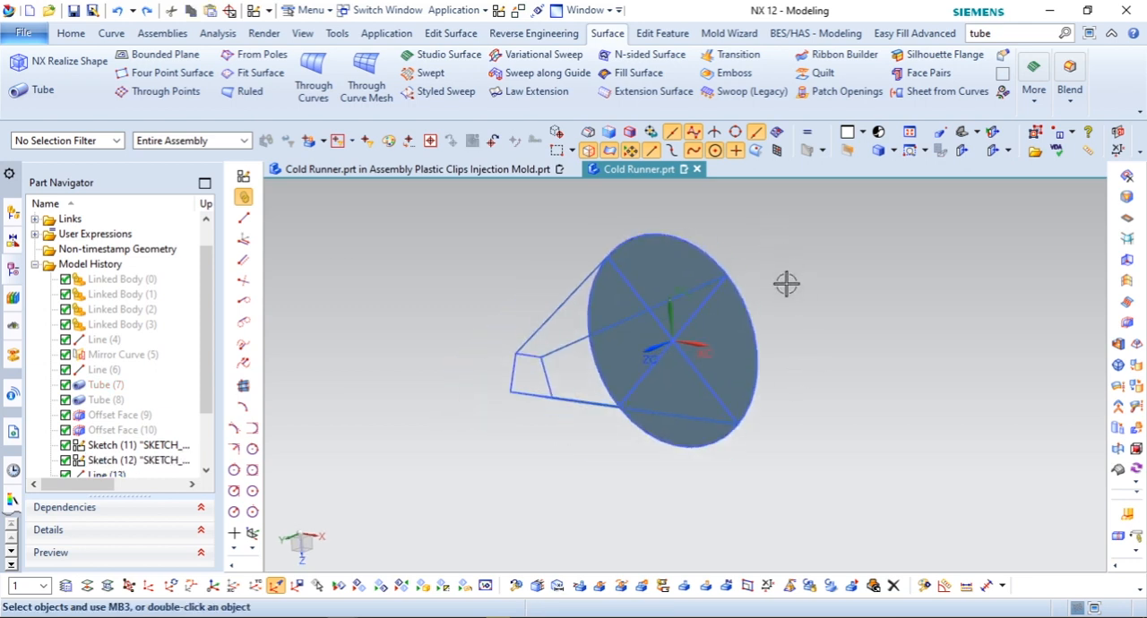
Step: Create a fill surface bounded by one slanted trapezoid side, its two connecting lines and the circle's arc between them
left_click(615, 76)
middle_click_drag(653, 397, 579, 302)
scroll(684, 384, "up", 3)
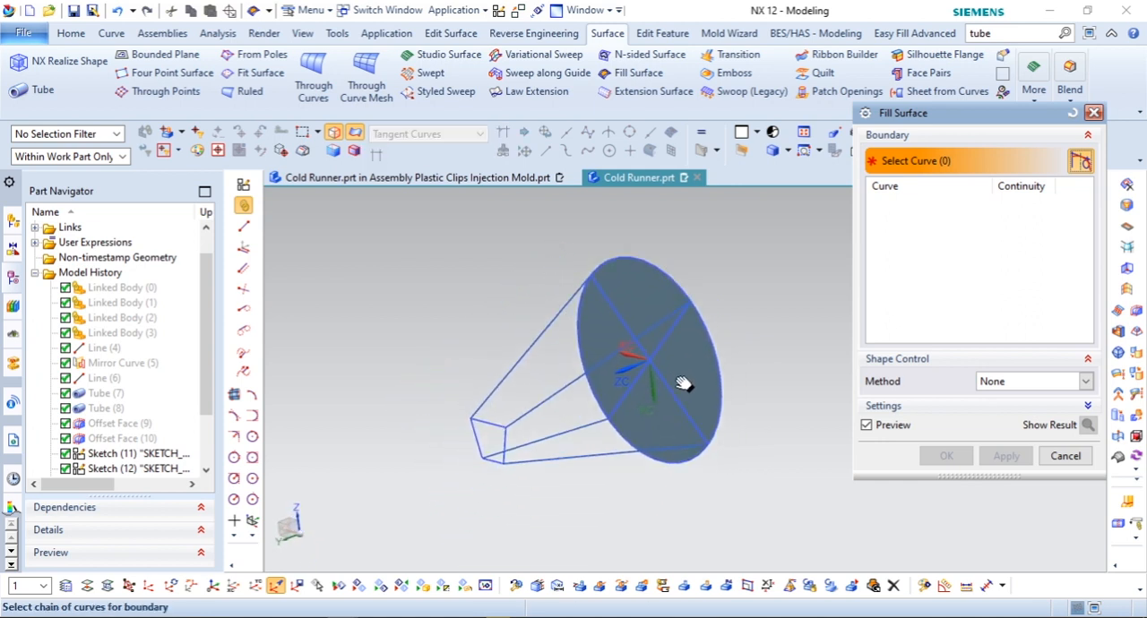
left_click(534, 476)
scroll(479, 480, "up", 3)
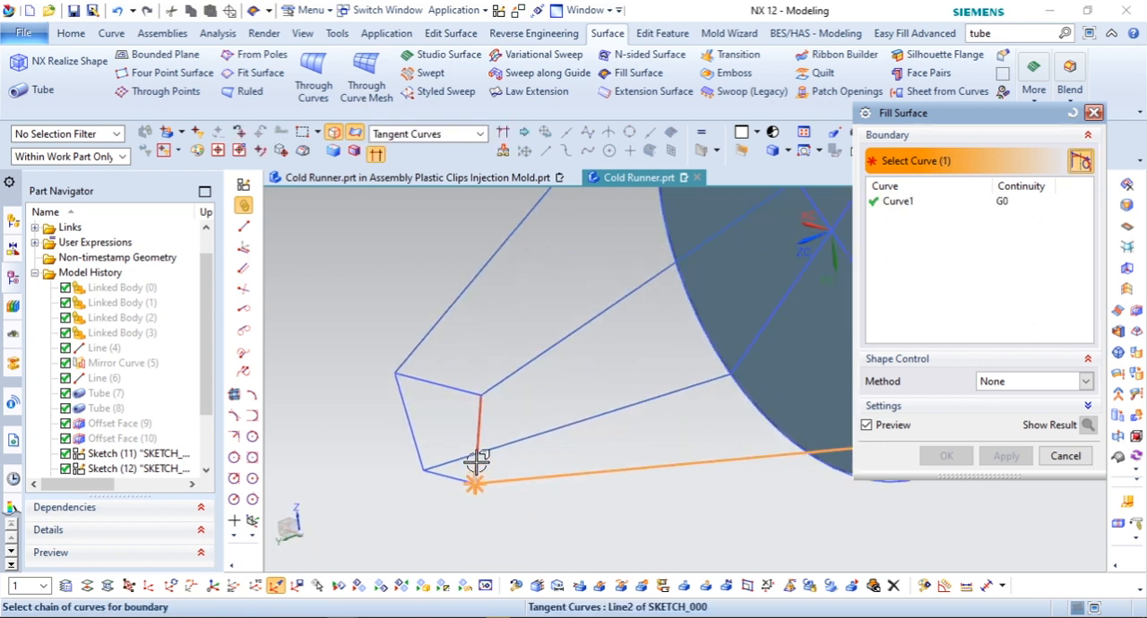
left_click(516, 370)
scroll(516, 370, "down", 3)
left_click(732, 268)
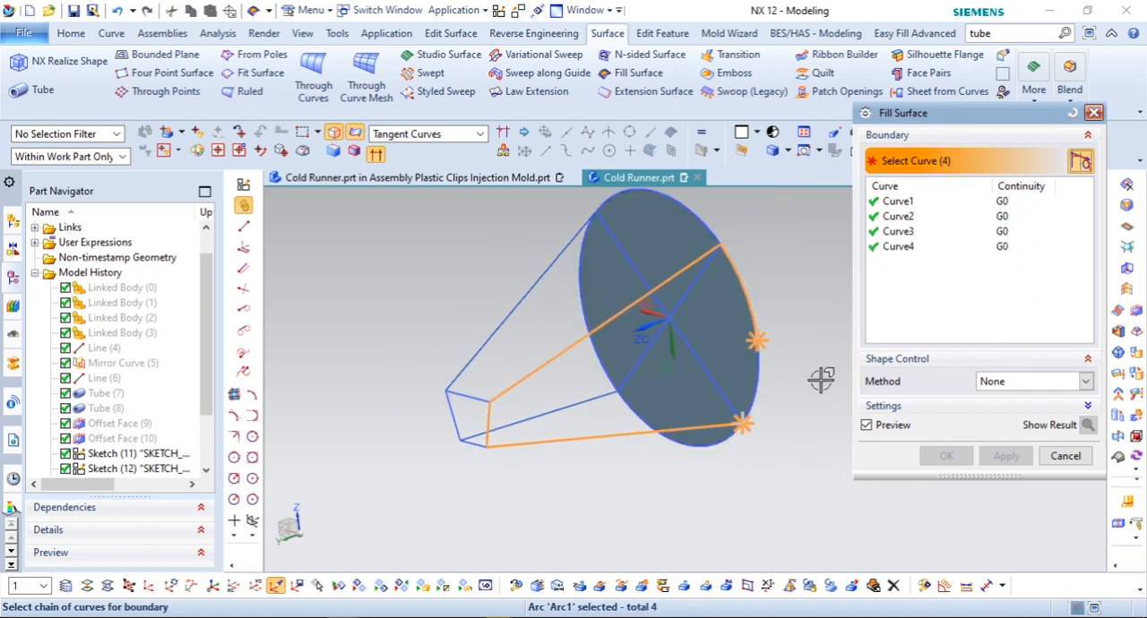
left_click(1006, 456)
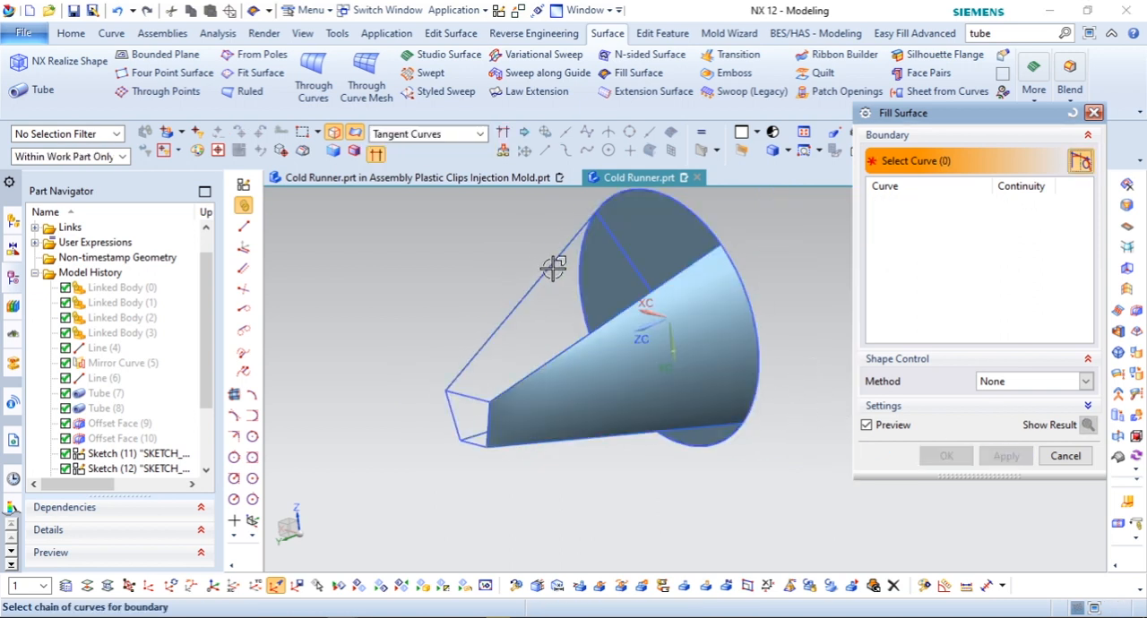
Step: Create a second fill surface bounded by the trapezoid's wide edge, its two connecting lines and the circle's adjoining arc
scroll(478, 386, "up", 3)
left_click(484, 410)
left_click(450, 359)
scroll(467, 420, "down", 3)
left_click(618, 206)
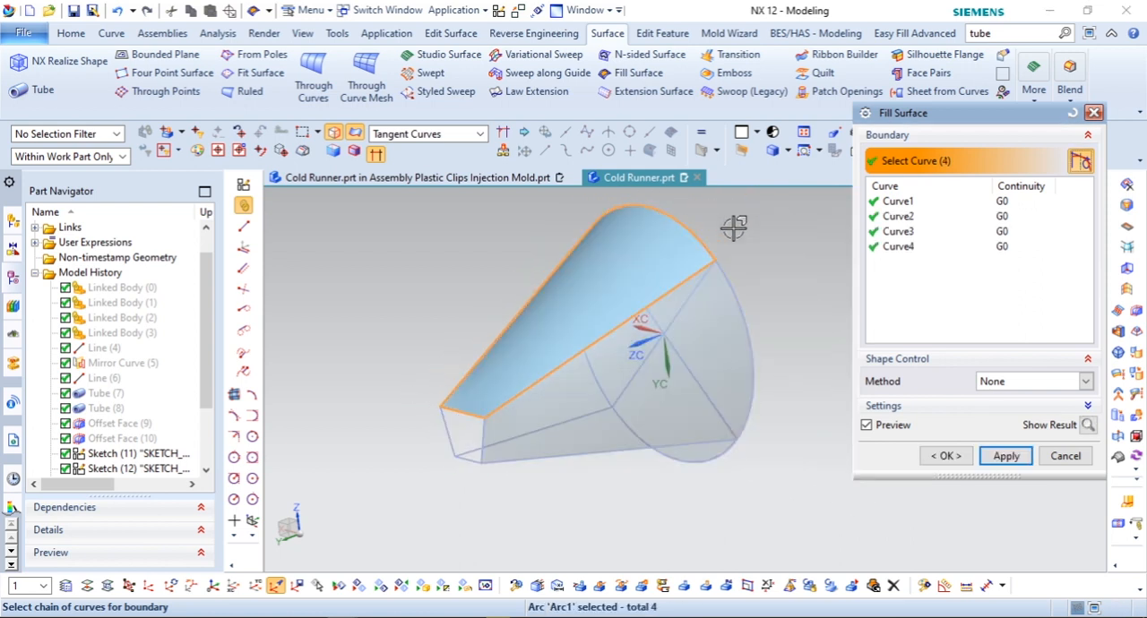
left_click(1003, 456)
middle_click_drag(552, 409, 726, 356)
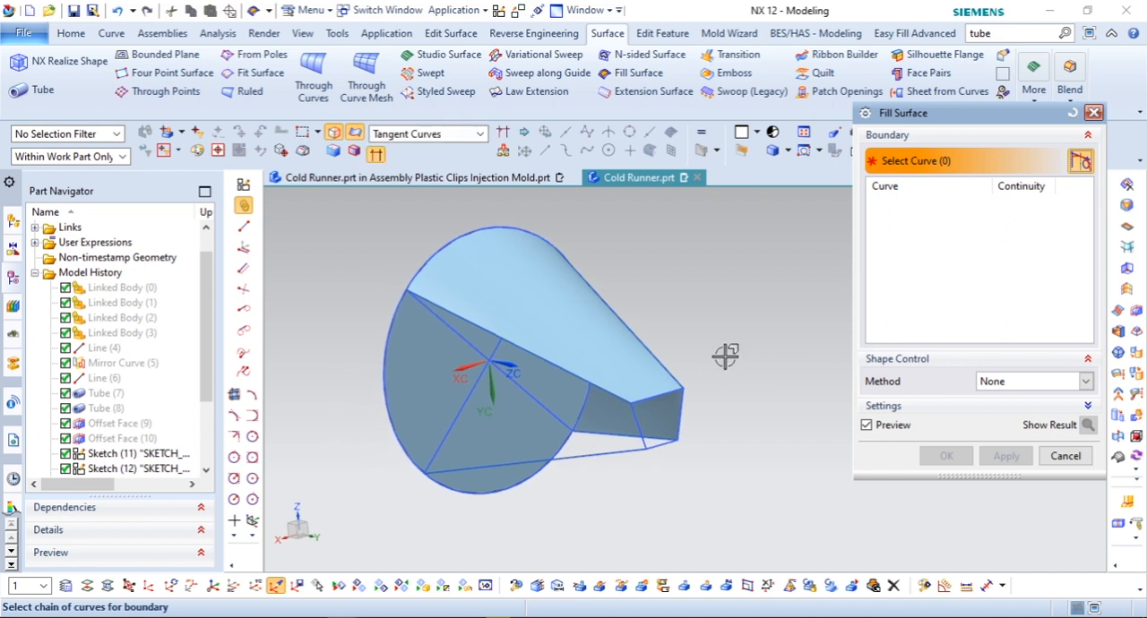
Step: Create a fill surface bounded by the trapezoid's other slanted side, its two connecting lines and the circle's arc between them
left_click(607, 392)
left_click(456, 467)
scroll(650, 450, "up", 2)
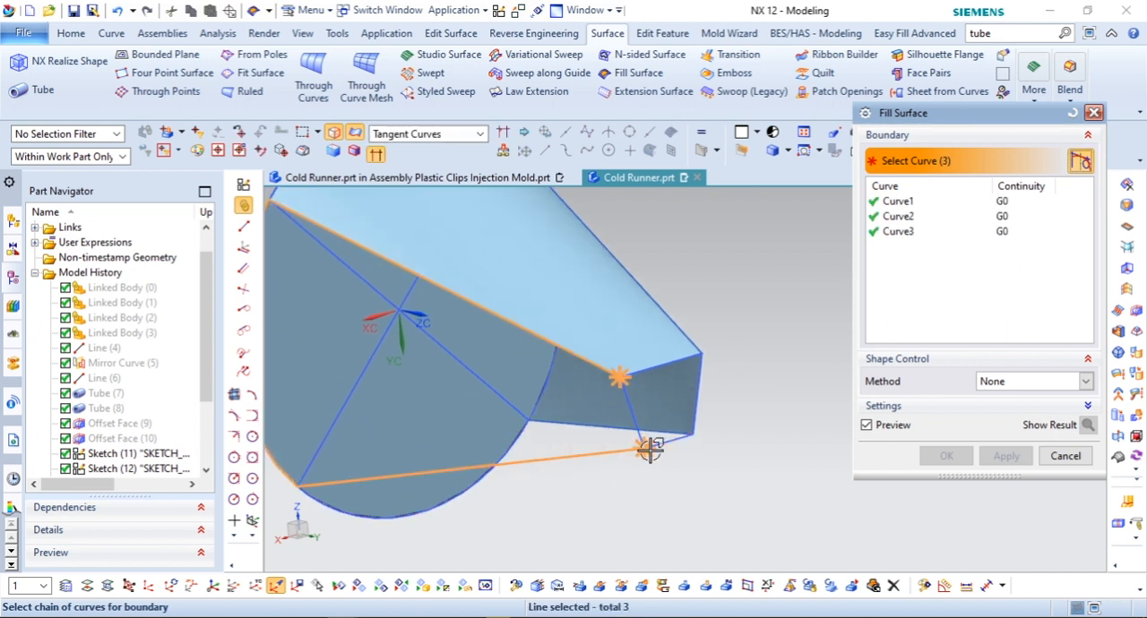
left_click(642, 431)
left_click(1005, 455)
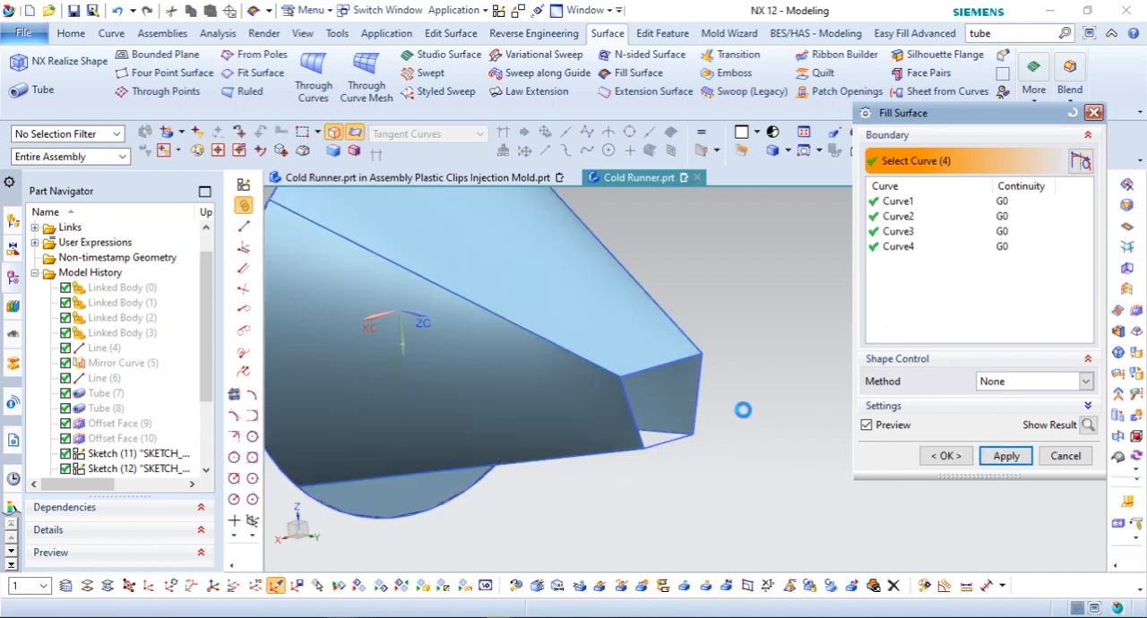
Step: Create a fill surface bounded by the trapezoid's narrow edge, its two connecting lines and the last open arc of the circle
scroll(621, 410, "down", 2)
middle_click_drag(621, 409, 683, 304)
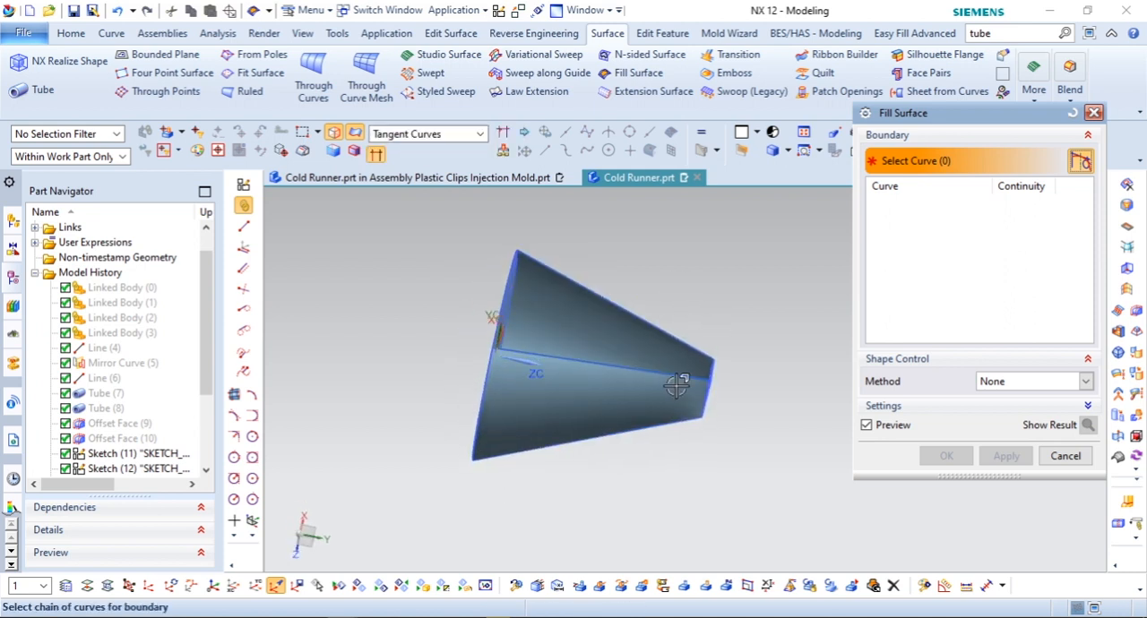
middle_click_drag(684, 379, 643, 381)
scroll(643, 380, "up", 2)
left_click(512, 227)
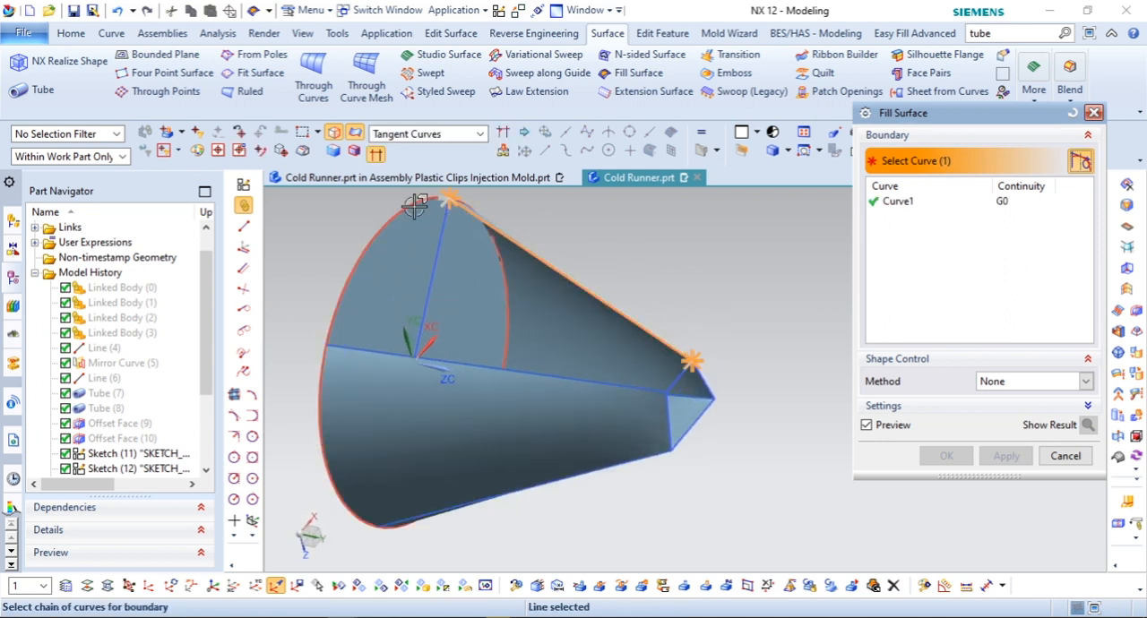
left_click(610, 358)
scroll(627, 367, "up", 2)
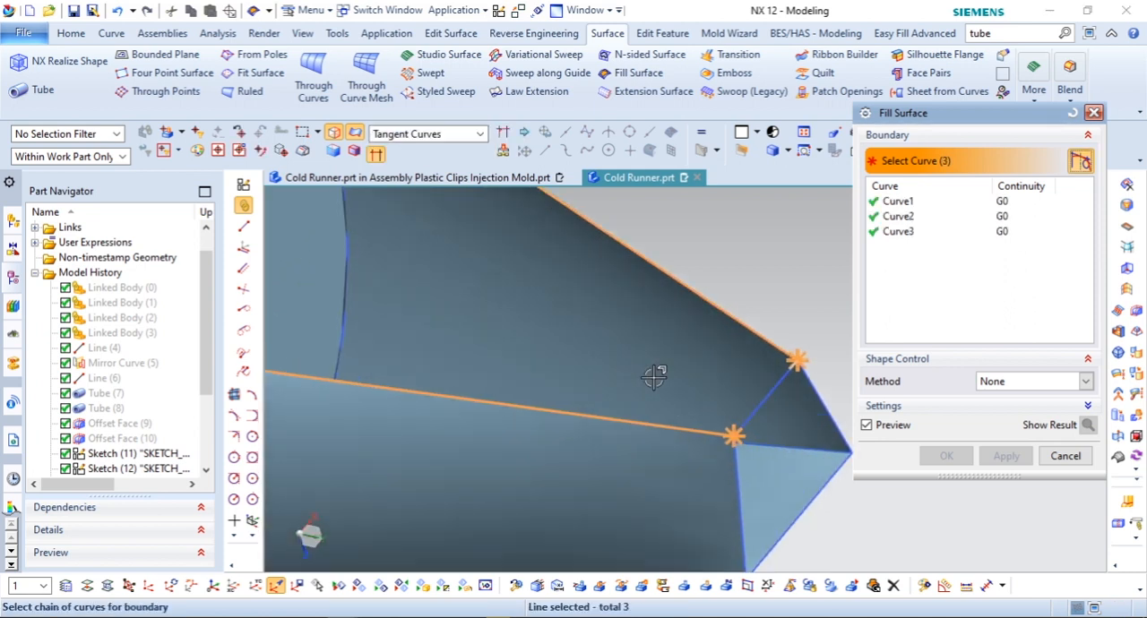
left_click(751, 421)
left_click(999, 457)
Step: Close the small end of the gate with a fill surface bounded by the trapezoid's four edges
scroll(570, 305, "down", 4)
scroll(683, 344, "up", 3)
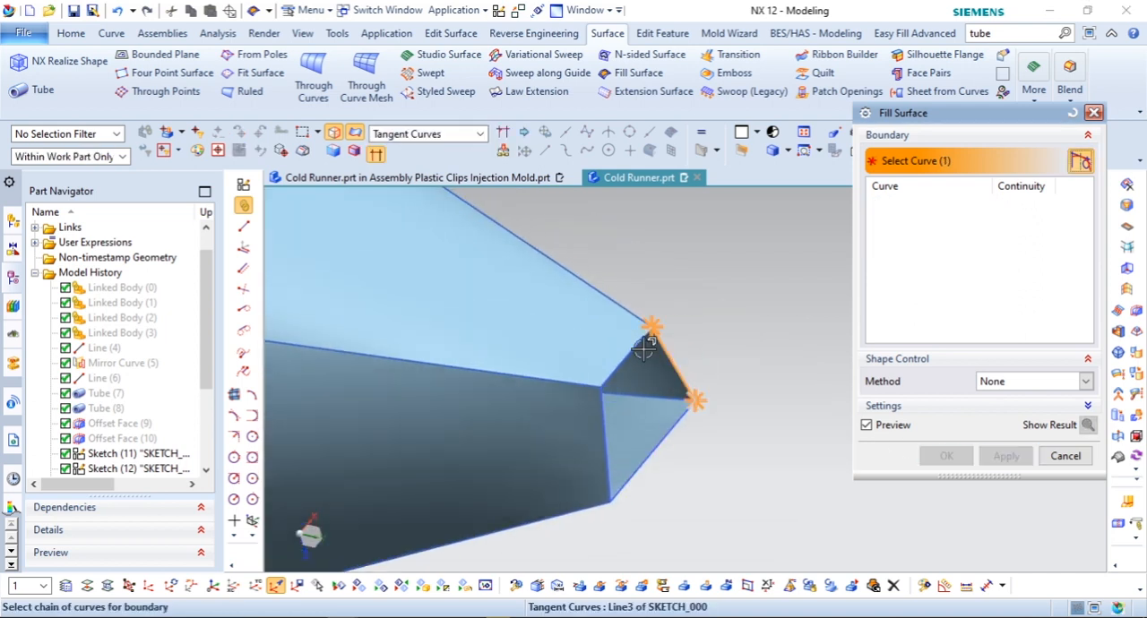
left_click(634, 472)
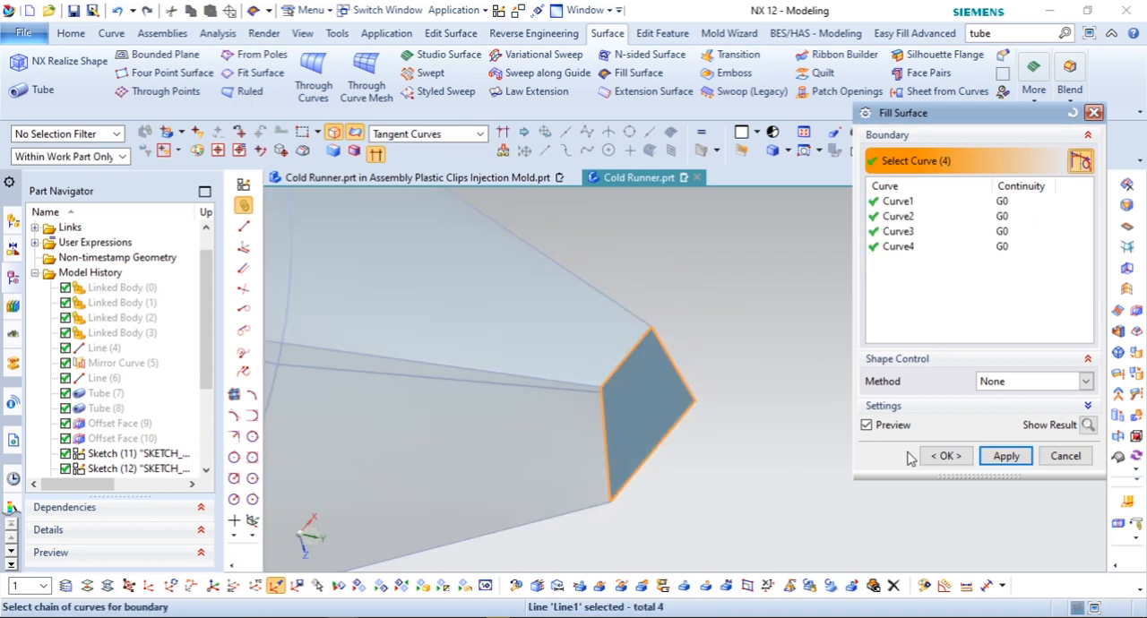
left_click(940, 457)
Step: Sew all sheet surfaces of the gate together into one solid body with the default tolerance of 0.0100
scroll(794, 389, "down", 4)
middle_click_drag(691, 409, 560, 432)
left_click(82, 35)
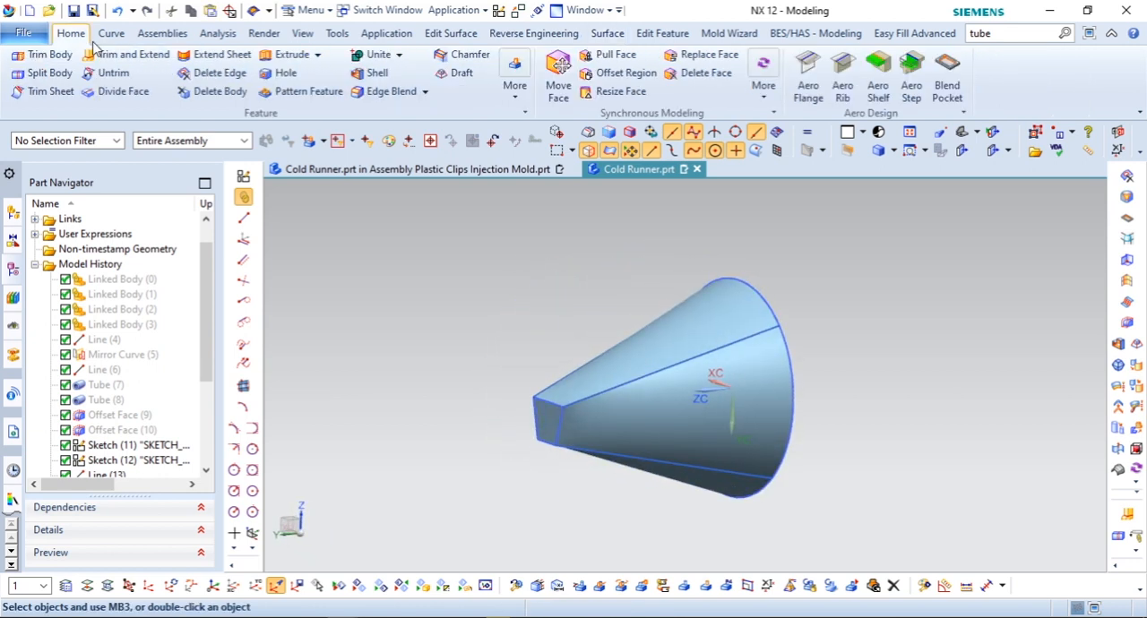
left_click(398, 56)
left_click(383, 193)
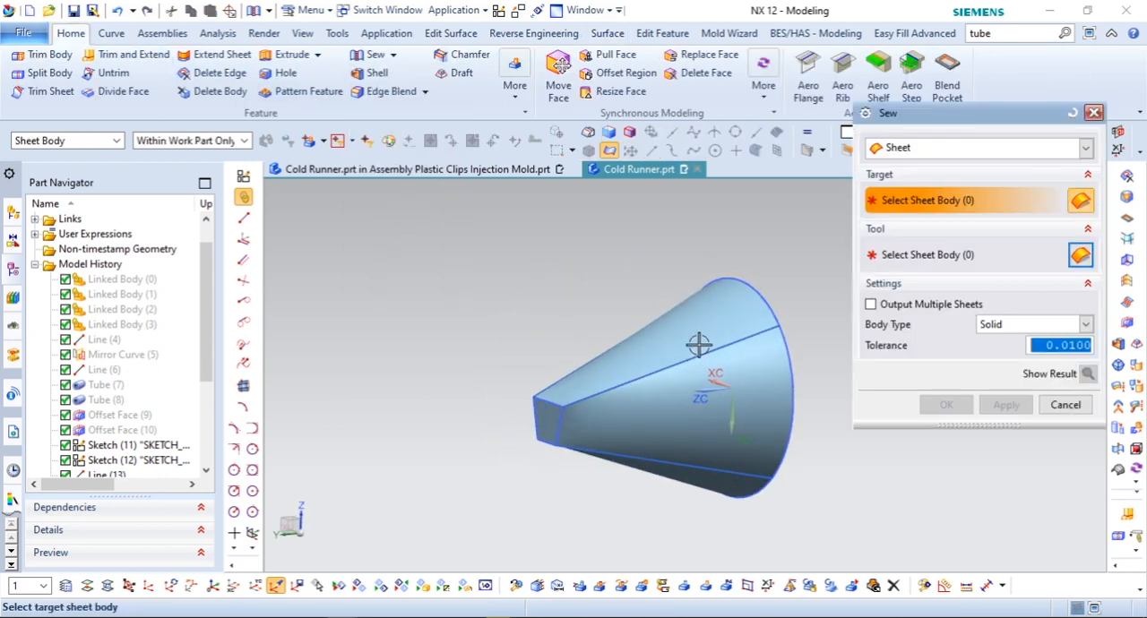
left_click(643, 339)
left_click_drag(466, 243, 857, 526)
left_click(946, 404)
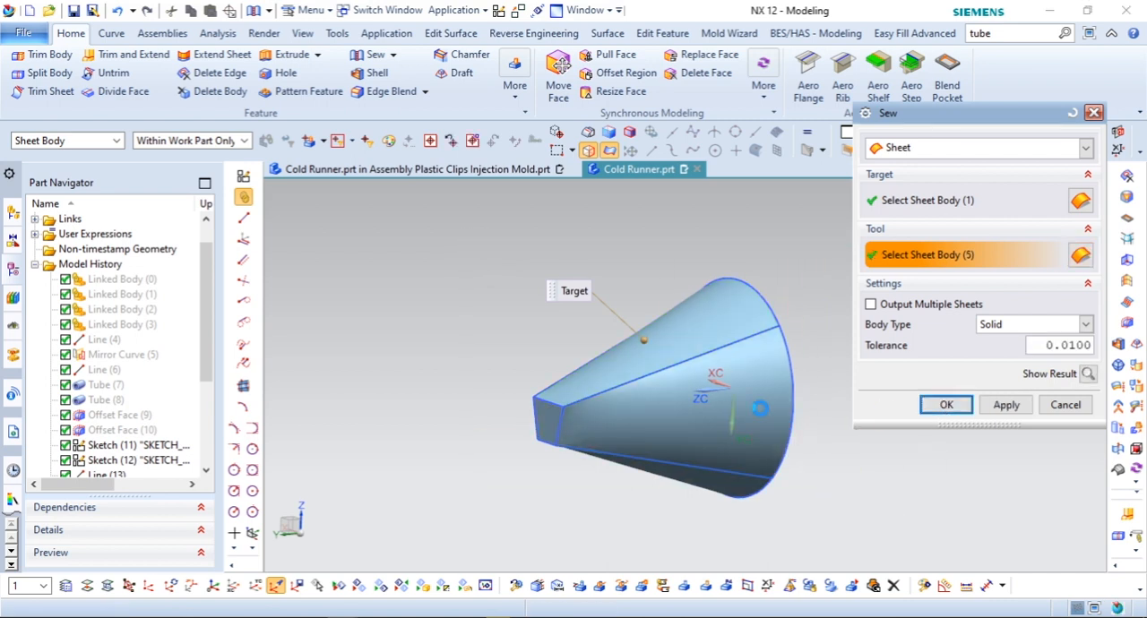
Step: Show the two hidden runner tubes and the four plastic clip bodies again
scroll(538, 376, "down", 5)
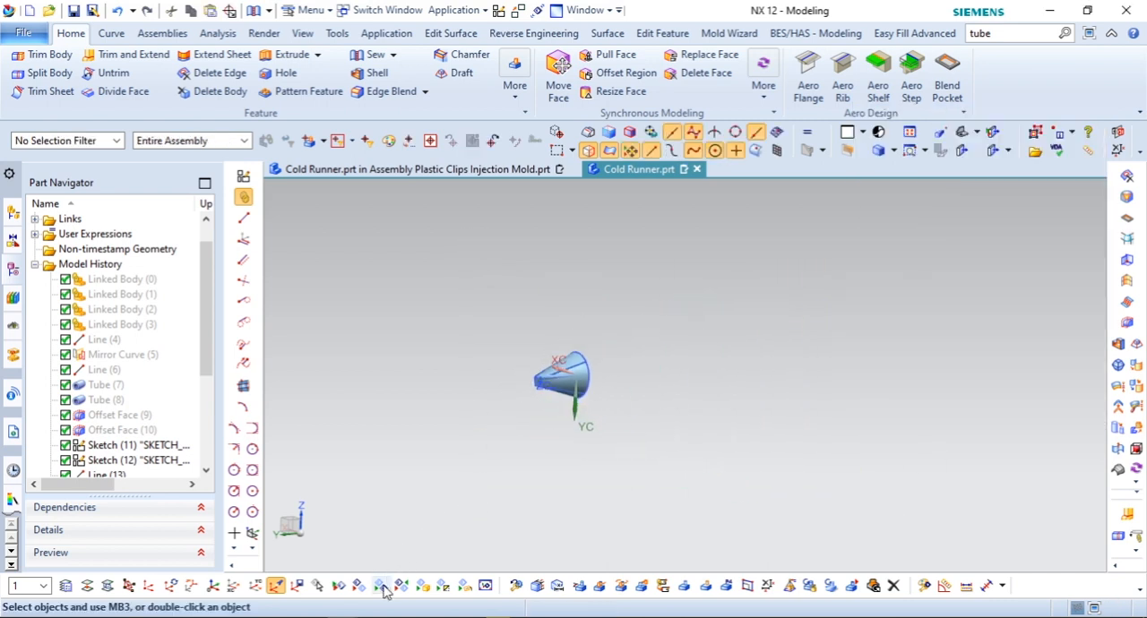
left_click(380, 585)
left_click(559, 379)
left_click(590, 368)
middle_click_drag(590, 368, 556, 374)
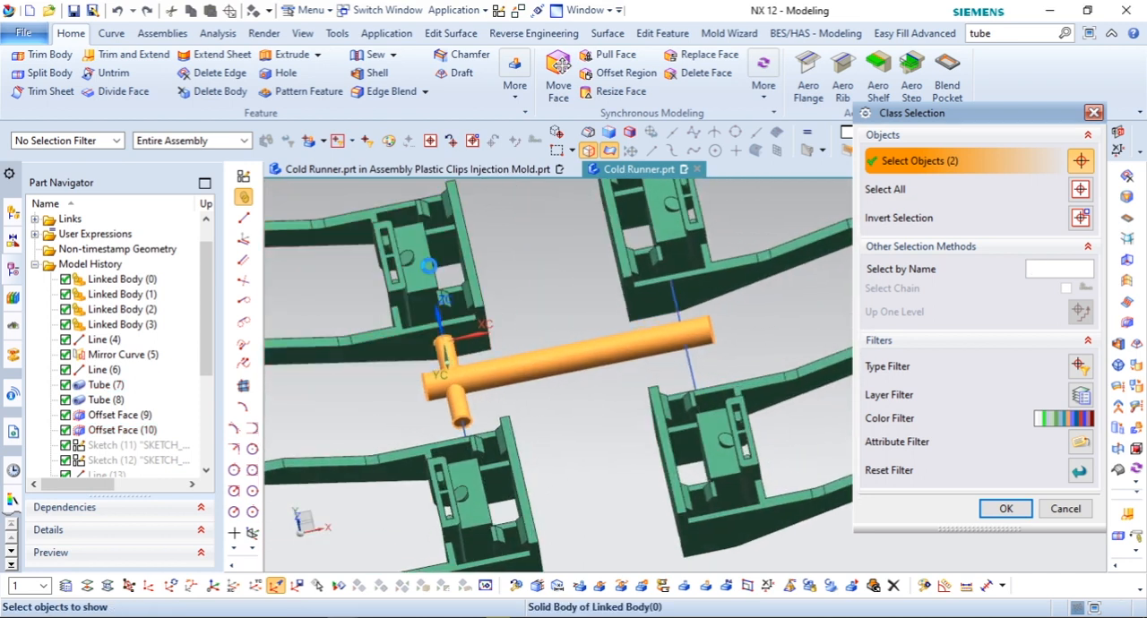
left_click(429, 265)
left_click(654, 250)
left_click(526, 467)
left_click(798, 462)
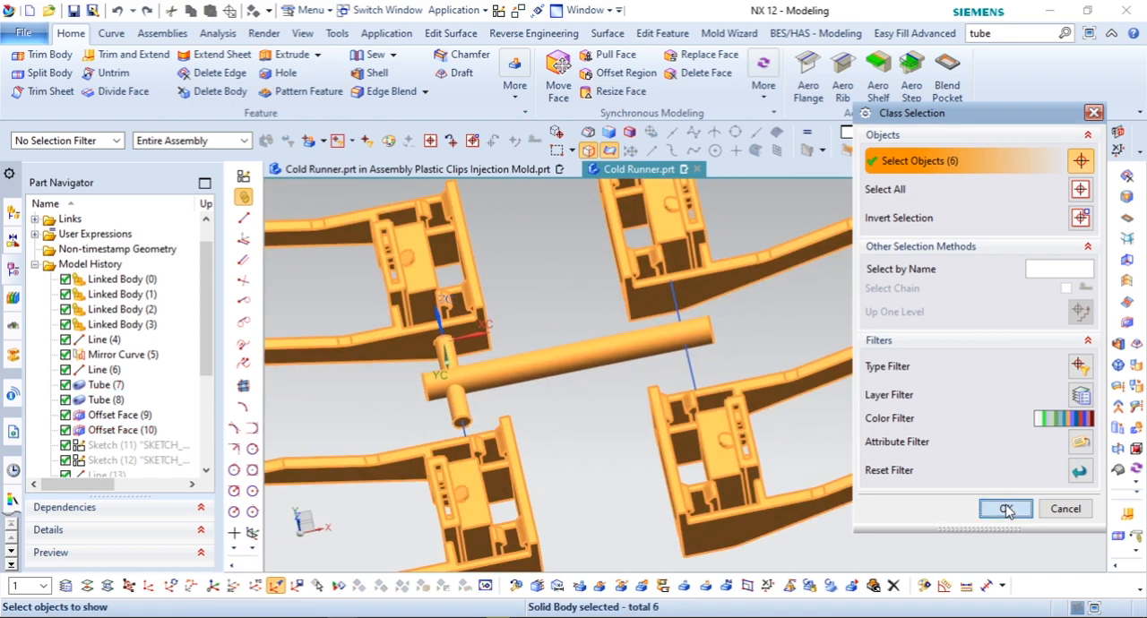
left_click(1006, 509)
Step: Mirror the sewn gate body across the YC plane to the opposite end of the short tube
key("F8")
scroll(688, 379, "up", 3)
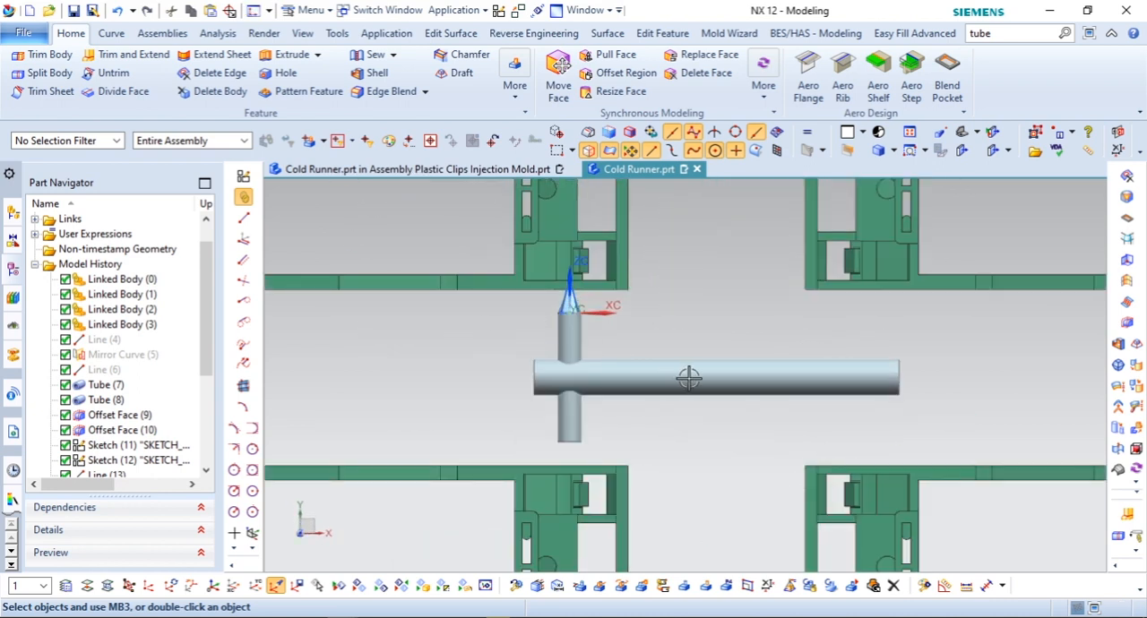
scroll(688, 379, "up", 1)
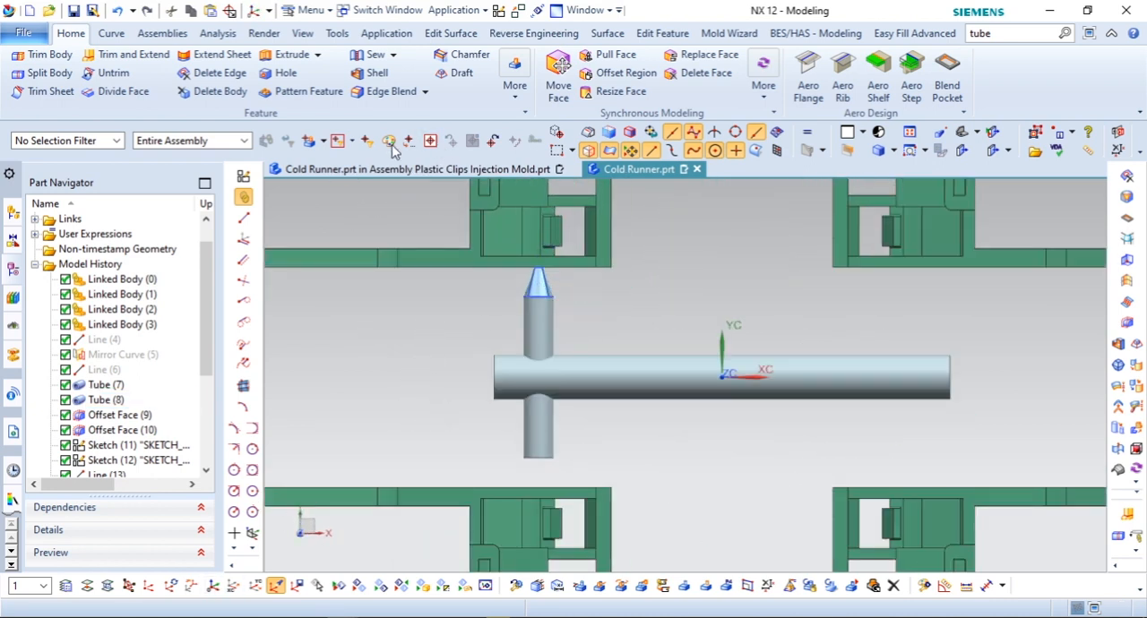
left_click(515, 89)
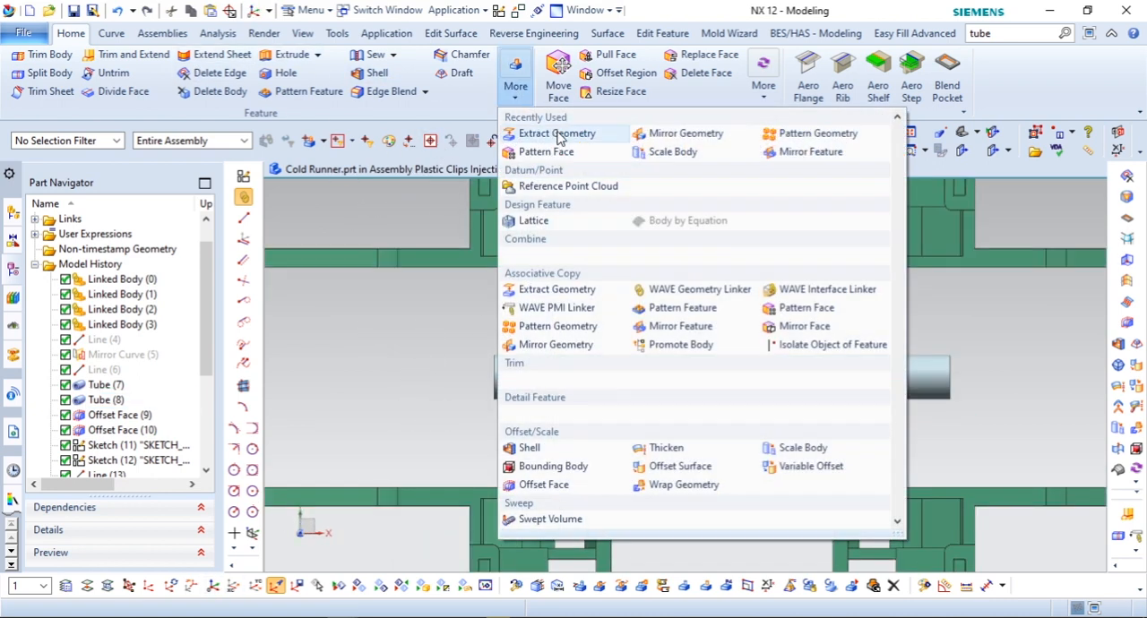
left_click(658, 134)
scroll(525, 219, "up", 3)
left_click(514, 269)
scroll(514, 267, "down", 3)
left_click(1091, 218)
left_click(1074, 309)
left_click(1007, 295)
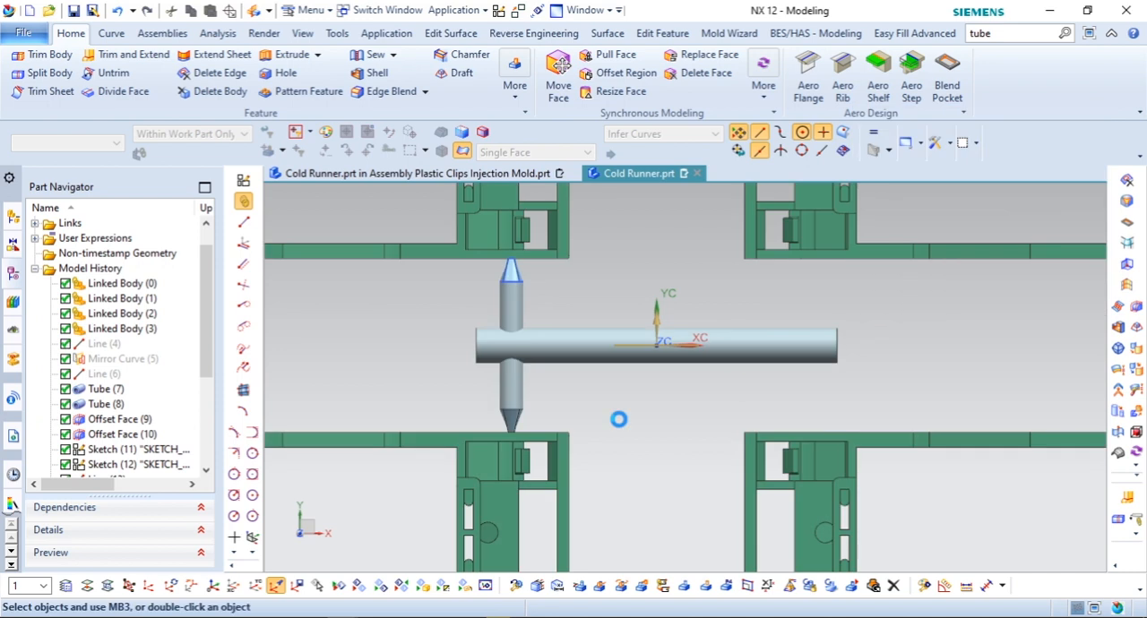
scroll(504, 423, "up", 4)
scroll(533, 411, "down", 3)
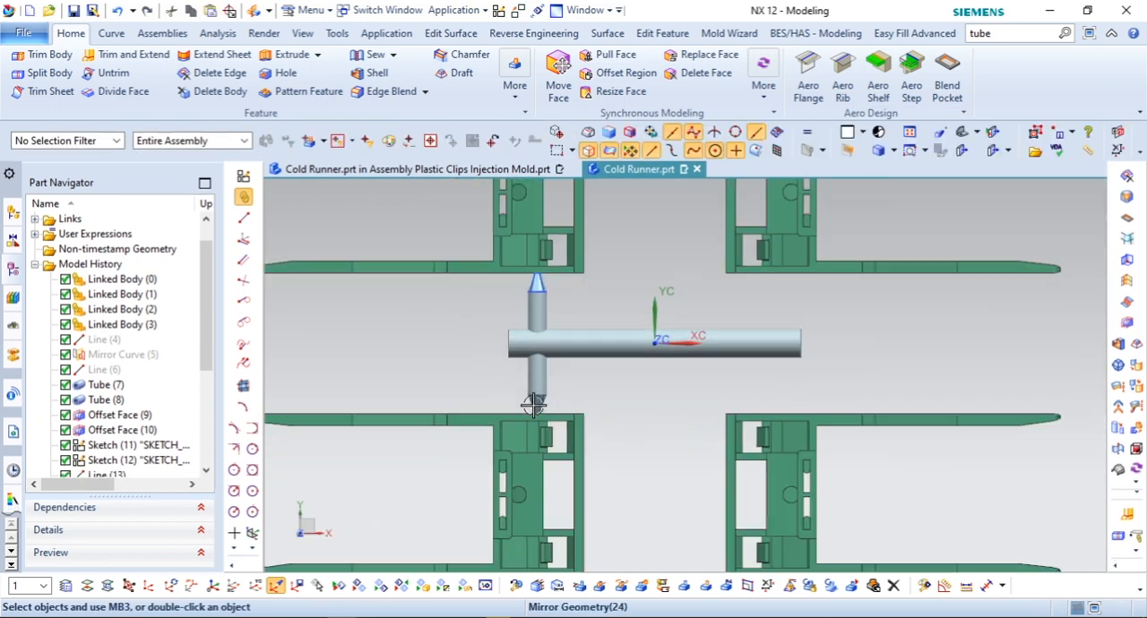
scroll(532, 385, "up", 2)
left_click(393, 55)
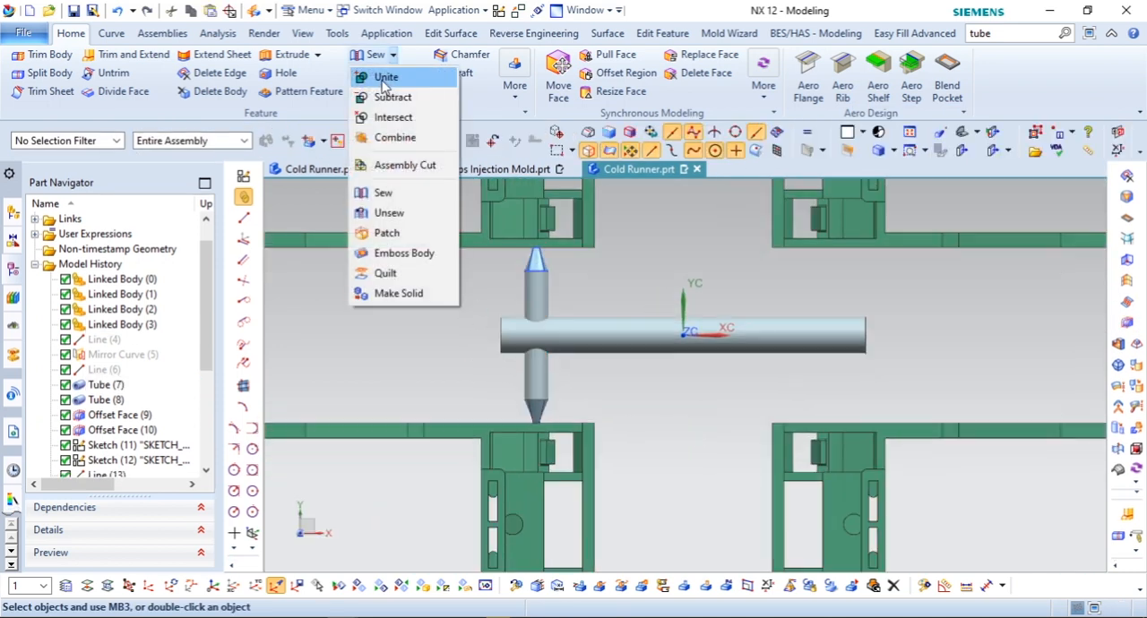
left_click(379, 79)
left_click(548, 333)
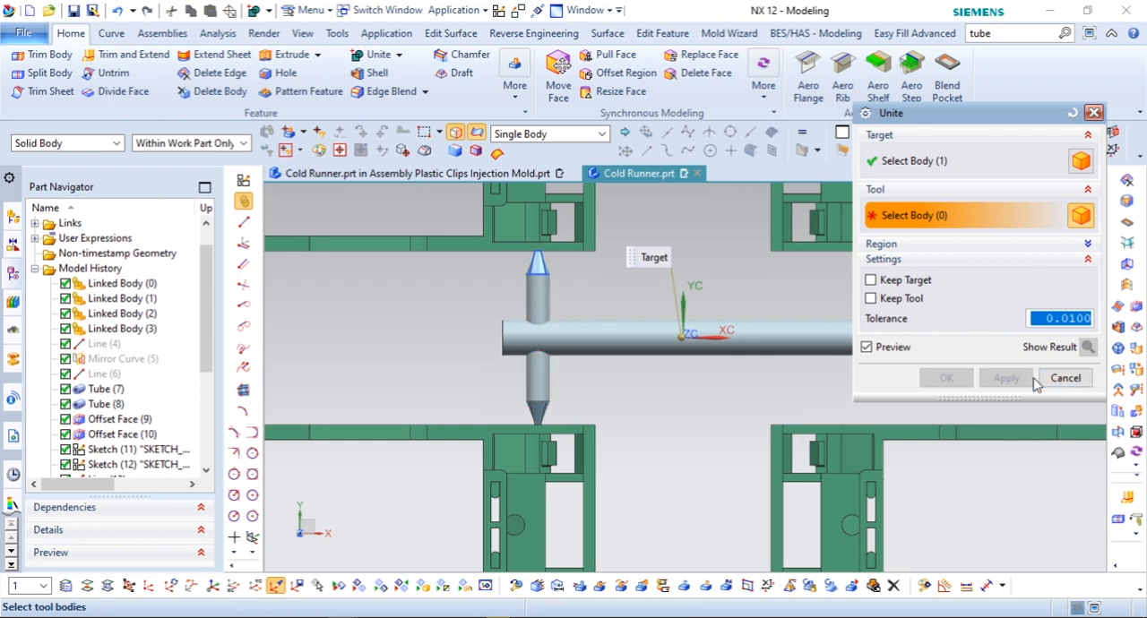
left_click(1059, 382)
left_click(516, 93)
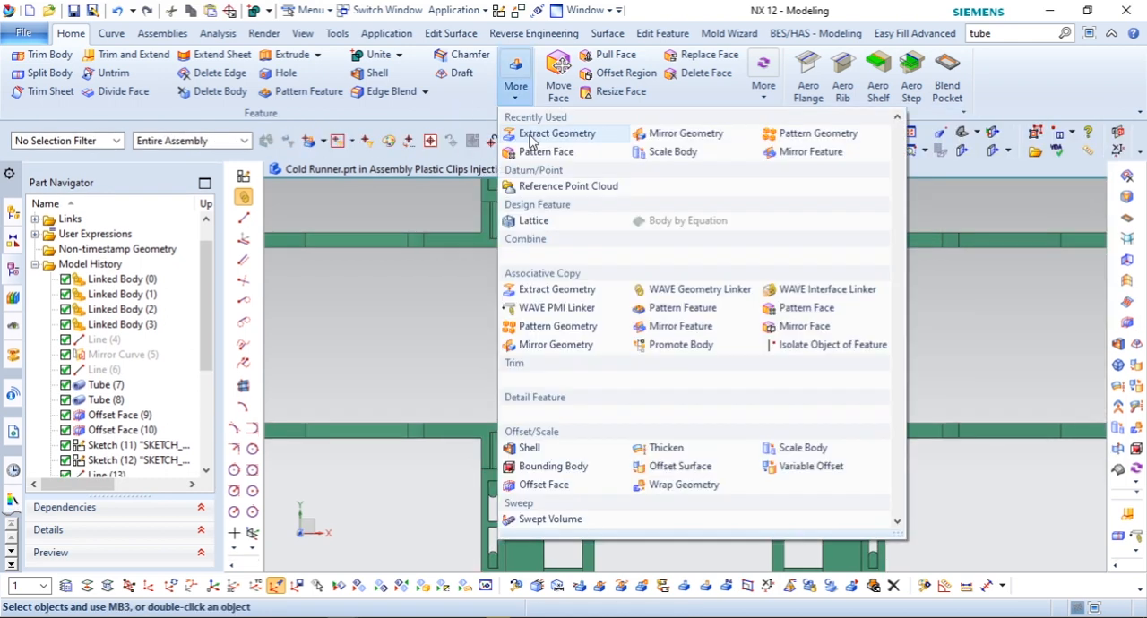
left_click(681, 135)
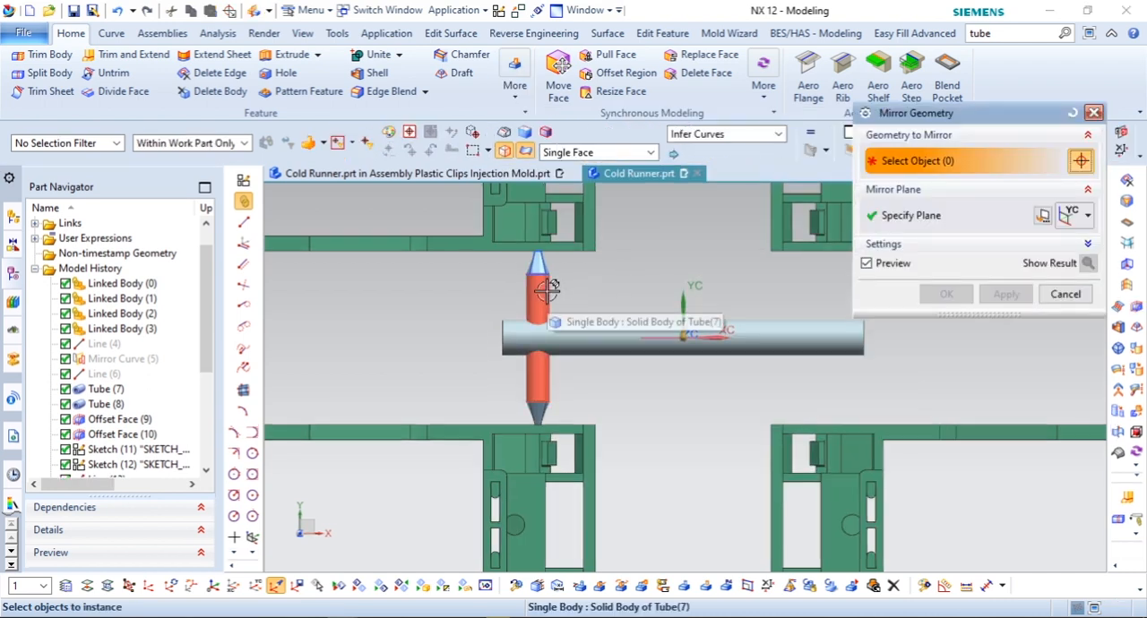
left_click(547, 290)
scroll(537, 278, "up", 2)
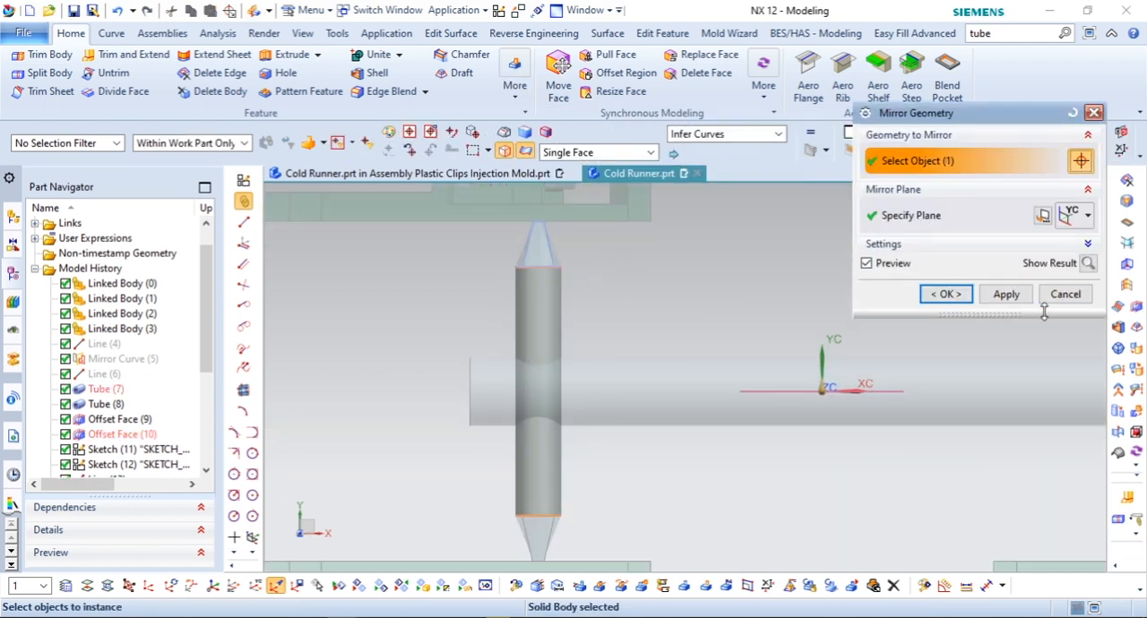
left_click(1065, 294)
Step: Unite the short cross tube with the two tapered gates at its ends
left_click(514, 391)
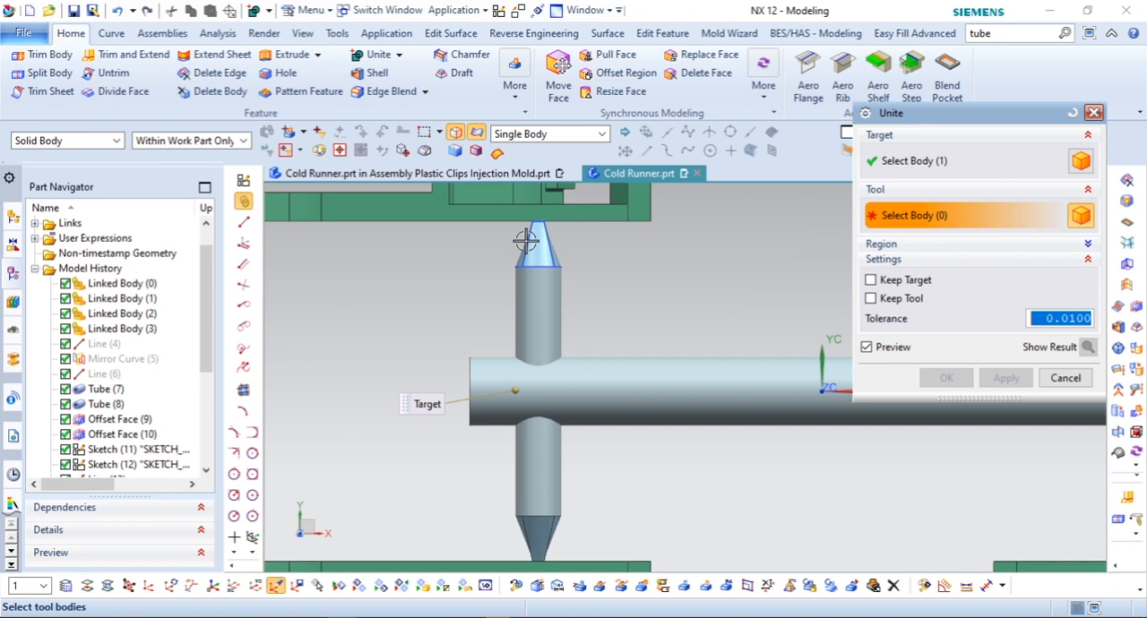
left_click(533, 412)
left_click(932, 383)
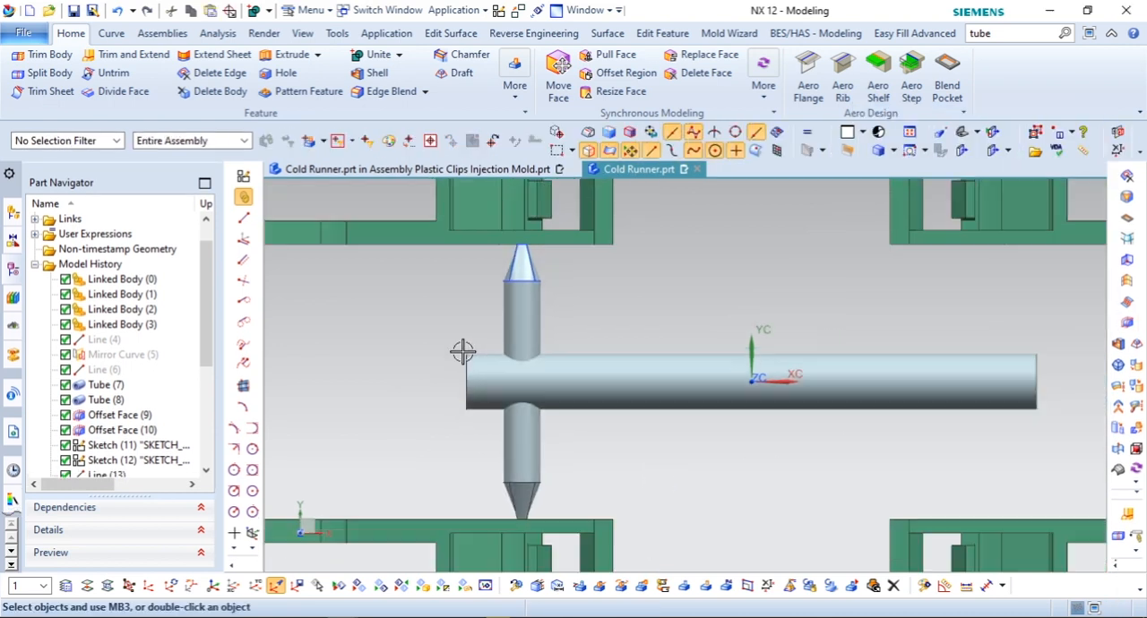
Step: Mirror the united short tube with its gates across the XC plane to the other end of the main runner
left_click(515, 86)
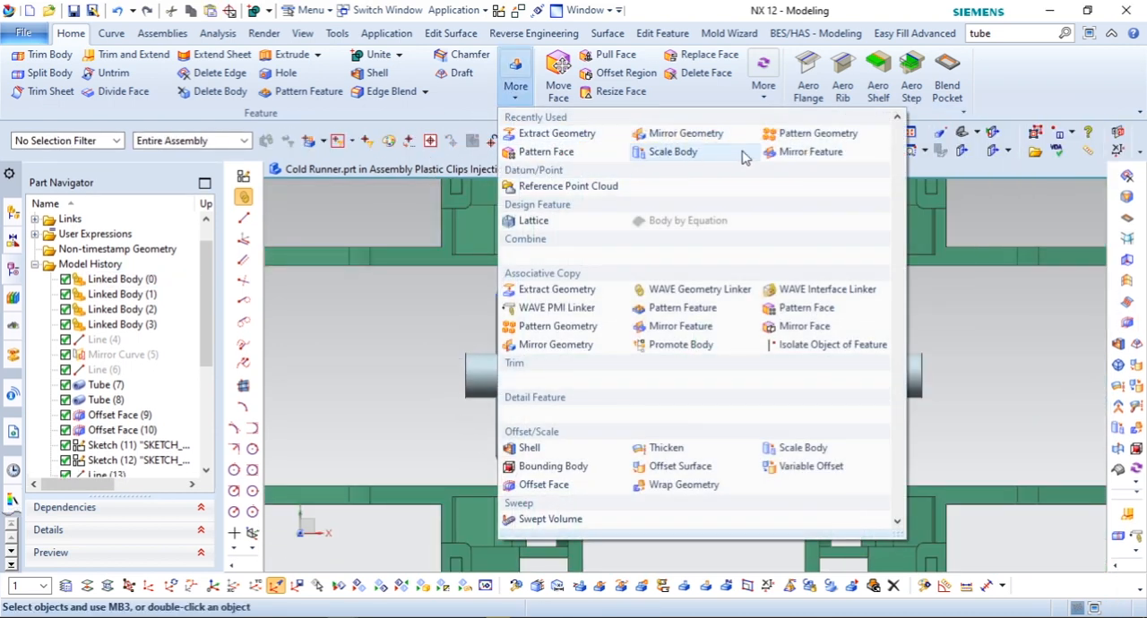
left_click(687, 133)
left_click(512, 385)
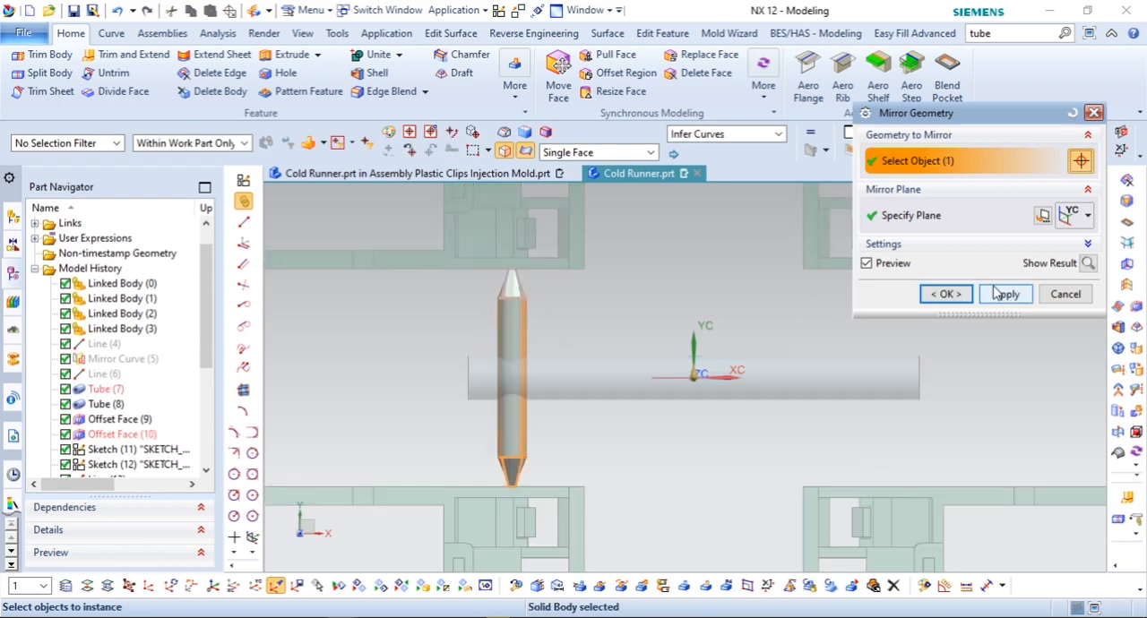
left_click(963, 218)
left_click(1087, 216)
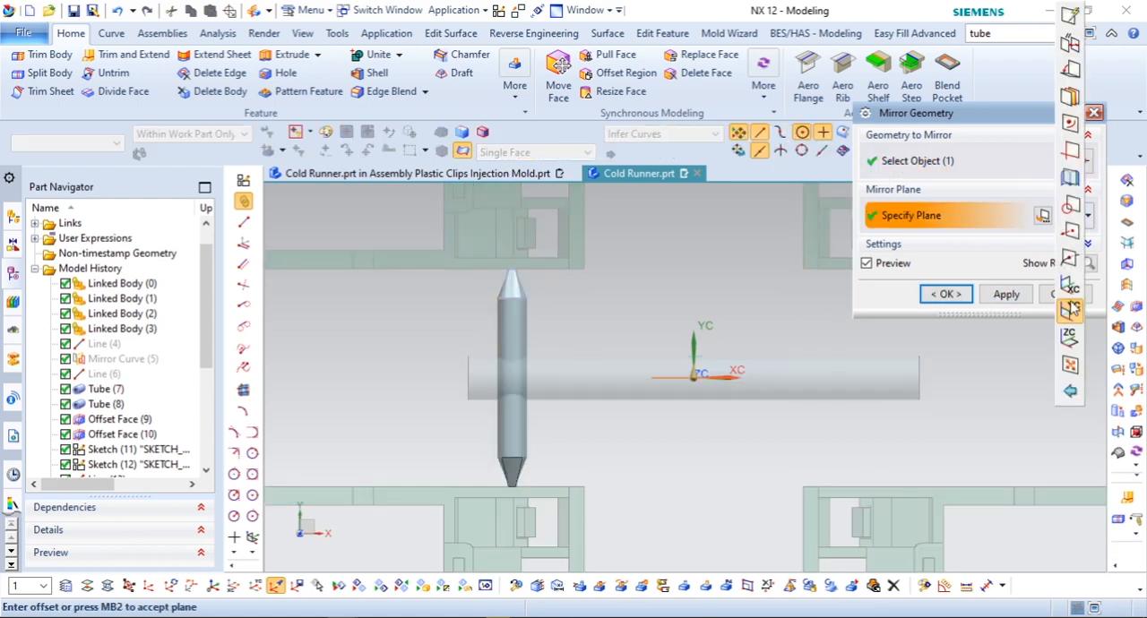
left_click(1073, 285)
left_click(946, 294)
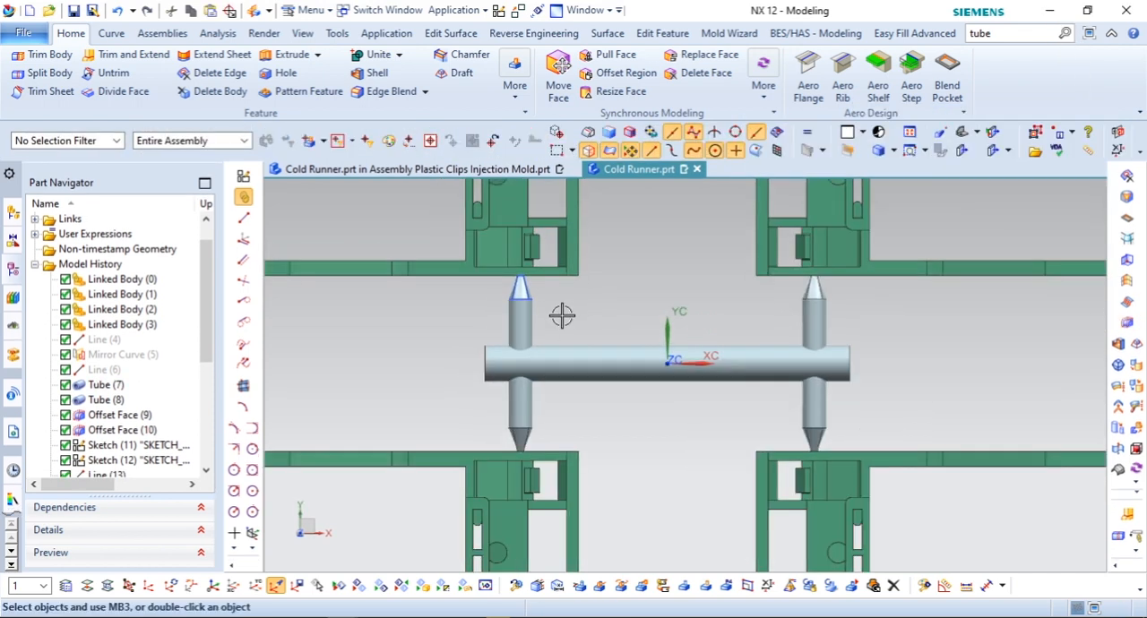
Step: Unite the long main runner tube with both gated cross tubes into one body
left_click(375, 56)
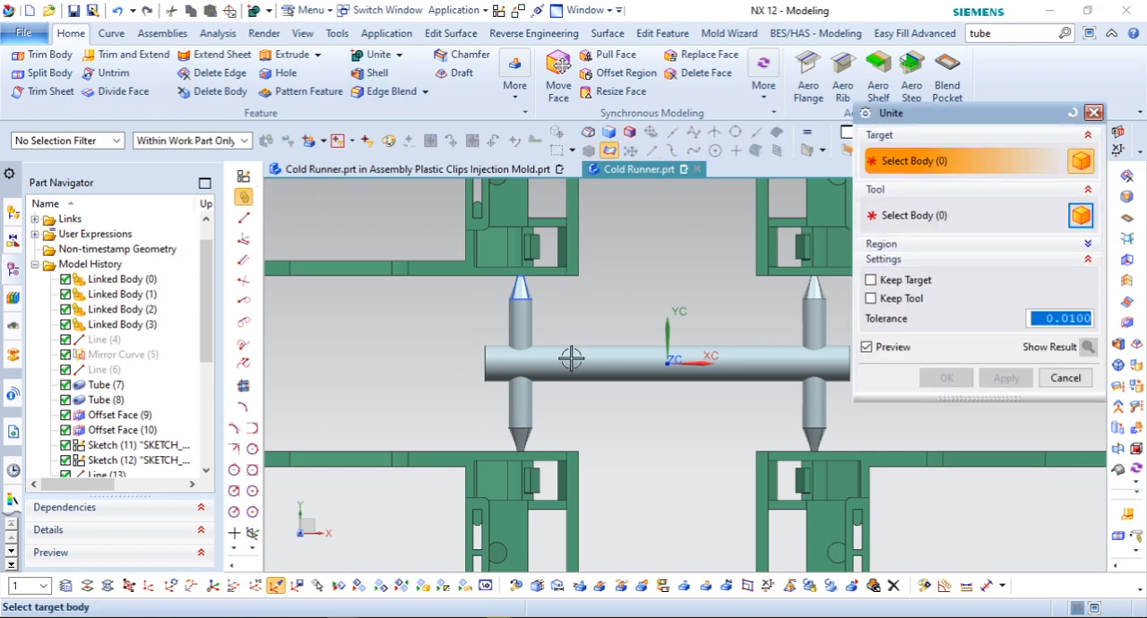
left_click(568, 359)
left_click(532, 389)
left_click(808, 406)
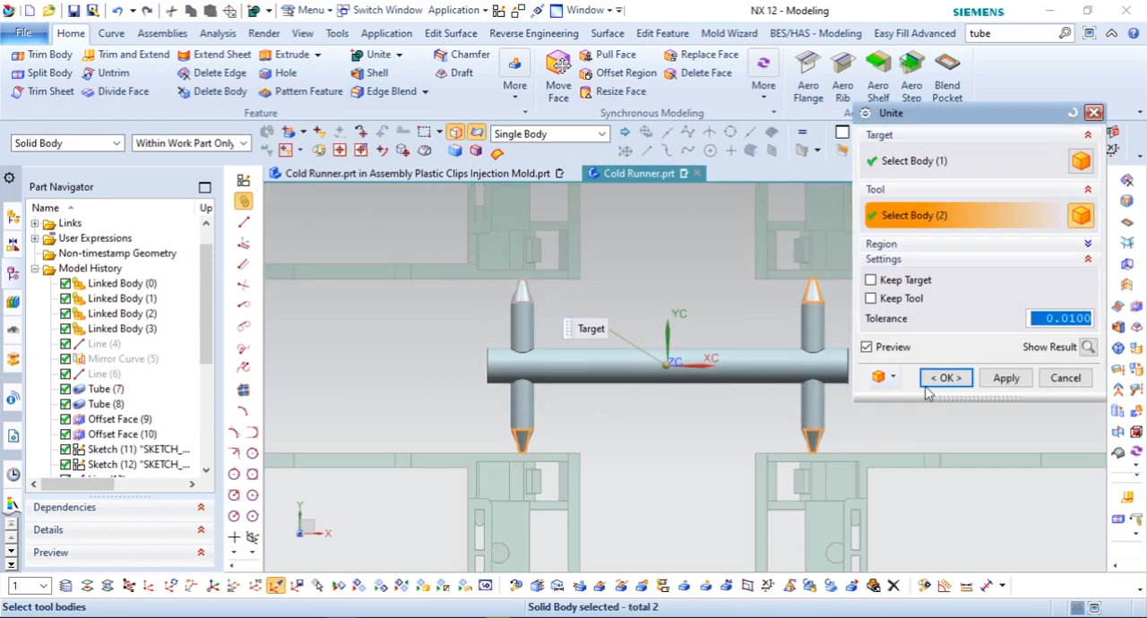
left_click(946, 377)
Step: Blend the edges where all four tapered gates meet the cross tubes with a 1 mm radius
scroll(583, 311, "up", 2)
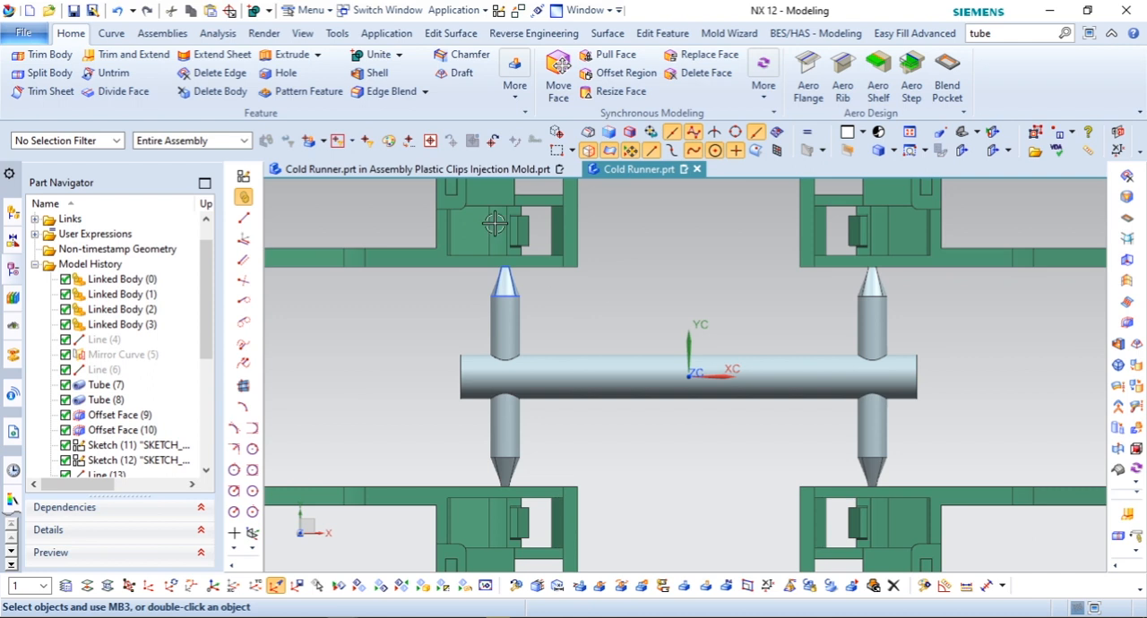
left_click(392, 92)
scroll(502, 285, "up", 3)
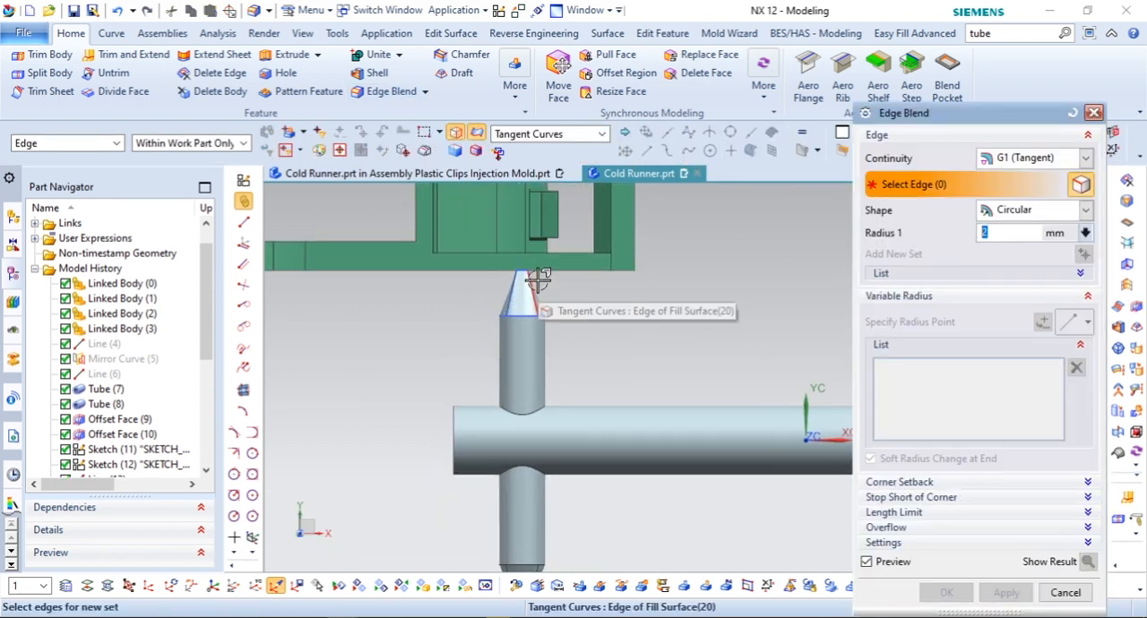
left_click(525, 314)
scroll(537, 372, "down", 2)
left_click(520, 498)
scroll(436, 409, "down", 4)
scroll(668, 396, "up", 4)
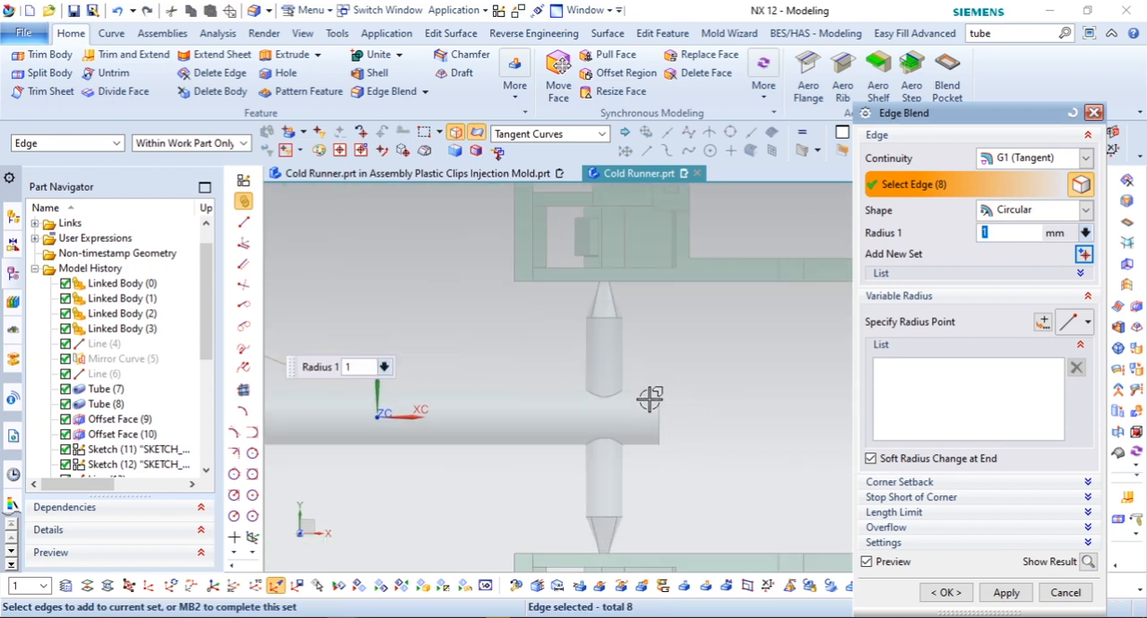
left_click(612, 321)
left_click(611, 512)
scroll(748, 411, "down", 3)
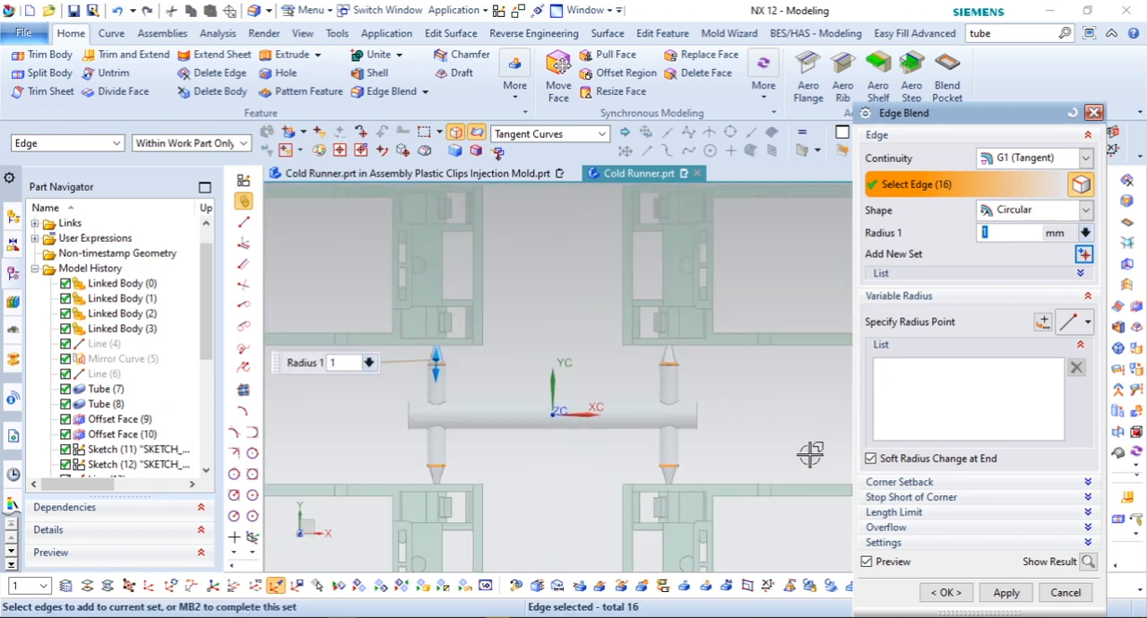
left_click(954, 593)
Step: Blend the circular edges at both ends of the main runner tube with a 2 mm radius
scroll(773, 395, "down", 1)
middle_click_drag(562, 419, 430, 233)
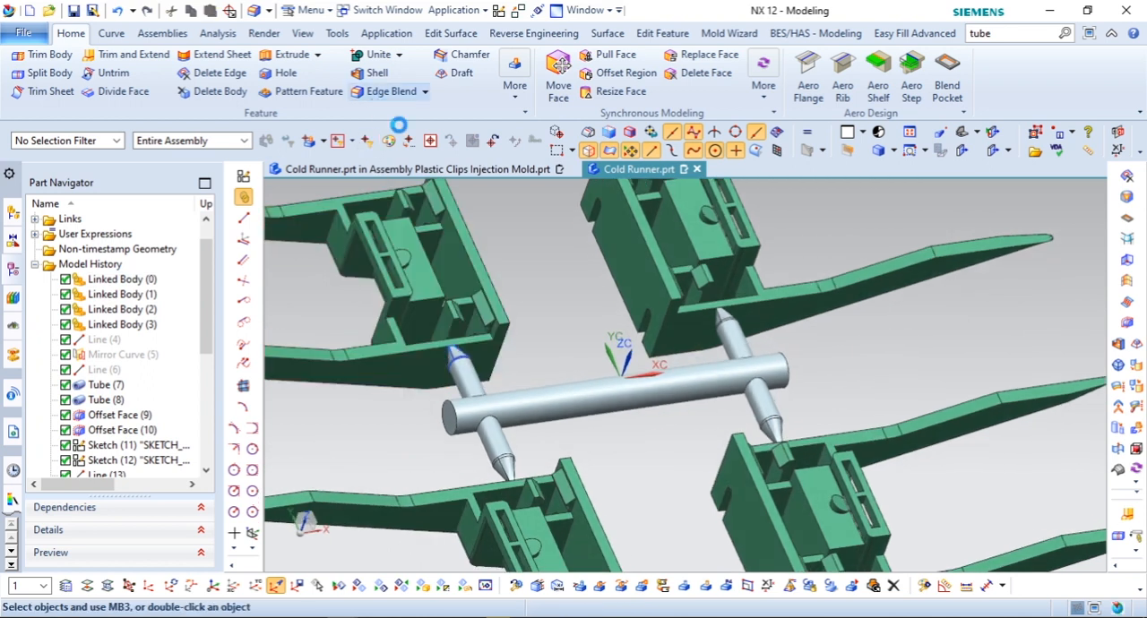
scroll(416, 439, "up", 2)
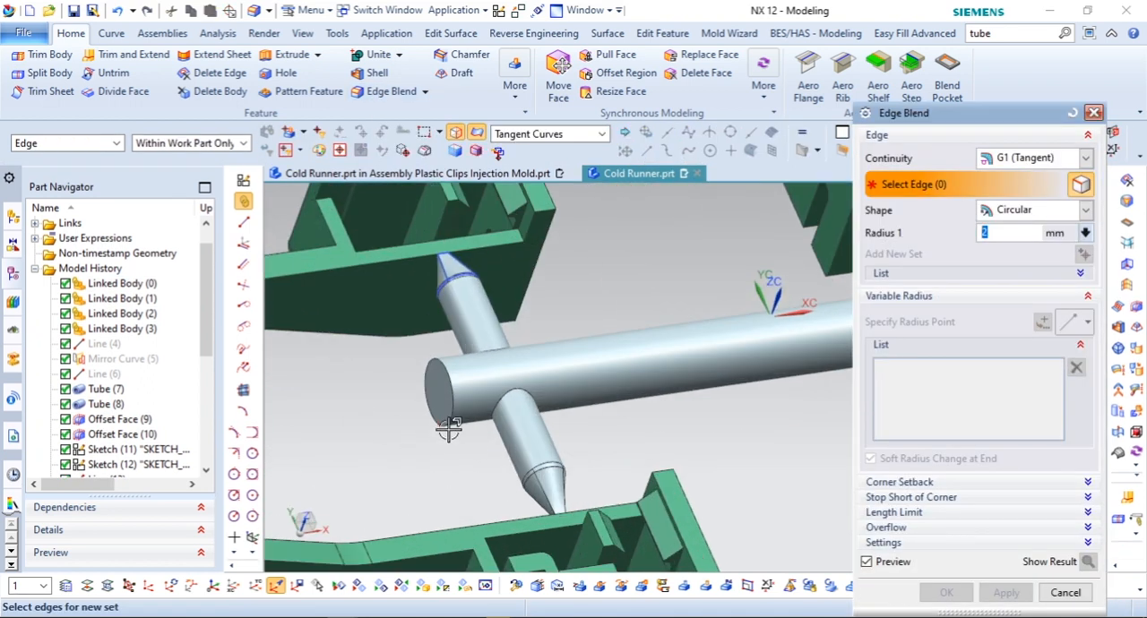
left_click(429, 405)
scroll(810, 383, "down", 2)
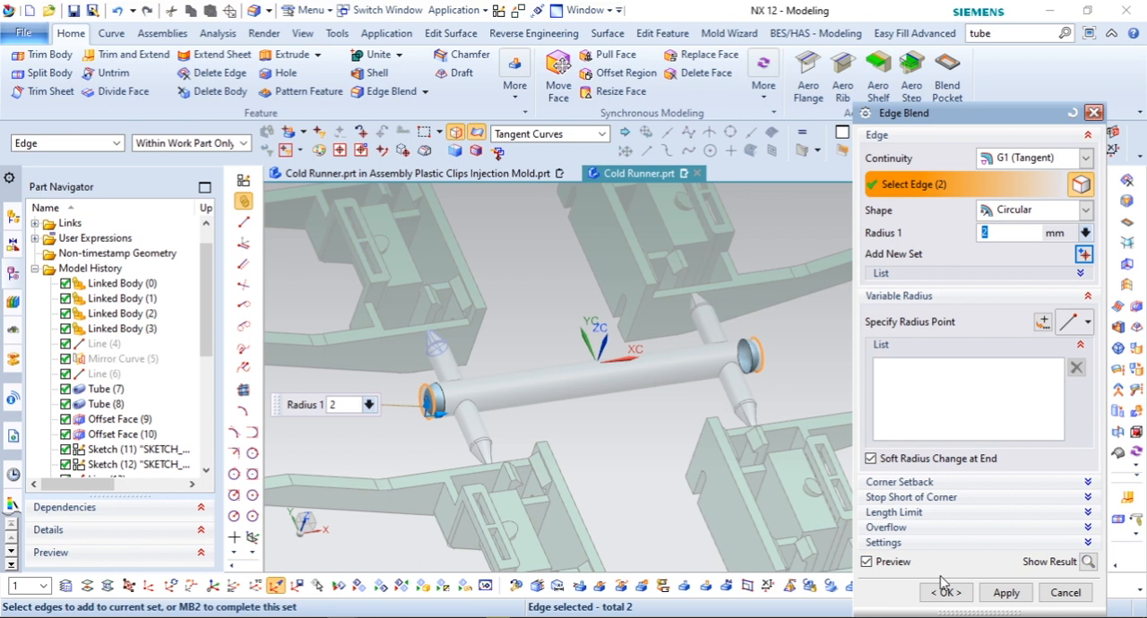
left_click(945, 592)
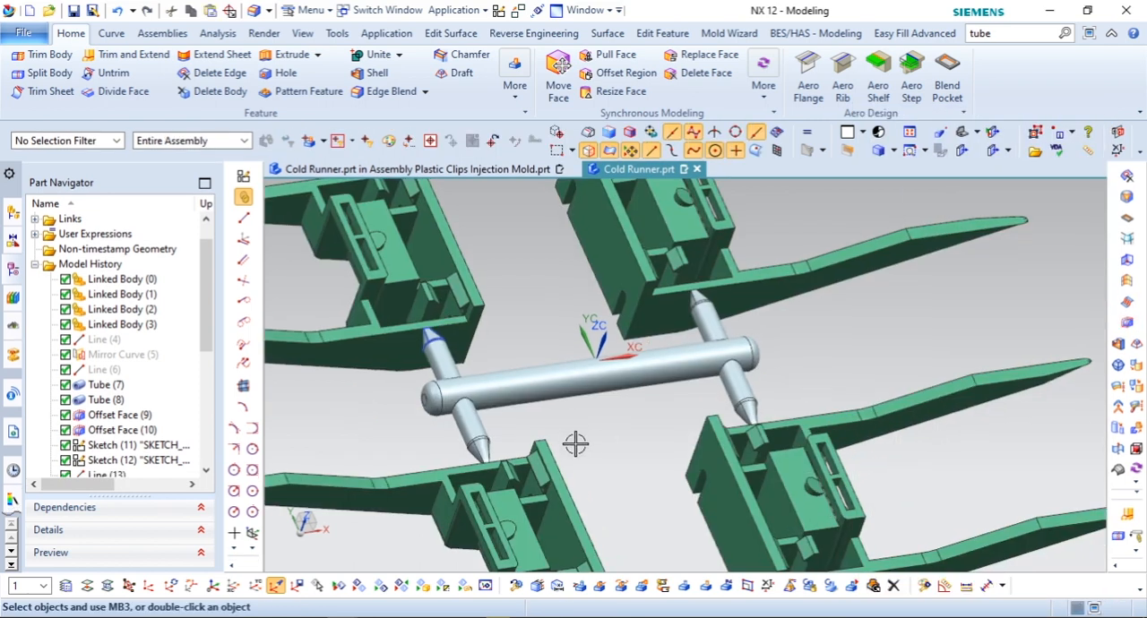
Step: Hide all curves and sketches in the part
left_click(339, 587)
left_click(951, 254)
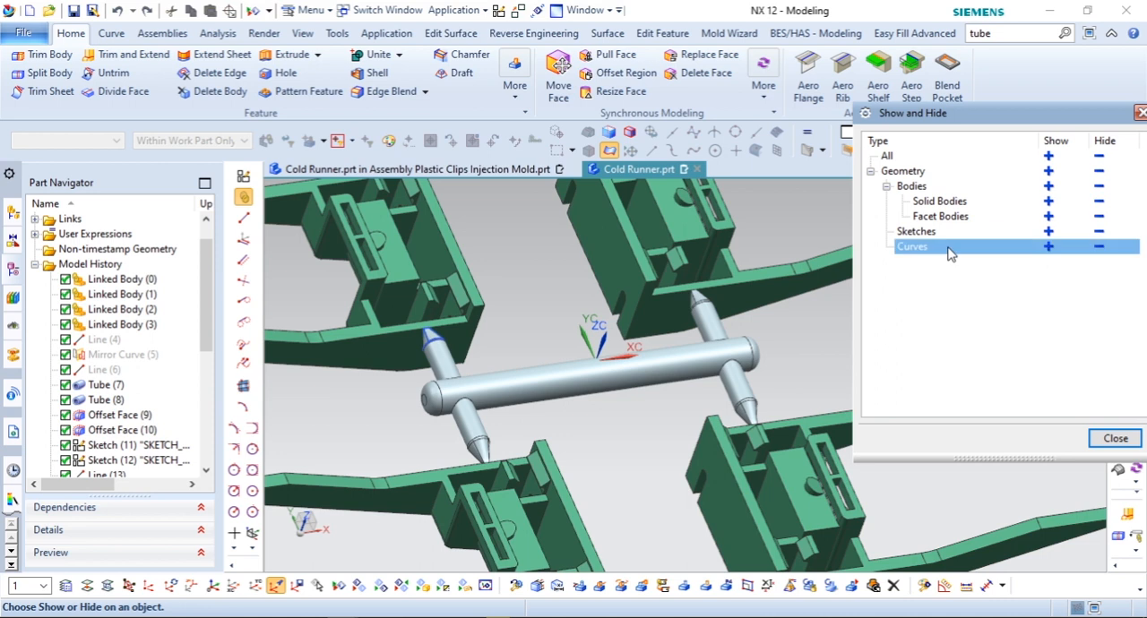
left_click(1105, 249)
left_click(1103, 234)
middle_click(1037, 266)
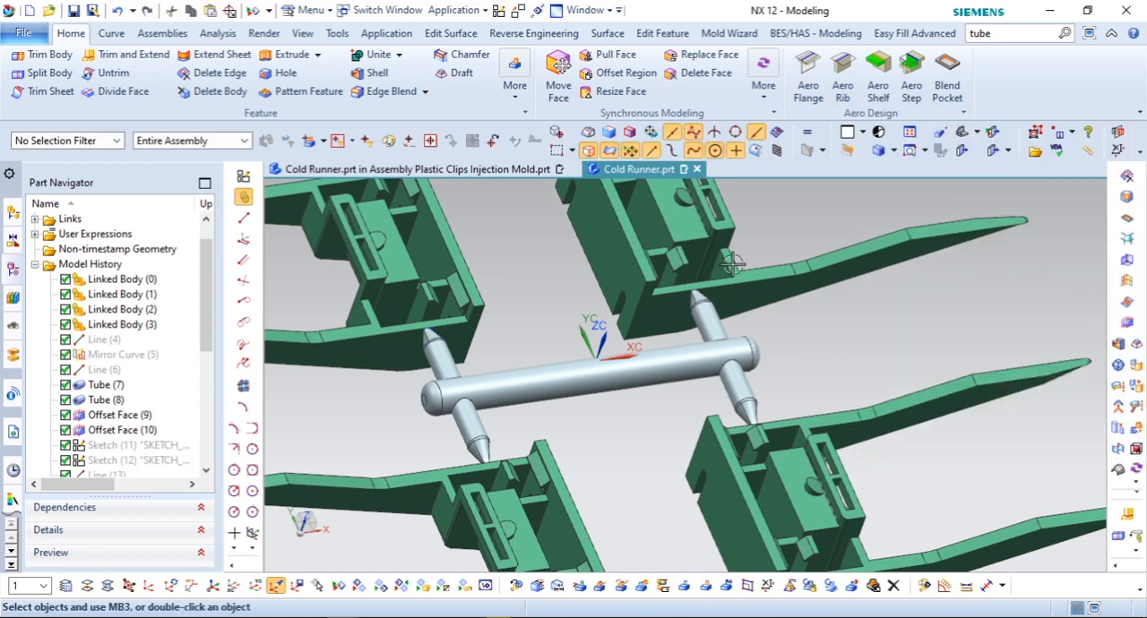
Step: Blend the four intersection edges between the main runner and the cross tubes with a 1.5 mm radius
scroll(732, 260, "down", 1)
left_click(374, 93)
scroll(565, 278, "up", 1)
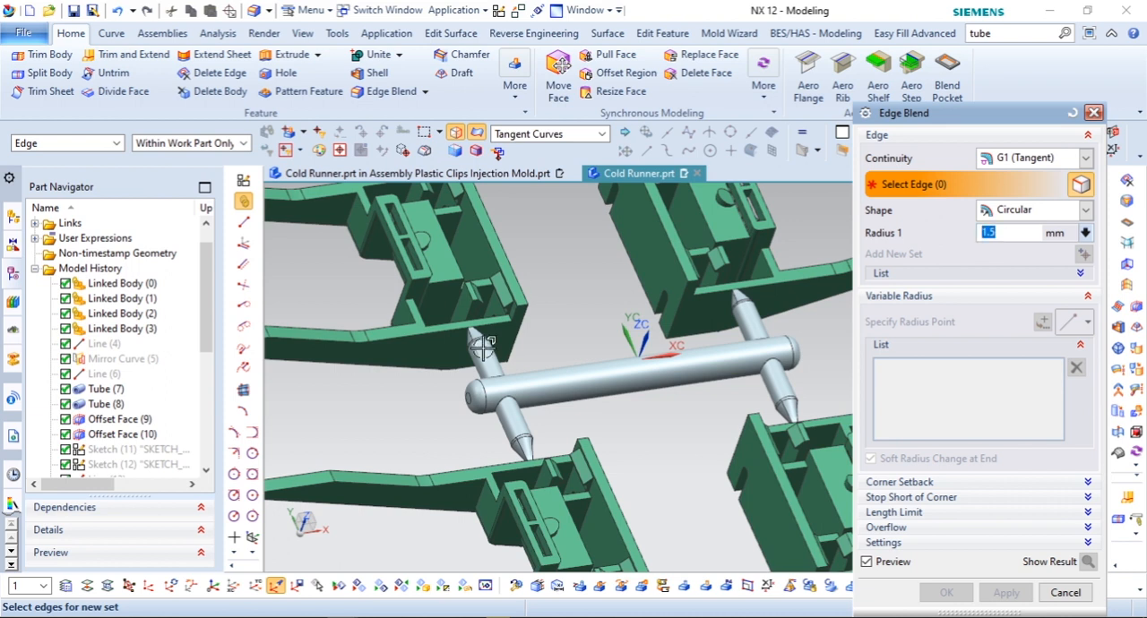
scroll(483, 347, "up", 2)
middle_click_drag(534, 394, 548, 400)
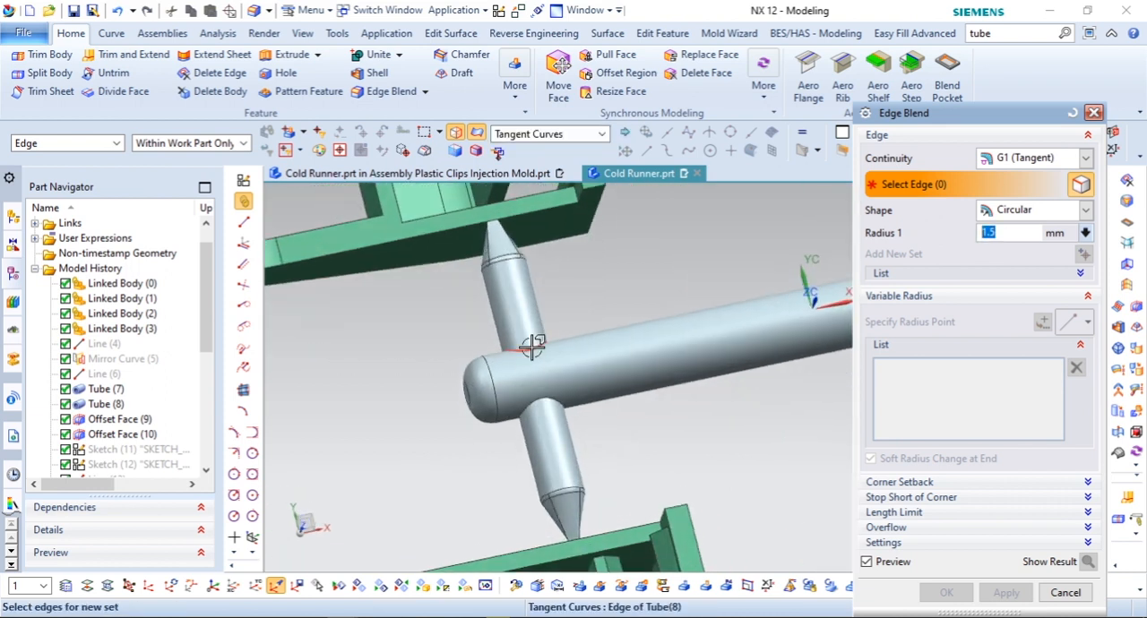
left_click(551, 399)
middle_click_drag(429, 366, 670, 312)
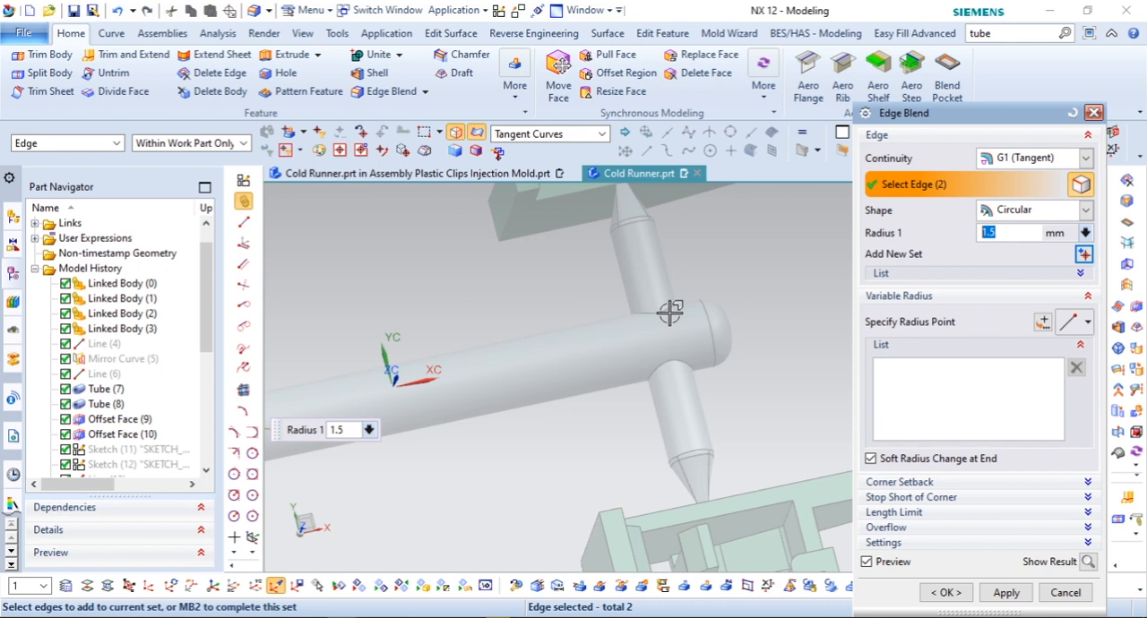
left_click(661, 313)
left_click(673, 362)
left_click(942, 592)
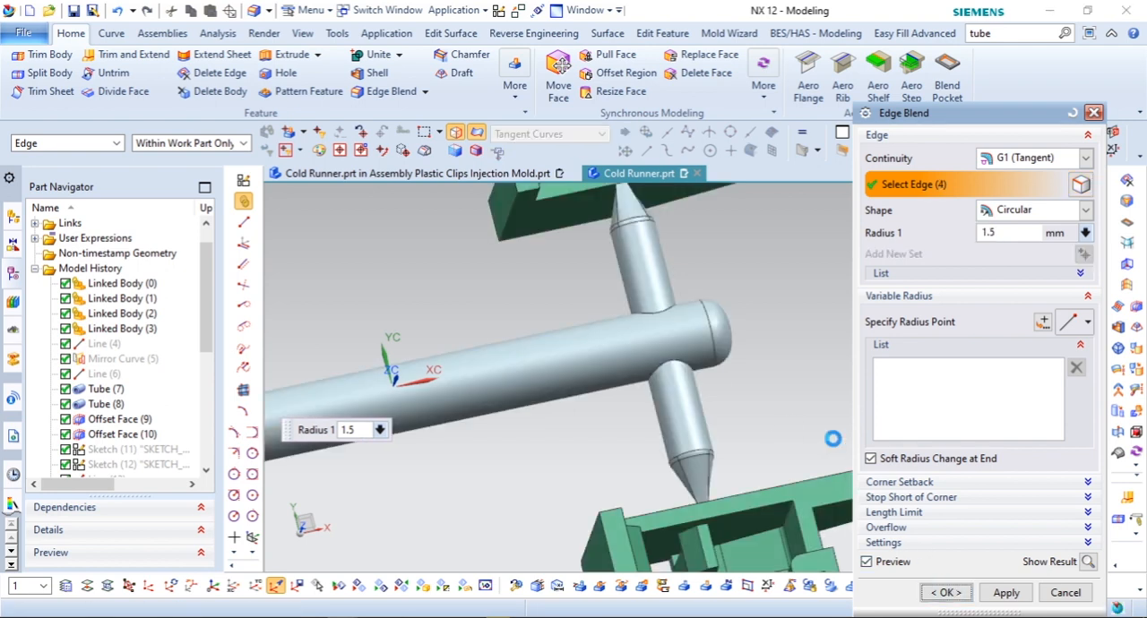
Step: Import the Parasolid file Runner_brcc.x_t from the Plastic Clips Injection Mold folder into the work part
scroll(774, 302, "down", 1)
scroll(776, 304, "down", 3)
key("F8")
scroll(643, 316, "down", 3)
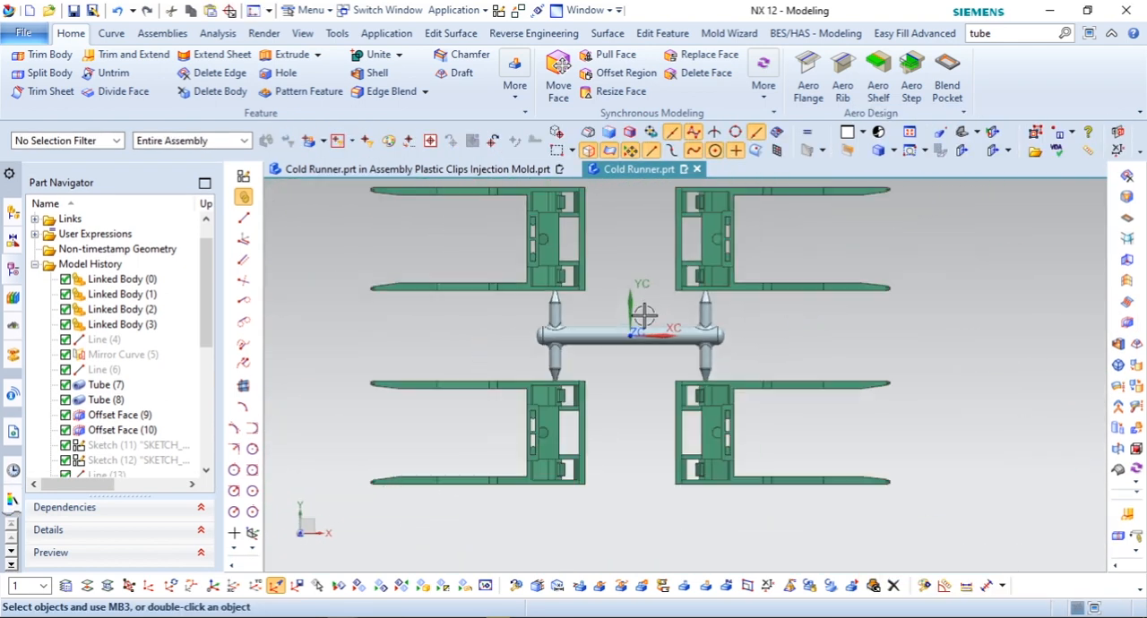
middle_click_drag(976, 376, 967, 414, "shift")
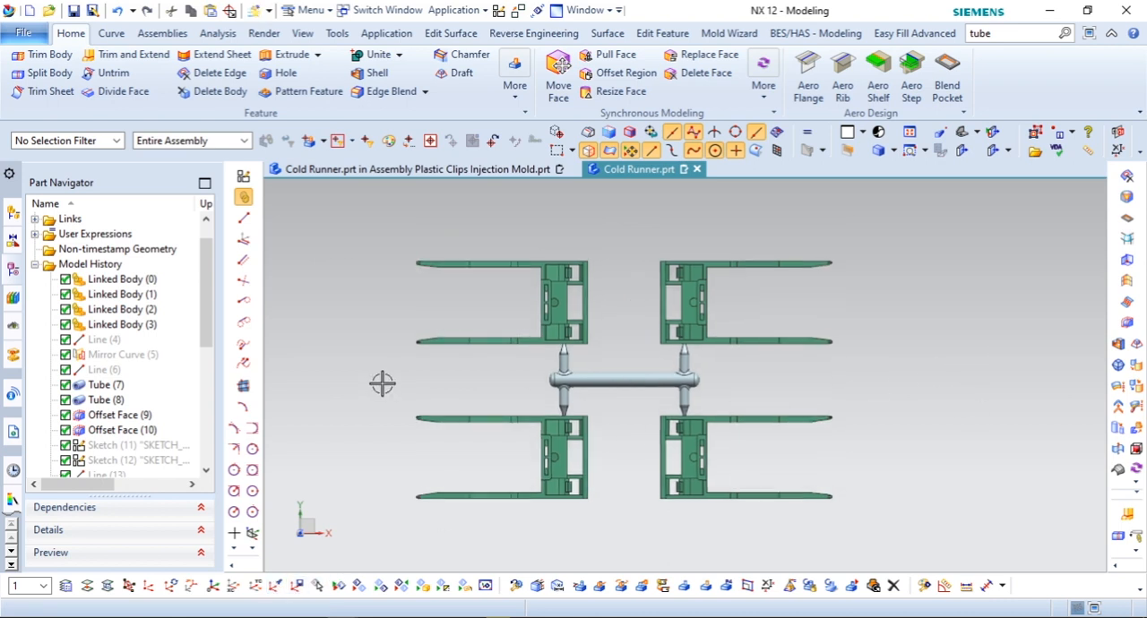
left_click(36, 40)
mouse_move(86, 247)
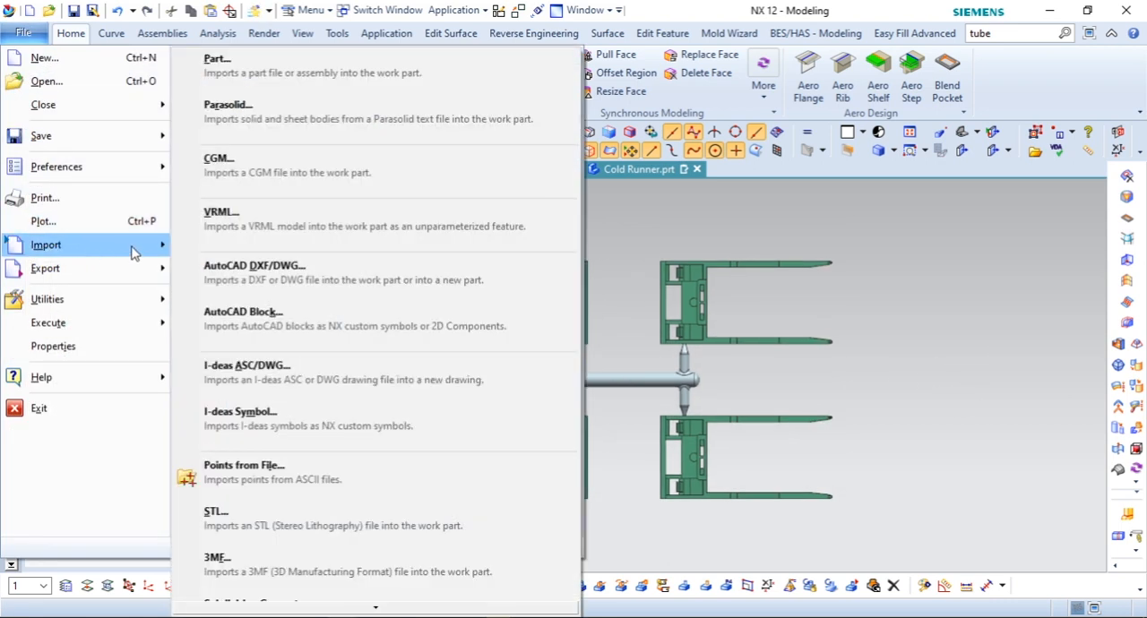
left_click(259, 121)
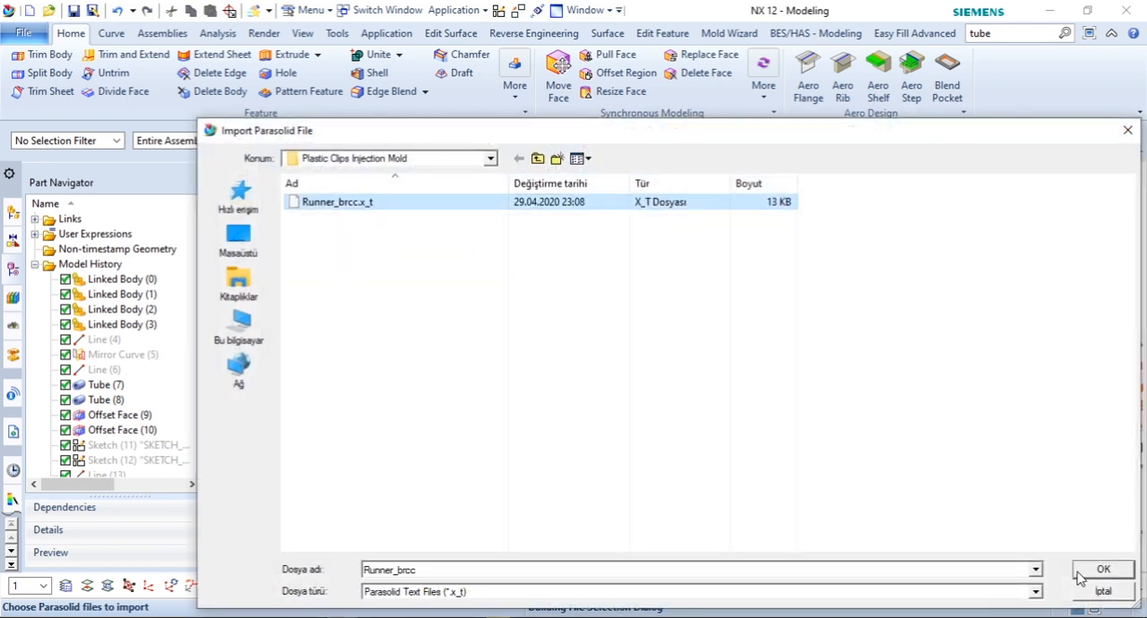
left_click(1103, 570)
Step: Move the original imported bushing body -3 mm along ZC using dynamic motion
middle_click_drag(699, 376, 656, 285)
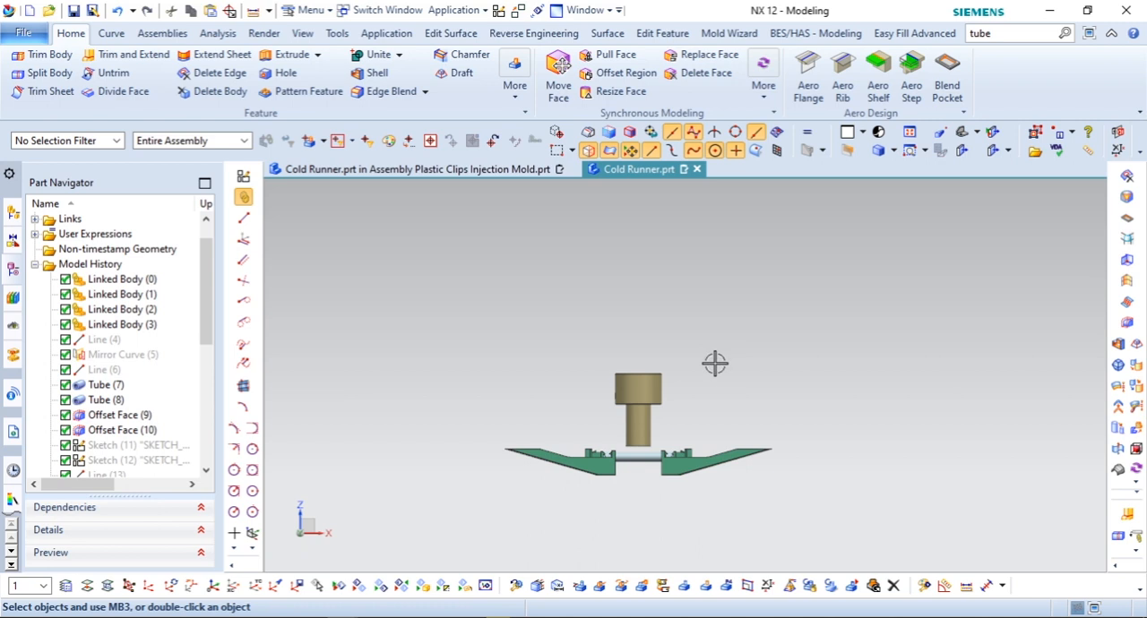
scroll(720, 345, "up", 5)
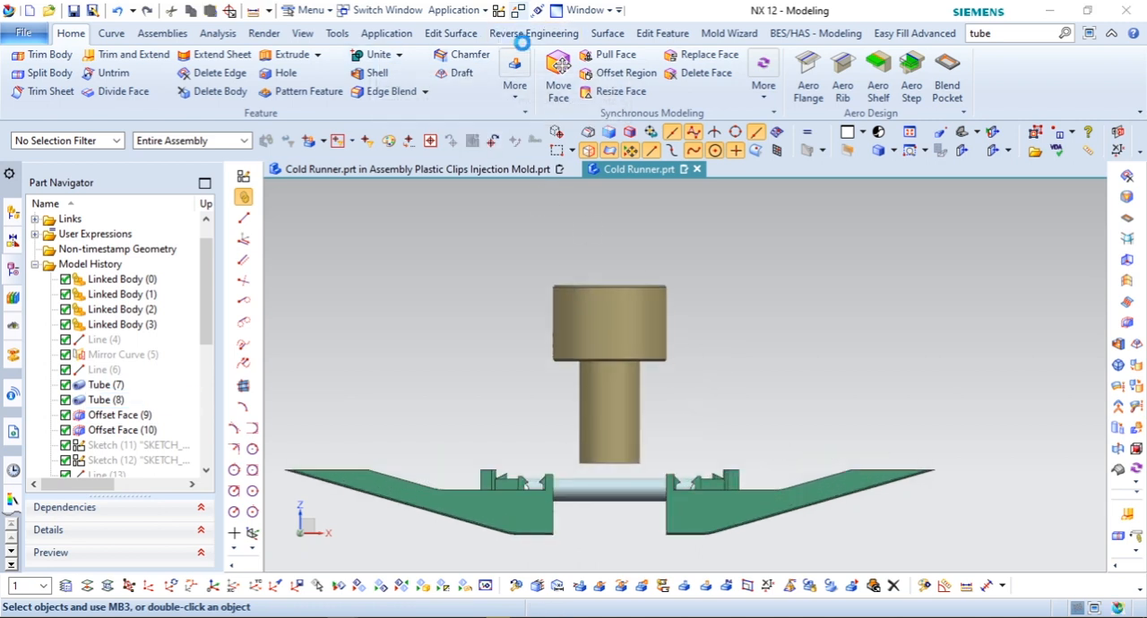
left_click(650, 305)
left_click(1085, 212)
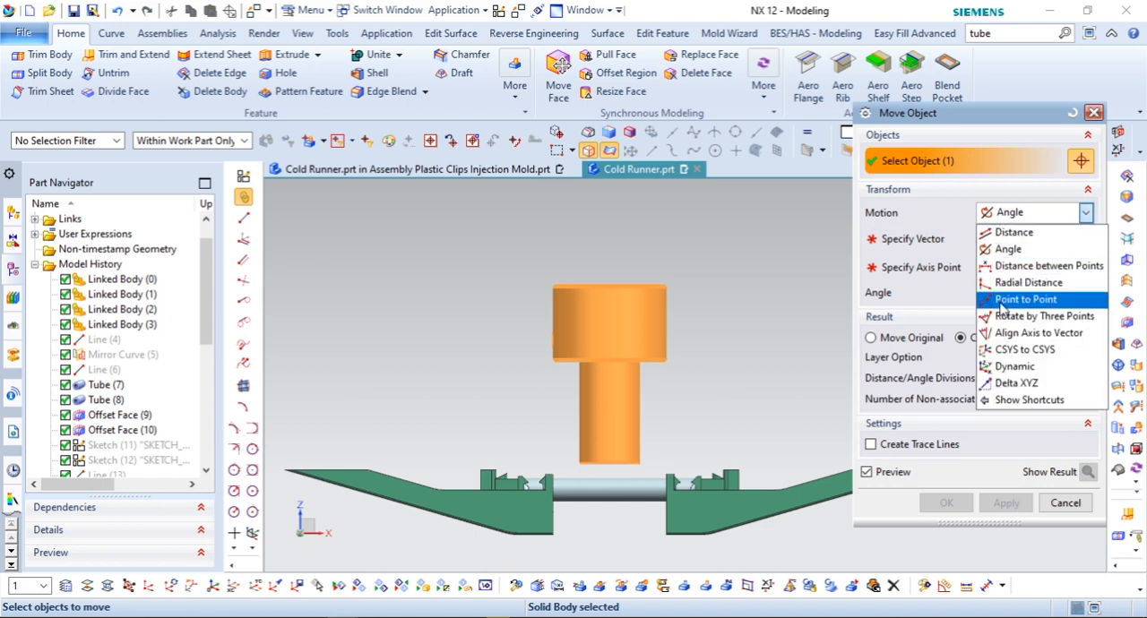
left_click(1009, 367)
left_click(905, 306)
left_click(617, 235)
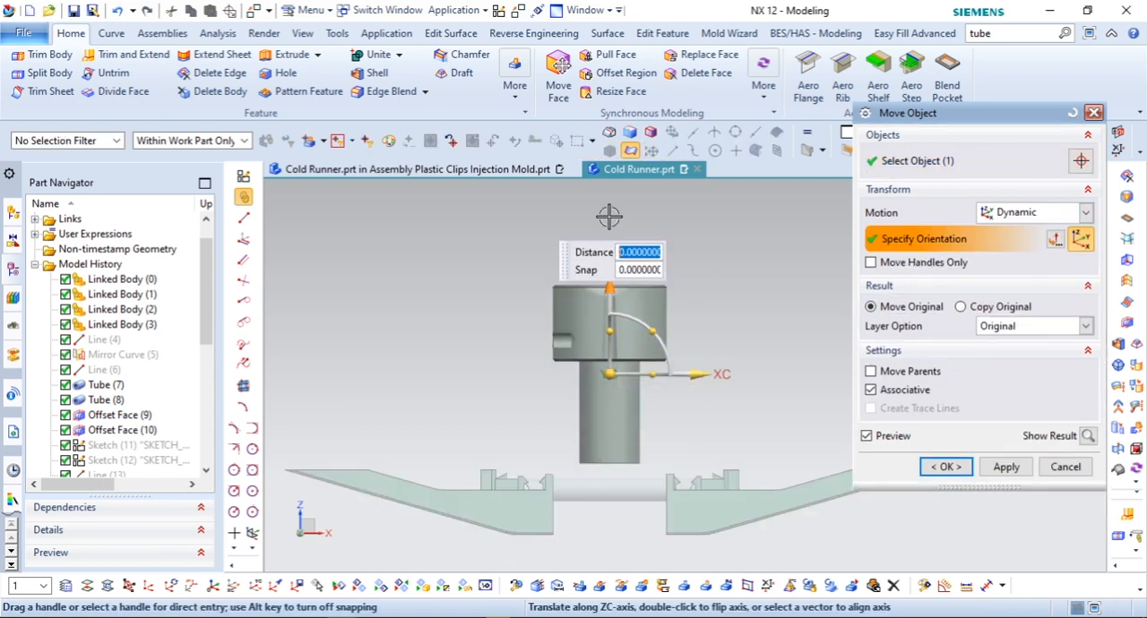
type("-3")
key("Return")
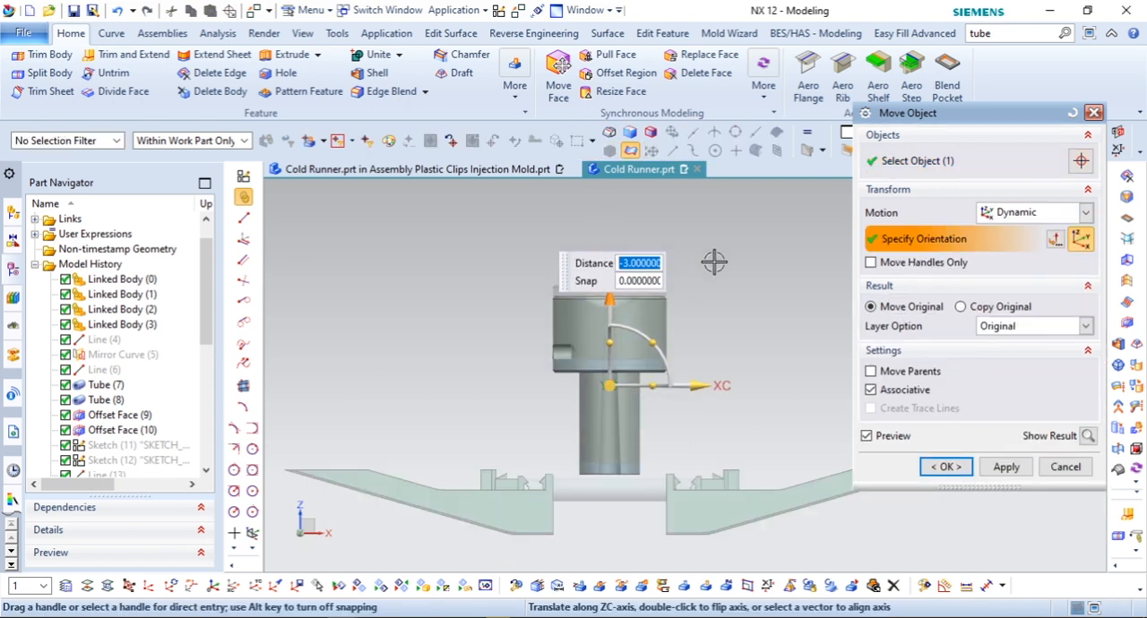
left_click(946, 467)
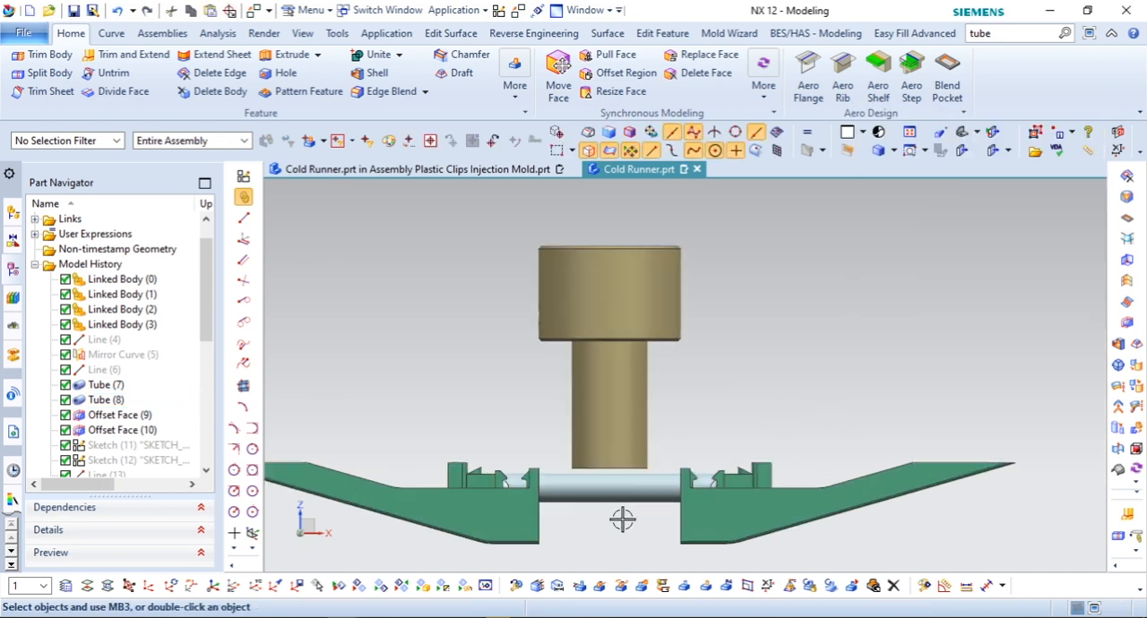
Step: Edit the bushing's Move Object feature to shift the body a further -0.75 mm along ZC
scroll(134, 394, "down", 7)
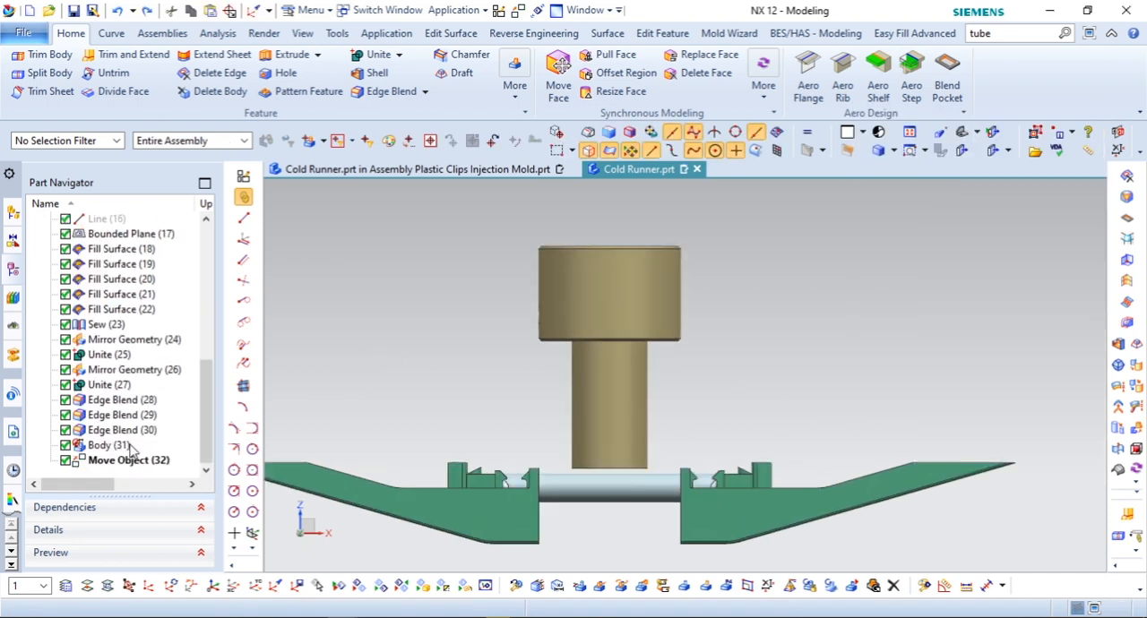
double_click(128, 459)
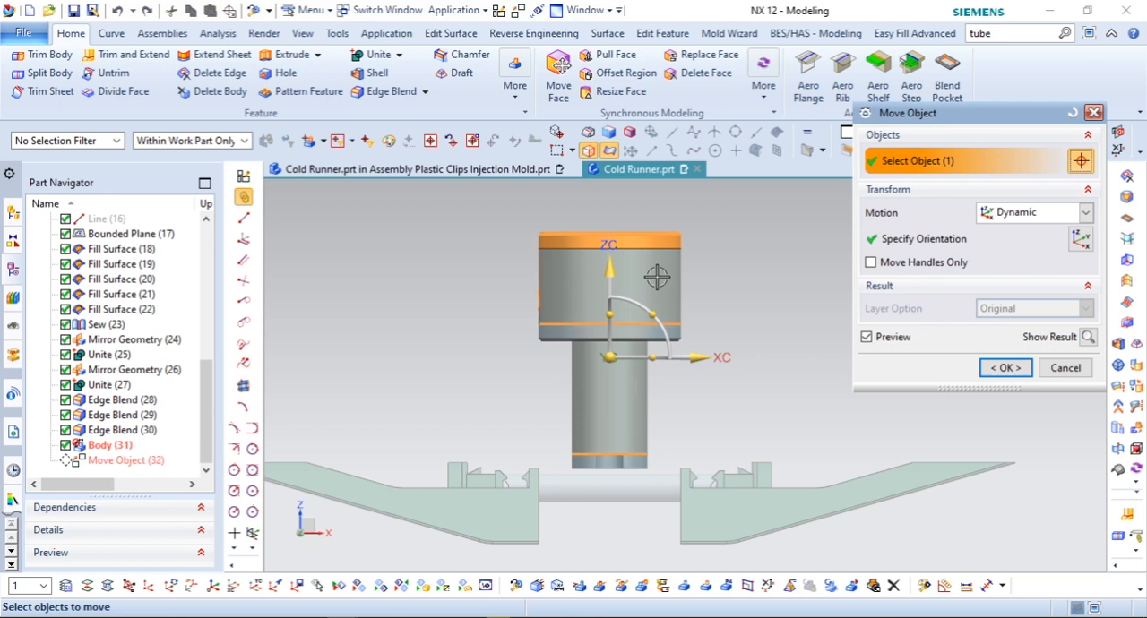
left_click(609, 269)
type("-0.7")
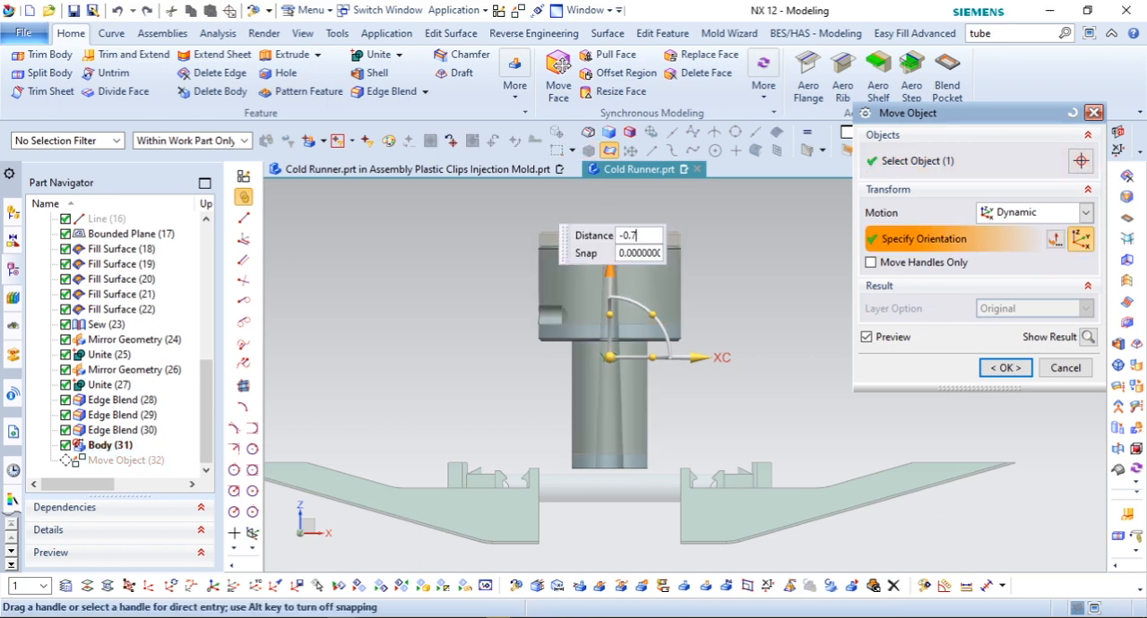
type("5")
key("Return")
left_click(1006, 367)
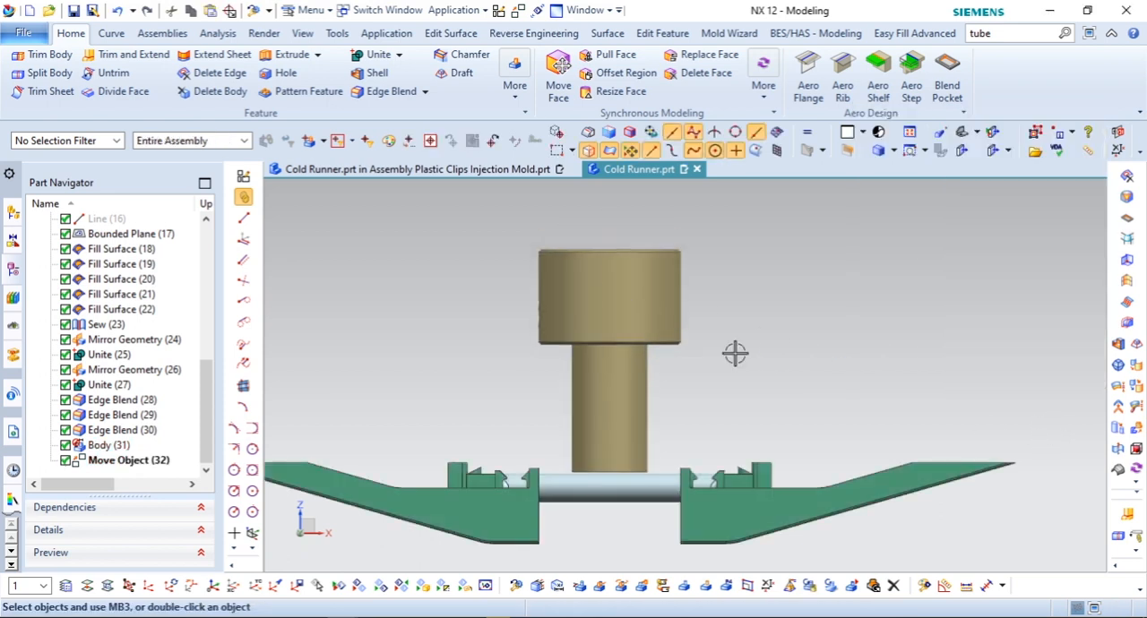
Step: Extract the bushing's tapered inner bore face as the sprue surface, hiding the original bushing body
scroll(673, 340, "down", 3)
middle_click_drag(673, 340, 651, 311)
scroll(651, 311, "up", 3)
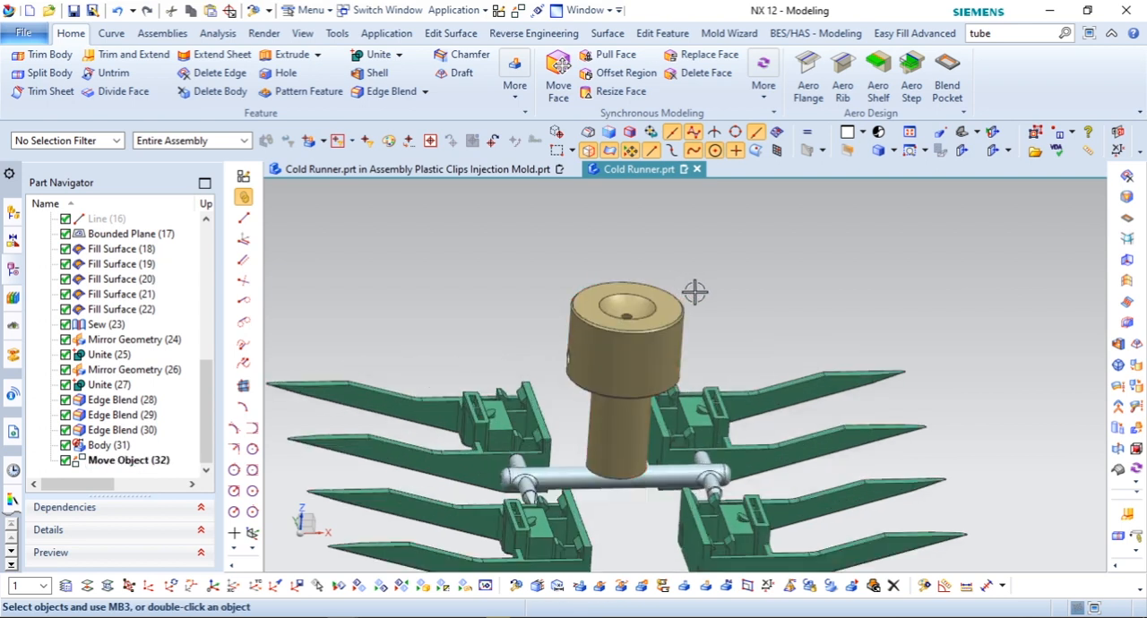
left_click(513, 89)
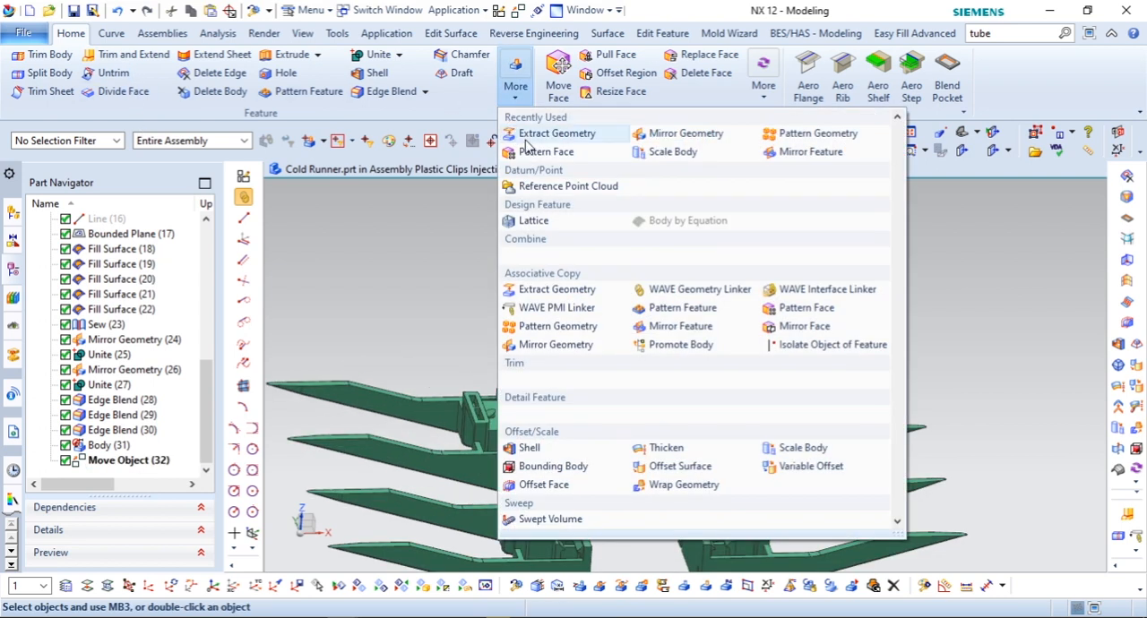
left_click(528, 137)
scroll(615, 305, "up", 5)
left_click(573, 289)
left_click(950, 381)
scroll(599, 249, "down", 6)
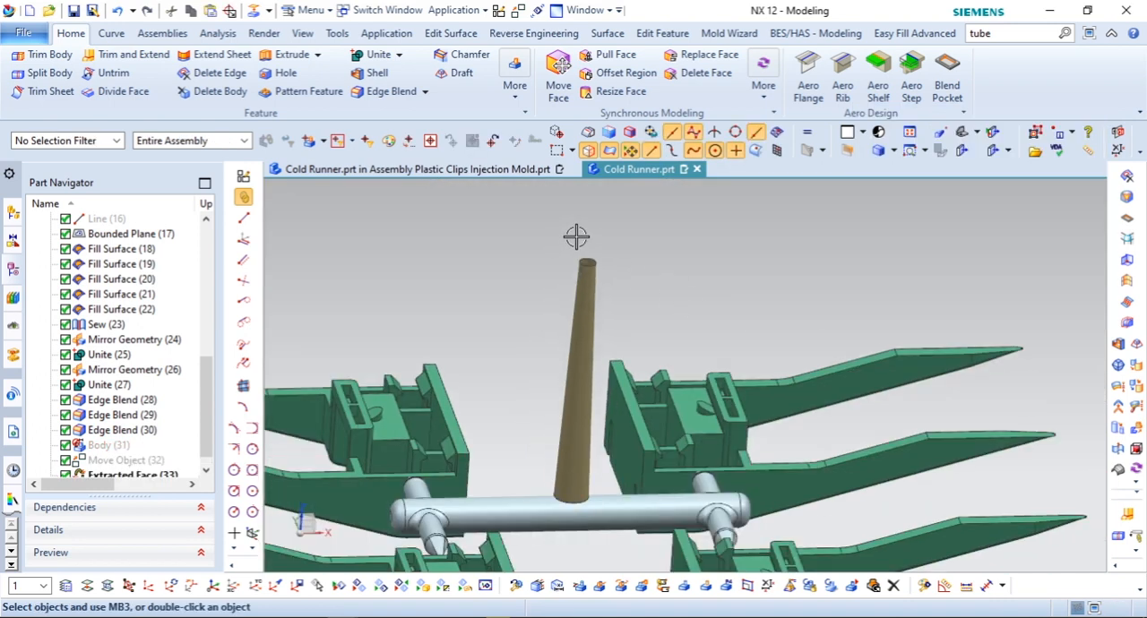
Step: Close the upper and lower ends of the extracted sprue surface with bounded planes
scroll(576, 237, "down", 2)
left_click(606, 33)
left_click(160, 55)
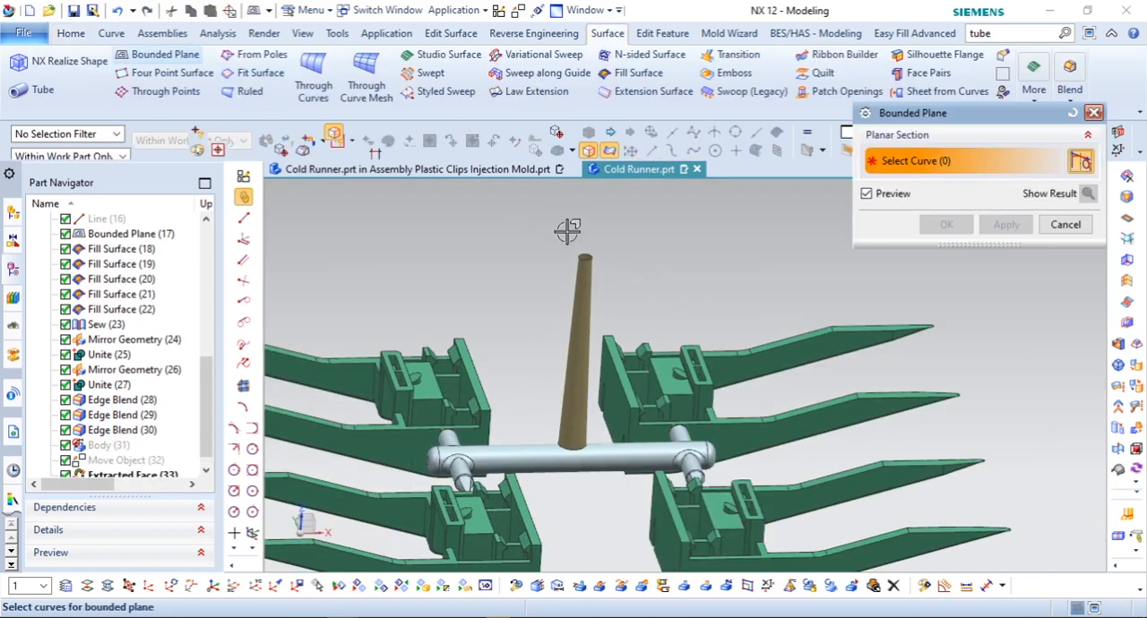
scroll(567, 230, "up", 3)
left_click(591, 256)
left_click(1003, 225)
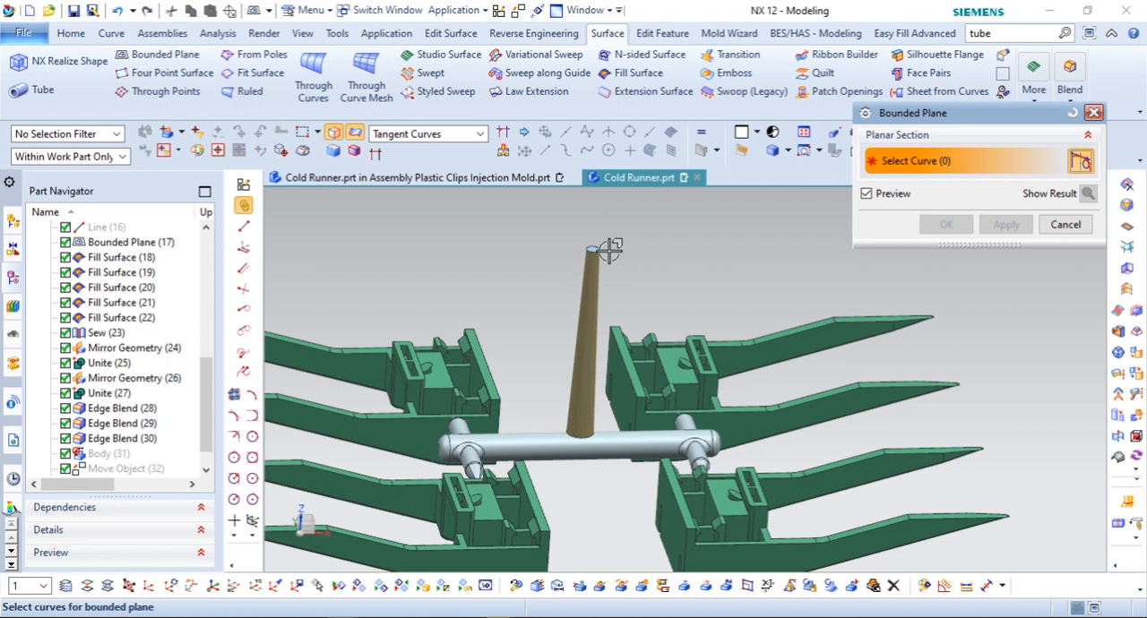
scroll(582, 419, "up", 4)
left_click(583, 404)
left_click(946, 224)
scroll(538, 385, "down", 5)
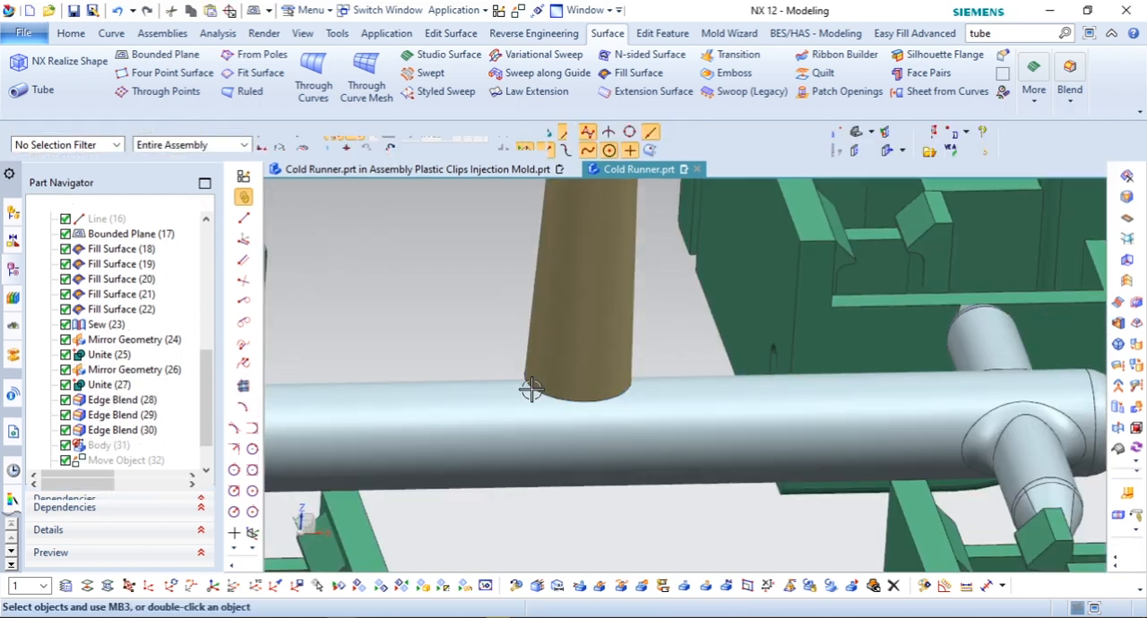
left_click(70, 34)
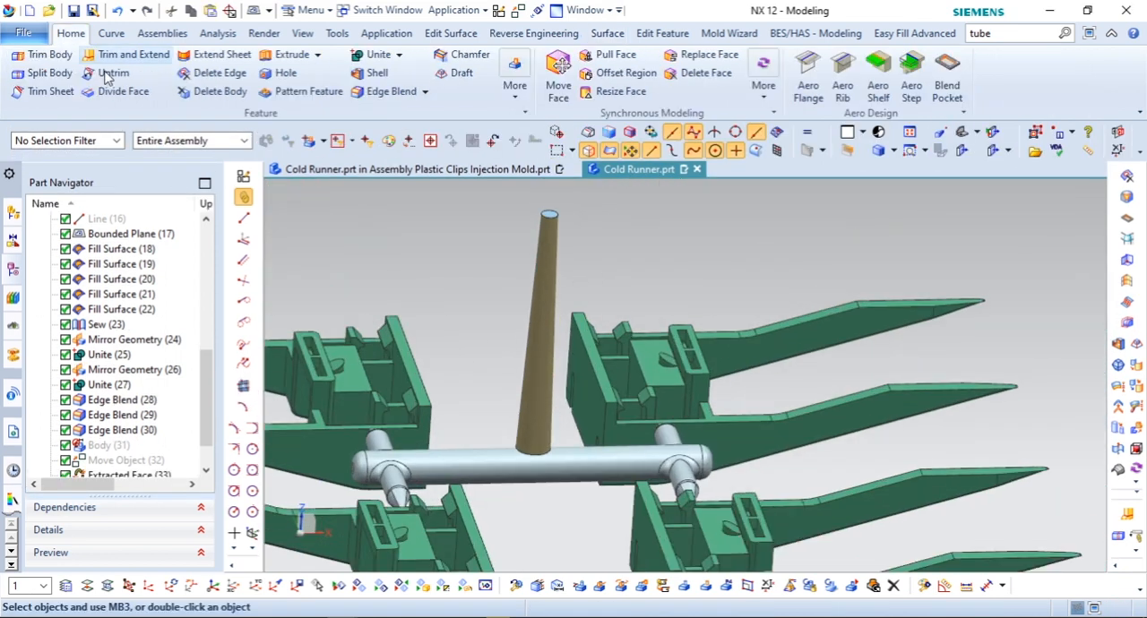
Step: Sew the tapered sprue surface with its two bounded end planes into a solid body
left_click(398, 55)
left_click(385, 189)
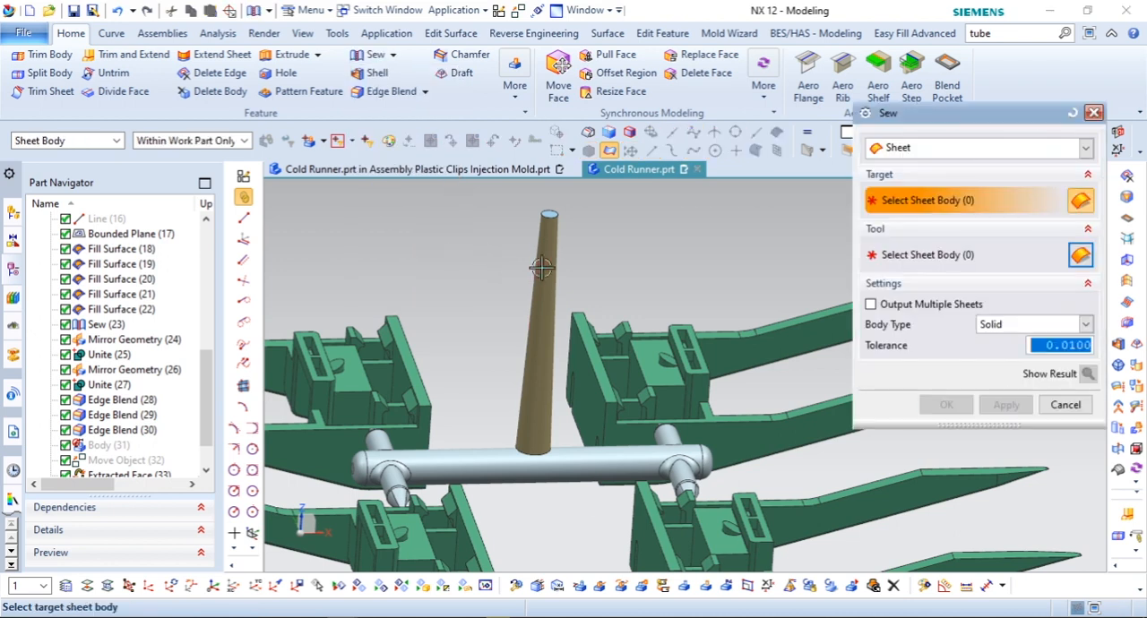
left_click(555, 329)
right_click_drag(677, 257, 653, 257)
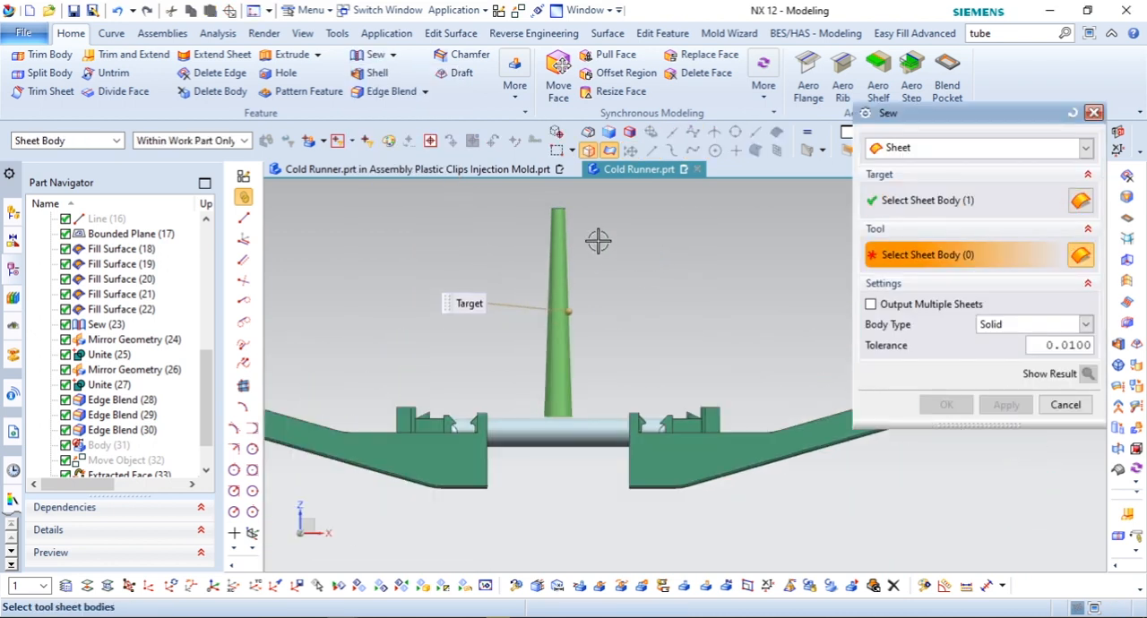
left_click(605, 414)
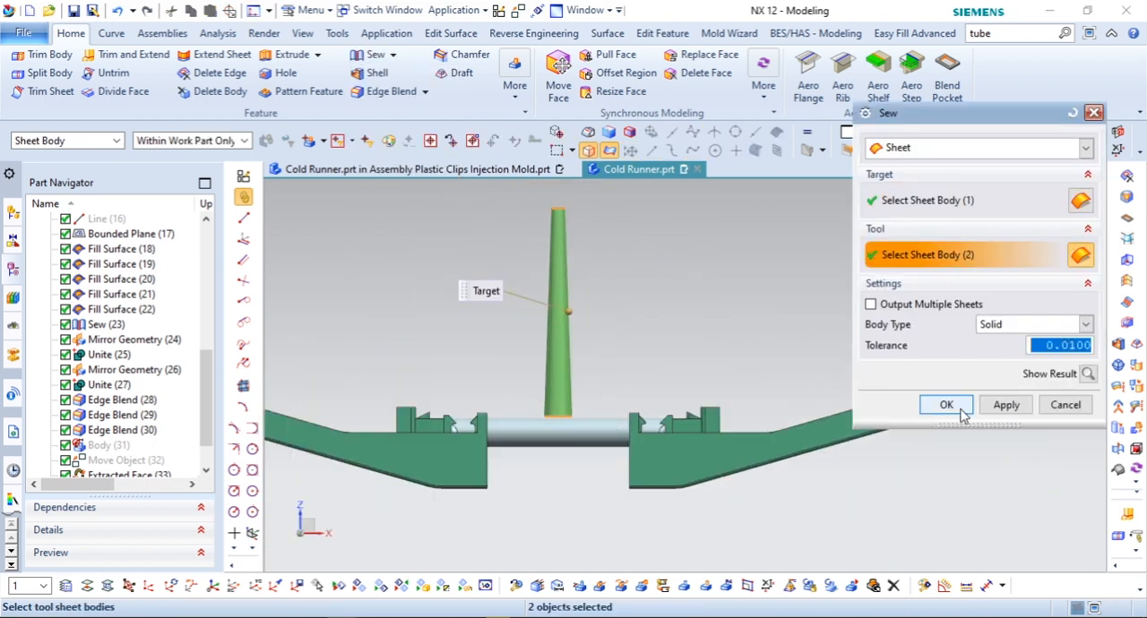
left_click(947, 404)
Step: Offset the sprue's lower end face by 8 mm so it extends down through the main runner
middle_click_drag(587, 555, 788, 289)
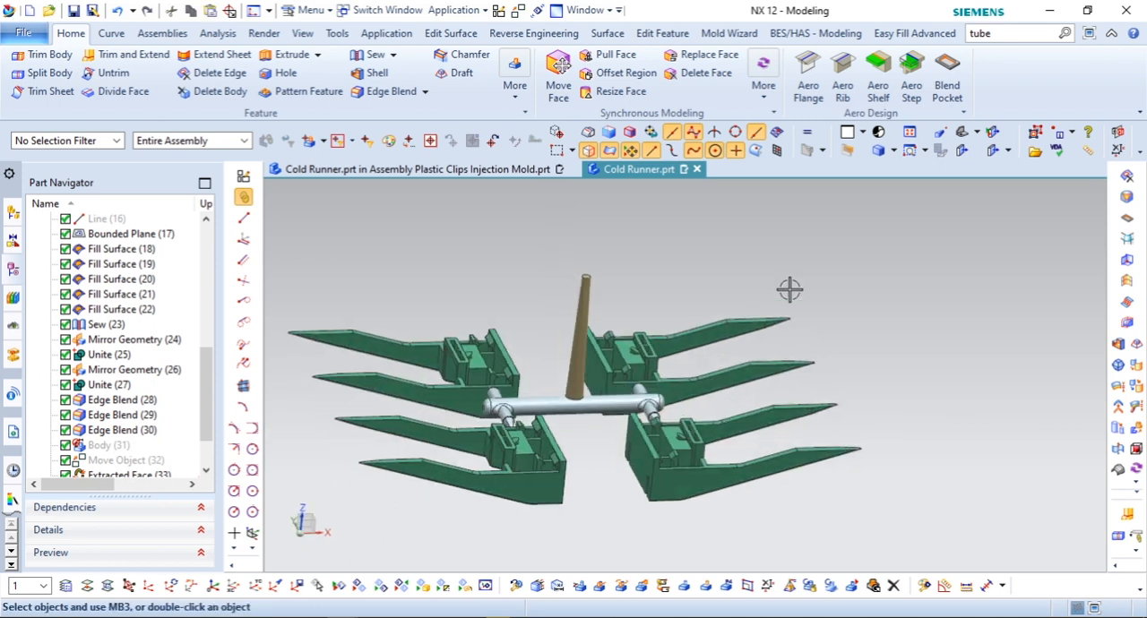
scroll(577, 414, "up", 2)
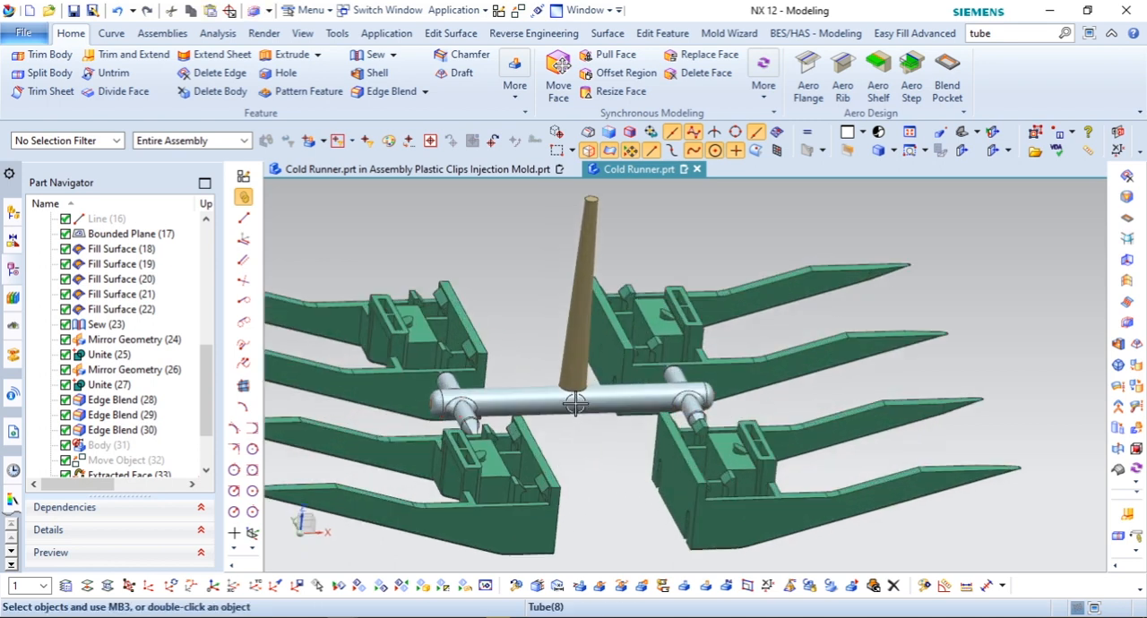
middle_click_drag(578, 408, 661, 323)
right_click_drag(677, 297, 652, 297)
scroll(544, 414, "up", 2)
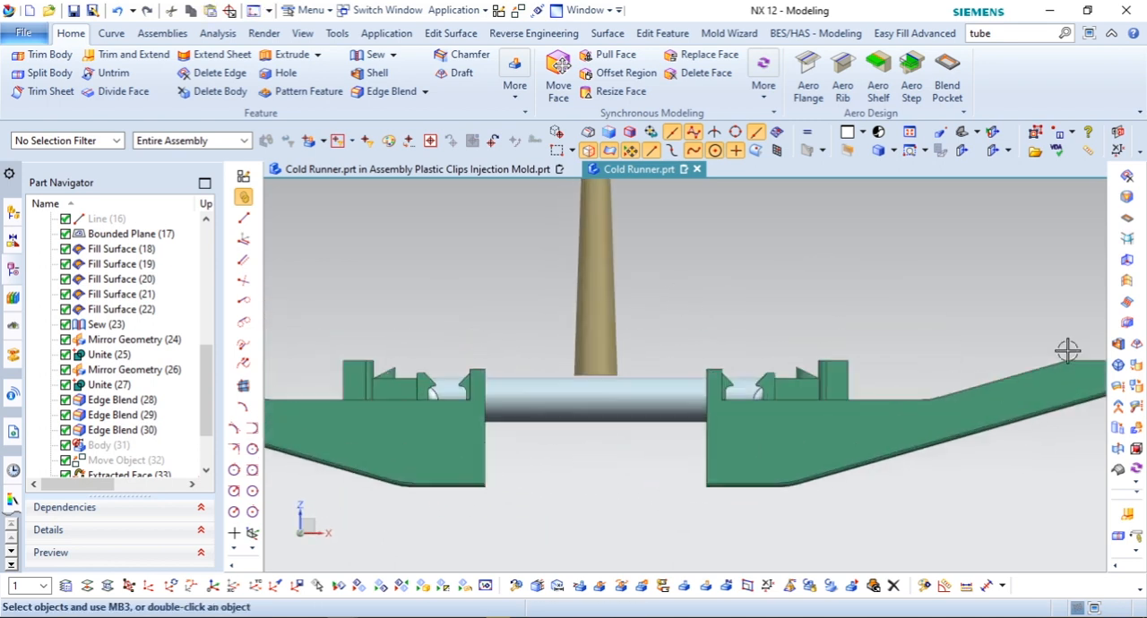
left_click(1127, 325)
scroll(687, 366, "up", 1)
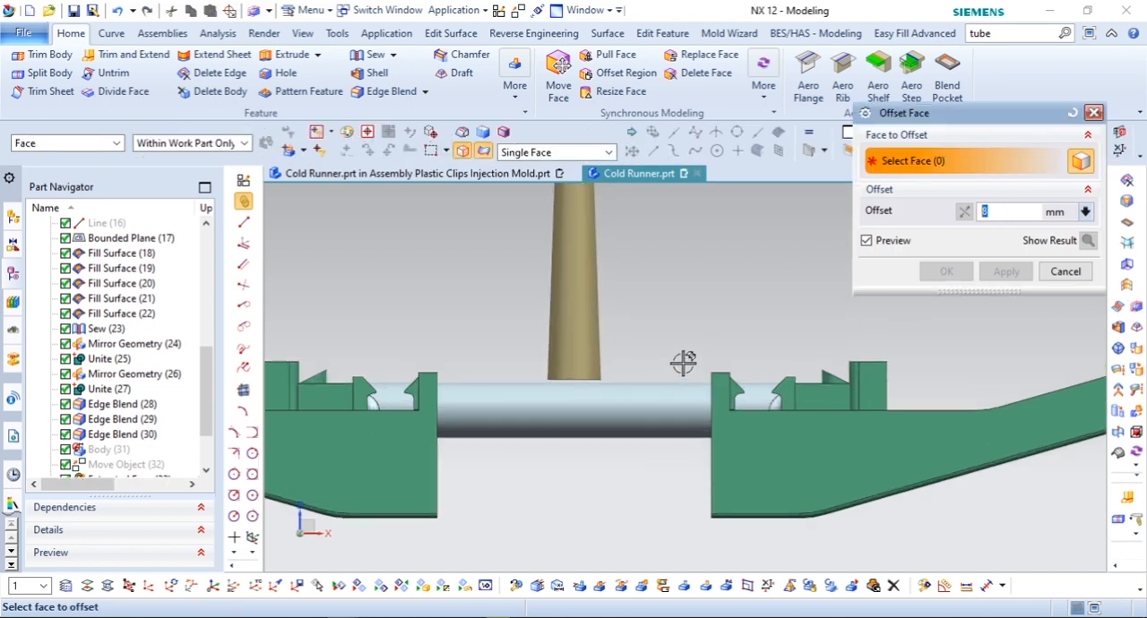
left_click_drag(566, 465, 540, 502)
left_click(945, 273)
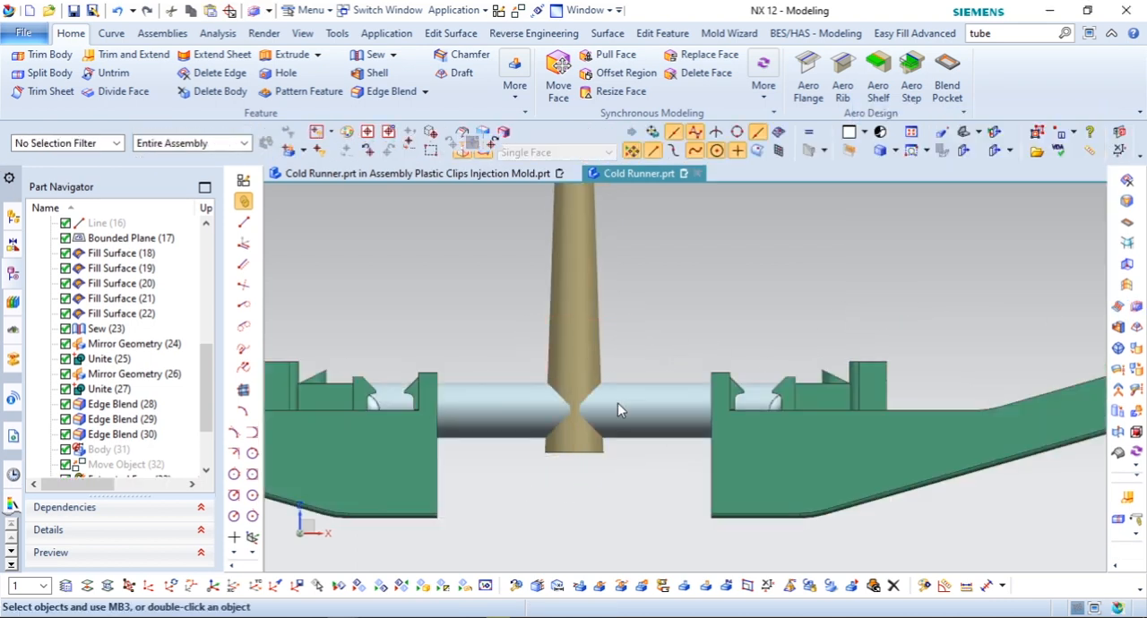
Step: Unite the sprue body with the runner body, using the runner as the target
scroll(612, 402, "down", 4)
middle_click_drag(612, 402, 621, 416)
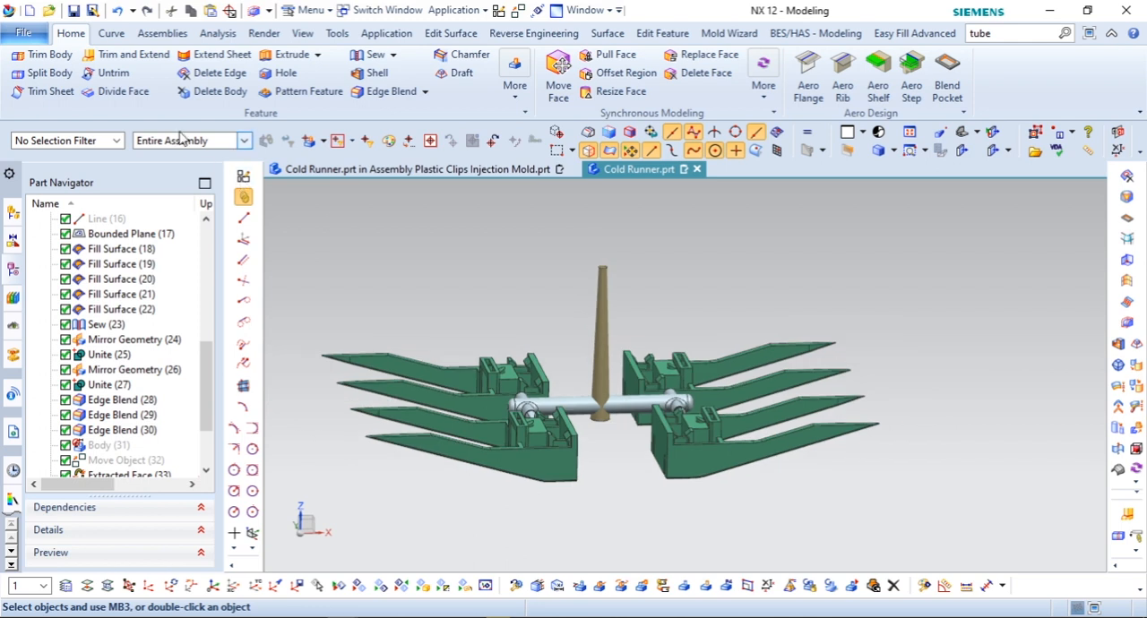
left_click(392, 55)
left_click(385, 74)
scroll(584, 358, "up", 2)
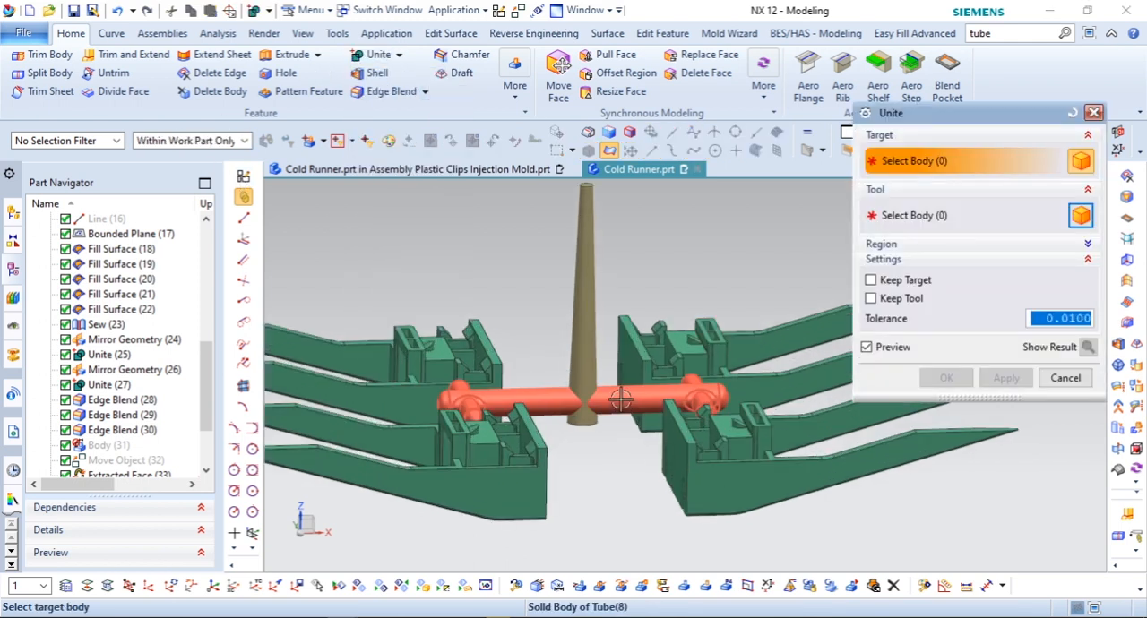
left_click(502, 401)
left_click(584, 336)
left_click(948, 378)
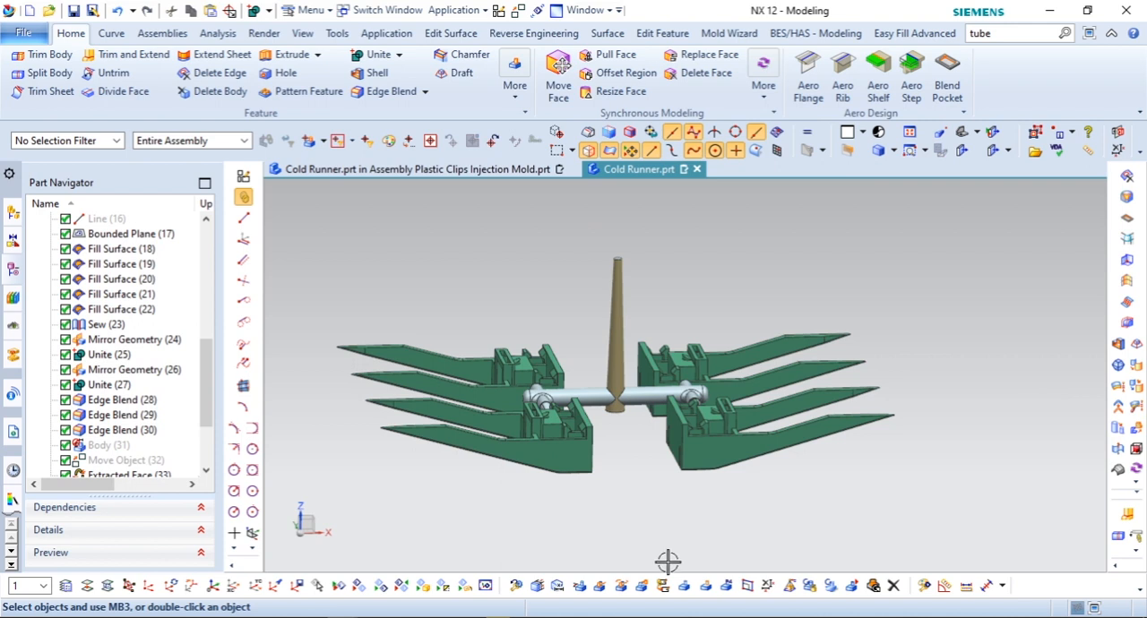
Step: Change the display color of the united runner and sprue body to Medium Turquoise
left_click(924, 585)
left_click(659, 395)
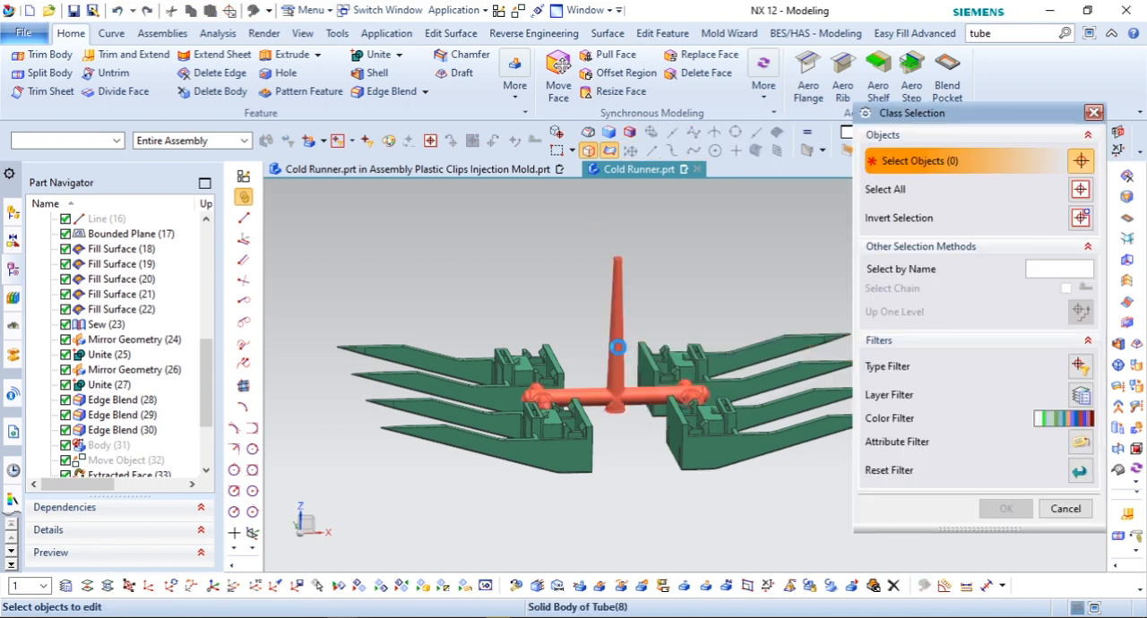
left_click(1006, 506)
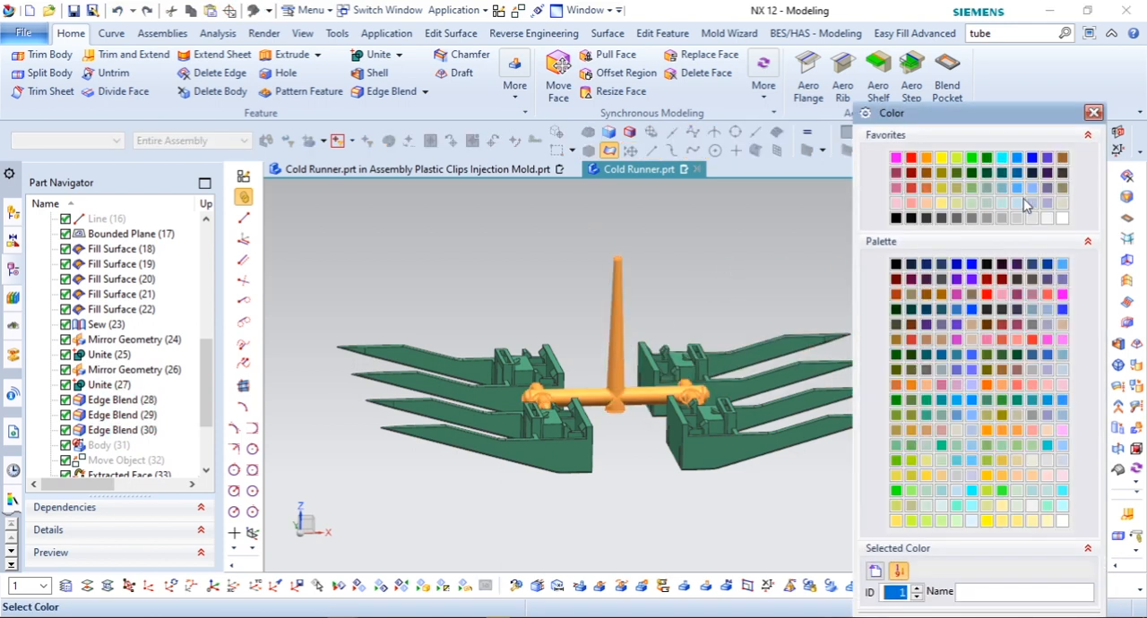
left_click(1002, 188)
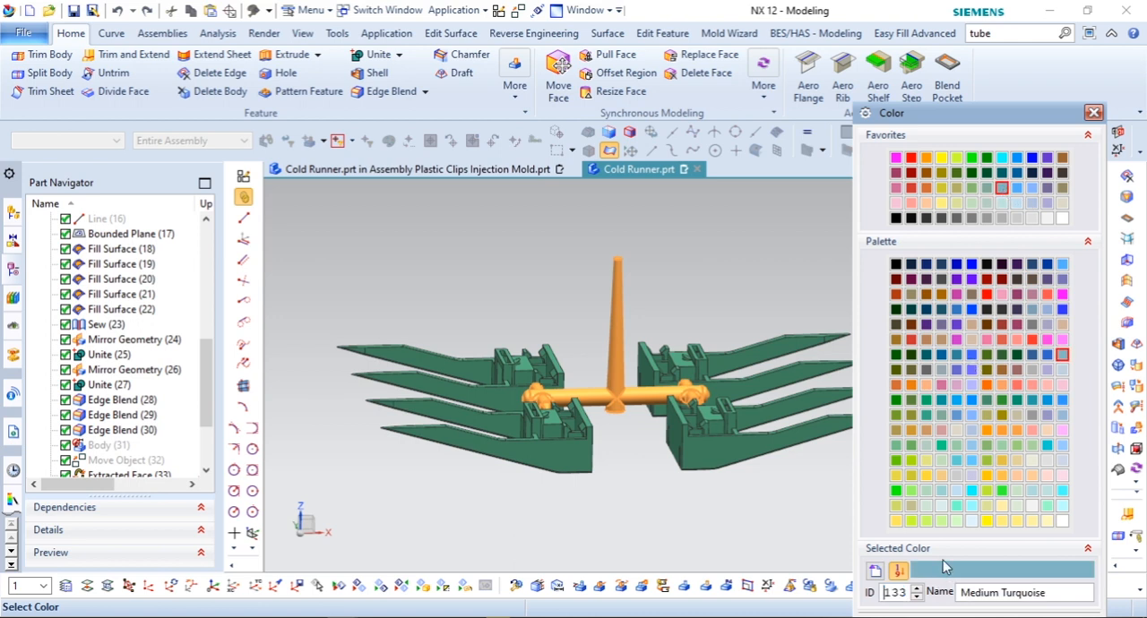
left_click_drag(985, 121, 986, 63)
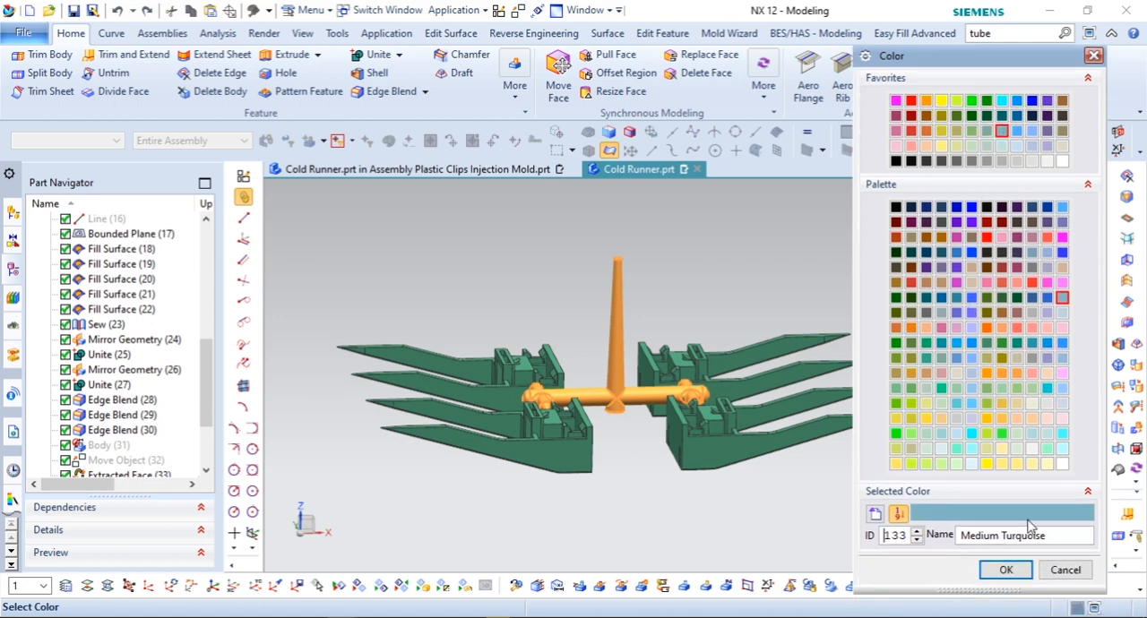
left_click(1005, 571)
left_click(1006, 486)
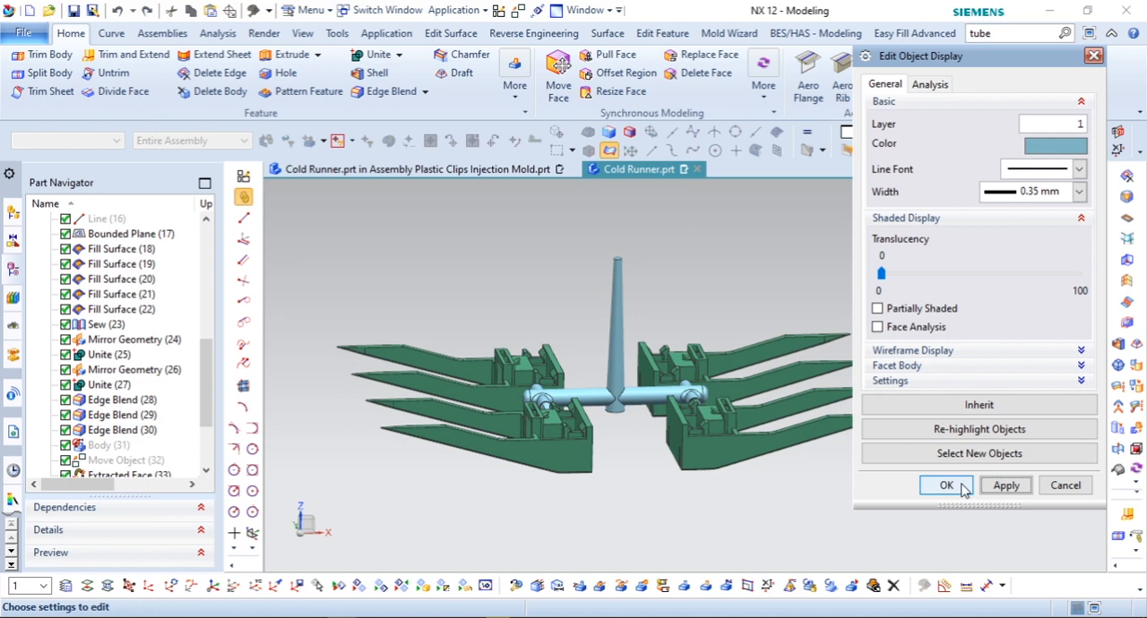
left_click(1065, 486)
Step: Change the display color of all four plastic clip bodies to red
middle_click_drag(596, 350, 809, 546)
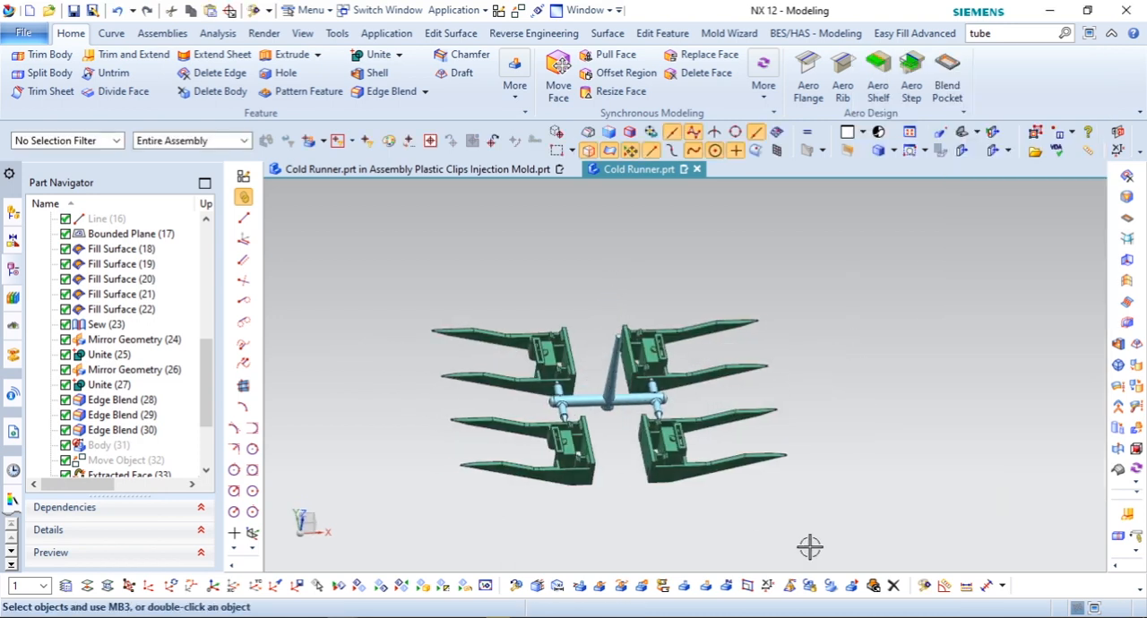
left_click(925, 588)
left_click(678, 442)
left_click(661, 342)
left_click(558, 357)
left_click(579, 426)
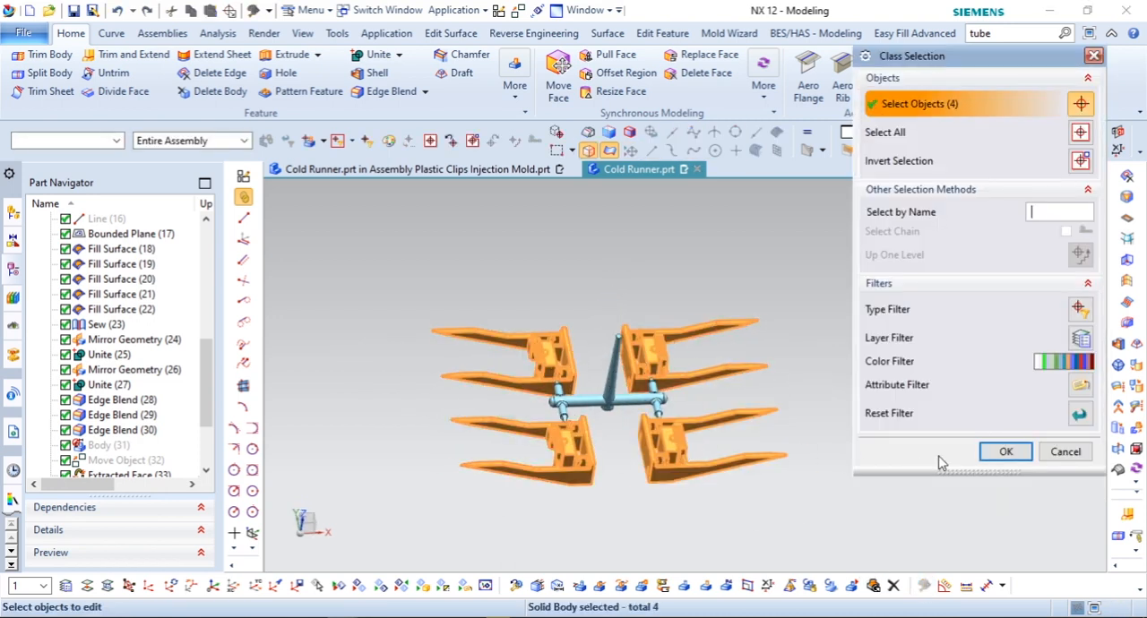
left_click(1005, 452)
left_click(1056, 149)
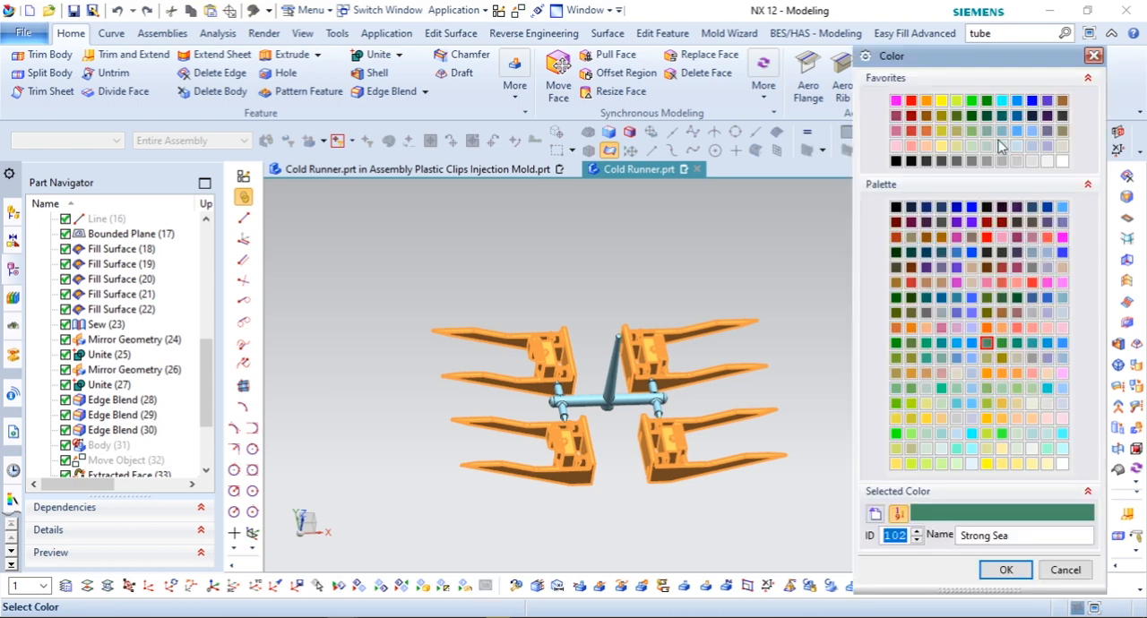
left_click(913, 131)
left_click(1004, 571)
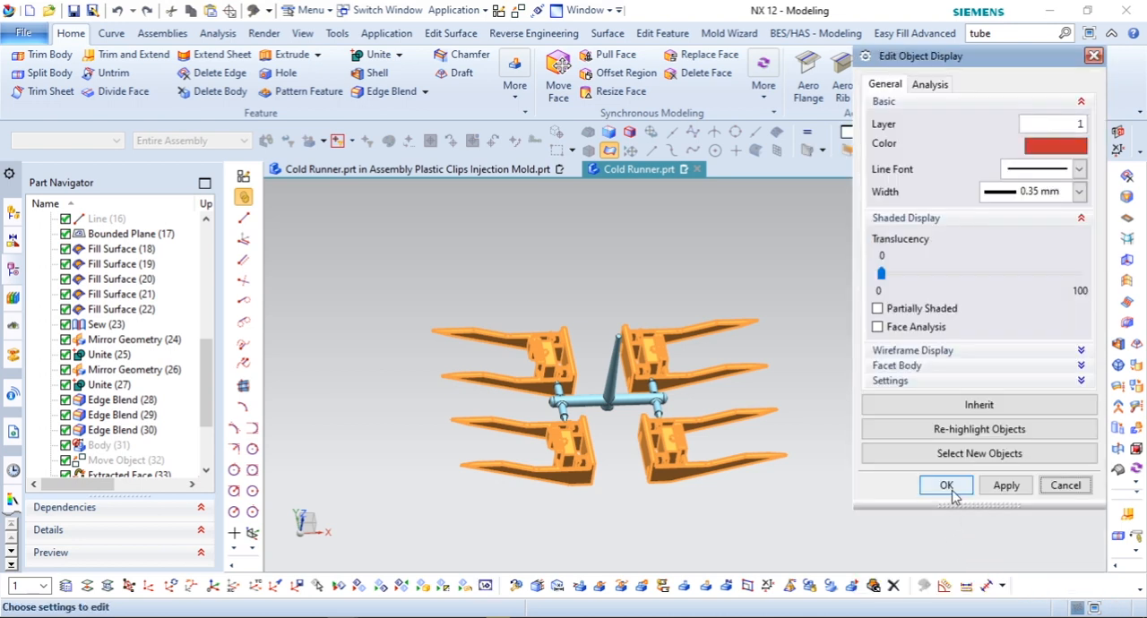
left_click(945, 483)
Step: Examine the runner, gates and sprue junction among the clips from above and below
scroll(615, 360, "up", 5)
middle_click_drag(616, 355, 612, 379)
scroll(579, 284, "up", 5)
scroll(579, 284, "up", 2)
middle_click_drag(591, 280, 558, 257)
scroll(618, 260, "down", 3)
scroll(628, 259, "down", 3)
mouse_move(668, 272)
middle_mouse_down()
mouse_move(678, 256)
mouse_move(679, 292)
middle_mouse_up()
scroll(678, 291, "up", 1)
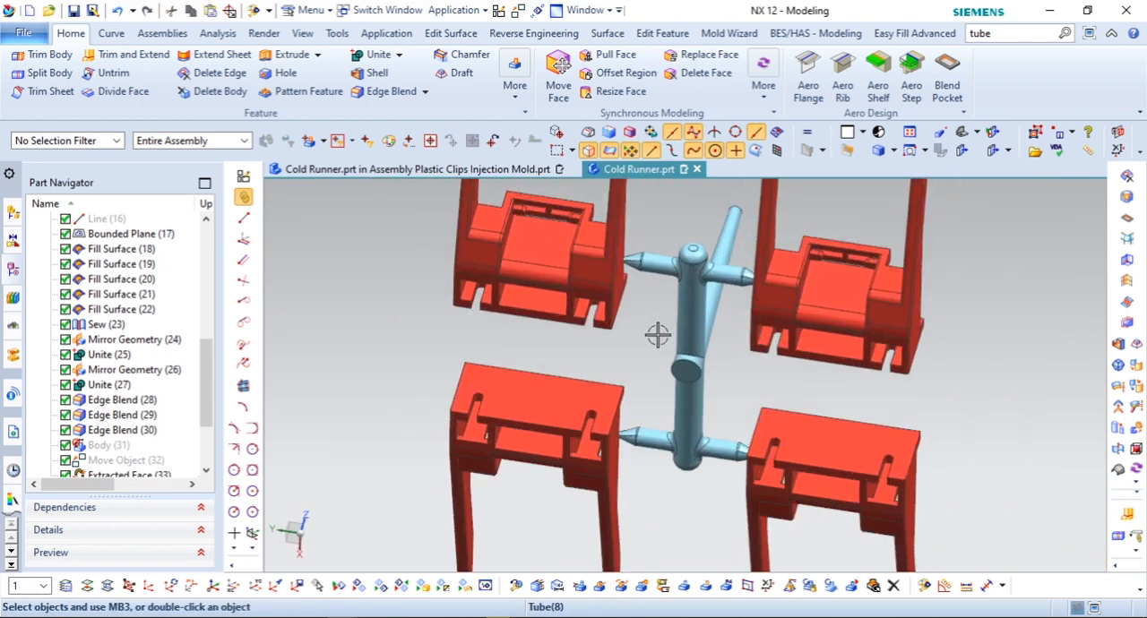
scroll(649, 336, "down", 3)
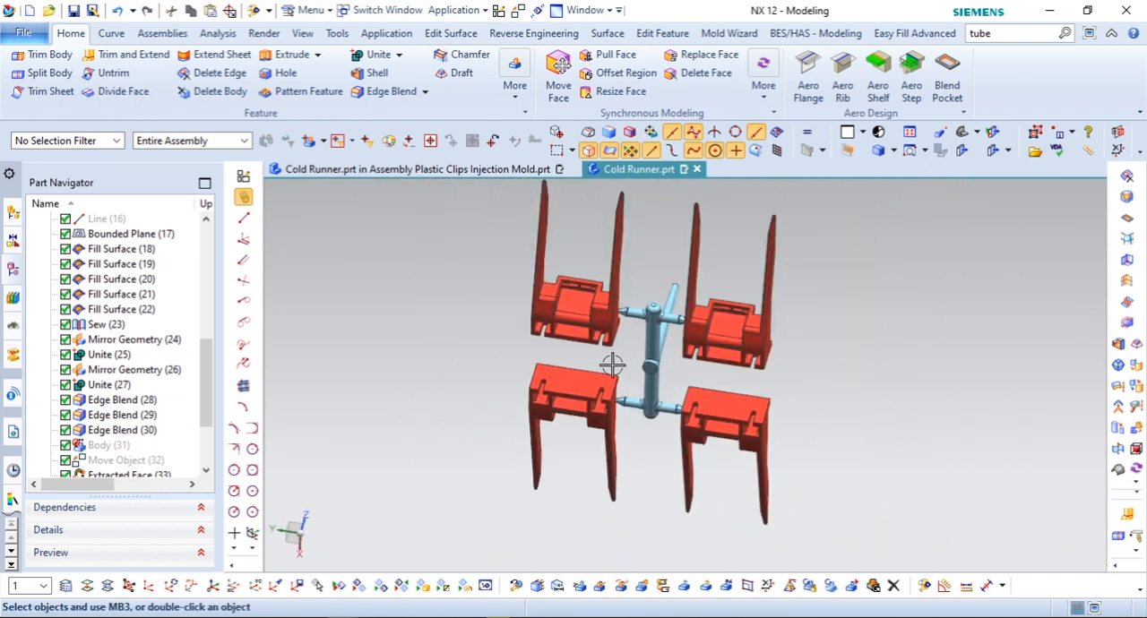
Step: Hide the four clip bodies by filtering the selection to their red color
left_click(359, 585)
left_click(984, 362)
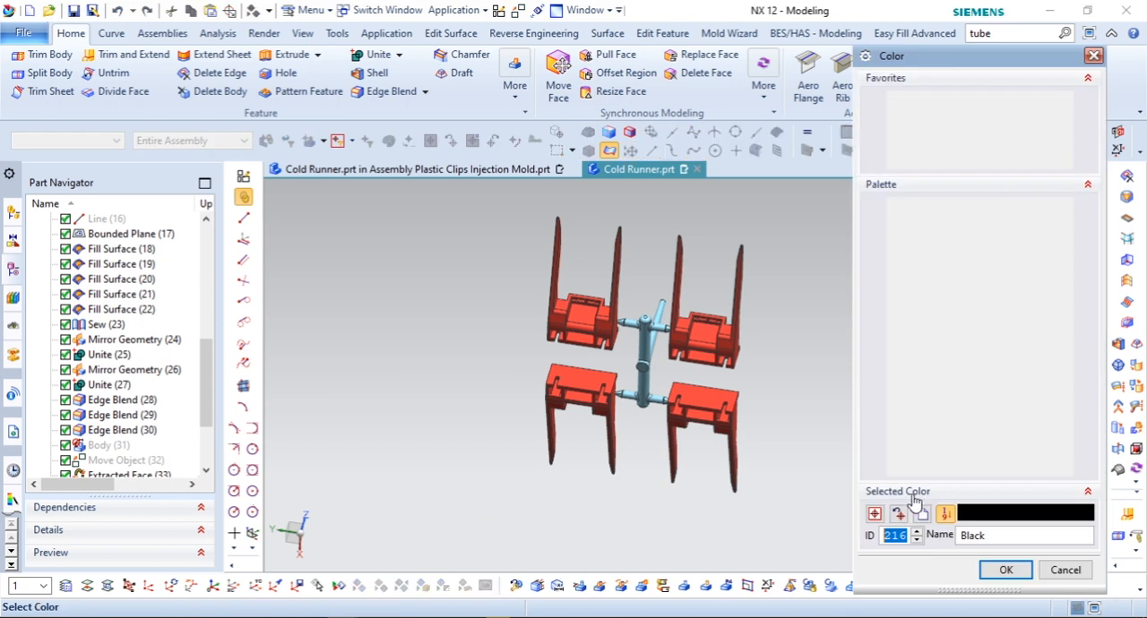
left_click(924, 517)
left_click(579, 388)
left_click(1004, 571)
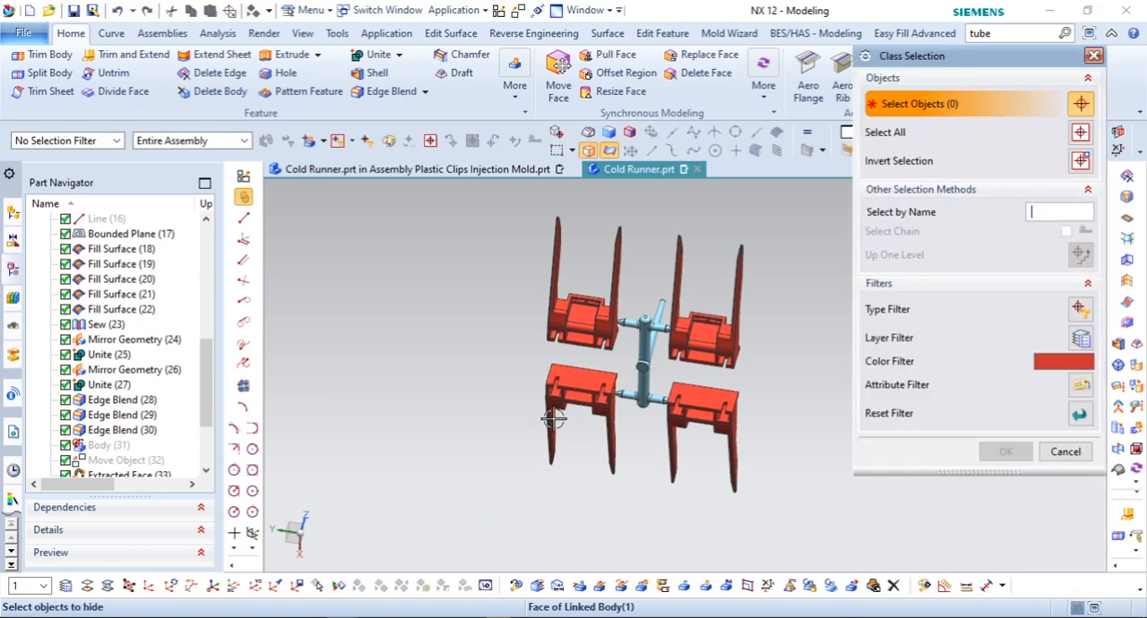
left_click_drag(471, 227, 778, 514)
left_click(1005, 451)
Step: Set up an edge blend of 0.35 mm radius on two tapered edges of one gate tip
scroll(574, 322, "up", 10)
middle_click_drag(604, 376, 507, 210)
left_click(380, 93)
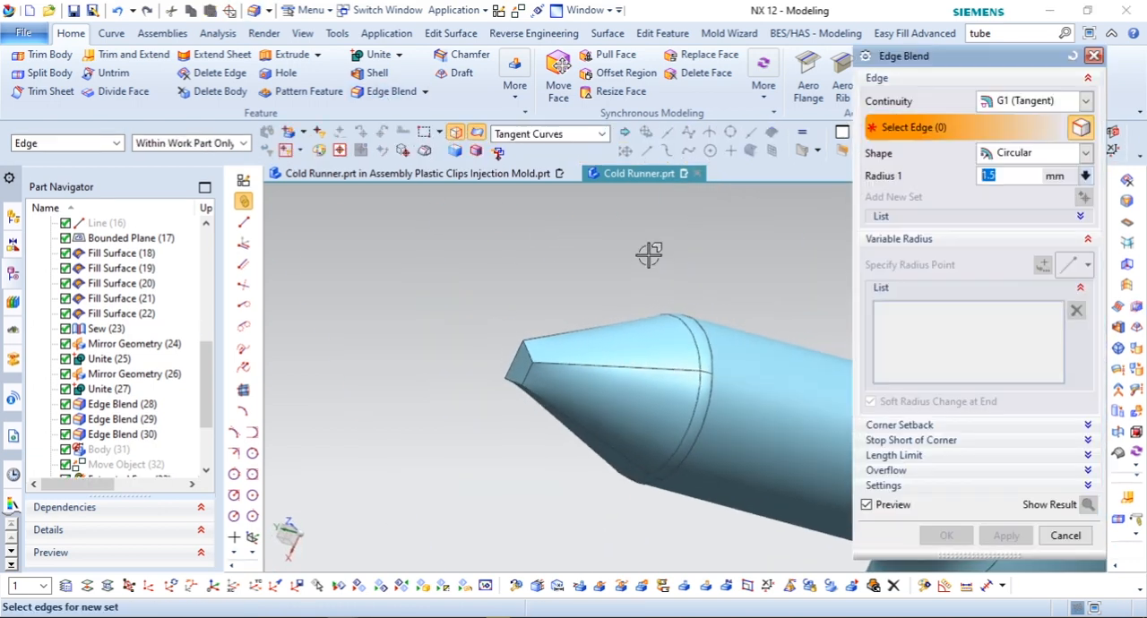
scroll(563, 387, "up", 2)
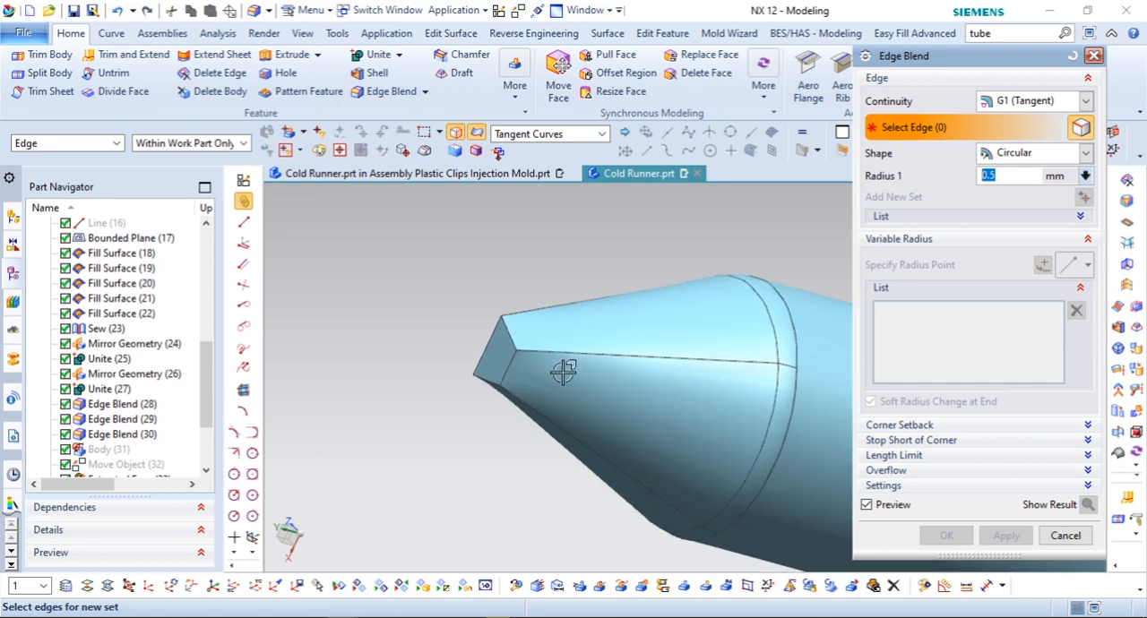
left_click(557, 360)
left_click(562, 419)
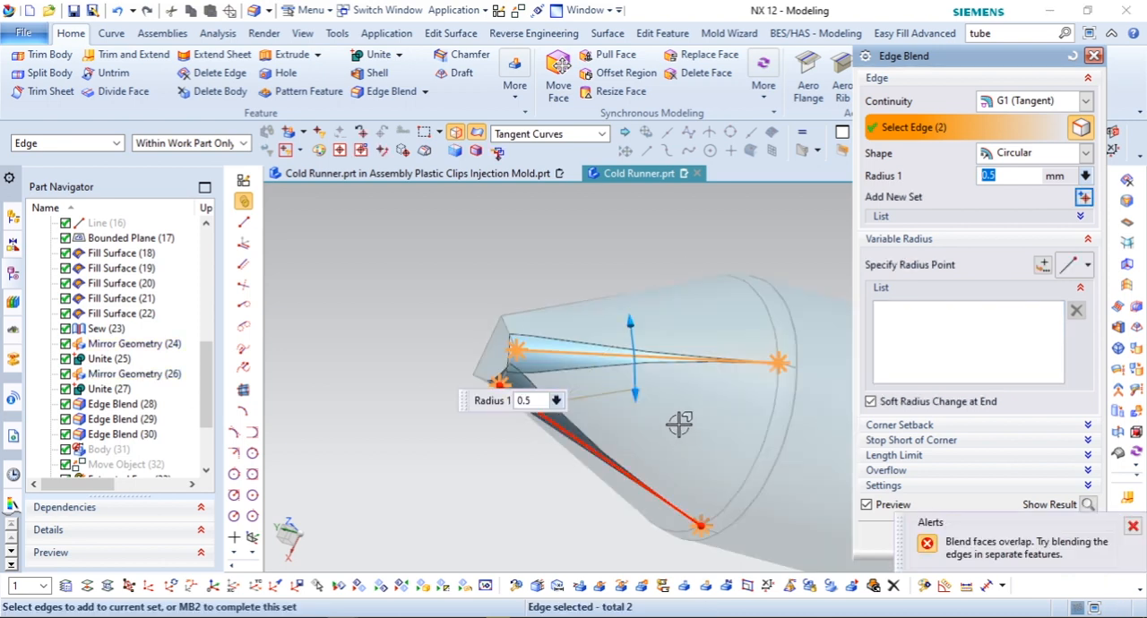
key("Return")
scroll(553, 272, "down", 6)
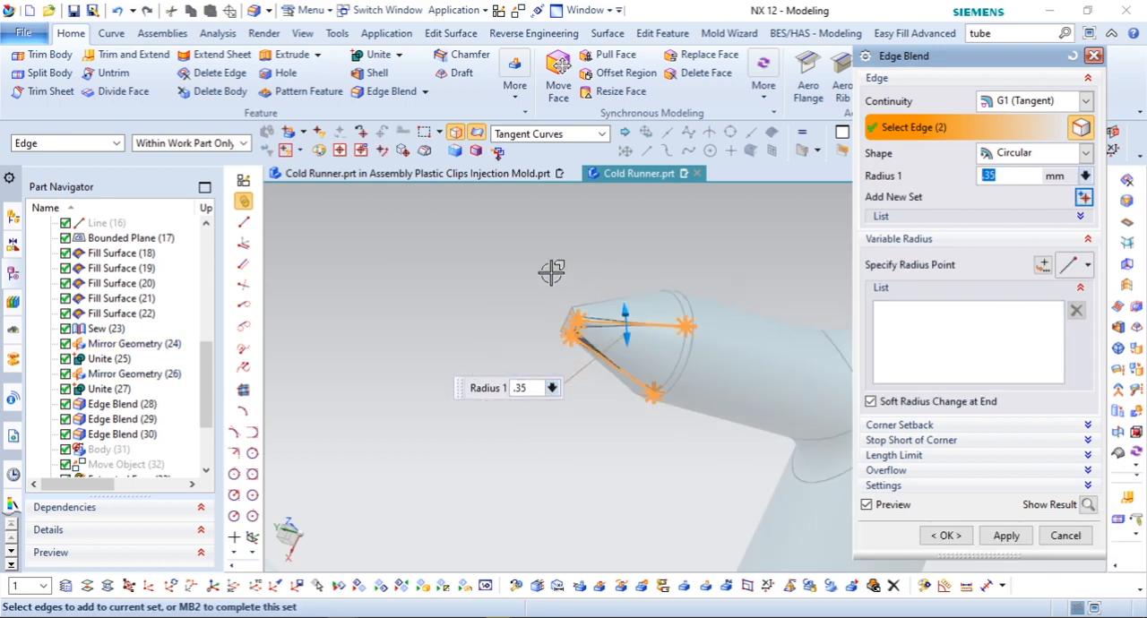
Step: Add the matching tapered edge pairs of the other three gate tips to the 0.35 mm blend and apply it
key("F8")
scroll(632, 250, "up", 5)
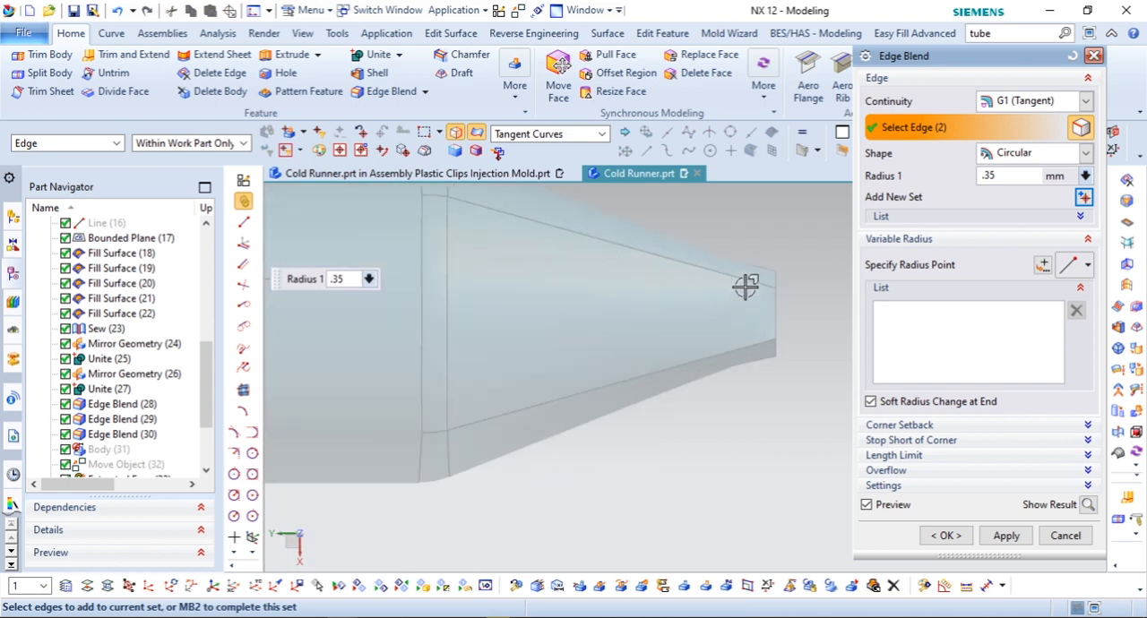
left_click(745, 281)
left_click(739, 347)
scroll(717, 325, "down", 5)
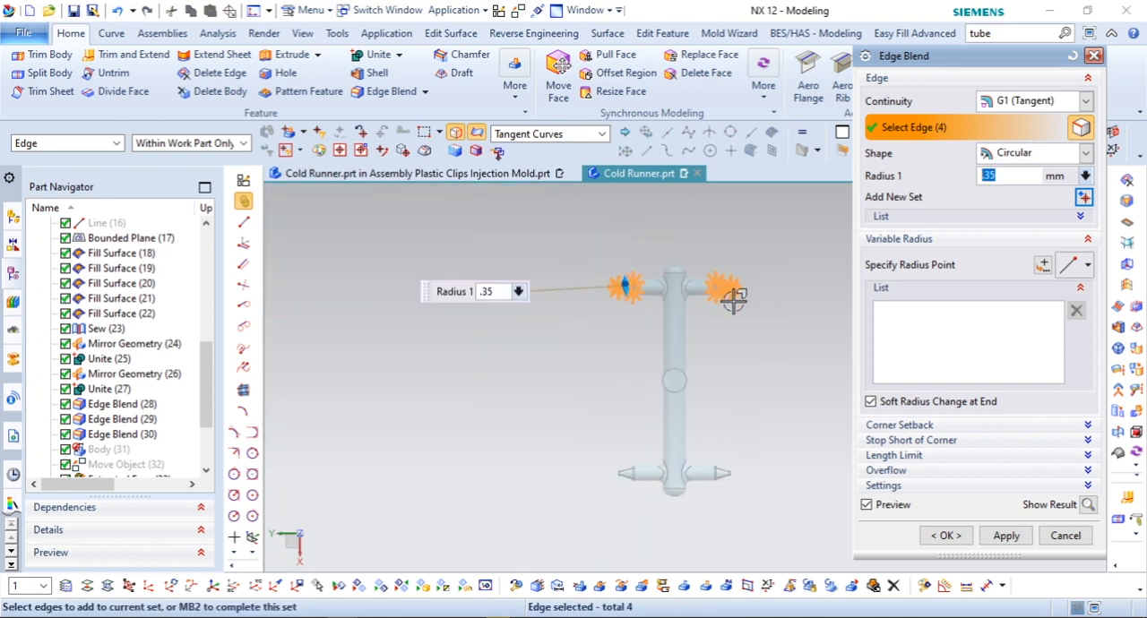
scroll(737, 302, "up", 5)
left_click(715, 363)
left_click(720, 408)
scroll(751, 389, "down", 6)
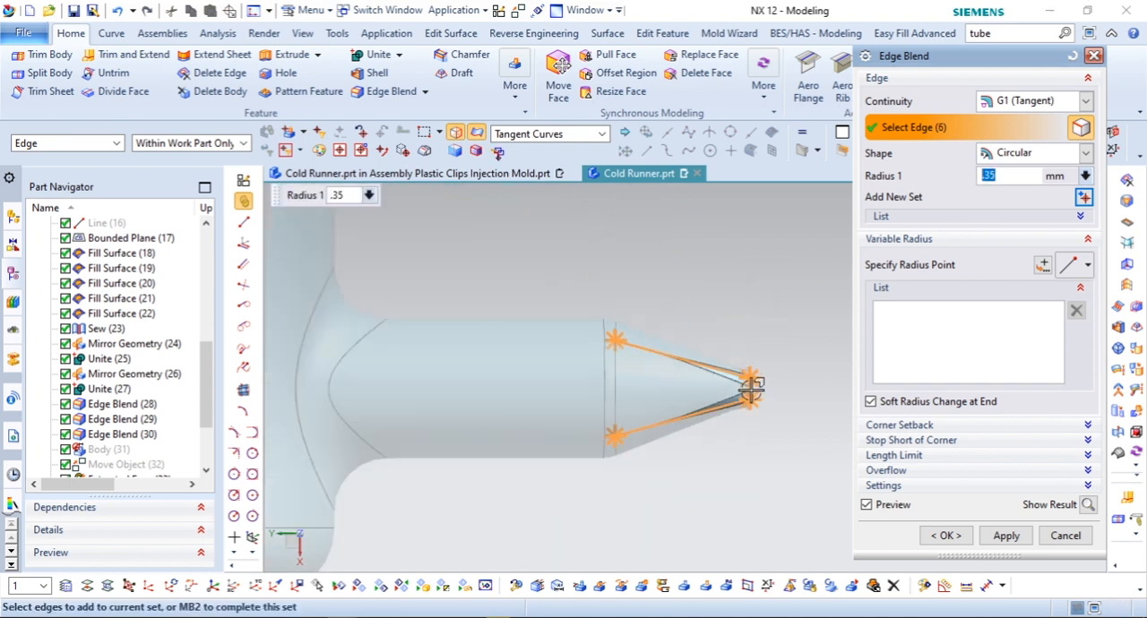
scroll(421, 382, "up", 8)
left_click(419, 361)
left_click(415, 435)
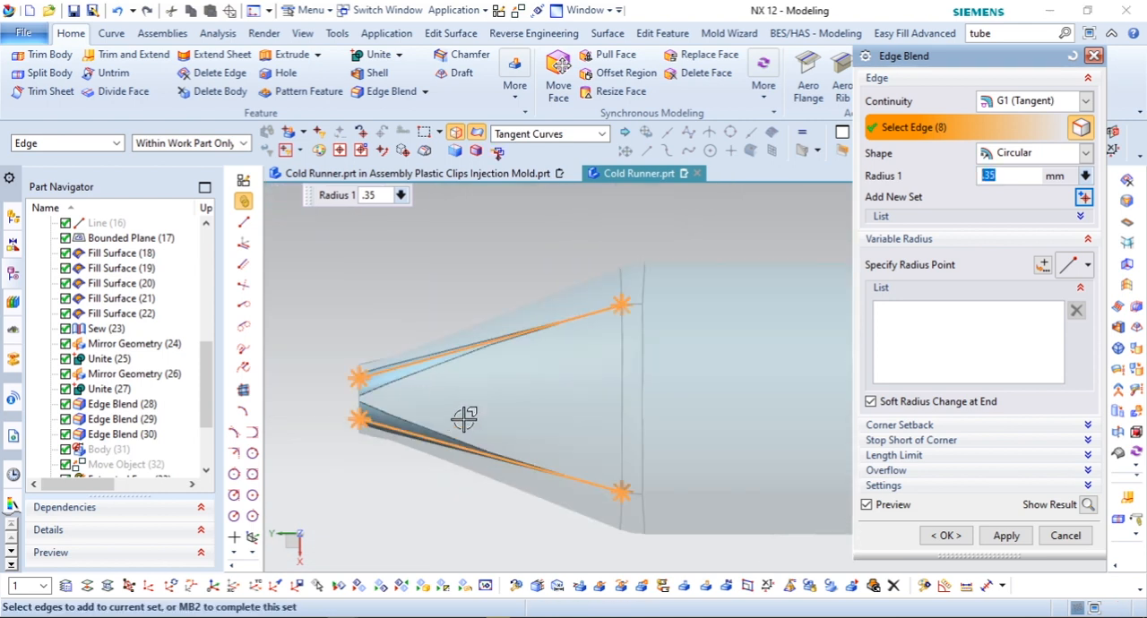
scroll(465, 419, "down", 3)
left_click(932, 534)
Step: Show the four hidden clip bodies again, leaving the original bushing and construction line hidden
scroll(691, 397, "down", 6)
middle_click_drag(694, 394, 765, 384)
scroll(765, 385, "up", 4)
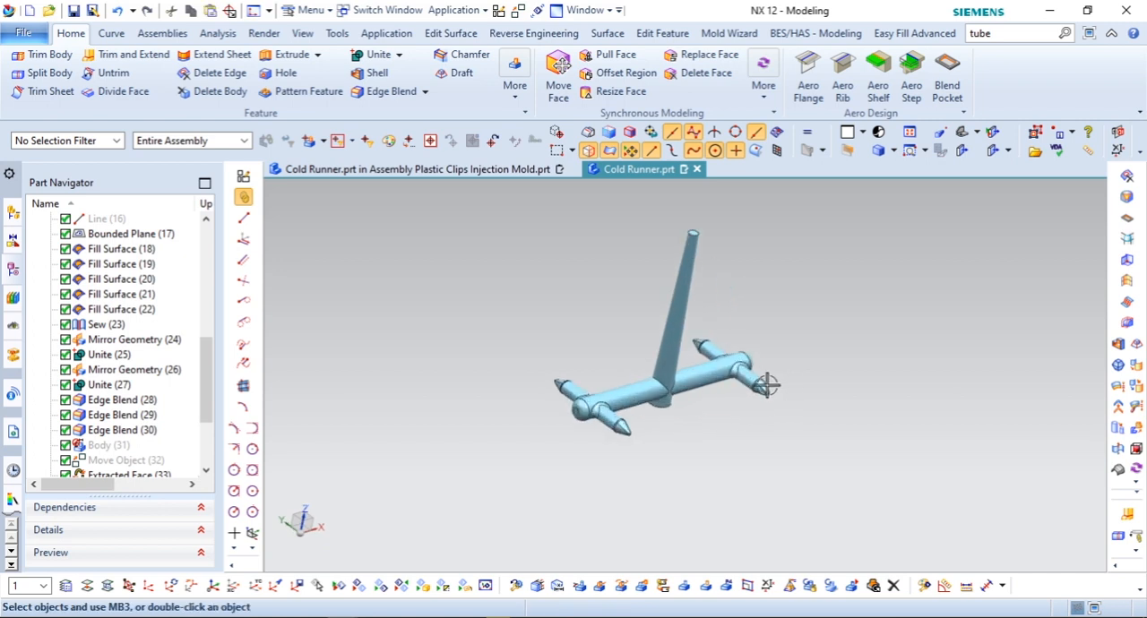
left_click(382, 584)
left_click(524, 360)
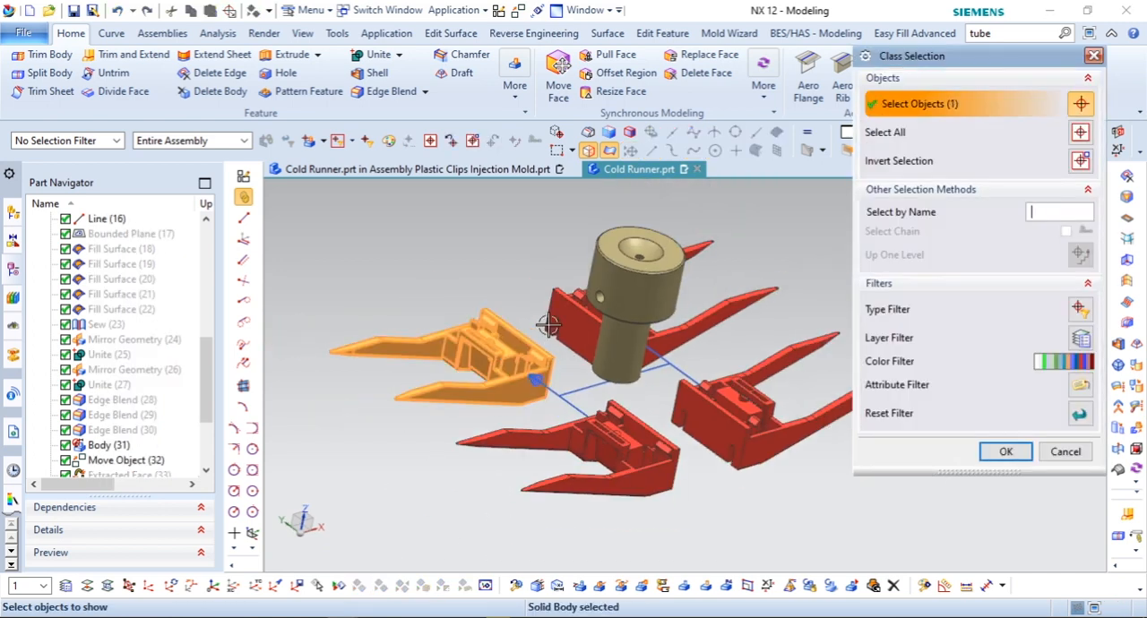
left_click(594, 350)
left_click(689, 429)
left_click(680, 448)
left_click(1006, 452)
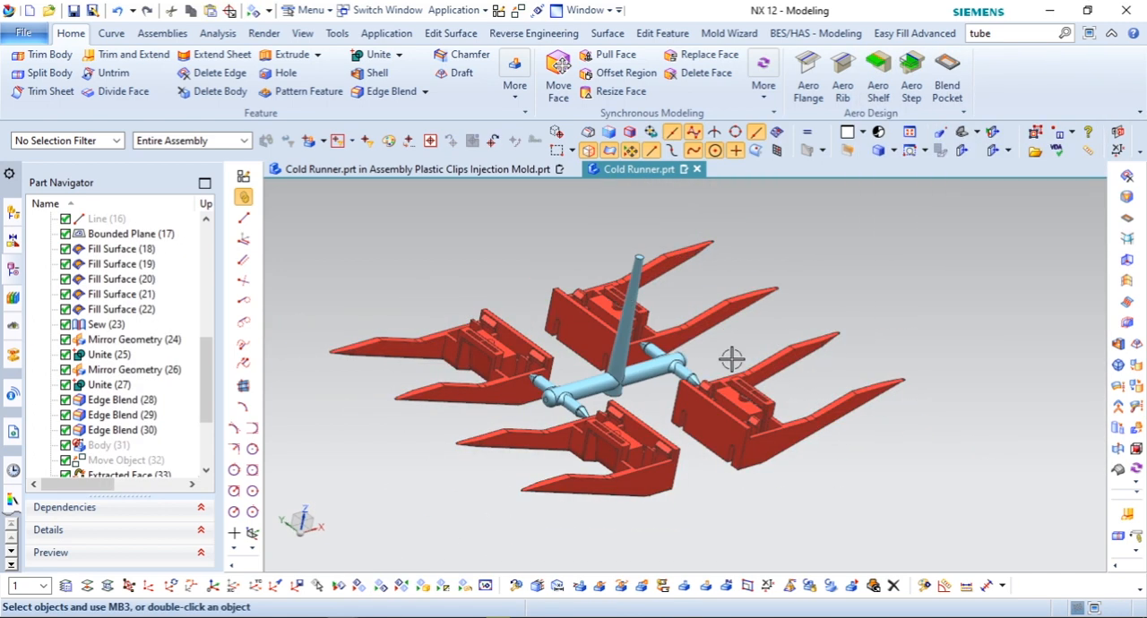
Step: Delete the hidden bushing body and return to displaying the runner and the four clips
left_click(403, 586)
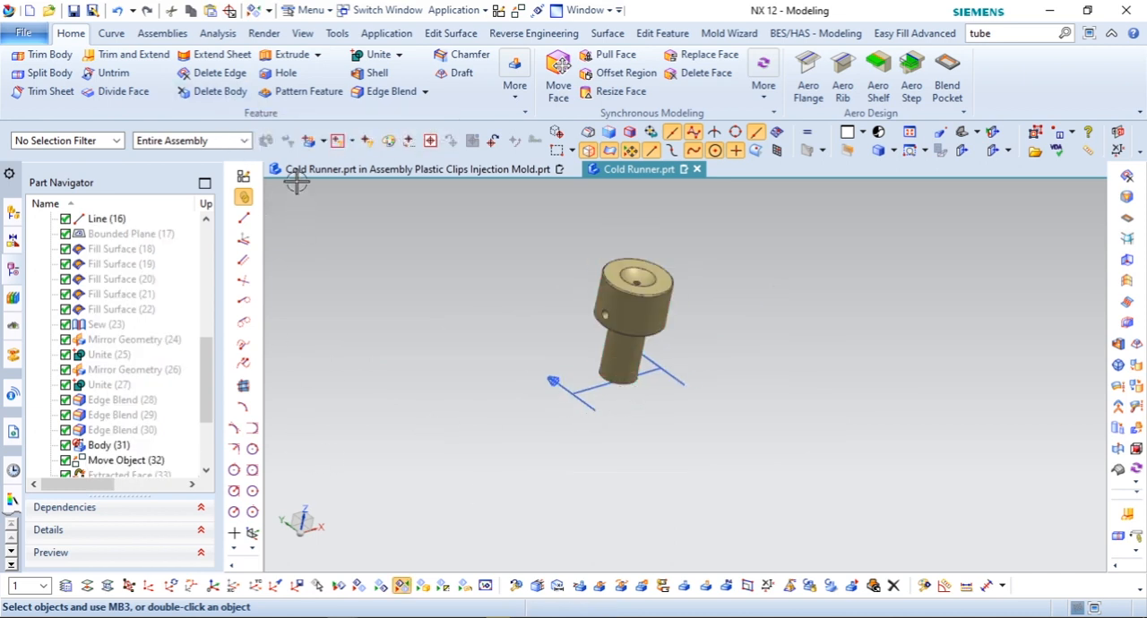
left_click(219, 91)
left_click(632, 316)
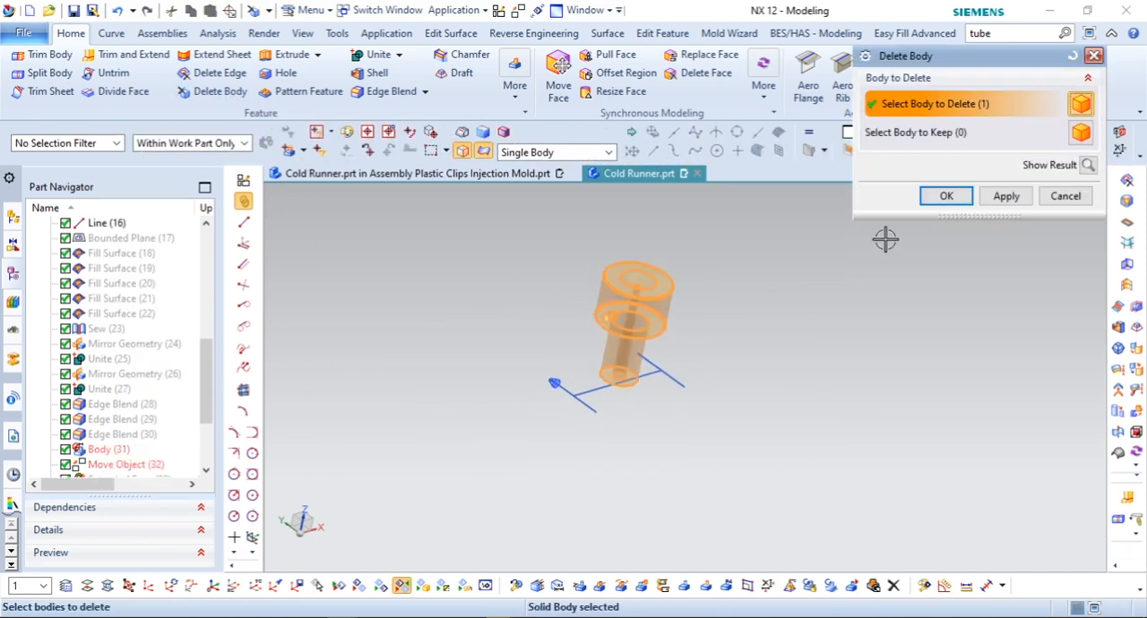
left_click(948, 196)
left_click(403, 586)
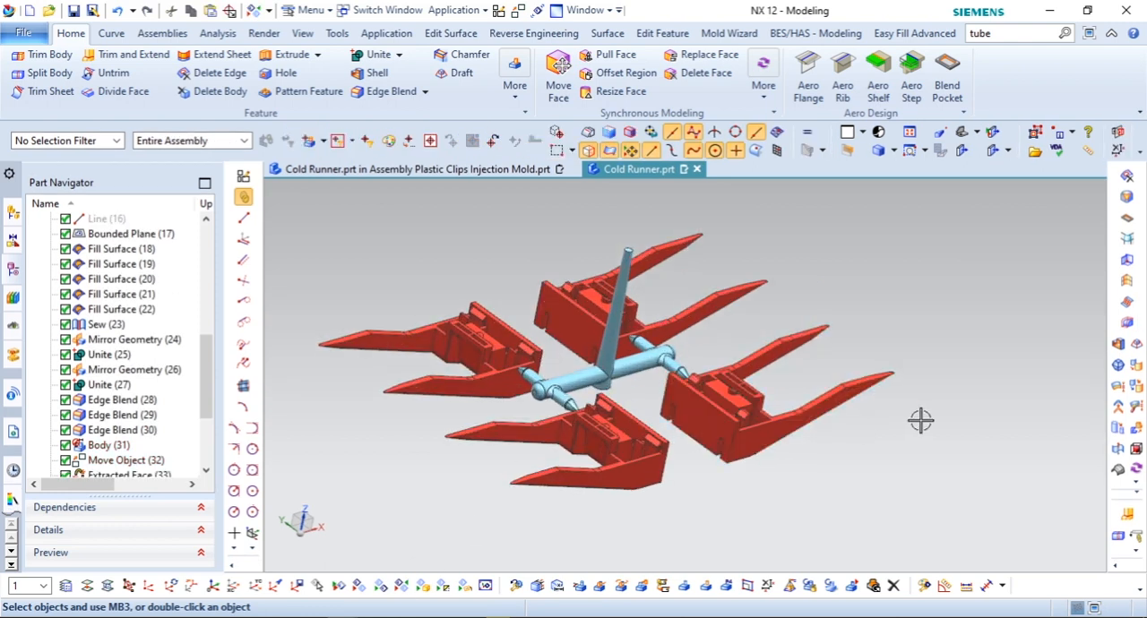
Step: Edit the MODEL reference set of the Cold Runner part so that it contains only the runner body
key("ctrl+f")
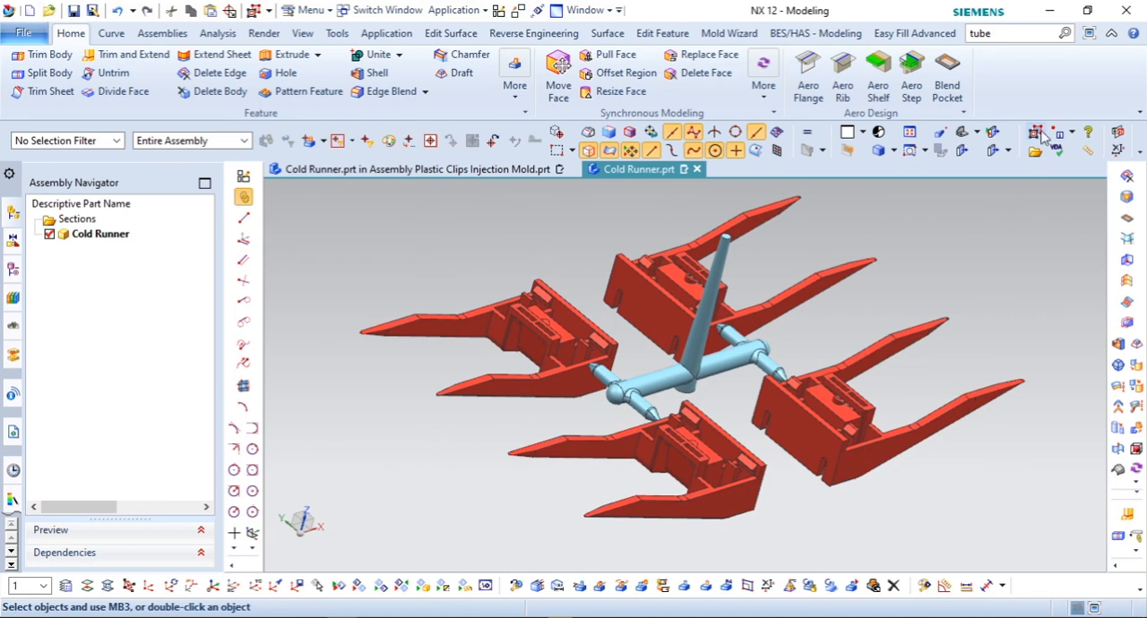
left_click(945, 187)
left_click_drag(321, 199, 1050, 545)
left_click(1065, 436)
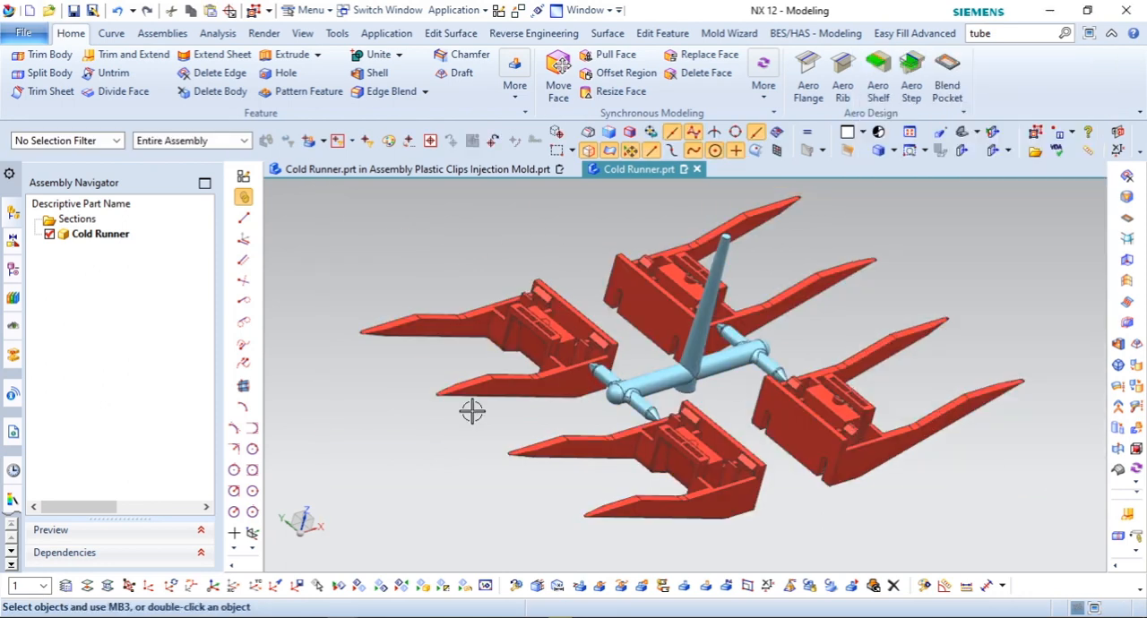
left_click(13, 274)
left_click(1035, 133)
left_click(936, 186)
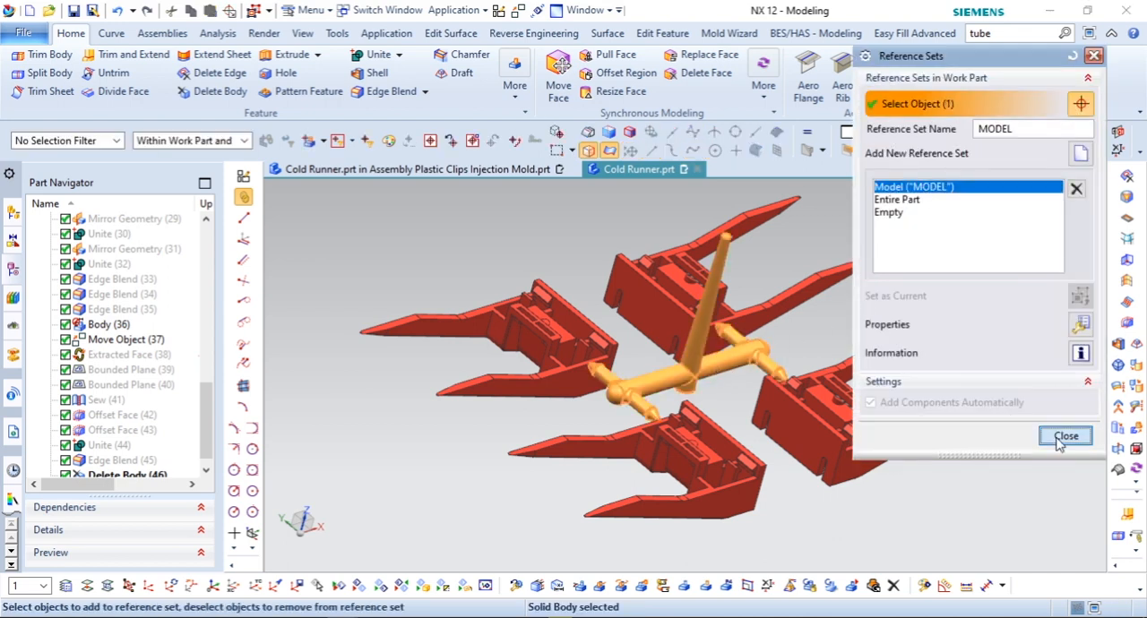
left_click(1057, 439)
Step: Delete the four red clip bodies from the Cold Runner part and save it
left_click(220, 93)
left_click(541, 341)
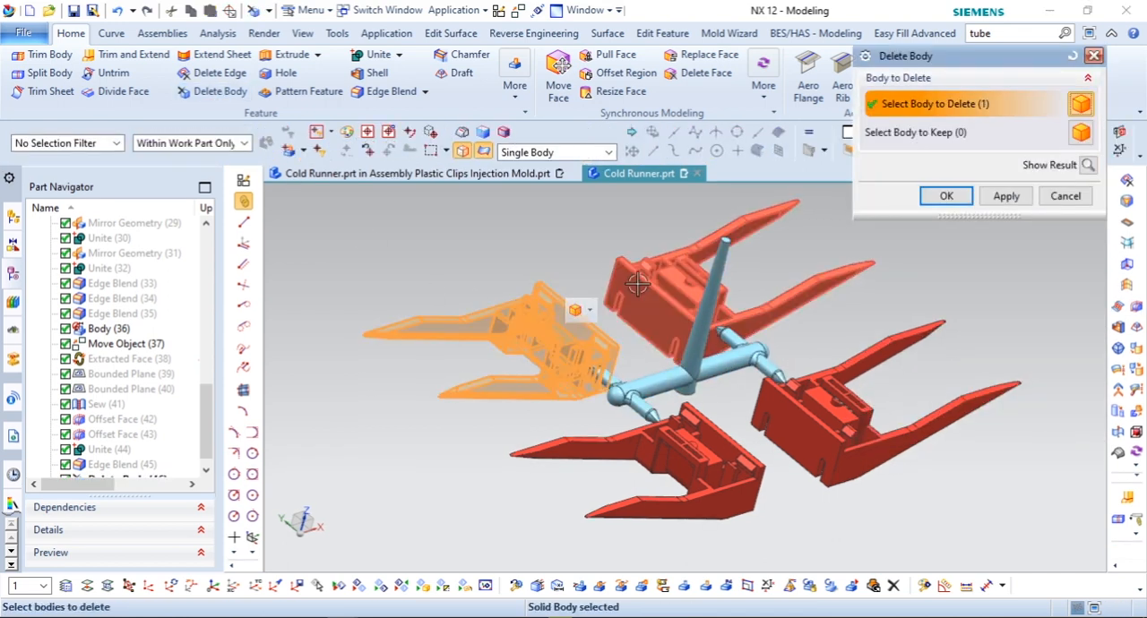
left_click(637, 283)
left_click(663, 452)
left_click(924, 381)
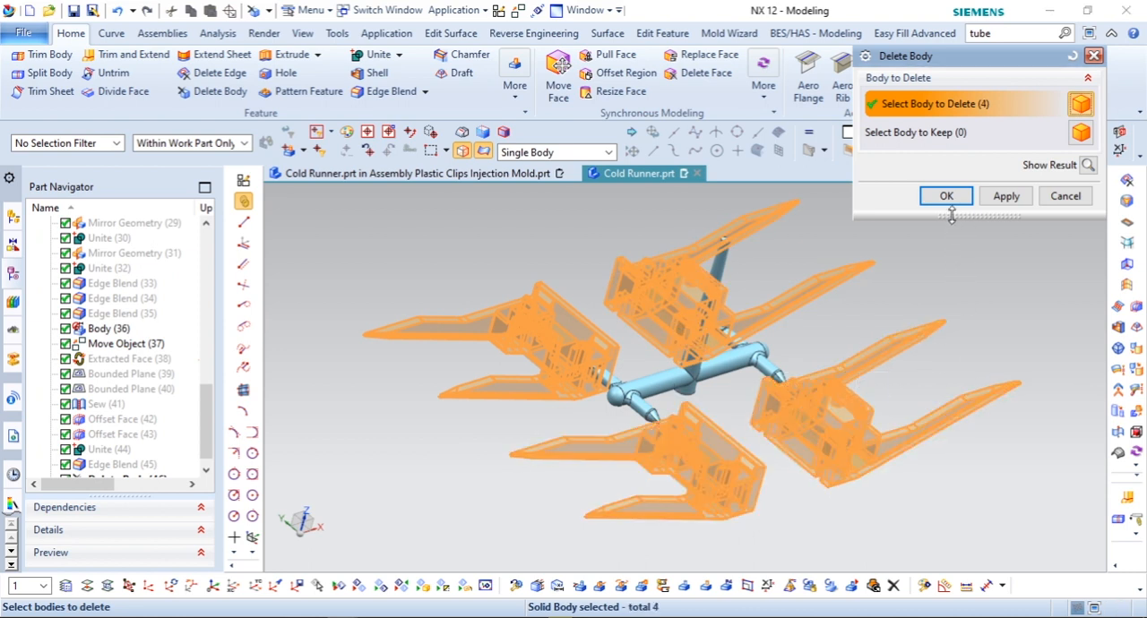
left_click(947, 196)
key("ctrl+s")
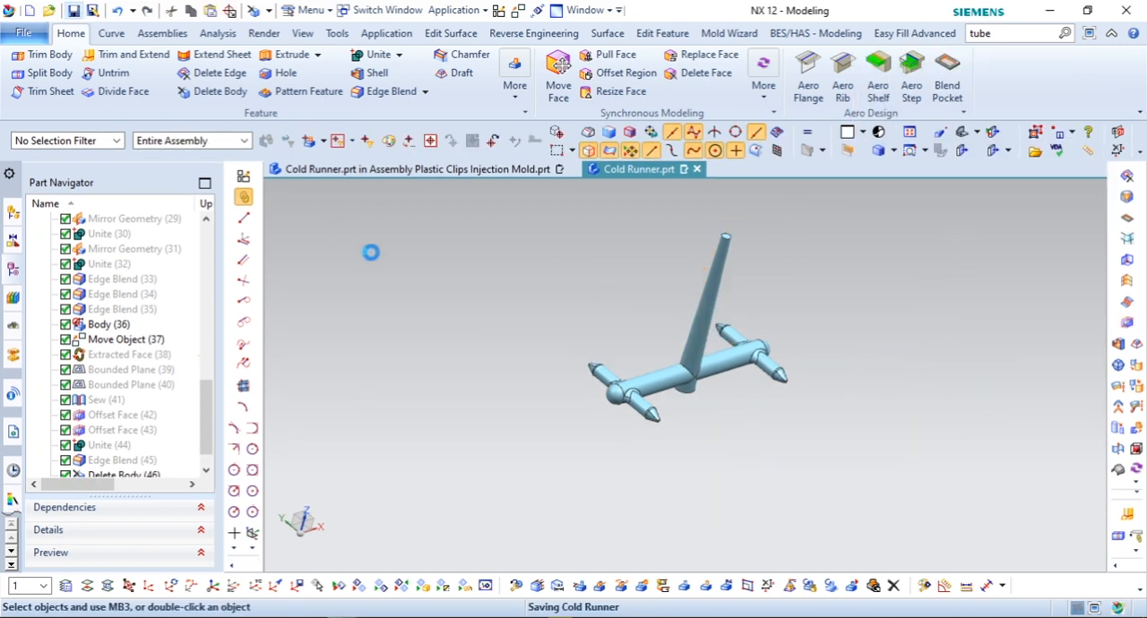
middle_click_drag(750, 404, 675, 445)
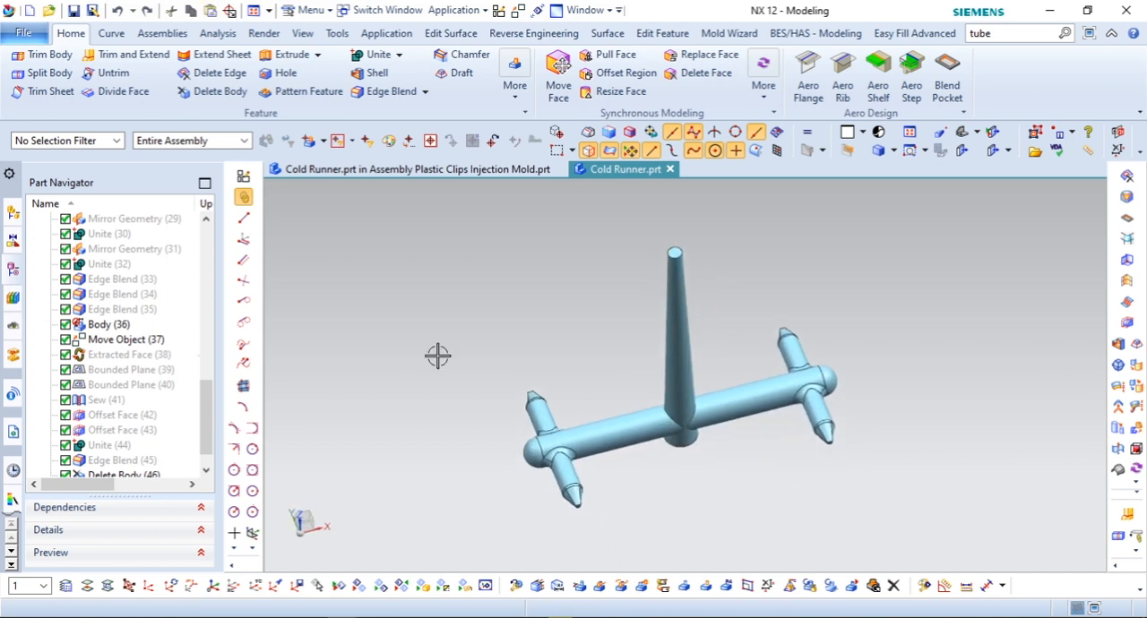
left_click(73, 11)
Step: Switch to the mold assembly and open Plastic Clips Injection Mold in its own window
left_click(347, 171)
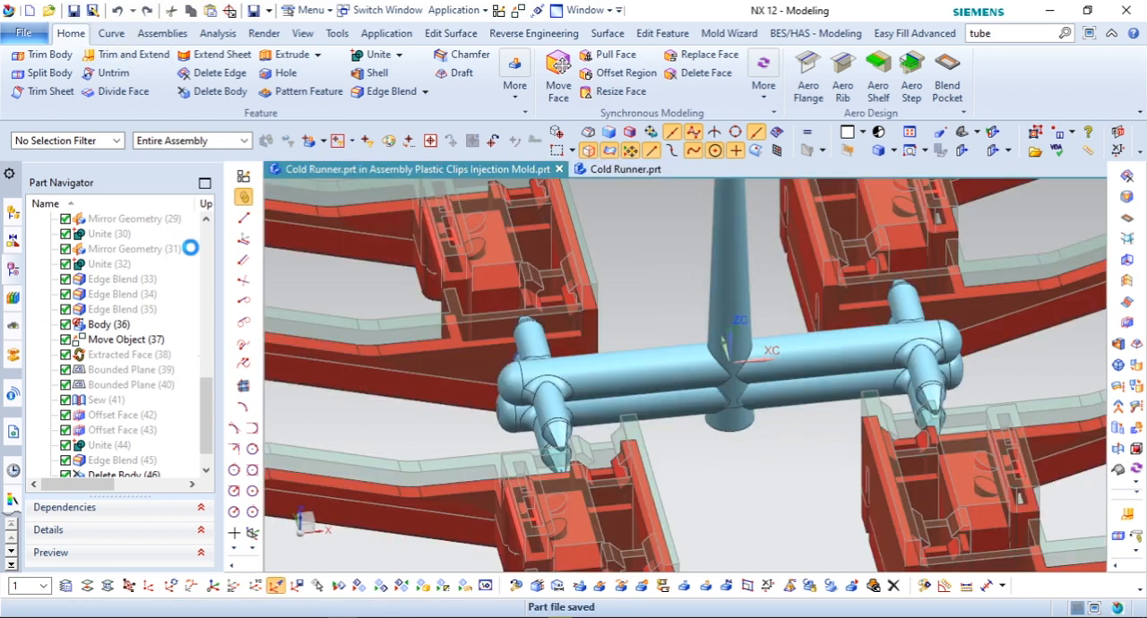
left_click(13, 215)
right_click(76, 235)
left_click(130, 259)
Step: Toggle the Cold Runner and Plastic Clips_Product x 4 components and examine how the gates meet the clips, including from above
scroll(629, 291, "down", 1)
left_click(66, 265)
left_click(65, 265)
left_click(65, 249)
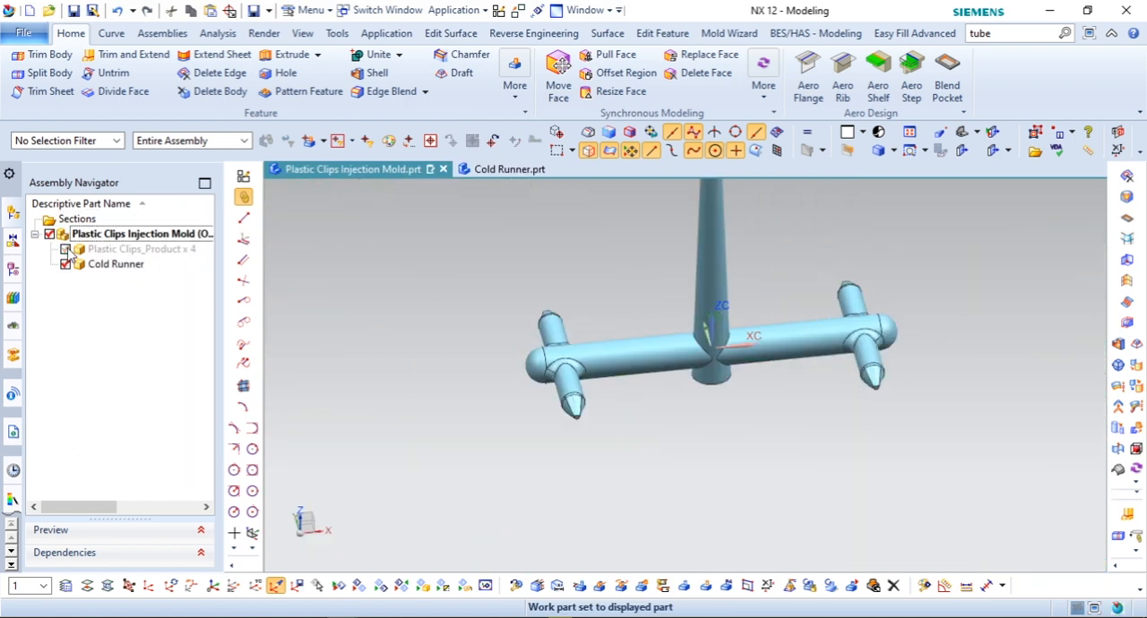
left_click(66, 249)
scroll(560, 341, "up", 1)
scroll(560, 340, "up", 2)
middle_click_drag(543, 326, 569, 306)
scroll(569, 307, "down", 4)
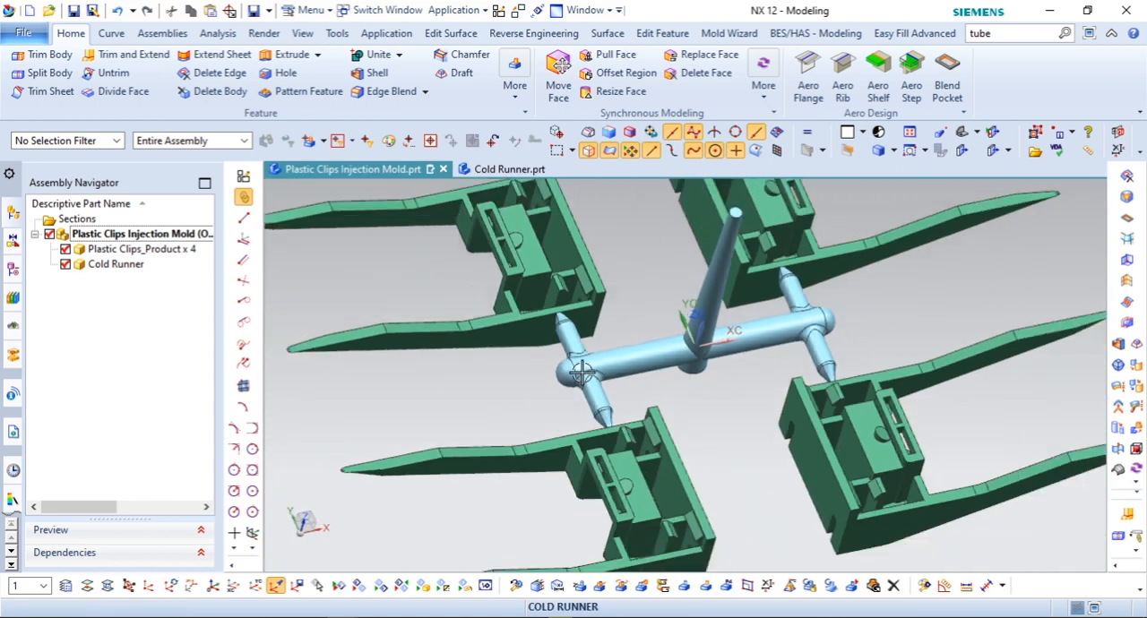
mouse_move(746, 378)
middle_mouse_down()
mouse_move(744, 366)
mouse_move(727, 385)
mouse_move(739, 393)
middle_mouse_up()
key("F8")
scroll(404, 437, "up", 1)
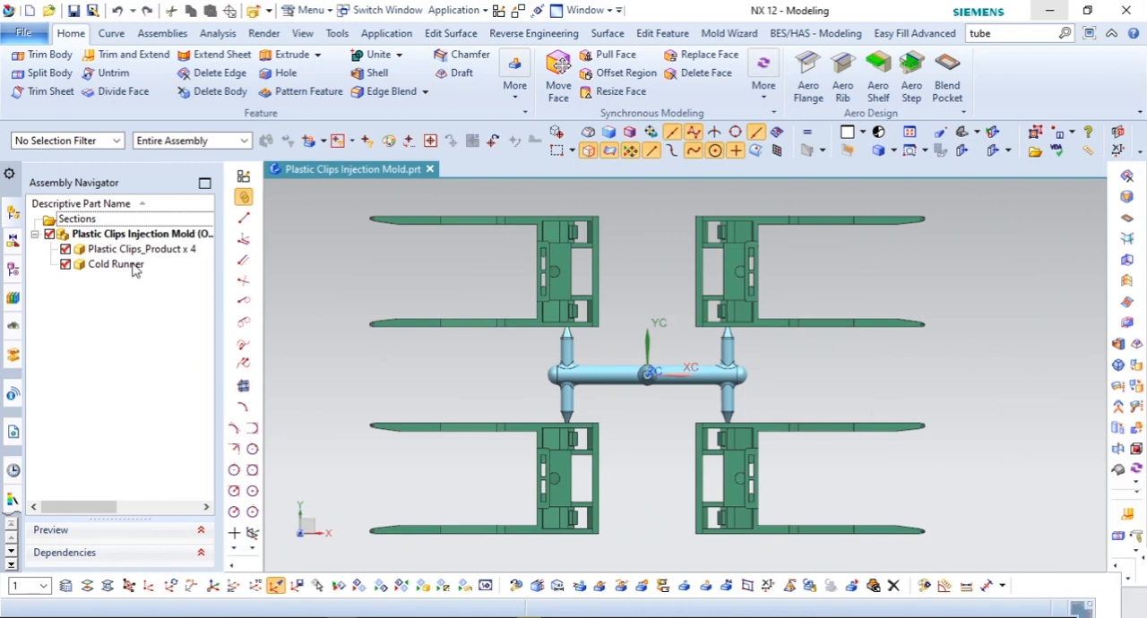
Step: Open the Cold Runner part in its own window and delete its last Delete Body feature to restore the four clips
right_click(112, 264)
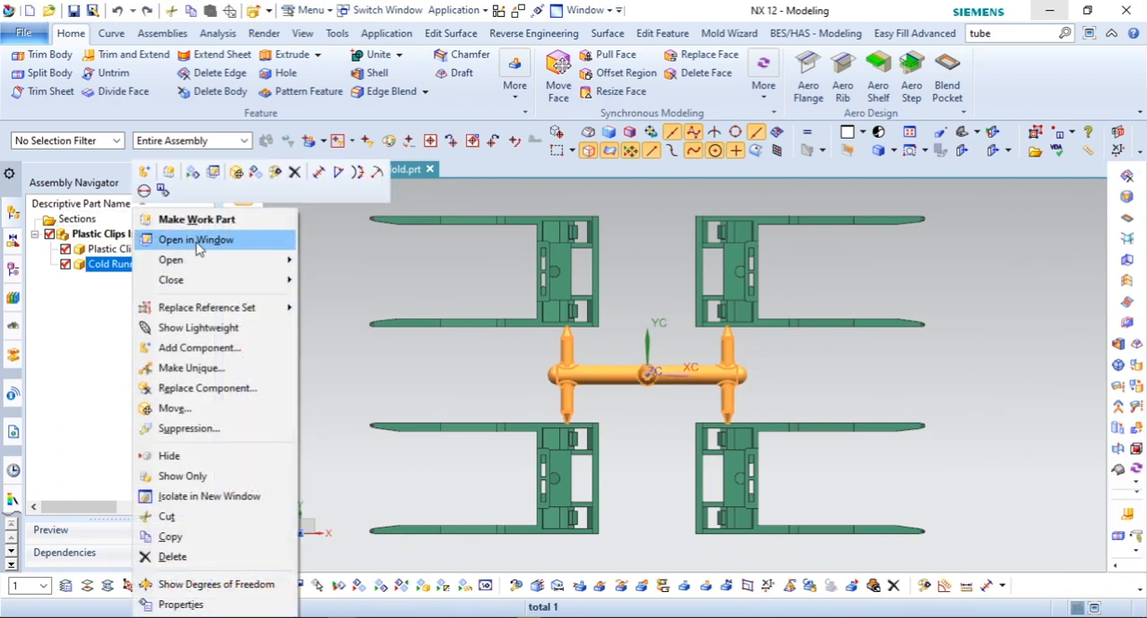
left_click(198, 242)
left_click(19, 270)
scroll(117, 358, "down", 3)
right_click(100, 460)
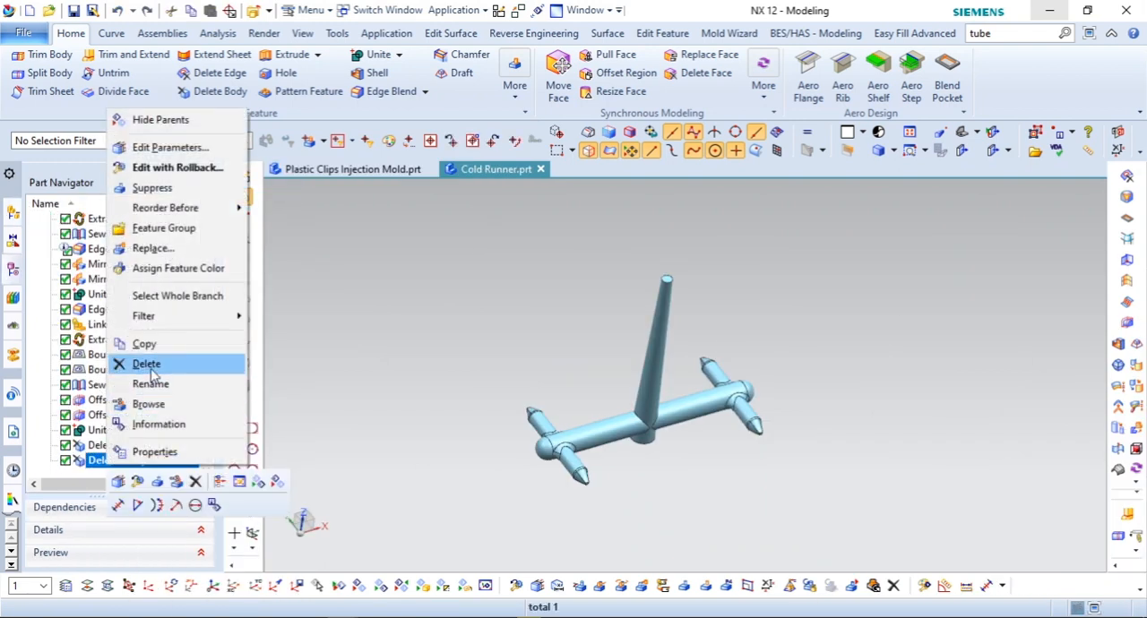
left_click(146, 363)
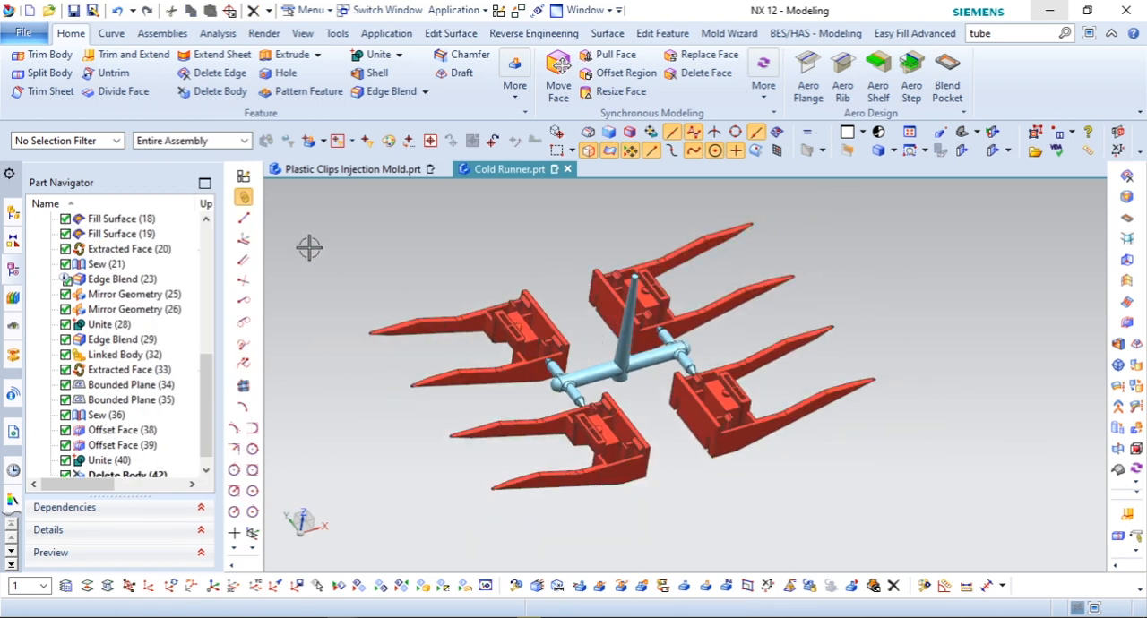
Step: Start the Easy Fill Advanced cavity setting and select the four red clip bodies as cavities
left_click(887, 33)
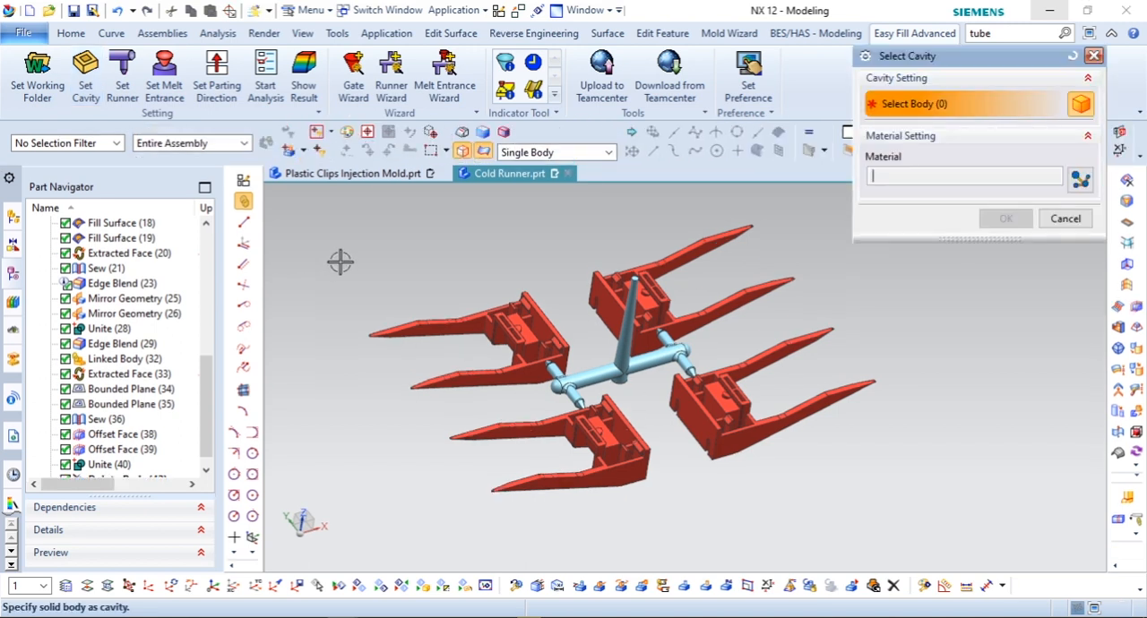
left_click(513, 307)
left_click(698, 271)
left_click(717, 395)
left_click(639, 445)
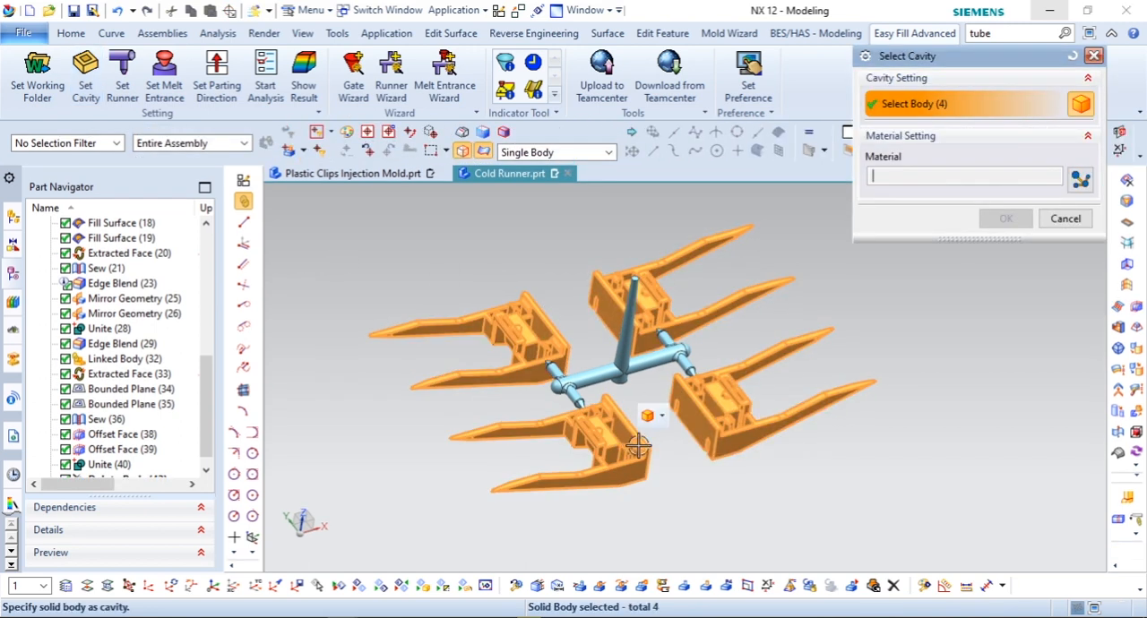
Step: Choose PPS from producer CAE as the cavity material and open the advanced material settings
left_click(1081, 180)
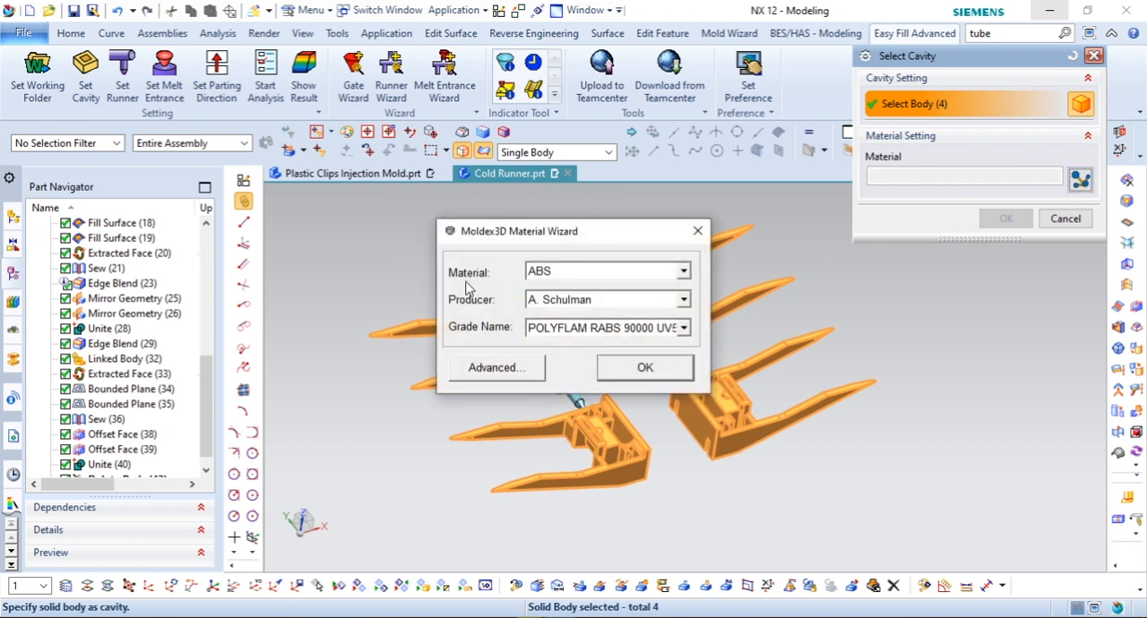
left_click(683, 271)
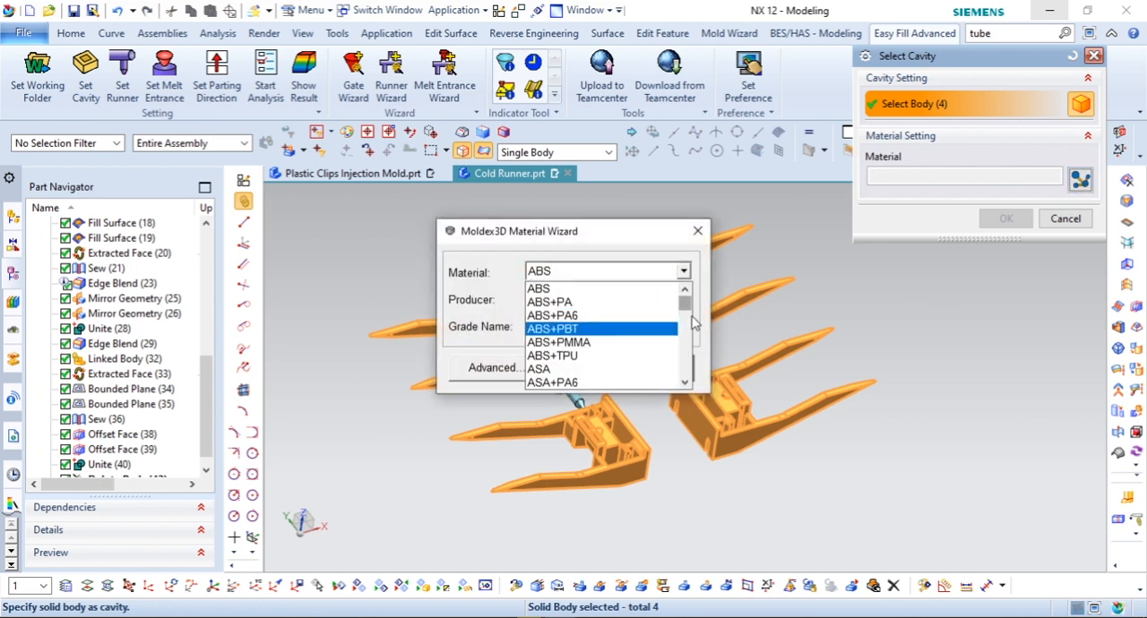
left_click_drag(687, 308, 691, 360)
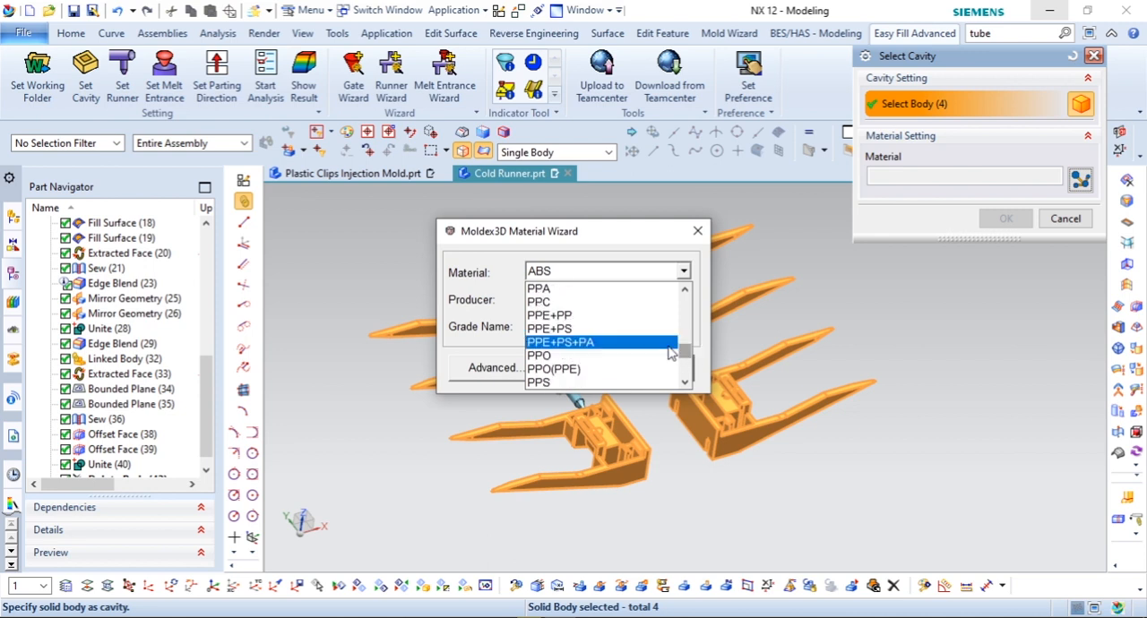
left_click(565, 382)
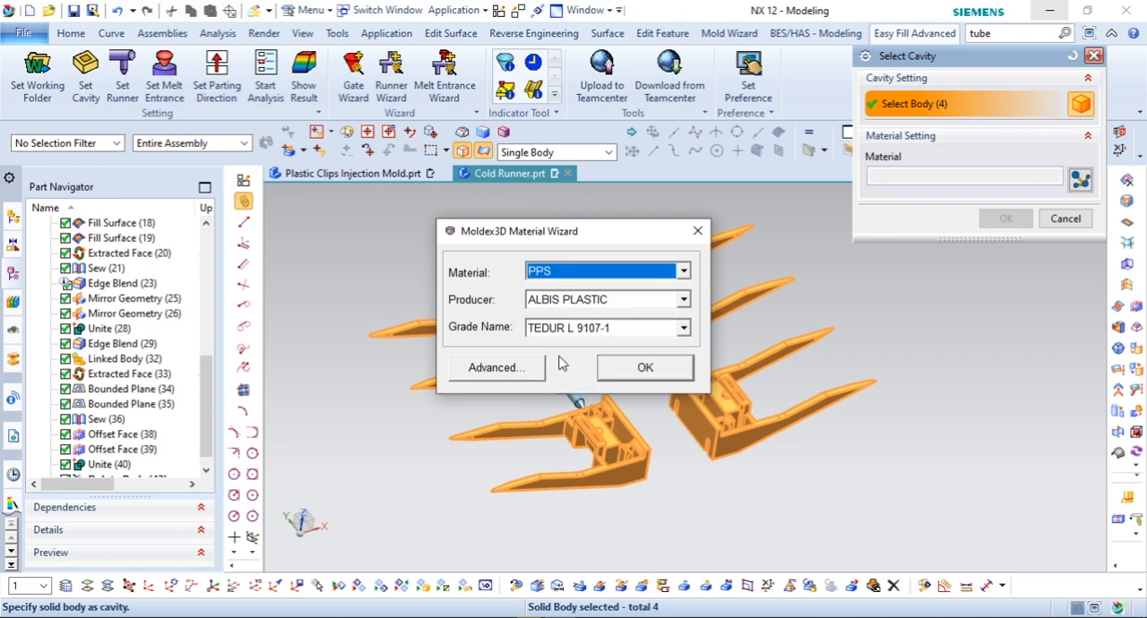
left_click(578, 309)
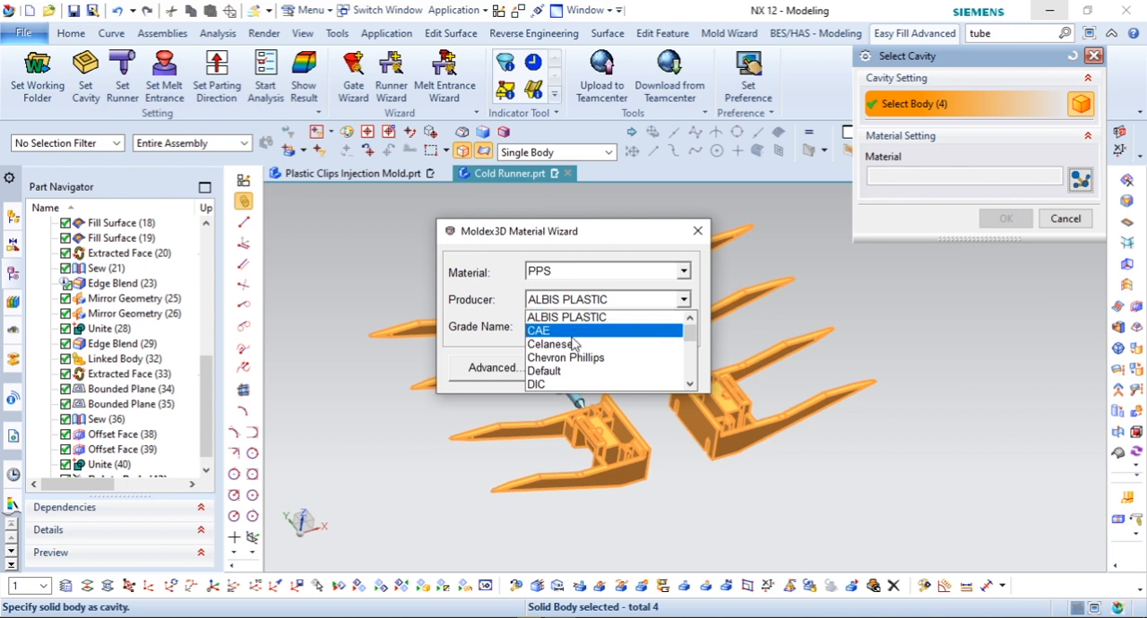
left_click(566, 331)
left_click(560, 328)
left_click(563, 340)
left_click(527, 365)
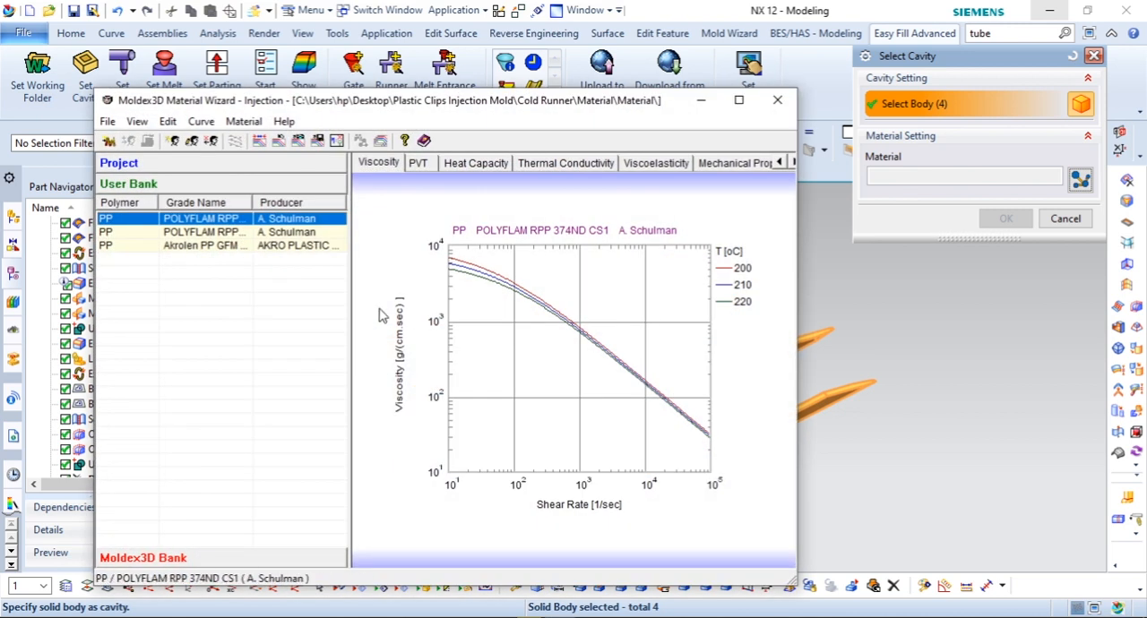
Step: Add the CAE PPS grade HFT-62 from the Moldex3D Bank to the project and user bank, and assign it to the cavities
left_click(176, 557)
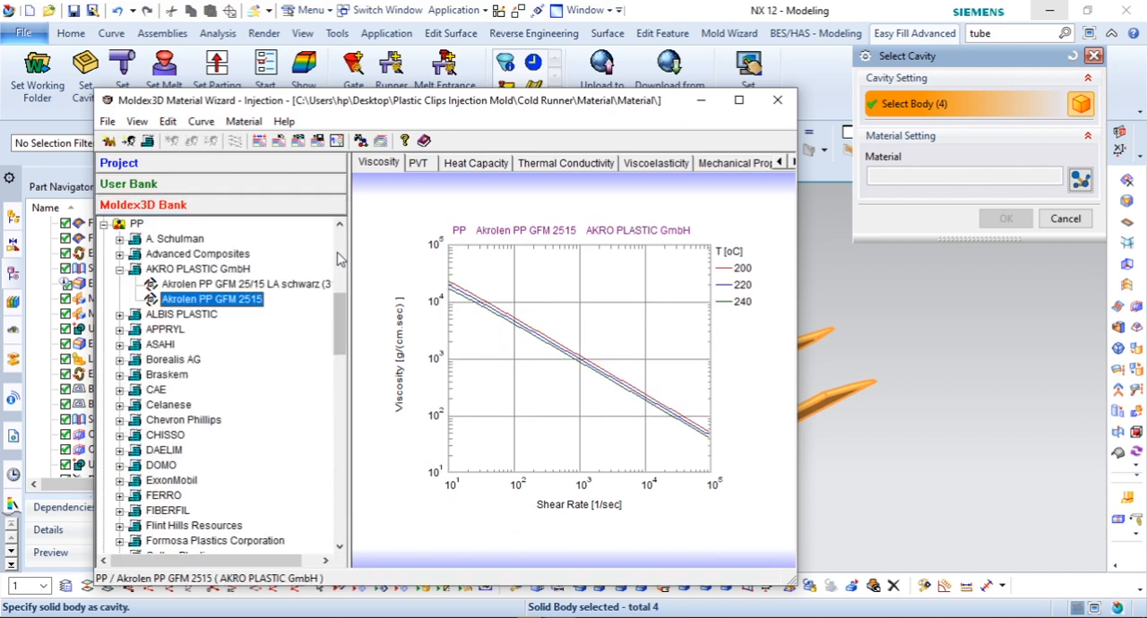
left_click(105, 225)
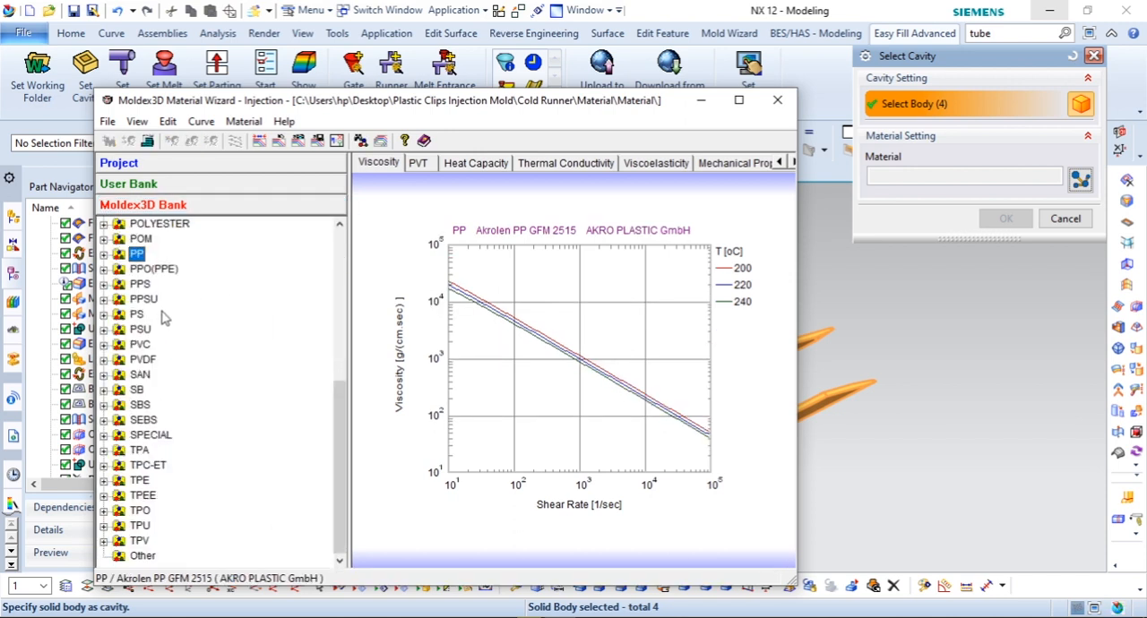
double_click(144, 284)
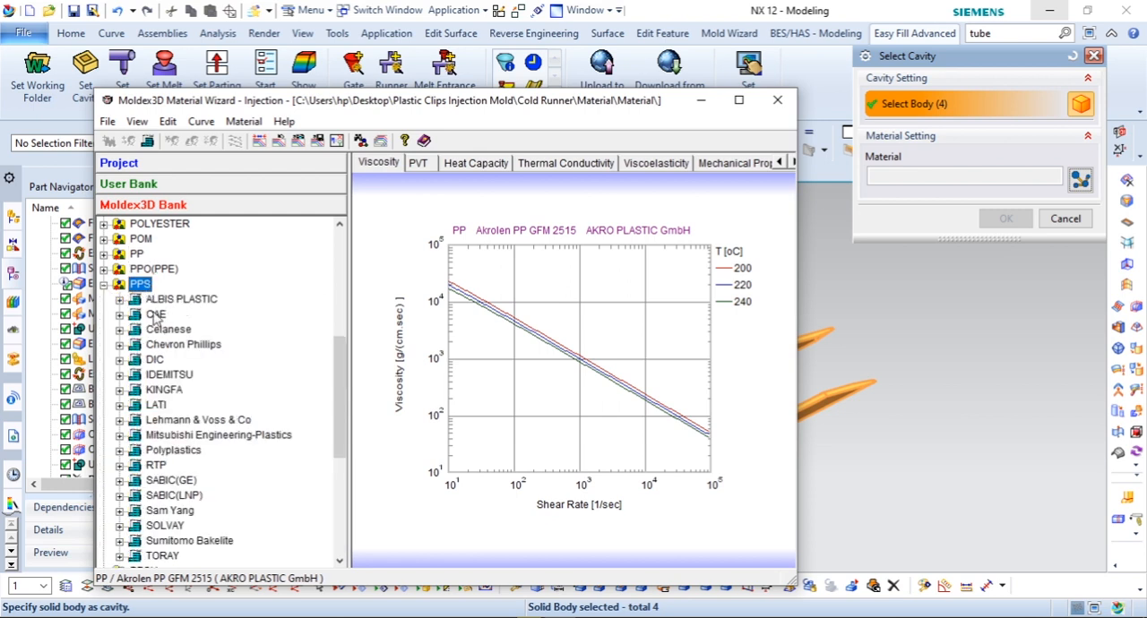
left_click(120, 314)
left_click(179, 329)
right_click(189, 328)
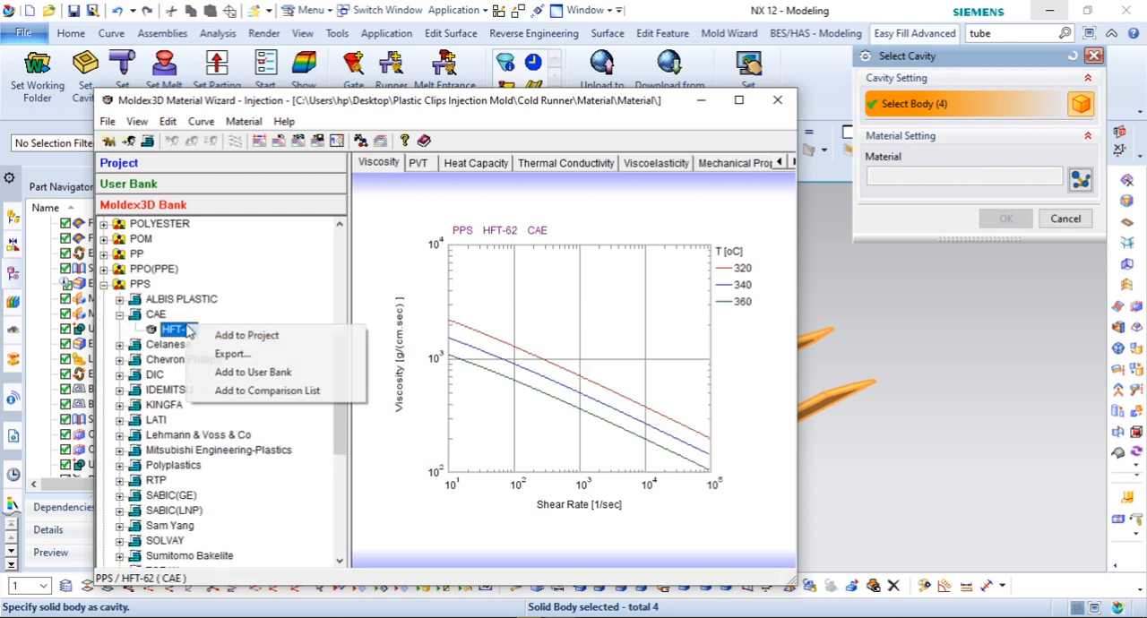
left_click(225, 333)
left_click(553, 436)
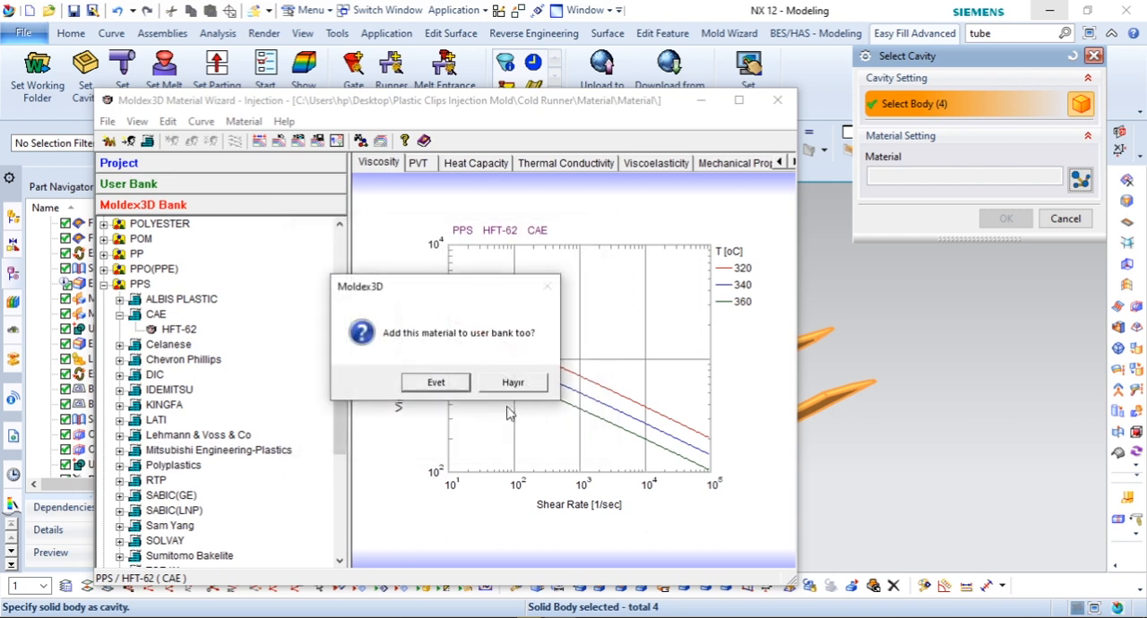
left_click(442, 380)
left_click(777, 101)
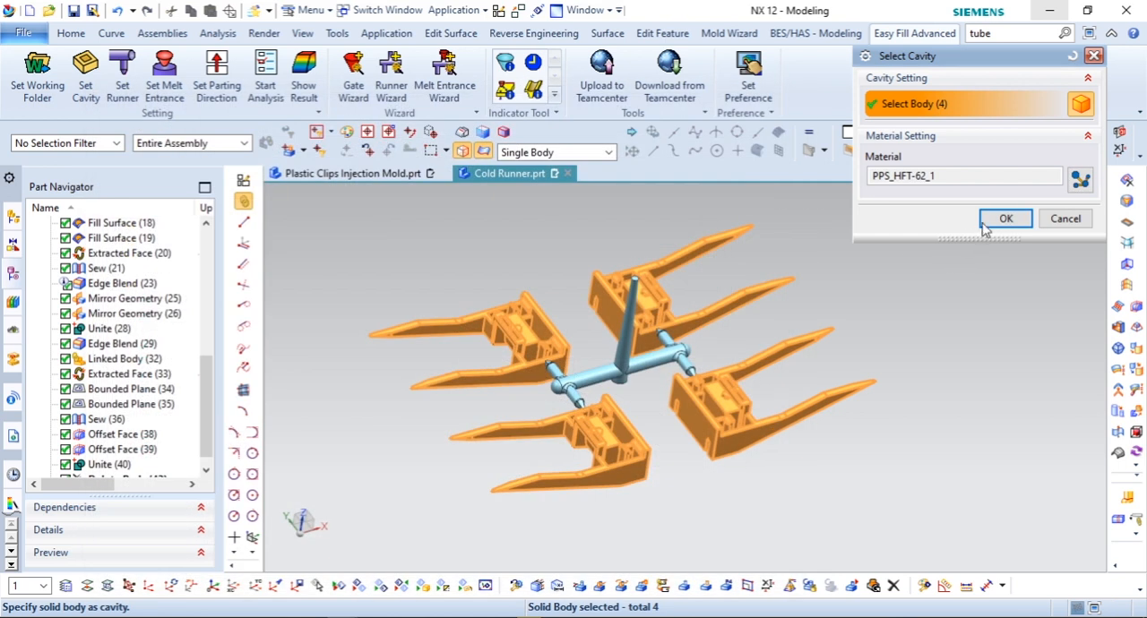
left_click(1005, 219)
Step: Define the united sprue and runner body as the runner, with the type Cold Runner
left_click(122, 82)
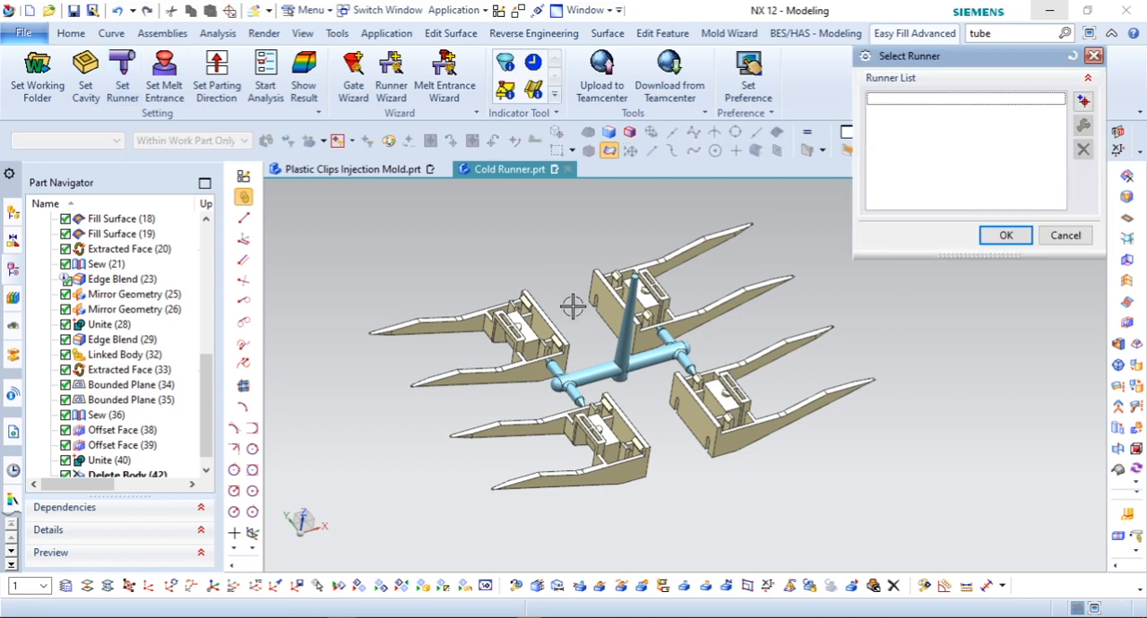
left_click(1083, 102)
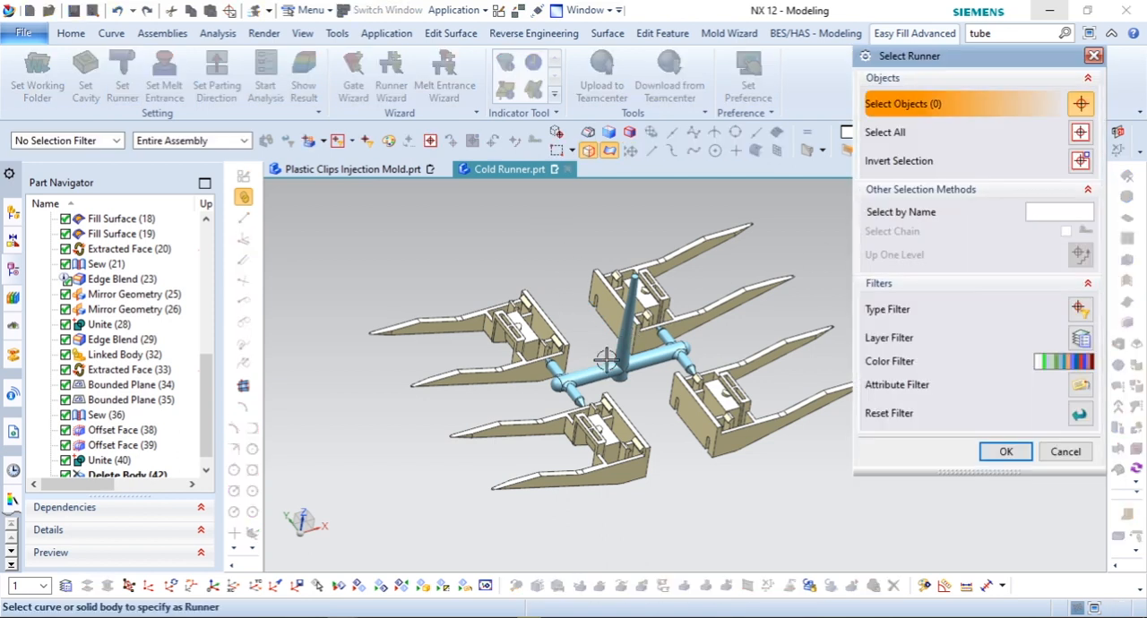
left_click(609, 361)
left_click(1006, 452)
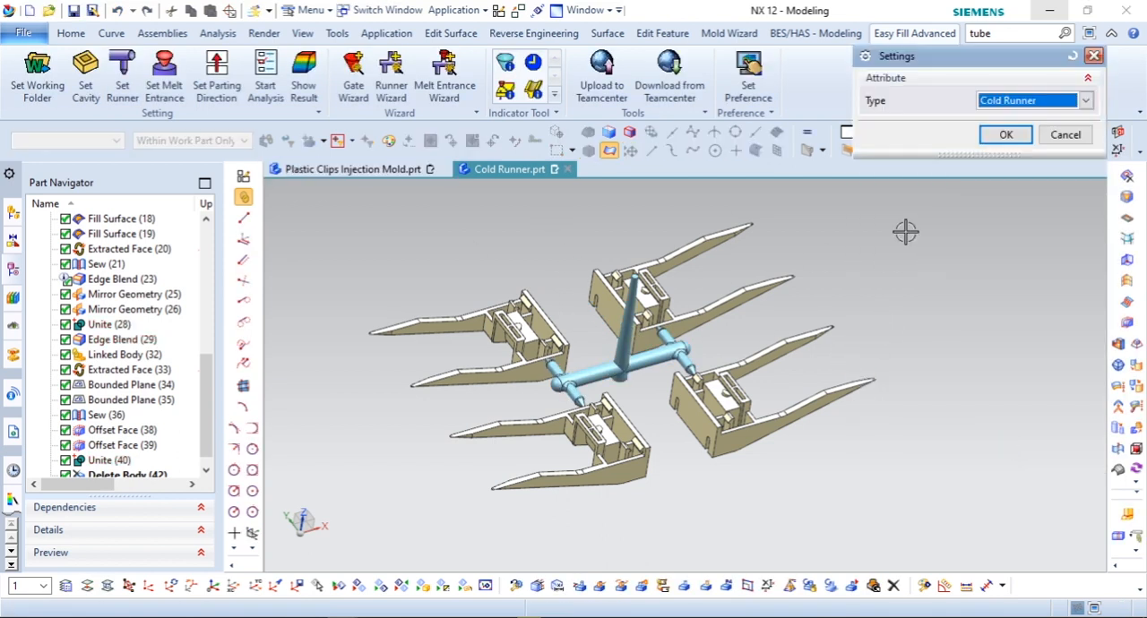
left_click(1005, 135)
left_click(1005, 234)
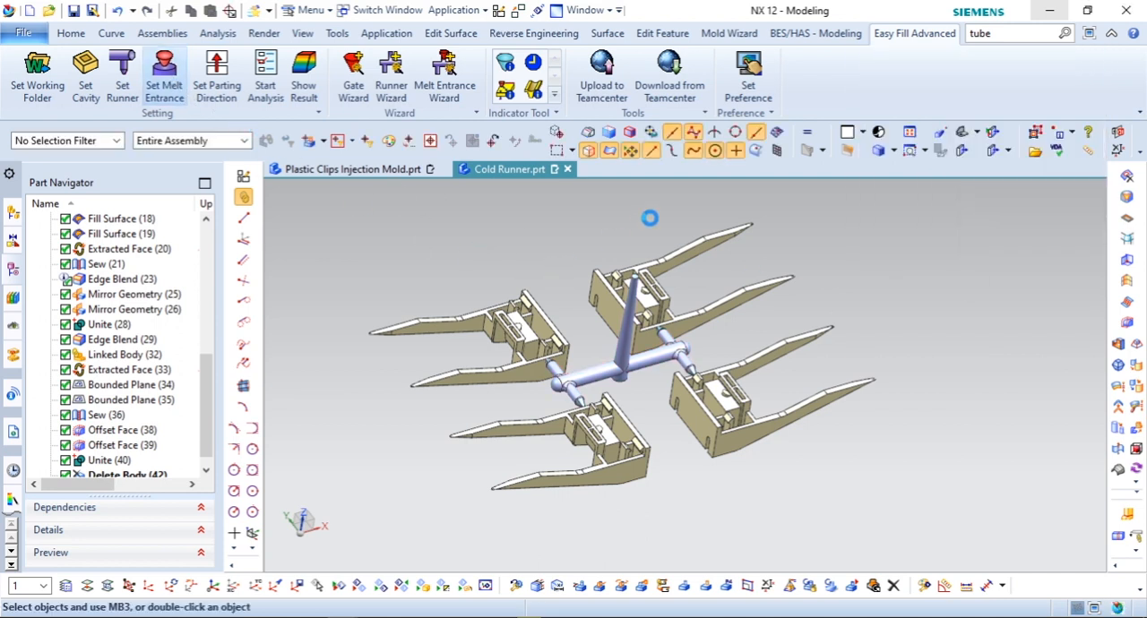
Step: Add a melt entrance at the centre of the sprue's top face, with U and V parameters of 0.5
scroll(653, 233, "up", 5)
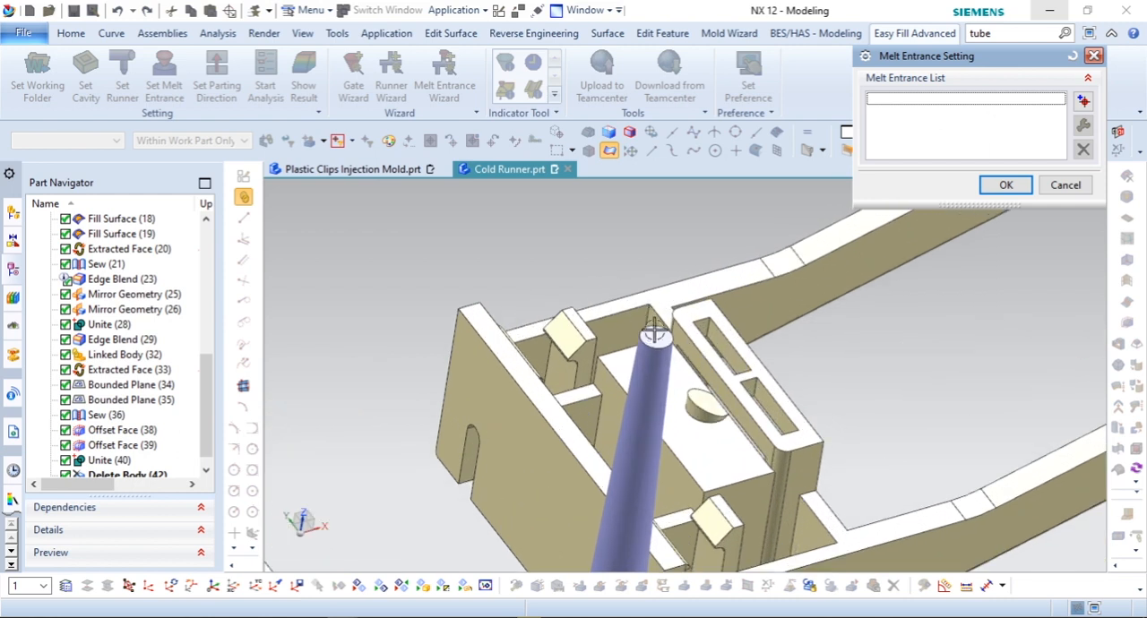
left_click(1083, 102)
left_click(661, 335)
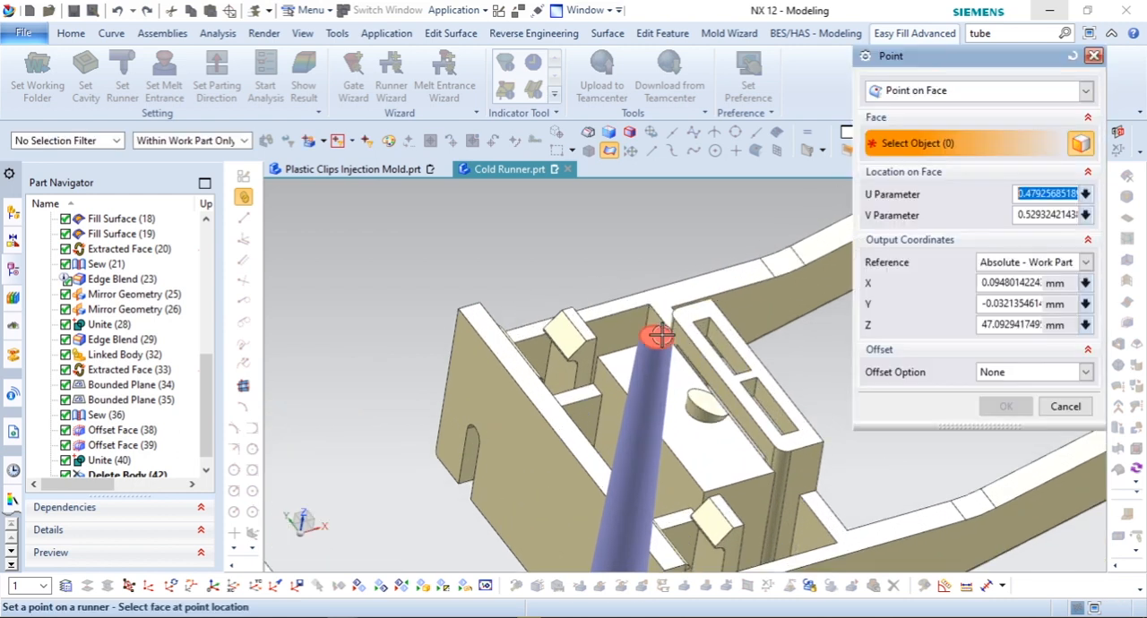
type("0.5")
key("Tab")
type("0")
key("Return")
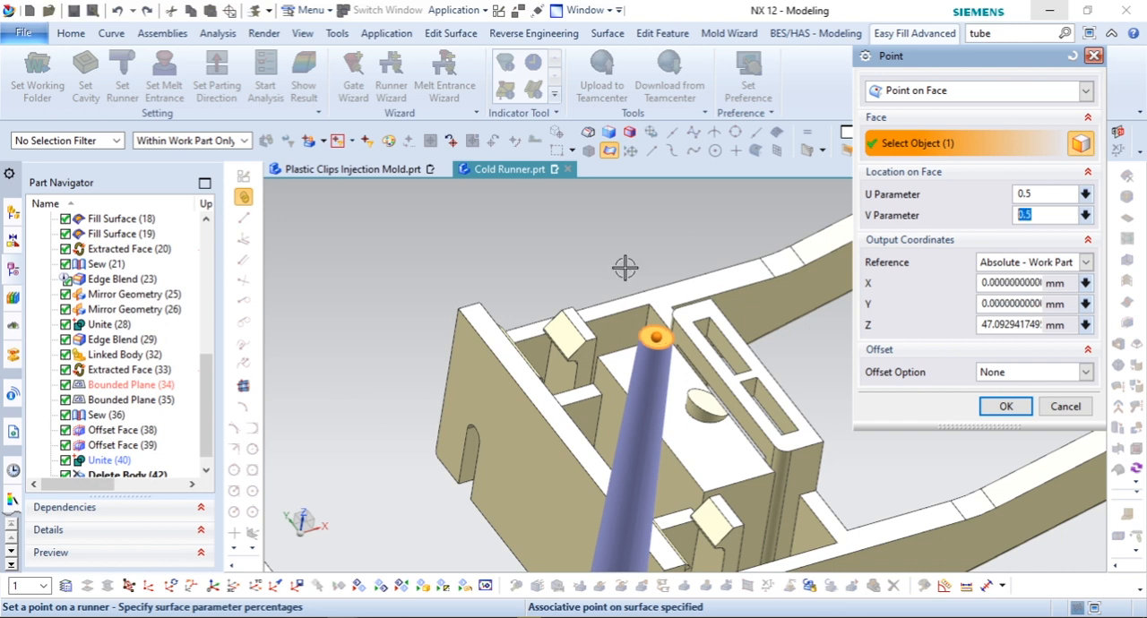
left_click(1005, 406)
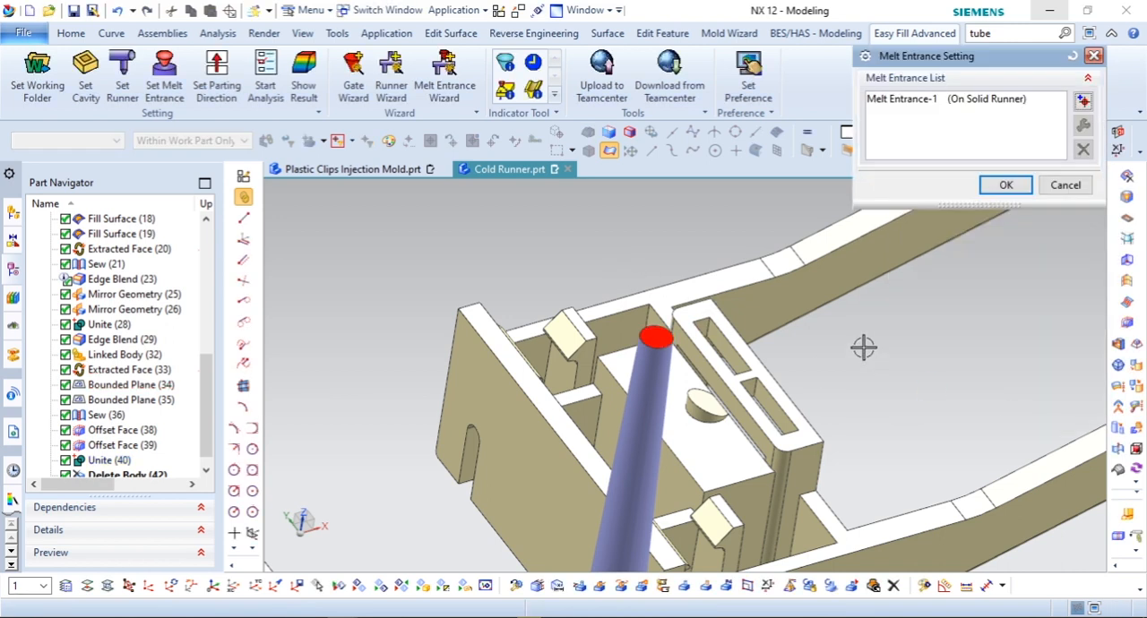
left_click(1006, 188)
Step: Set the parting direction of the mold to the ZC-axis
scroll(657, 252, "down", 5)
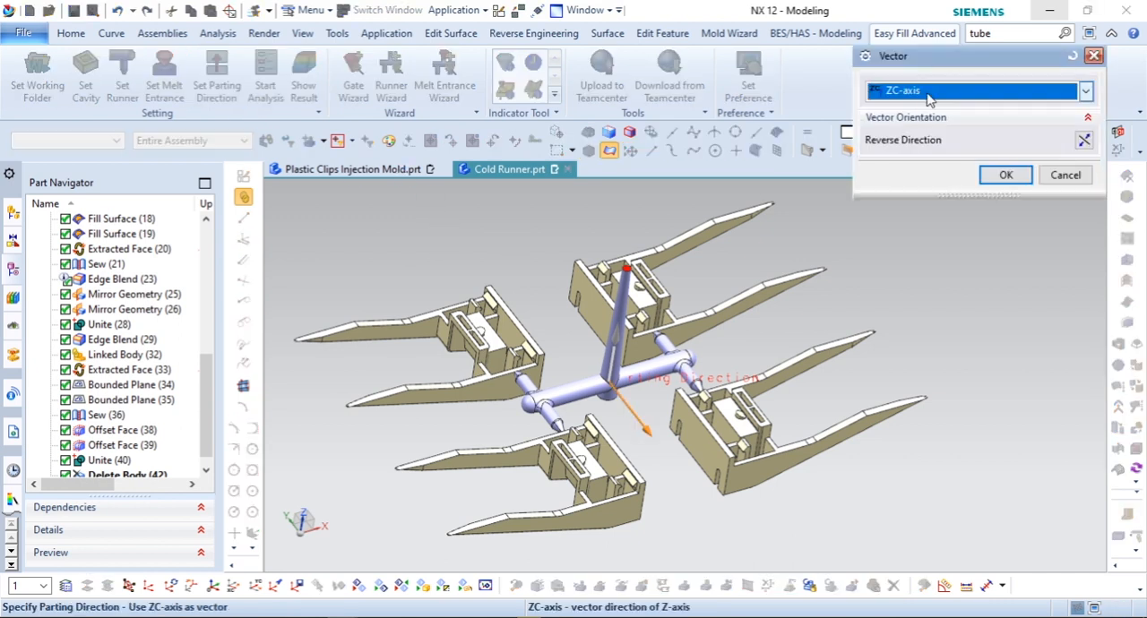
left_click(928, 94)
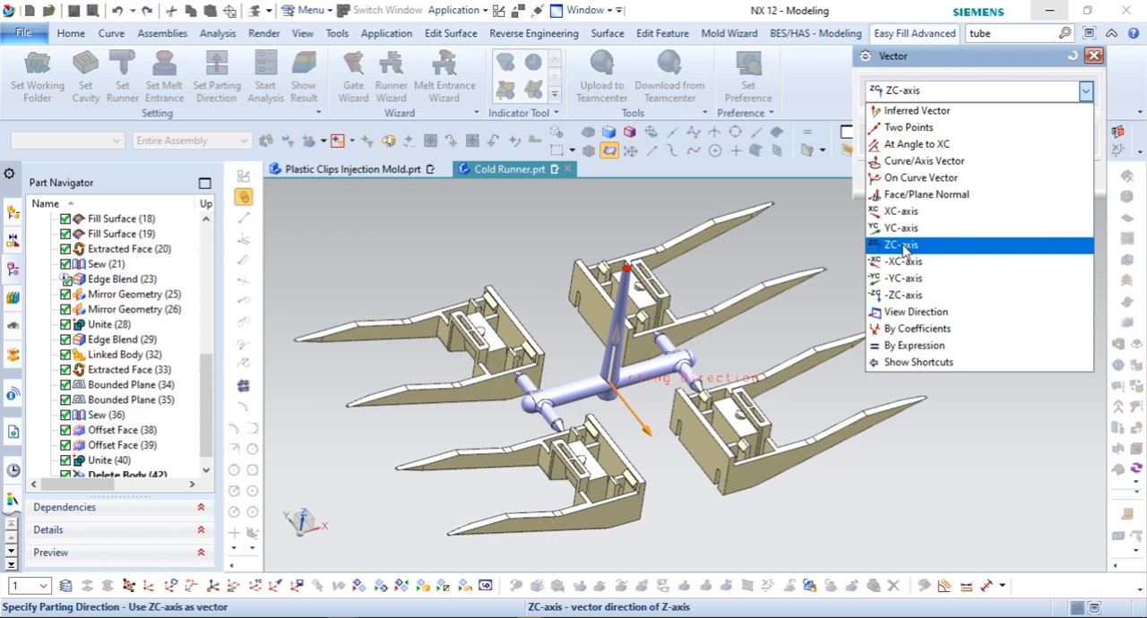
left_click(903, 245)
left_click(1009, 174)
Step: Set up the Run1 analysis as Full Analysis - F P/C W and start it immediately with the default process conditions
left_click(265, 80)
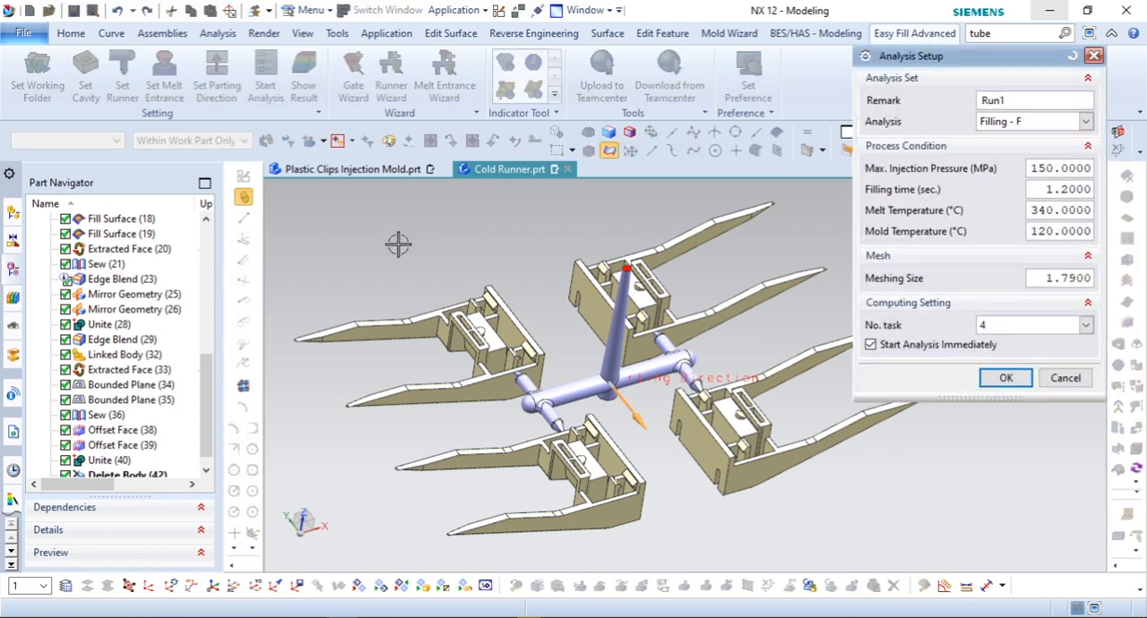
left_click(1029, 122)
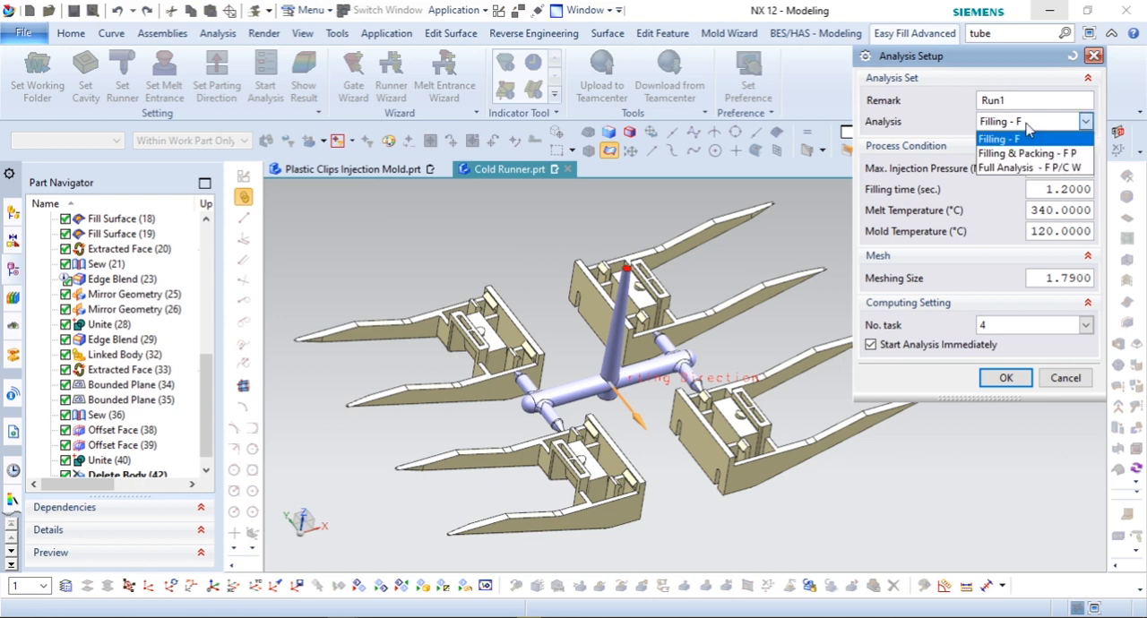
left_click(1019, 168)
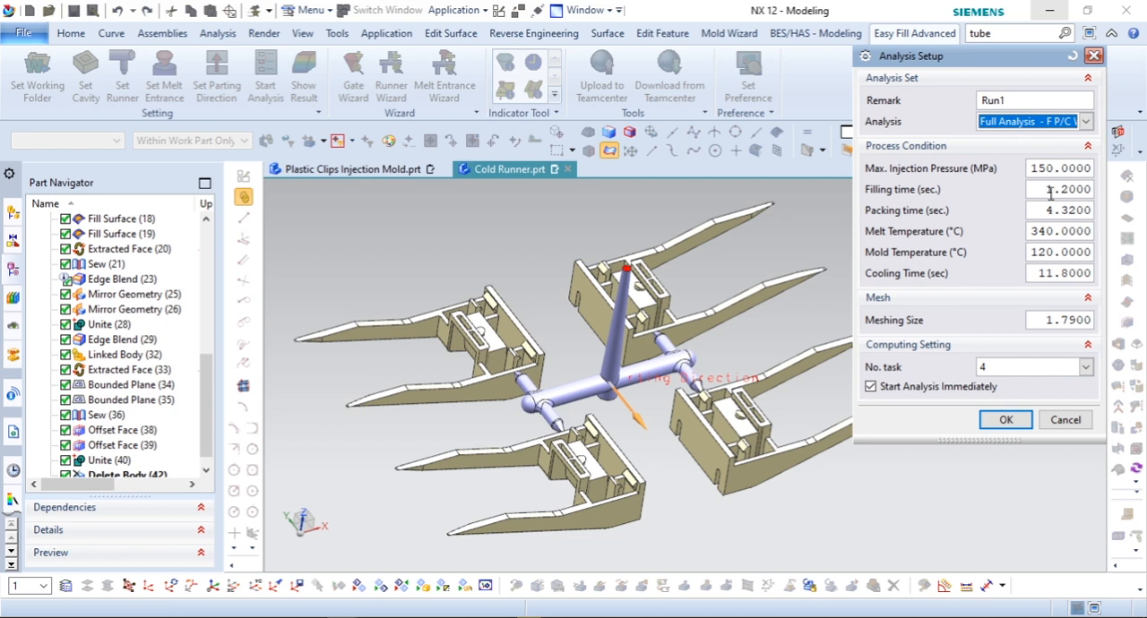
left_click(1009, 418)
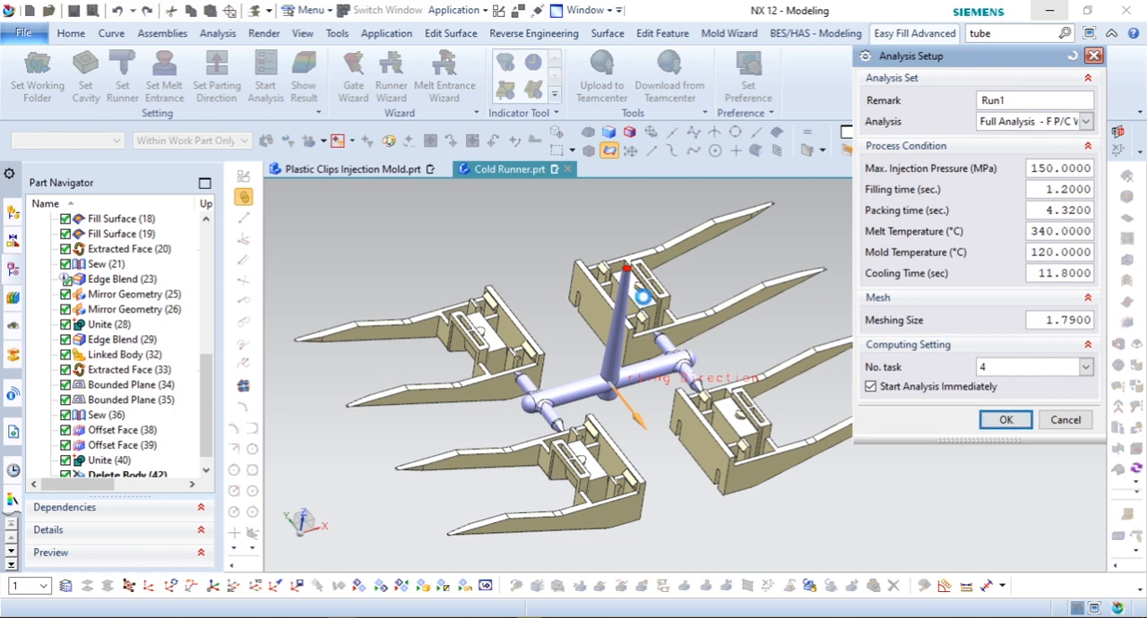
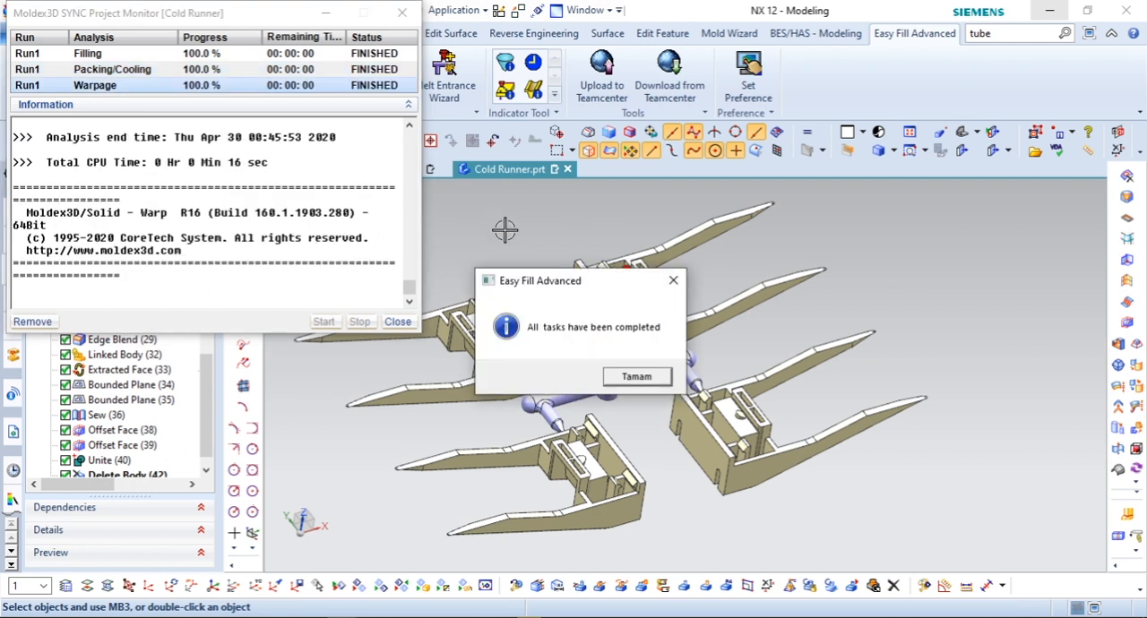
Step: Dismiss the completed-tasks notice, close the project monitor and display the Run1 filling result as Melt Front Time
left_click(629, 377)
left_click(397, 321)
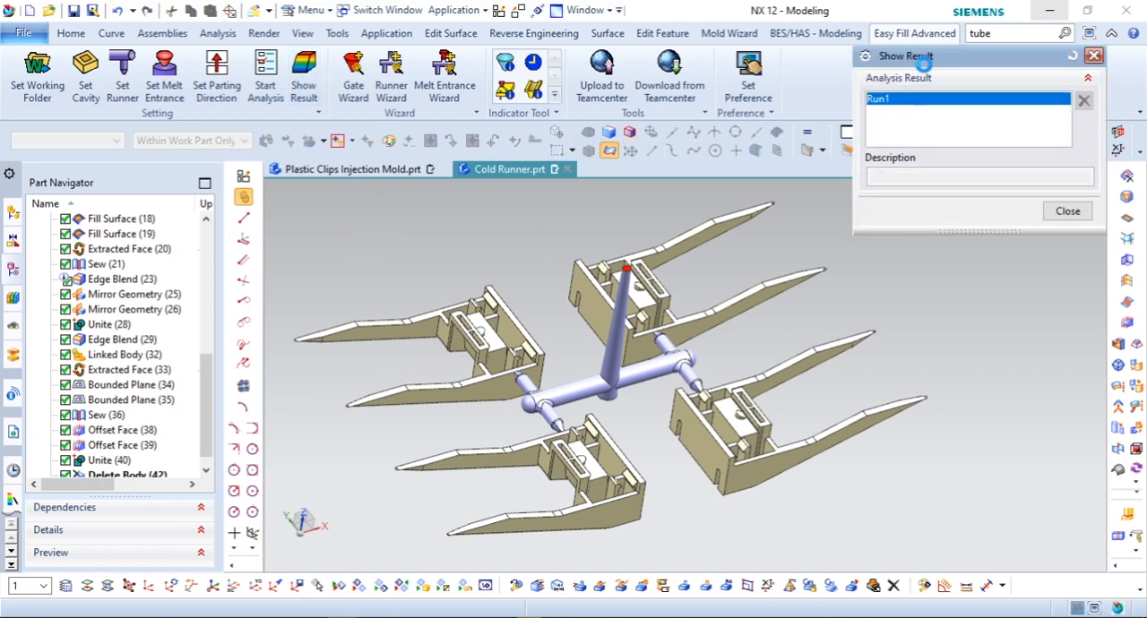
left_click_drag(949, 58, 130, 44)
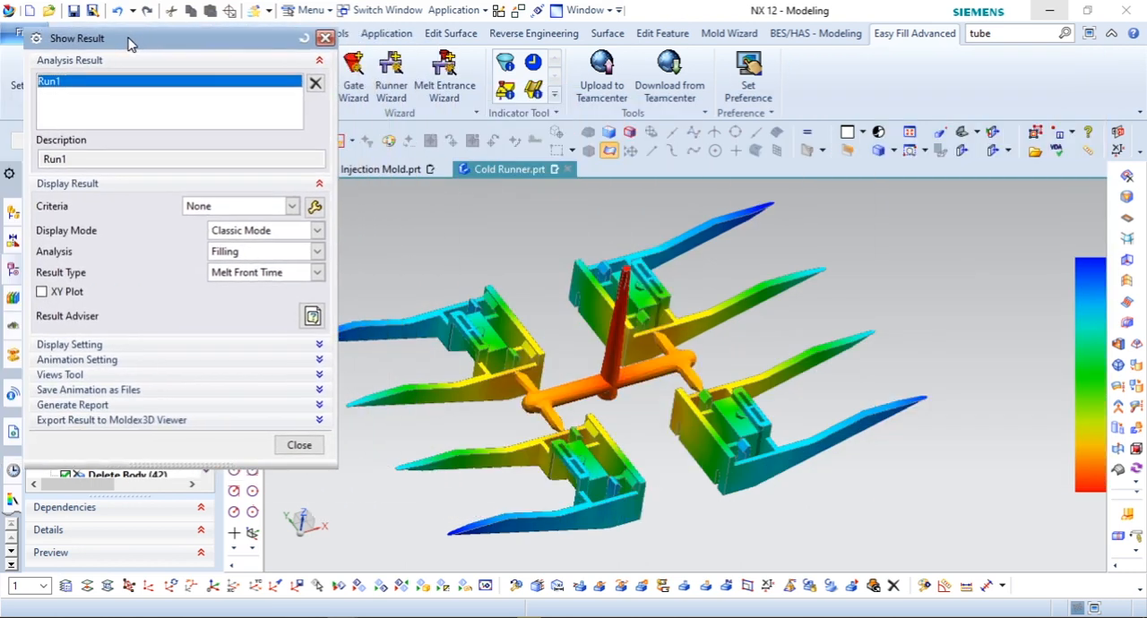
middle_click_drag(527, 247, 602, 237, "shift")
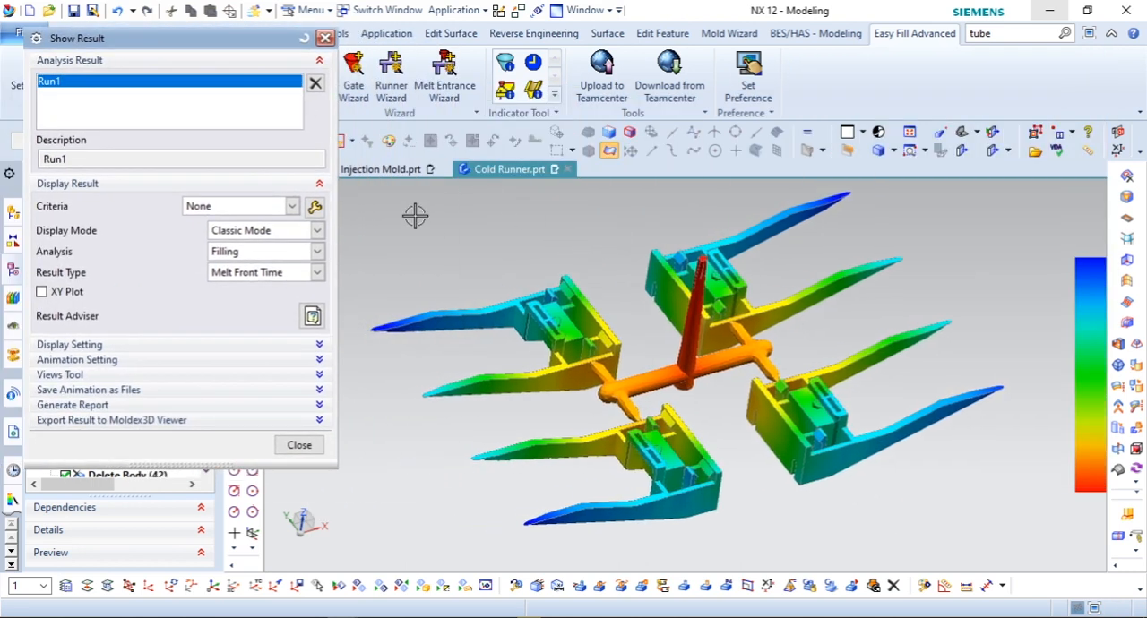
Step: Show the Sprue Pressure XY plot over the filling result to examine the curve, and hide the plot again
left_click(57, 295)
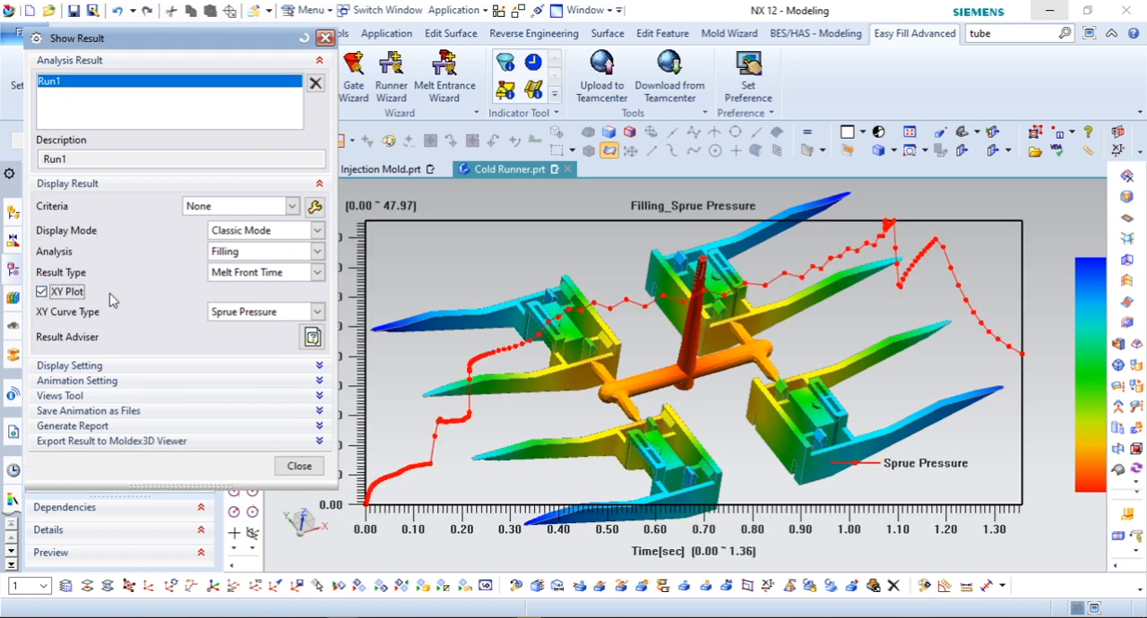
left_click_drag(208, 43, 163, 41)
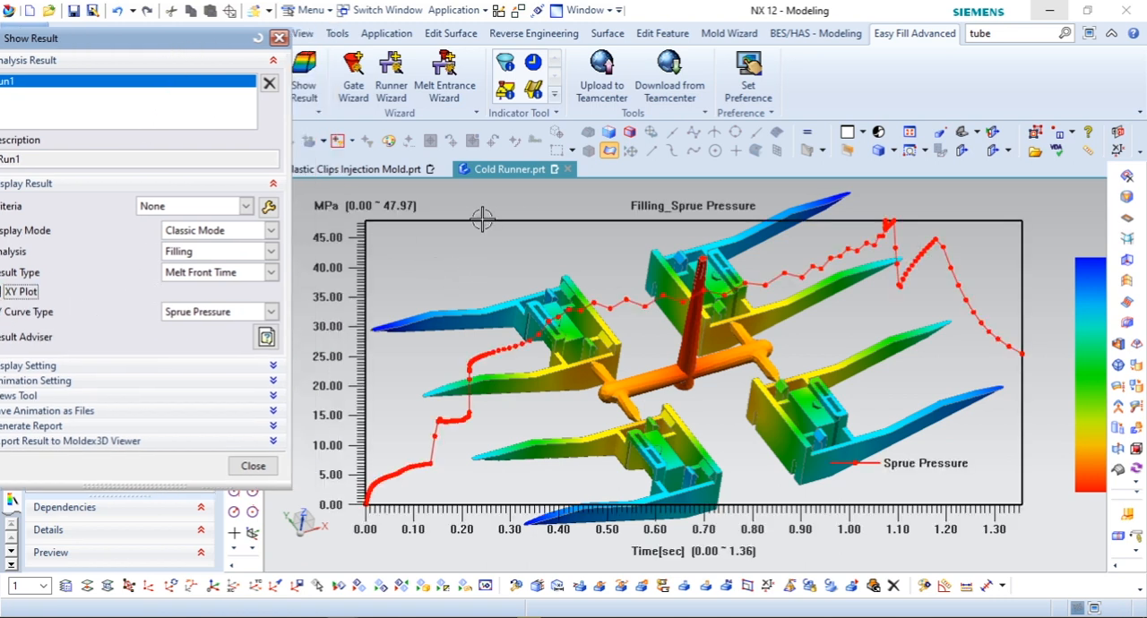
middle_click_drag(471, 274, 548, 322, "shift")
scroll(504, 297, "down", 2)
left_click_drag(122, 49, 172, 51)
left_click(42, 304)
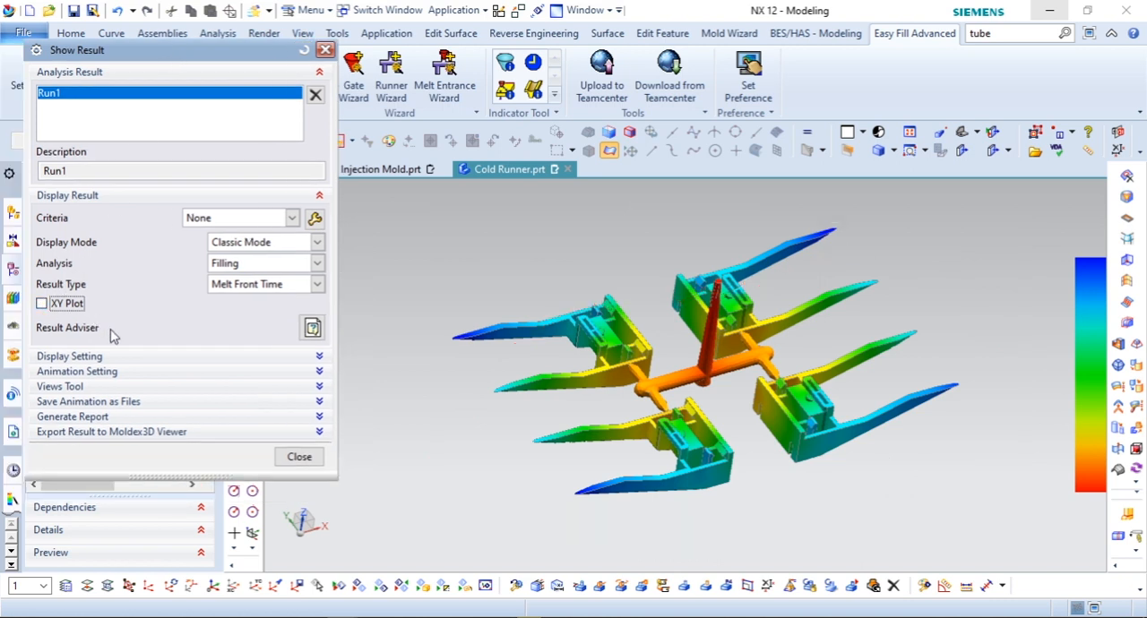
Step: Examine the display range and animation settings of the Melt Front Time result
scroll(621, 425, "down", 3)
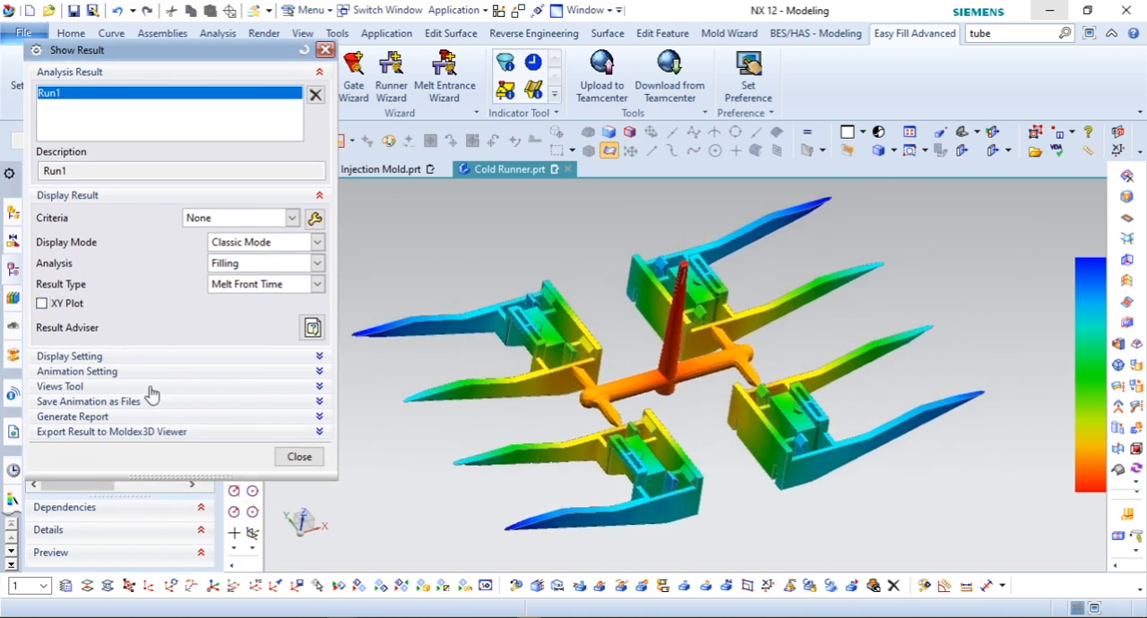
left_click(145, 358)
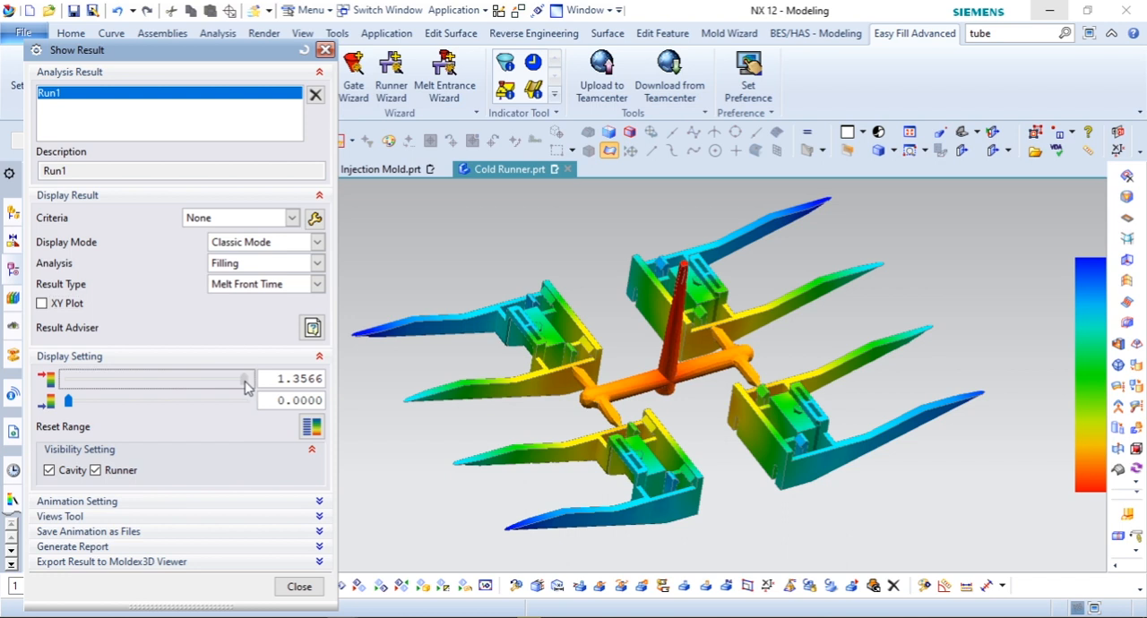
mouse_move(241, 386)
left_mouse_down()
mouse_move(95, 380)
mouse_move(254, 392)
left_mouse_up()
left_click(135, 502)
scroll(172, 404, "down", 3)
mouse_move(248, 403)
left_mouse_down()
mouse_move(140, 404)
mouse_move(251, 405)
left_mouse_up()
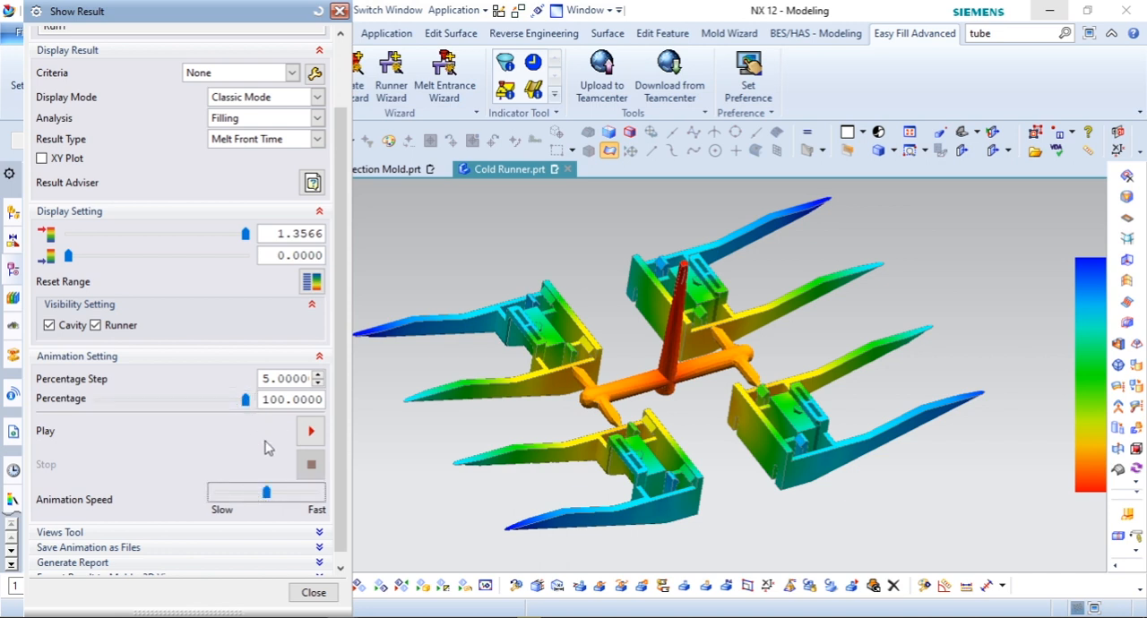
scroll(175, 459, "down", 1)
Step: Preview the clipping, slicing and isosurface views of the melt front result one after another, turning each off again
left_click(149, 524)
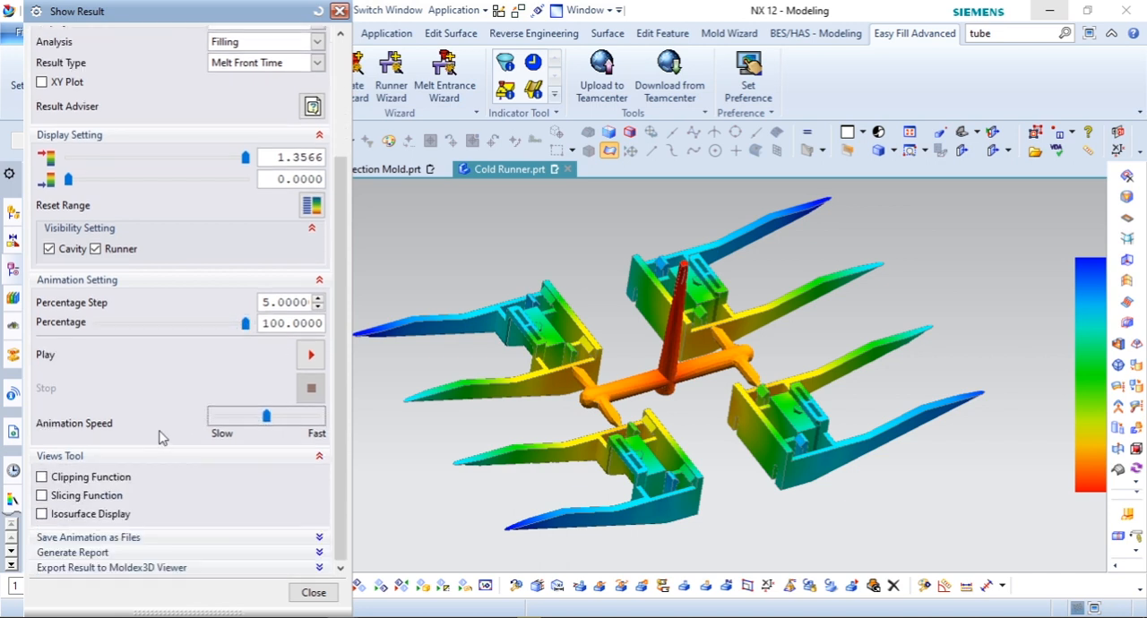
left_click(42, 477)
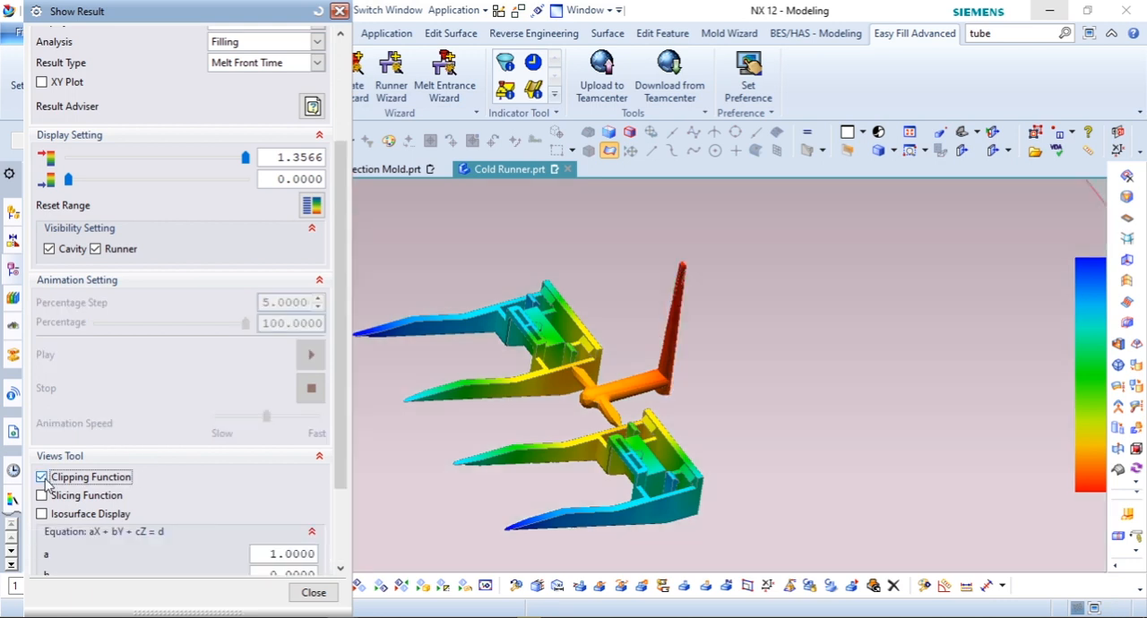
left_click(43, 477)
left_click(43, 496)
left_click(42, 495)
left_click(42, 515)
left_click(42, 514)
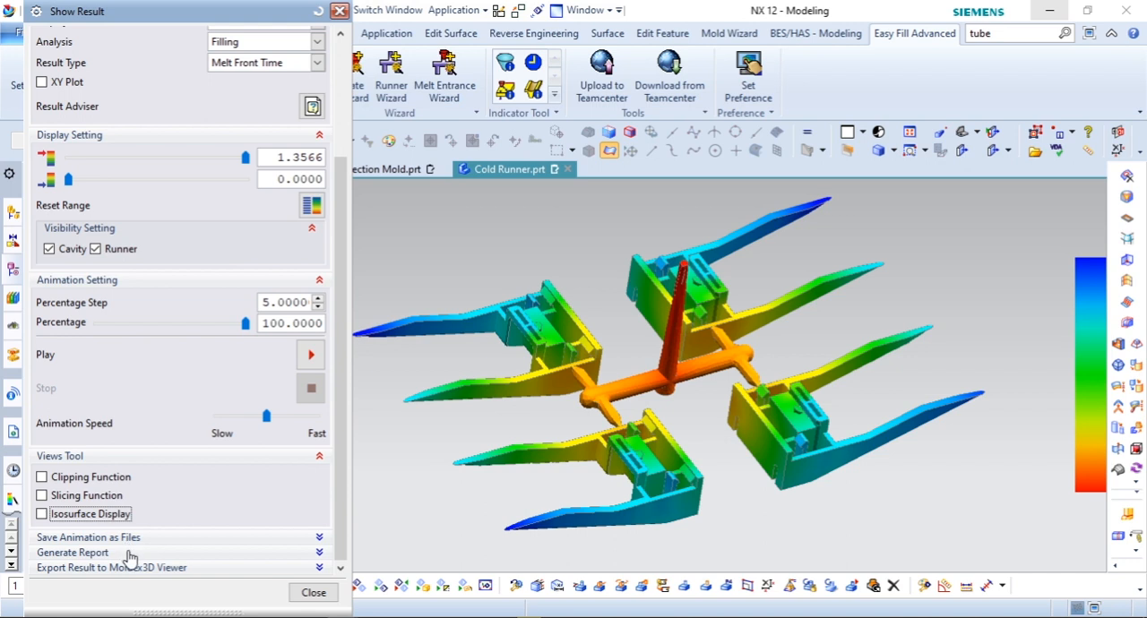
Step: Play the melt front filling animation with a 5% step and stop it
left_click(311, 355)
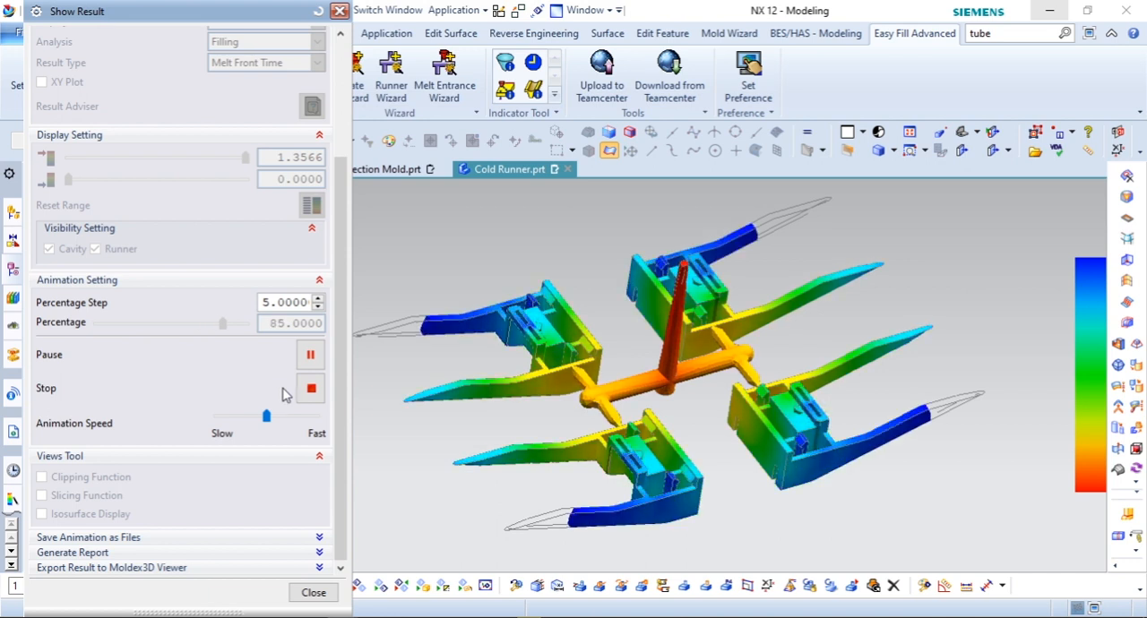
left_click(317, 394)
middle_click_drag(413, 436, 452, 430, "shift")
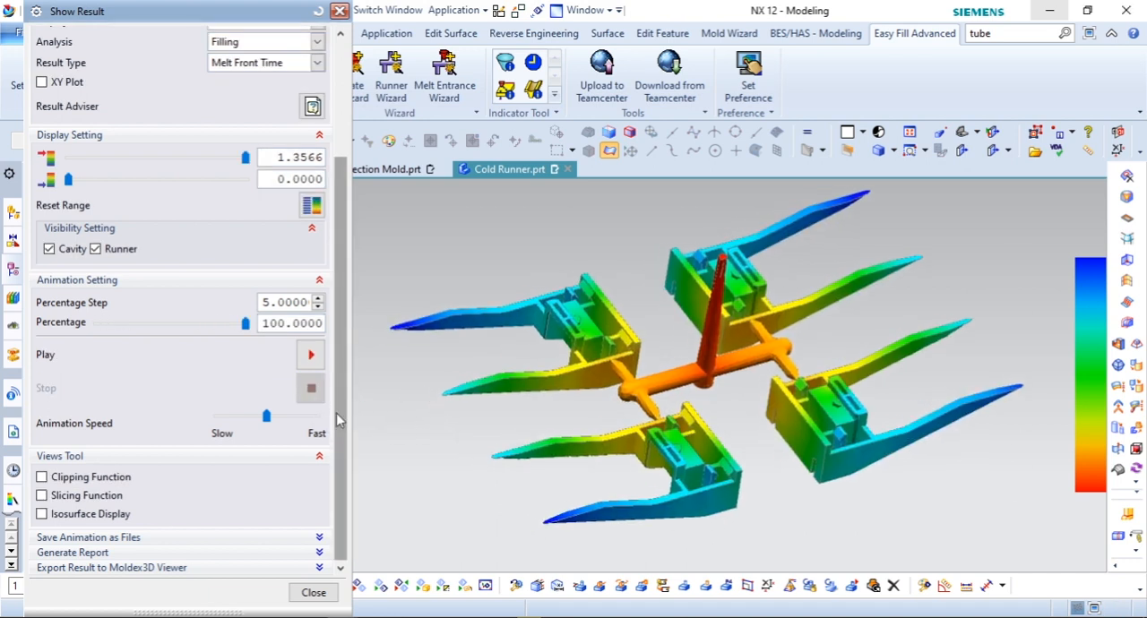
Step: Replay the melt front animation and view the four clips and the runner from straight above
left_click(311, 359)
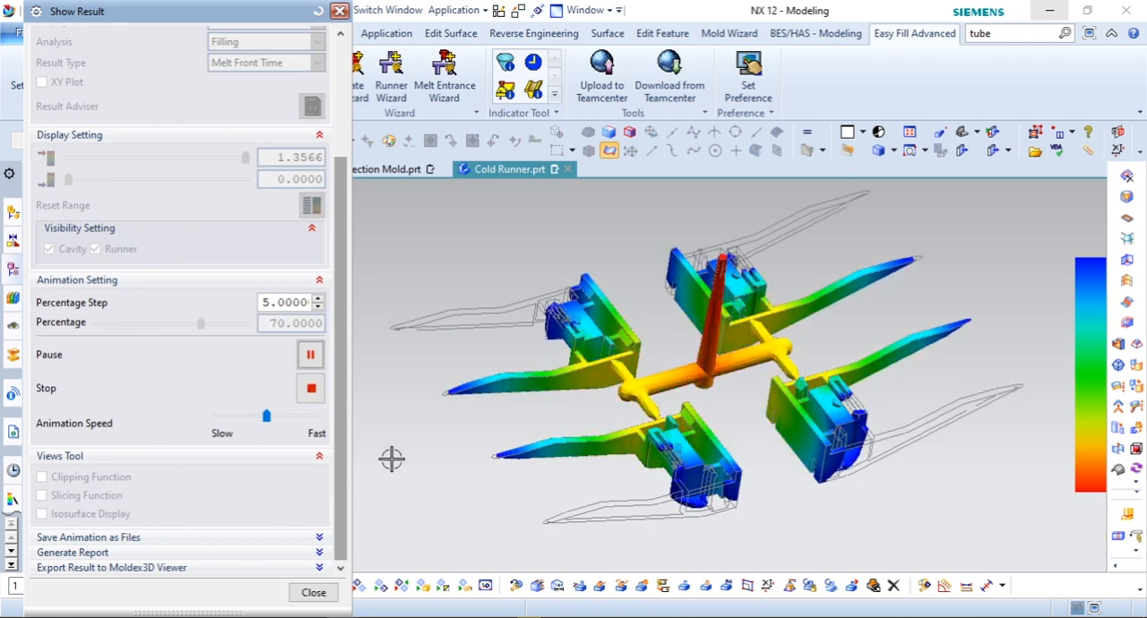
scroll(686, 300, "down", 2)
middle_click_drag(685, 300, 641, 339)
key("F8")
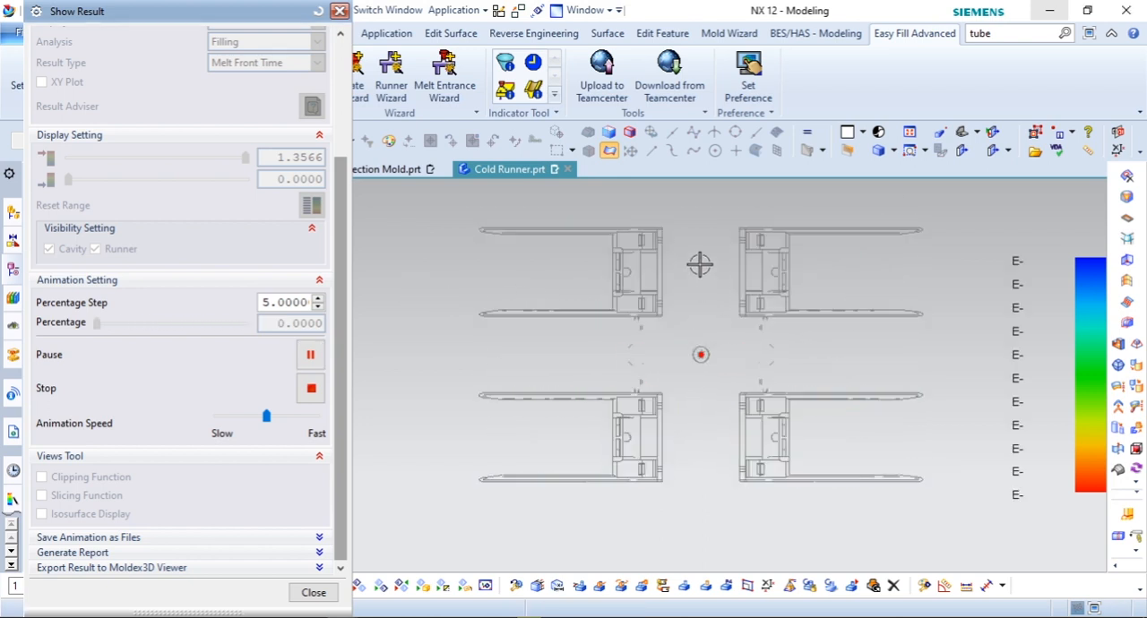
scroll(630, 282, "up", 2)
Step: Slow down the animation speed and examine the melt filling the clips from a tilted viewpoint
left_click_drag(263, 419, 239, 417)
scroll(636, 400, "down", 1)
scroll(616, 267, "up", 1)
mouse_move(616, 267)
middle_mouse_down()
mouse_move(618, 289)
mouse_move(624, 259)
mouse_move(586, 346)
mouse_move(623, 361)
mouse_move(648, 479)
mouse_move(724, 463)
mouse_move(714, 451)
mouse_move(707, 461)
mouse_move(604, 343)
middle_mouse_up()
scroll(604, 343, "down", 3)
scroll(581, 271, "down", 2)
scroll(708, 376, "up", 2)
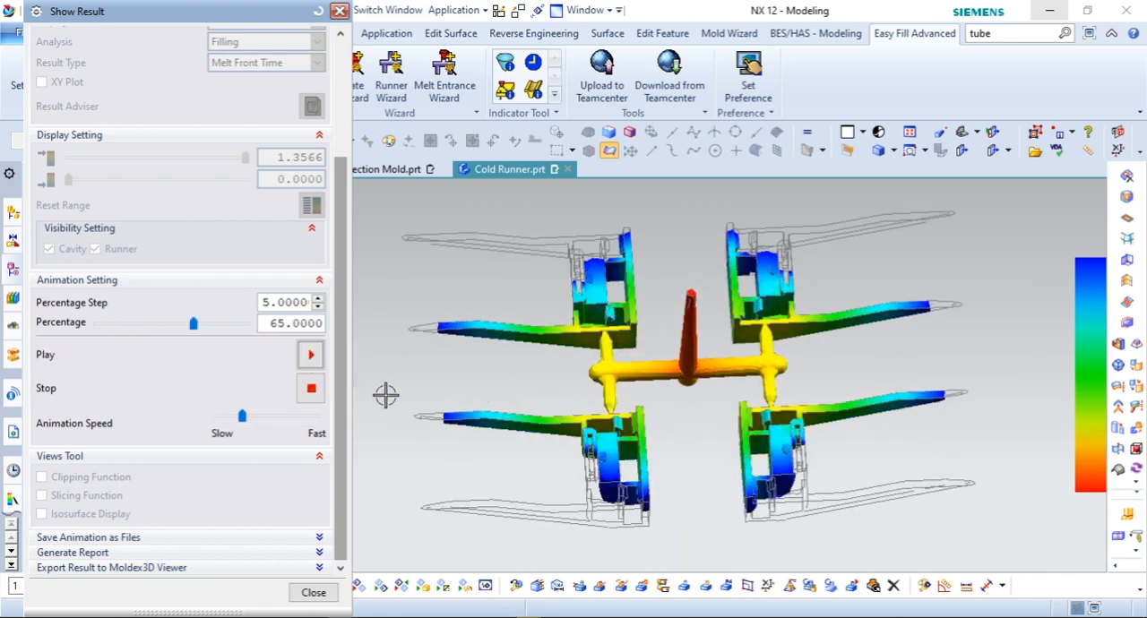
Step: Stop the melt front animation, inspect the fully filled result and close the result display
left_click(311, 388)
middle_click_drag(569, 377, 666, 385)
middle_click_drag(949, 508, 717, 493)
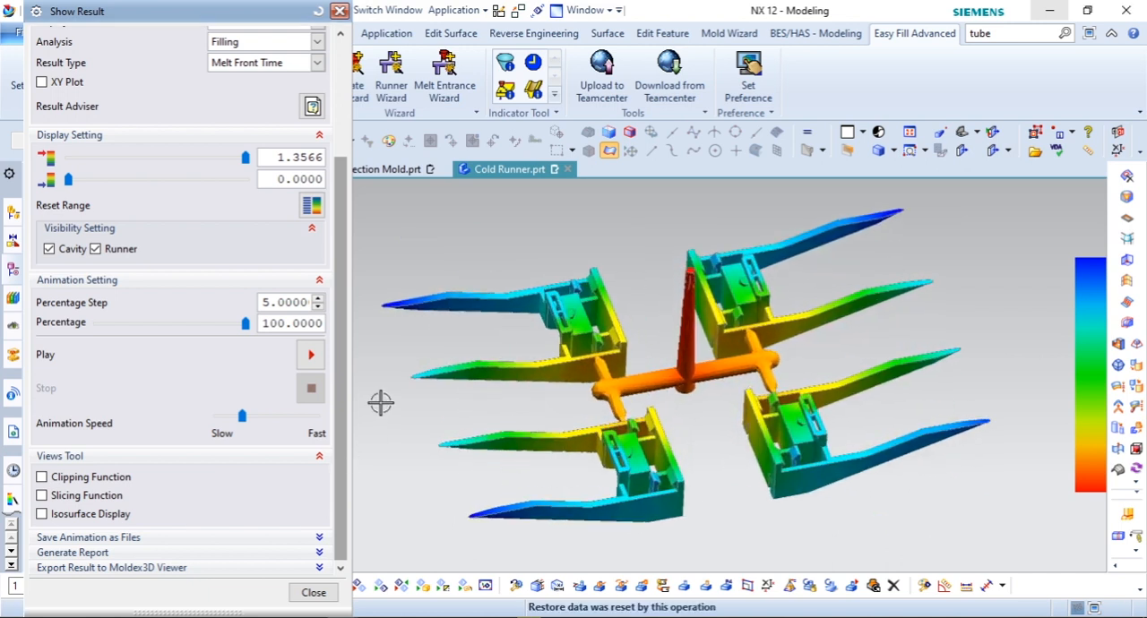
left_click(313, 593)
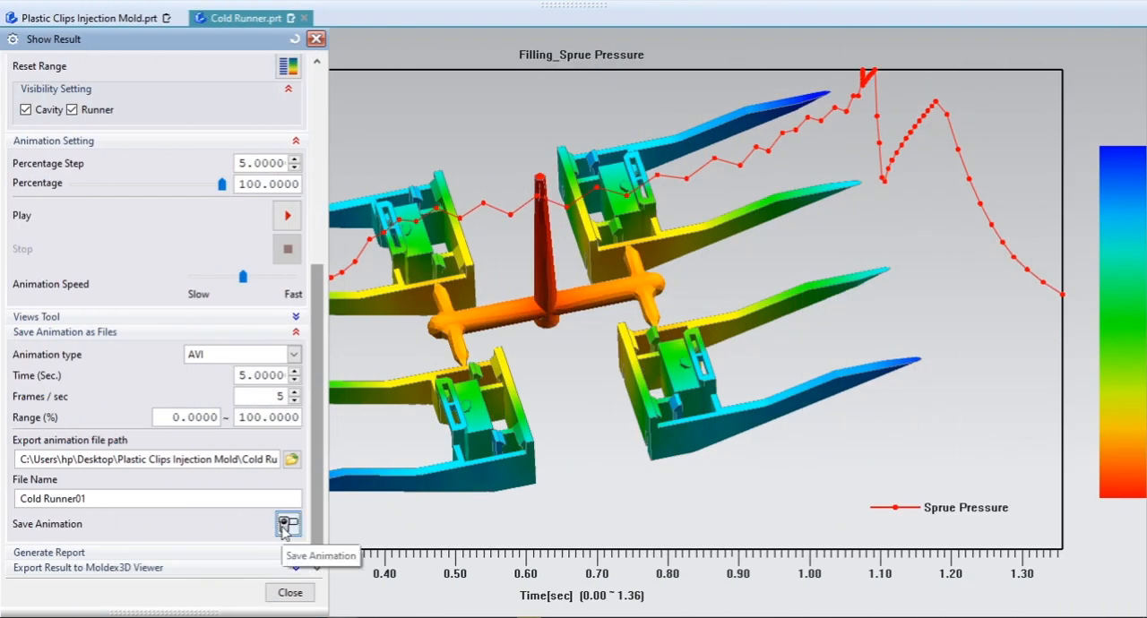
Step: Save the melt front animation as the AVI file Cold Runner01, 5 seconds long at 5 frames per second, covering 0 to 100%
left_click(287, 525)
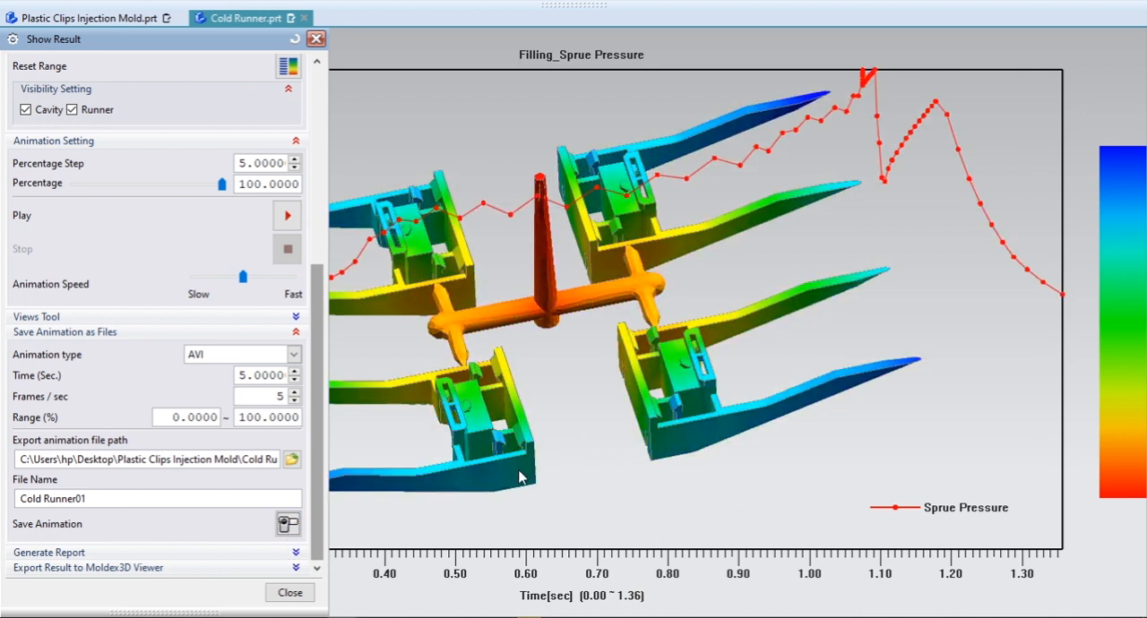
left_click(289, 528)
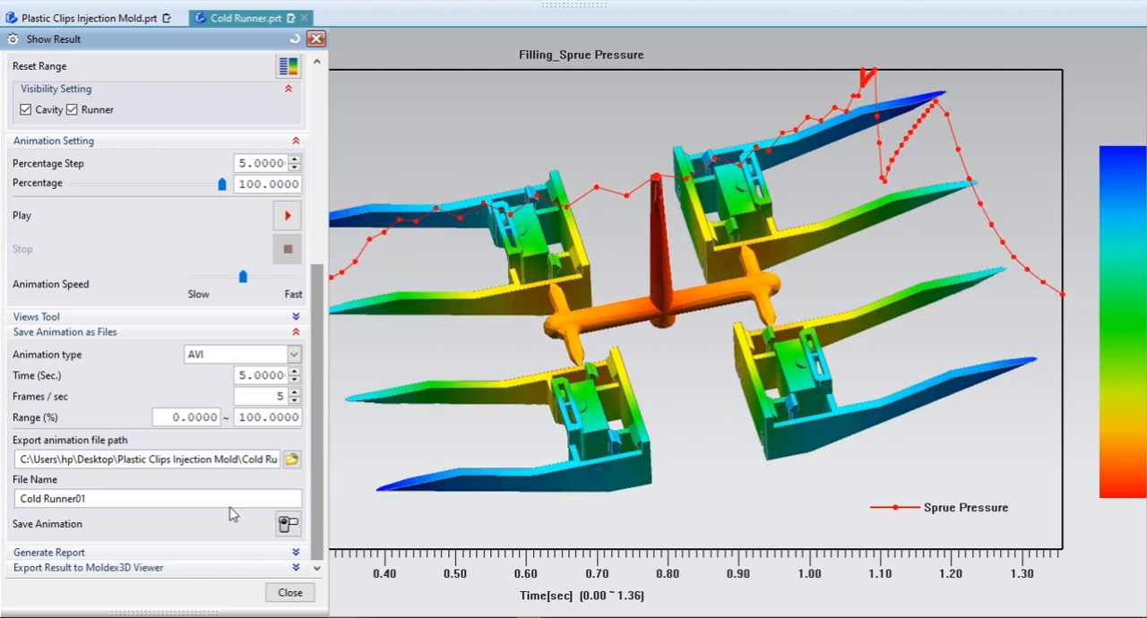
left_click(288, 526)
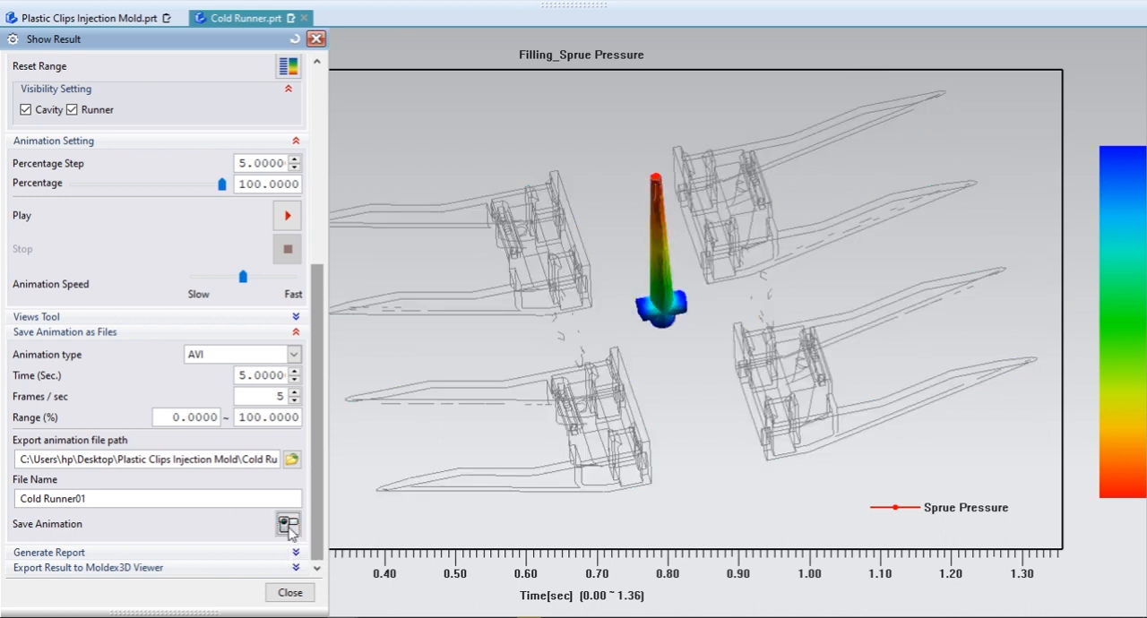